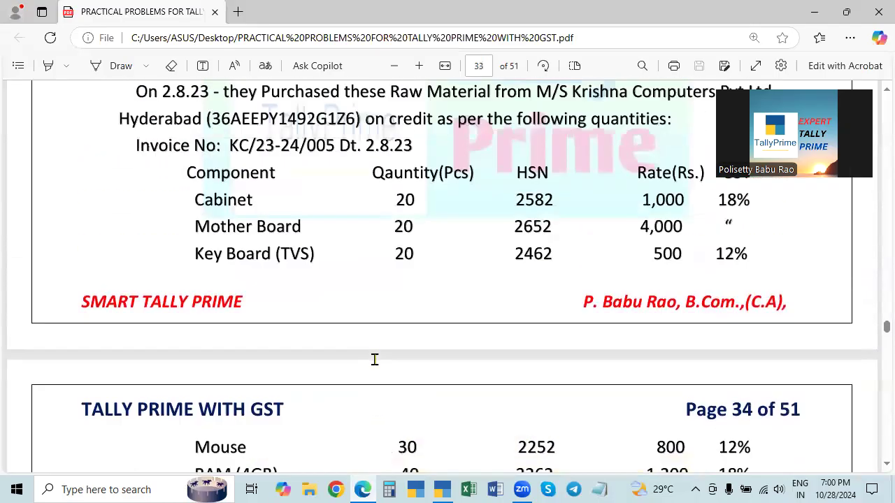
Review the desktop computer assembly problem on pages 33 and 34, including components per computer, purchases and required entries
{"action": "scroll", "coordinate": [392, 284], "scroll_direction": "up", "scroll_amount": 4}
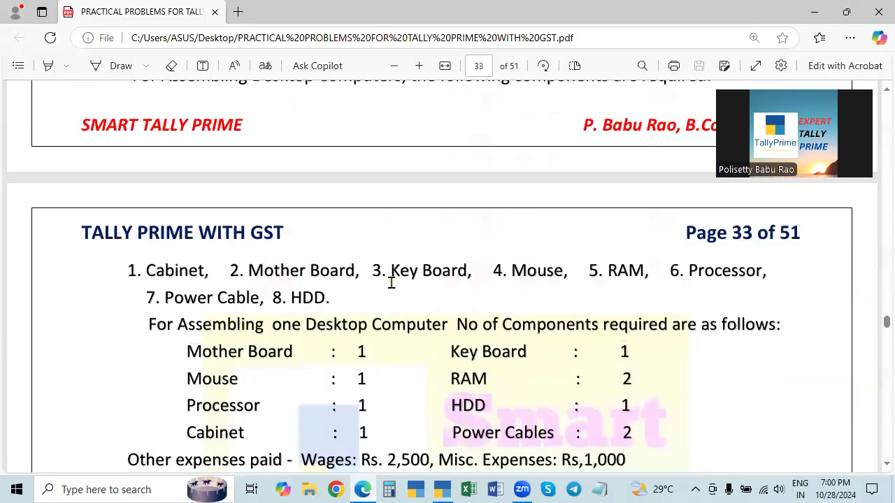
{"action": "scroll", "coordinate": [392, 285], "scroll_direction": "down", "scroll_amount": 2}
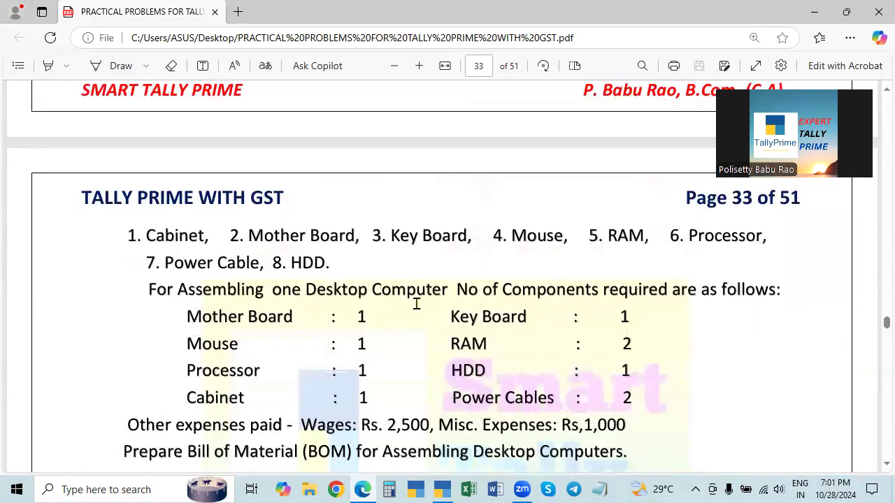
{"action": "scroll", "coordinate": [450, 296], "scroll_direction": "down", "scroll_amount": 2}
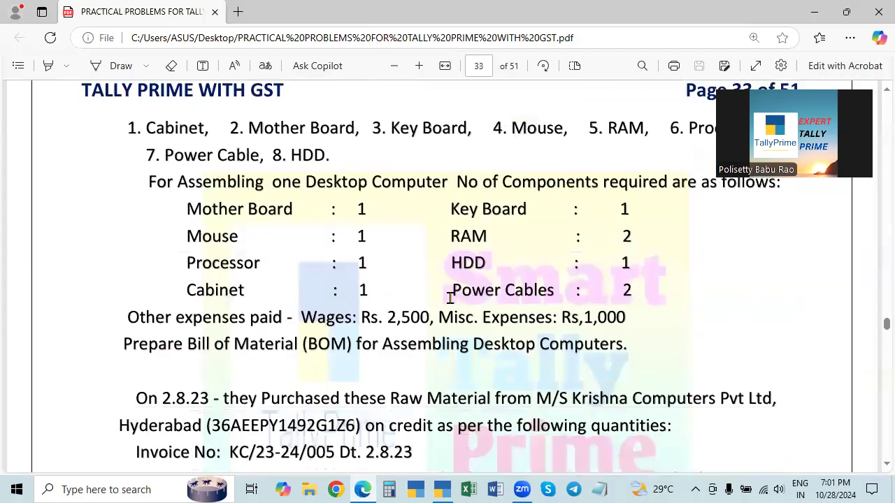
{"action": "scroll", "coordinate": [419, 231], "scroll_direction": "up", "scroll_amount": 2}
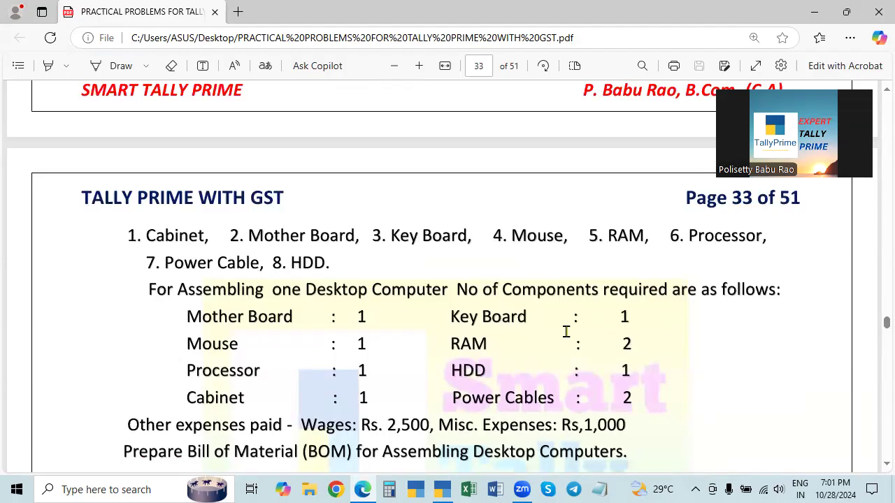
{"action": "scroll", "coordinate": [563, 332], "scroll_direction": "down", "scroll_amount": 2}
{"action": "scroll", "coordinate": [561, 329], "scroll_direction": "down", "scroll_amount": 6}
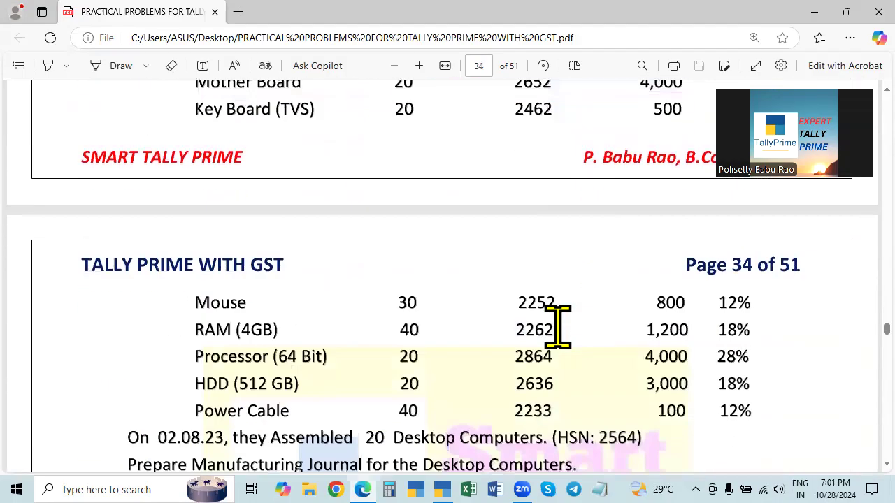
{"action": "scroll", "coordinate": [558, 327], "scroll_direction": "up", "scroll_amount": 8}
{"action": "scroll", "coordinate": [557, 329], "scroll_direction": "down", "scroll_amount": 15}
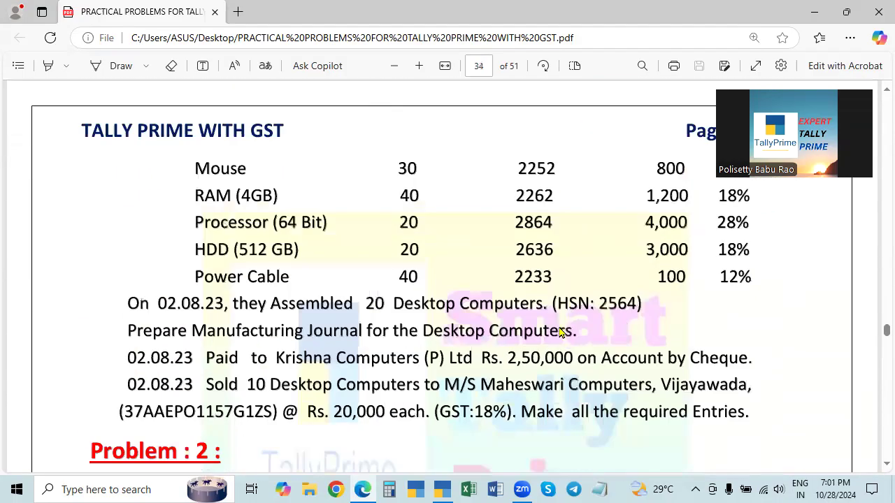
Skim the HCL Desktop assembly problem and continue to Problem 3 on page 36
{"action": "scroll", "coordinate": [560, 333], "scroll_direction": "down", "scroll_amount": 2}
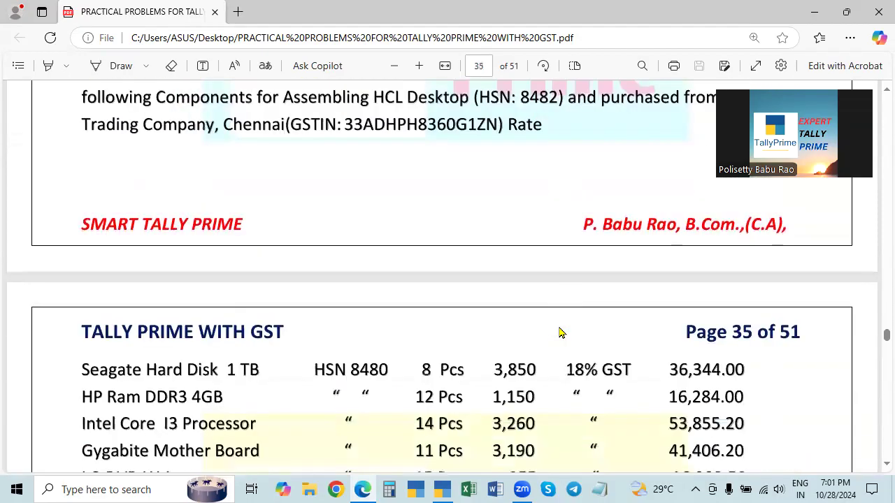
{"action": "scroll", "coordinate": [559, 333], "scroll_direction": "down", "scroll_amount": 4}
{"action": "scroll", "coordinate": [559, 333], "scroll_direction": "down", "scroll_amount": 3}
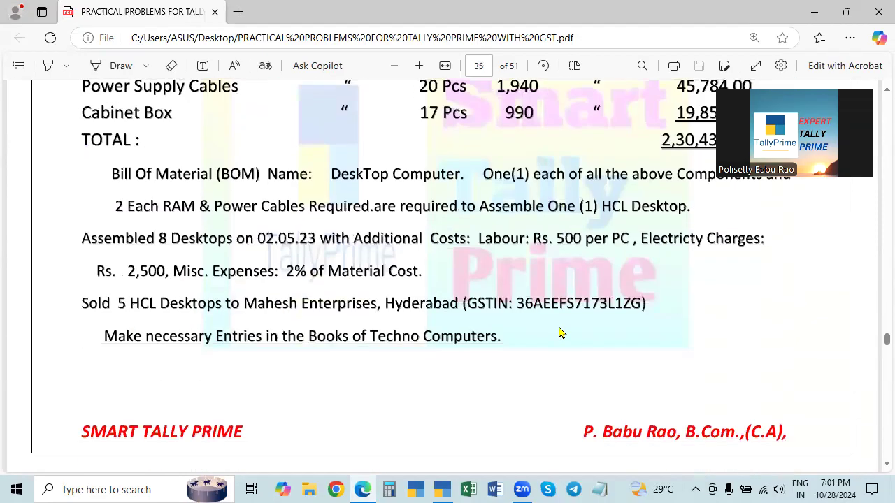
{"action": "scroll", "coordinate": [559, 332], "scroll_direction": "down", "scroll_amount": 6}
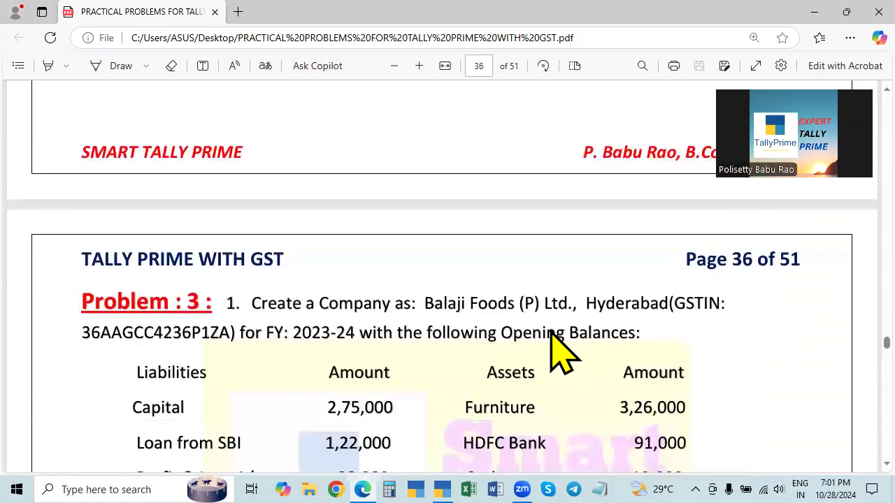
{"action": "scroll", "coordinate": [560, 350], "scroll_direction": "down", "scroll_amount": 1}
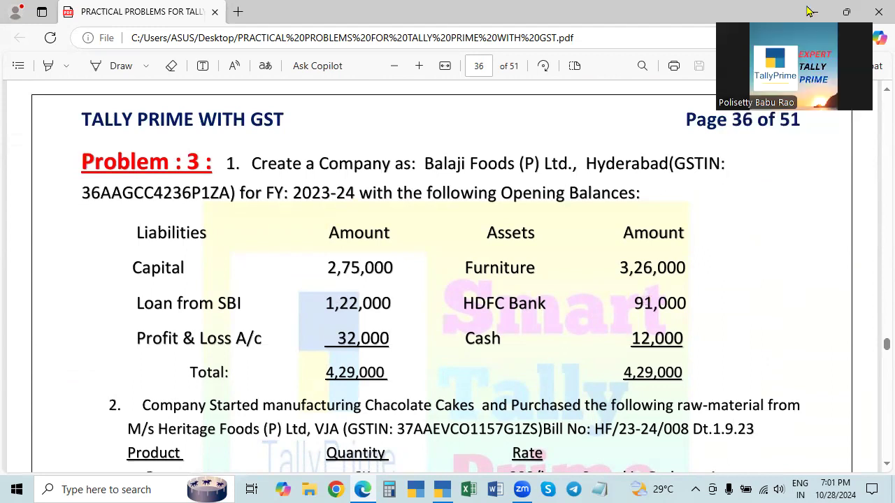
Read Problem 3's raw-material purchase list with quantities and rates, and the note on alternative units
{"action": "scroll", "coordinate": [499, 344], "scroll_direction": "down", "scroll_amount": 6}
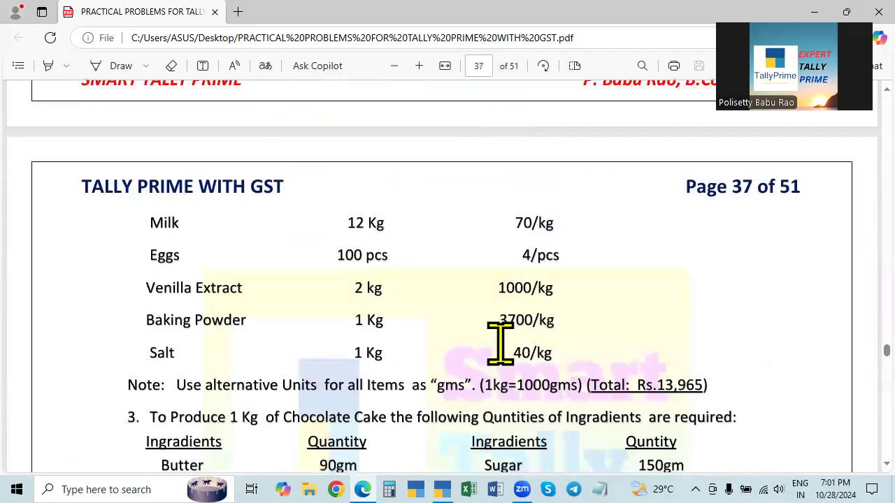
{"action": "scroll", "coordinate": [501, 343], "scroll_direction": "up", "scroll_amount": 2}
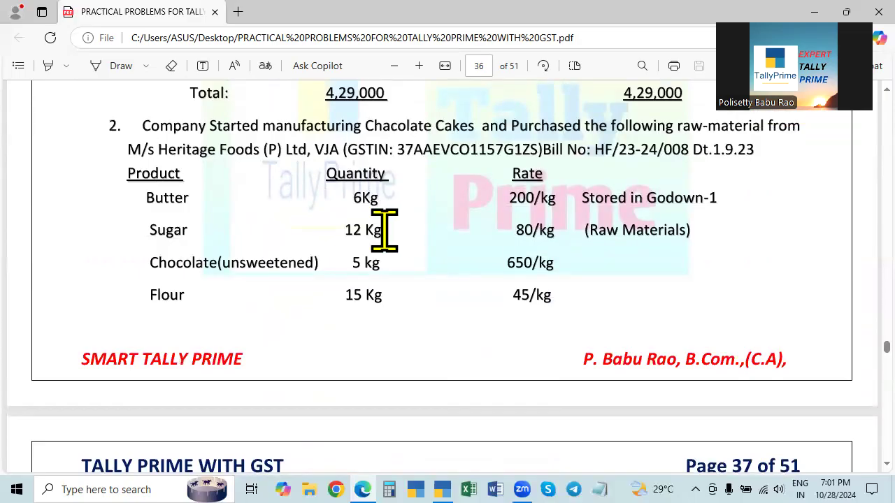
{"action": "scroll", "coordinate": [381, 231], "scroll_direction": "down", "scroll_amount": 2}
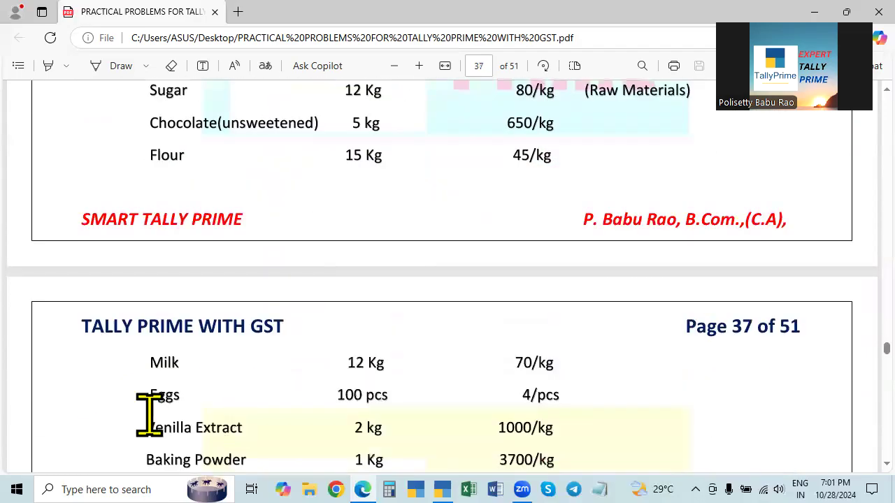
{"action": "scroll", "coordinate": [483, 394], "scroll_direction": "up", "scroll_amount": 2}
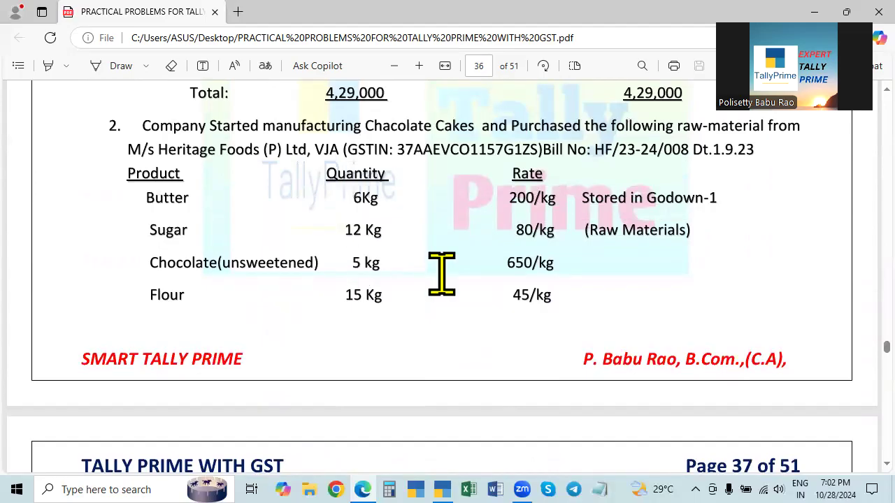
{"action": "scroll", "coordinate": [442, 274], "scroll_direction": "down", "scroll_amount": 5}
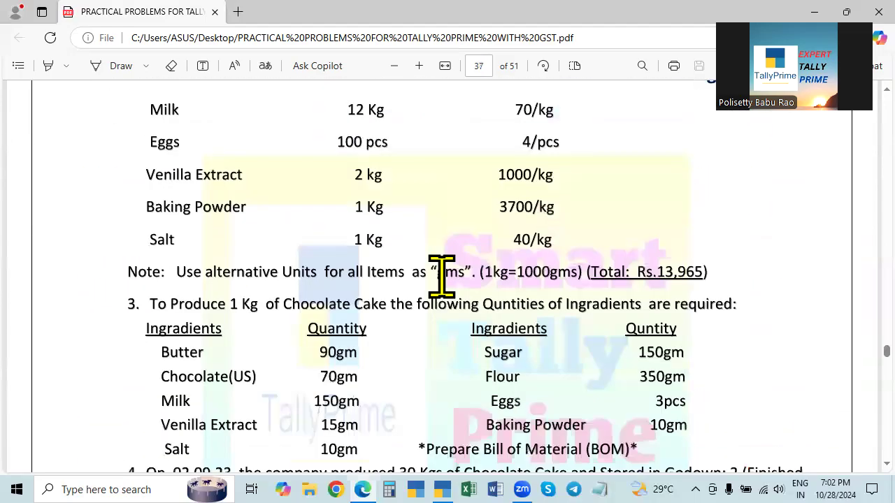
{"action": "scroll", "coordinate": [442, 276], "scroll_direction": "down", "scroll_amount": 1}
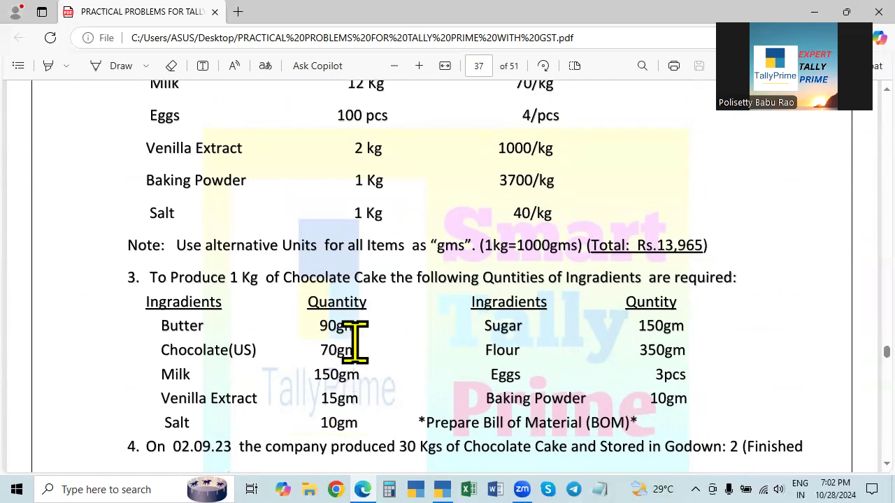
Compare the ingredient quantities needed for 1 Kg of Chocolate Cake with the purchased raw materials and their units
{"action": "scroll", "coordinate": [369, 260], "scroll_direction": "up", "scroll_amount": 1}
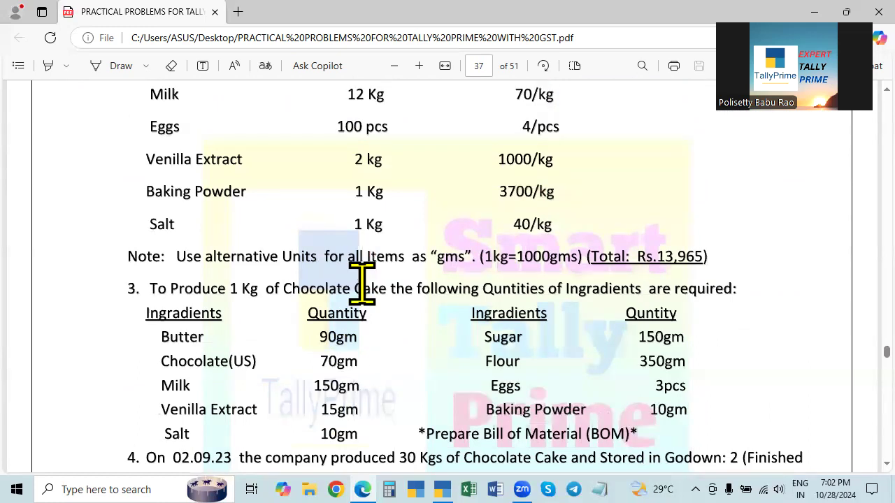
{"action": "scroll", "coordinate": [371, 294], "scroll_direction": "up", "scroll_amount": 2}
{"action": "scroll", "coordinate": [377, 311], "scroll_direction": "up", "scroll_amount": 2}
{"action": "scroll", "coordinate": [378, 310], "scroll_direction": "down", "scroll_amount": 4}
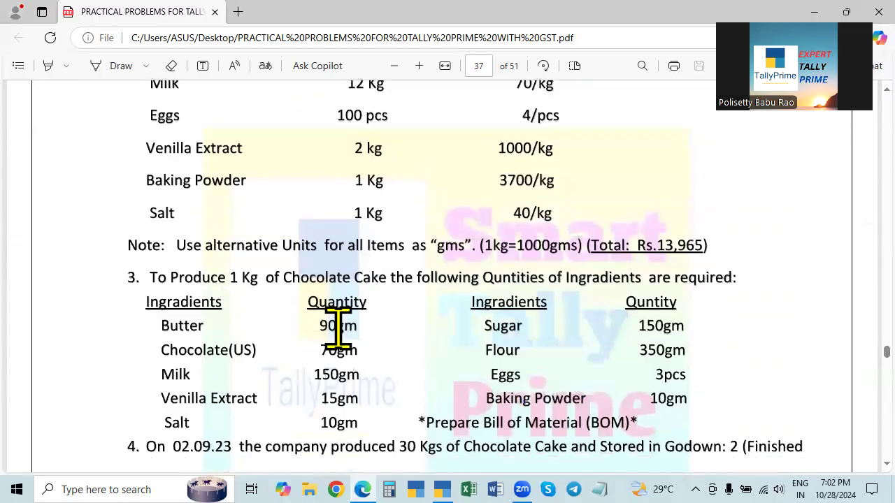
{"action": "scroll", "coordinate": [340, 327], "scroll_direction": "down", "scroll_amount": 2}
{"action": "scroll", "coordinate": [400, 325], "scroll_direction": "up", "scroll_amount": 2}
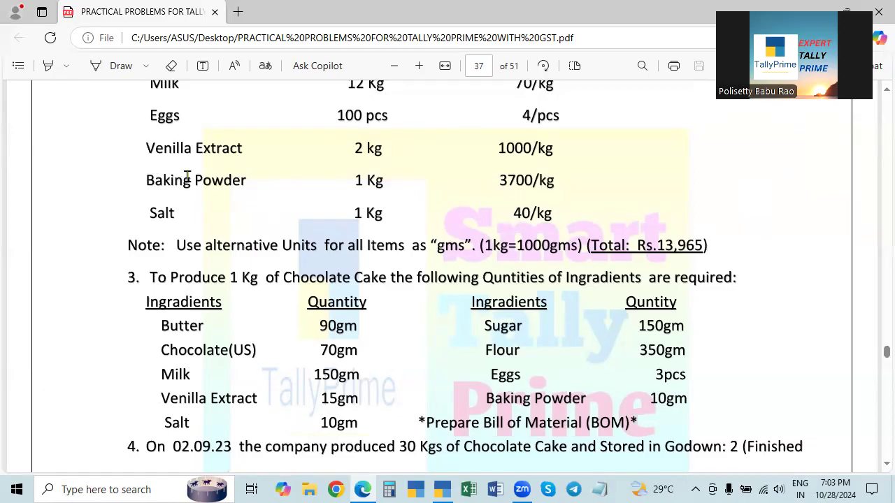
{"action": "scroll", "coordinate": [389, 198], "scroll_direction": "up", "scroll_amount": 3}
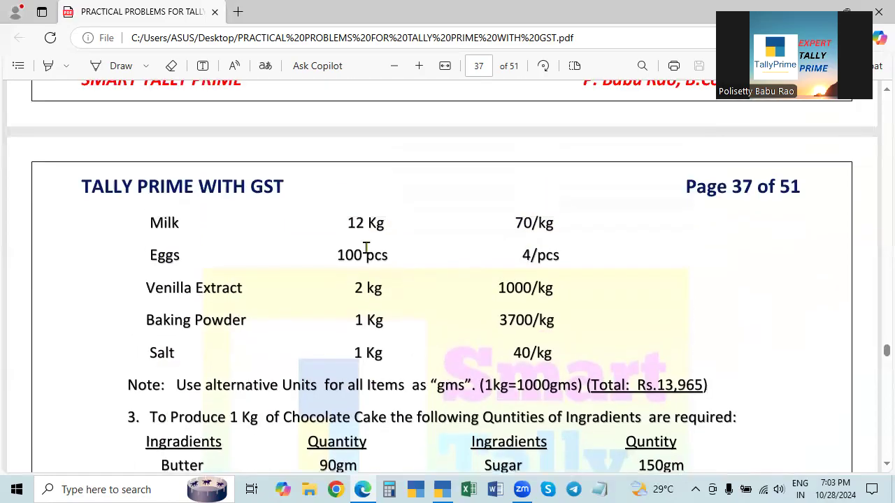
{"action": "scroll", "coordinate": [353, 422], "scroll_direction": "down", "scroll_amount": 3}
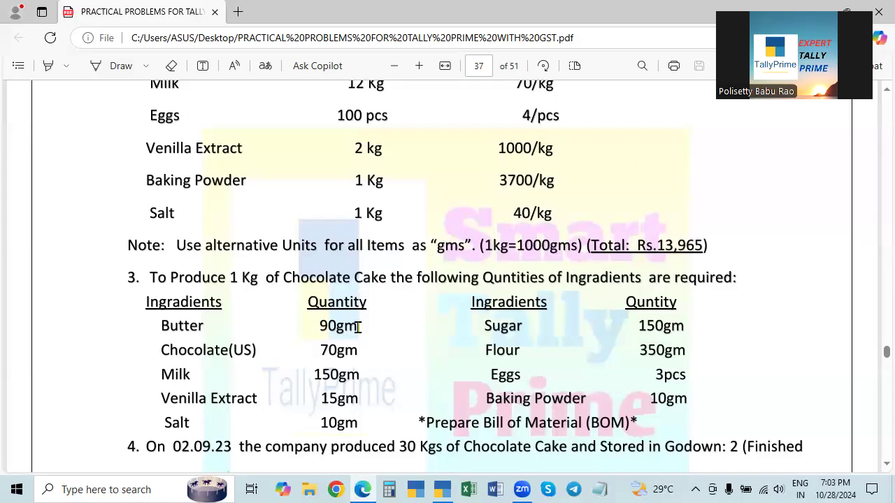
{"action": "scroll", "coordinate": [358, 328], "scroll_direction": "up", "scroll_amount": 2}
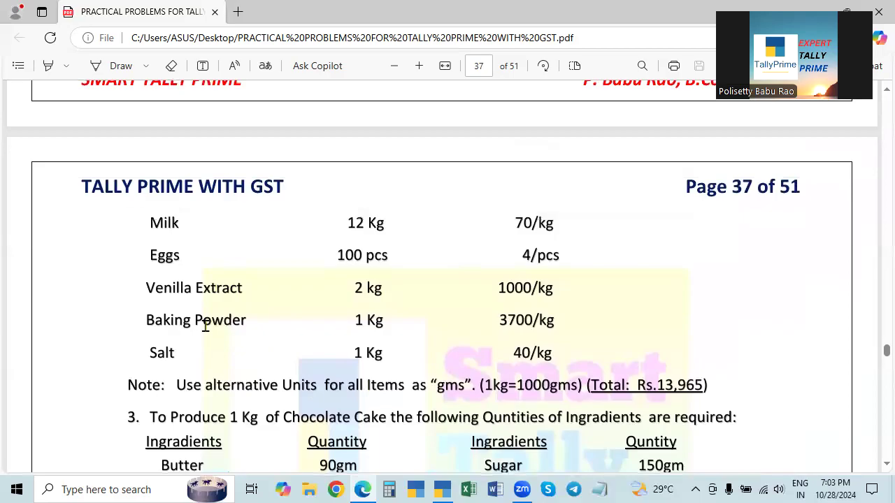
{"action": "scroll", "coordinate": [610, 313], "scroll_direction": "down", "scroll_amount": 2}
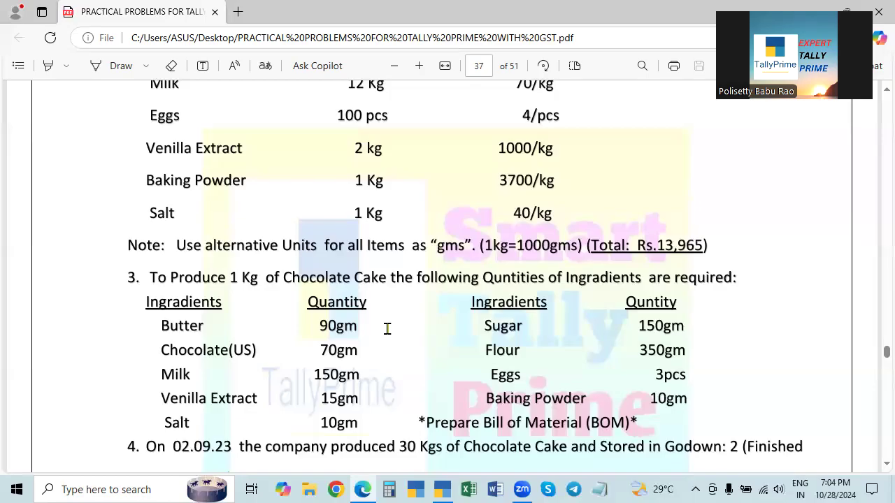
Return to the start of Problem 3, then switch to TallyPrime and load the company Balaji Foods Ltd
{"action": "scroll", "coordinate": [386, 328], "scroll_direction": "up", "scroll_amount": 8}
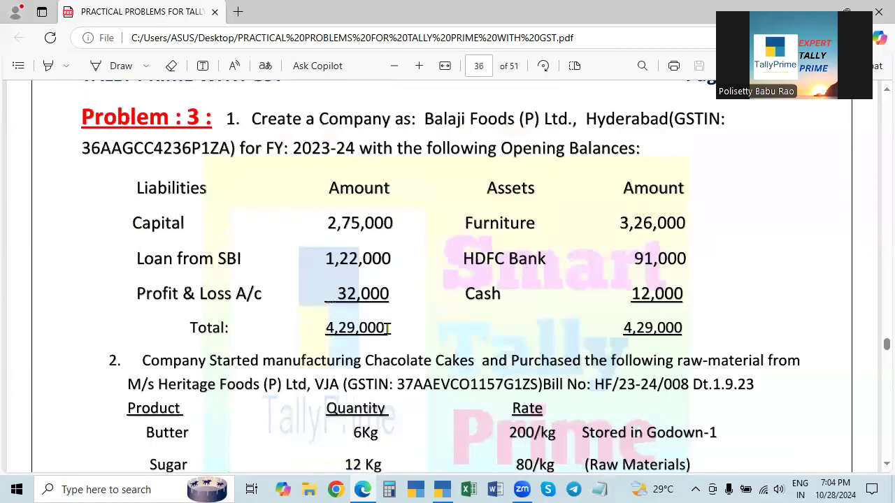
{"action": "scroll", "coordinate": [275, 300], "scroll_direction": "up", "scroll_amount": 1}
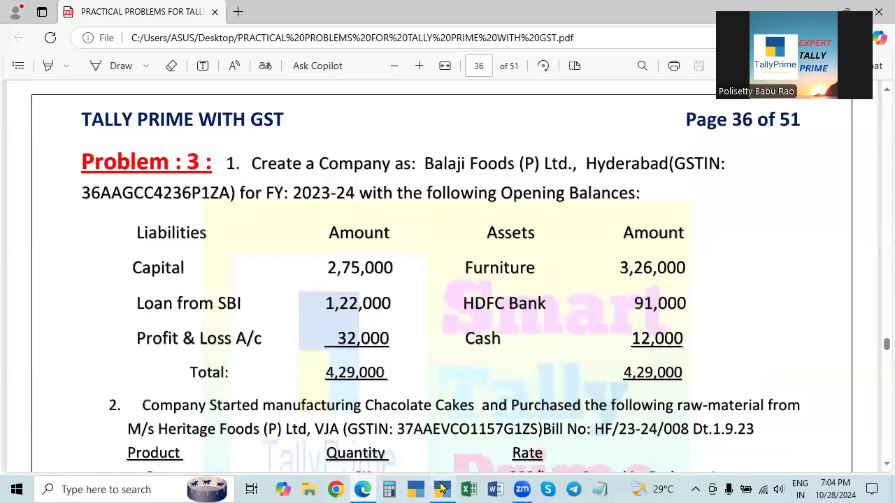
{"action": "left_click", "coordinate": [442, 489]}
{"action": "left_click", "coordinate": [204, 208]}
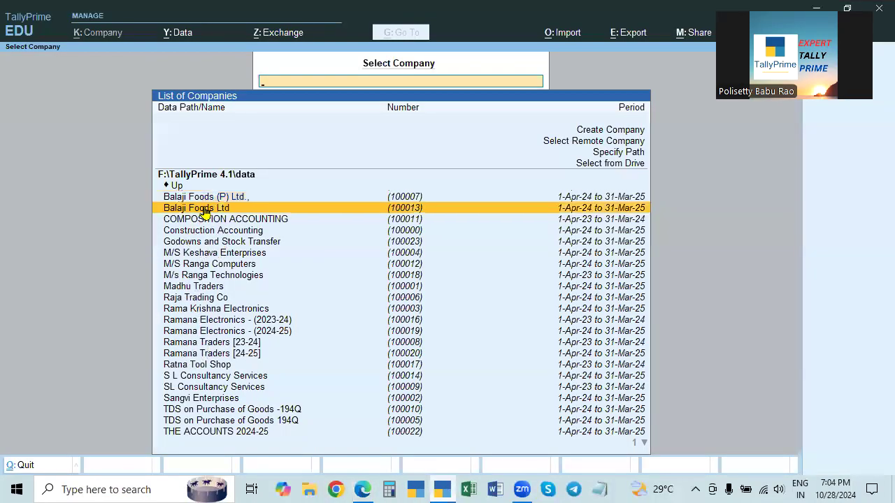
{"action": "left_click", "coordinate": [204, 209]}
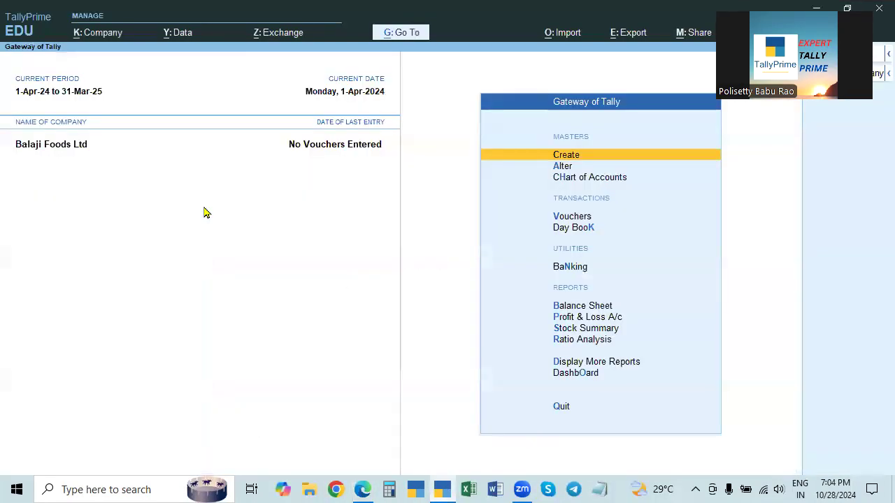
Compare the loaded company's name and period in TallyPrime with the company details in the Problem 3 PDF
{"action": "key", "text": "alt+Tab"}
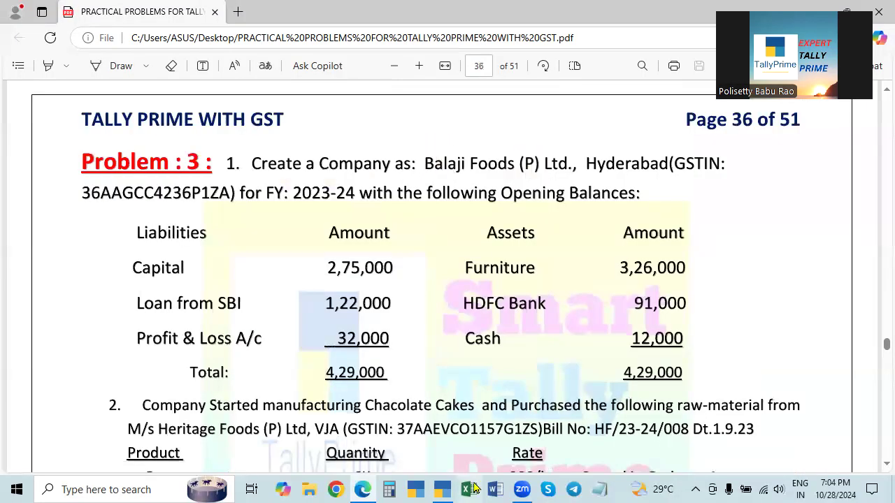
{"action": "left_click", "coordinate": [443, 488]}
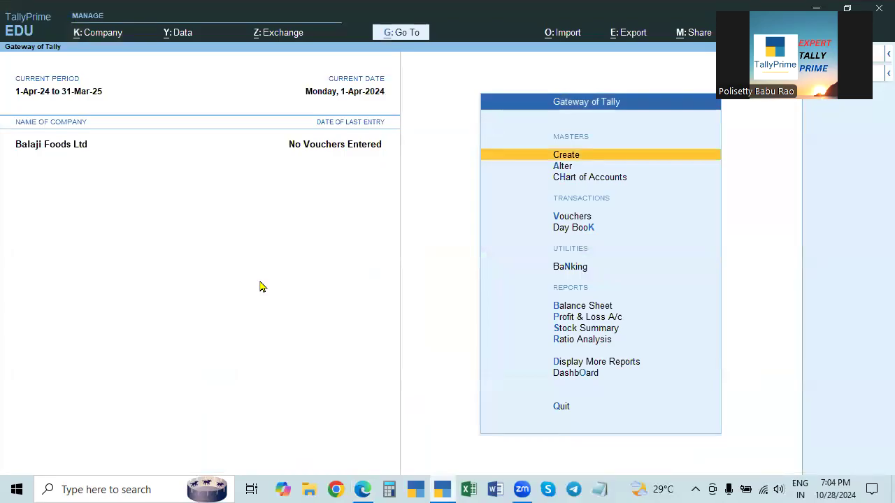
{"action": "key", "text": "alt+Tab"}
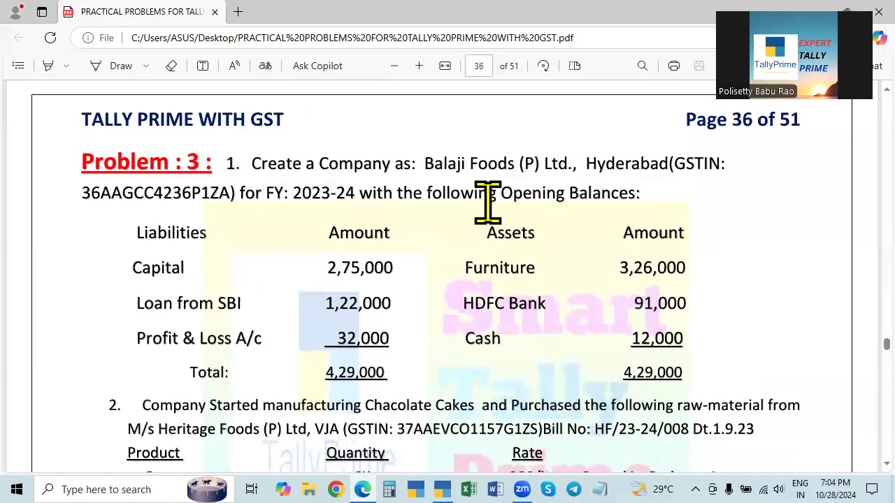
{"action": "key", "text": "alt+Tab"}
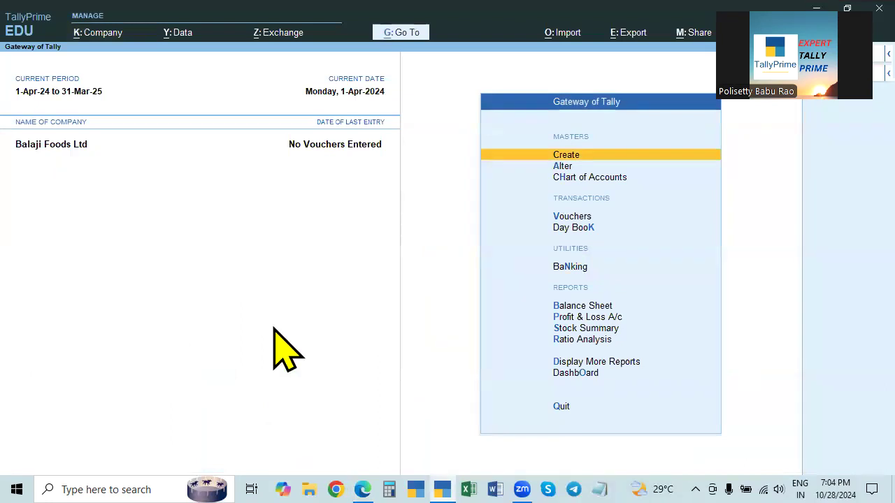
{"action": "key", "text": "alt+Tab"}
{"action": "key", "text": "alt+Tab"}
Open the Balaji Foods Ltd company details for alteration and check the financial year against the Problem 3 statement
{"action": "left_click", "coordinate": [98, 40]}
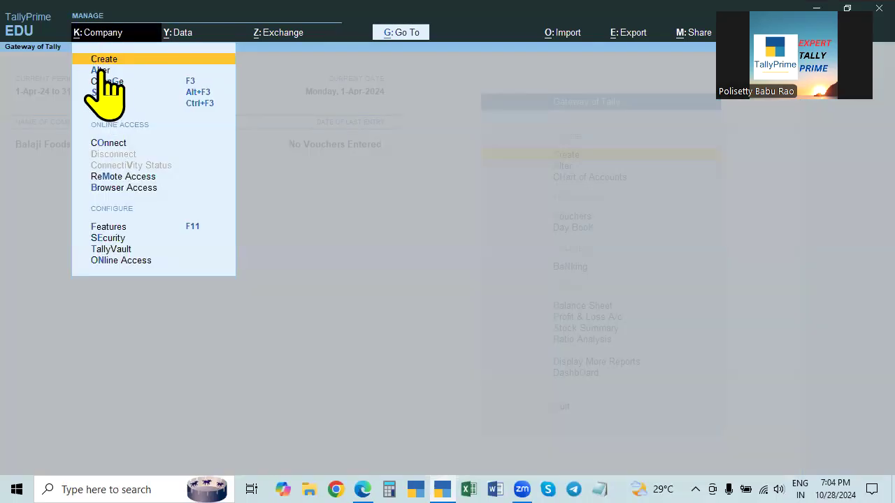
{"action": "left_click", "coordinate": [100, 69]}
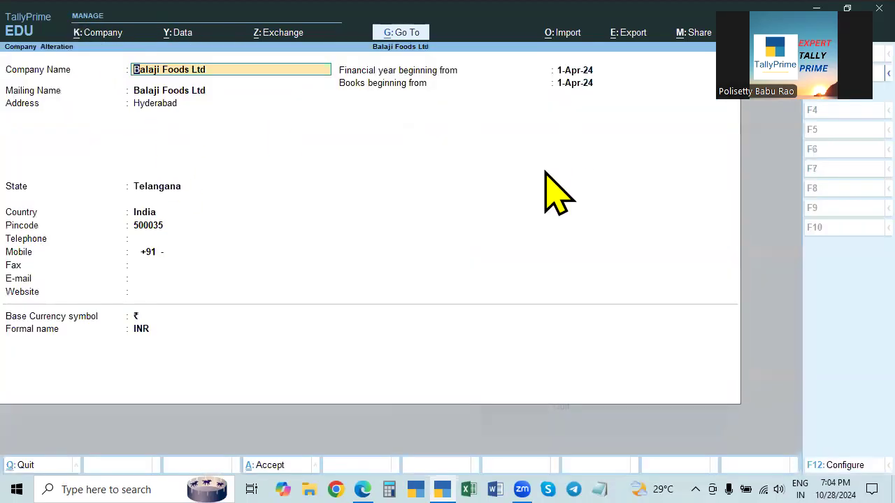
{"action": "key", "text": "alt+Tab"}
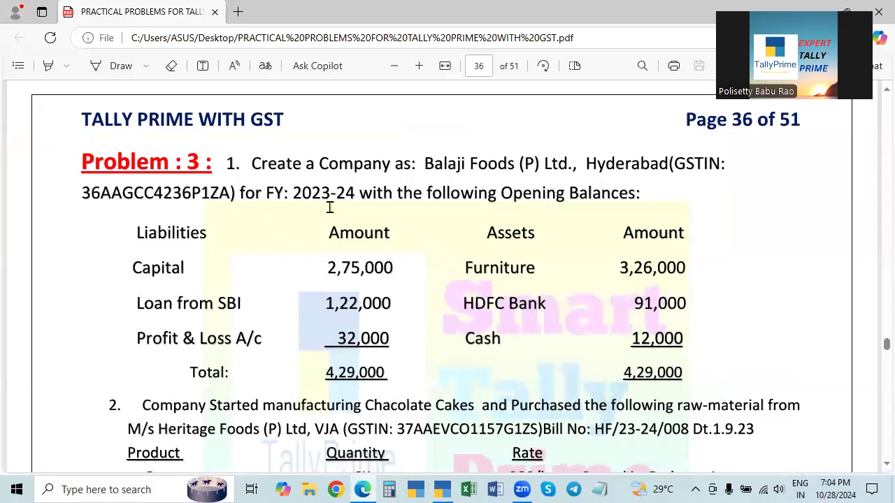
{"action": "key", "text": "alt+Tab"}
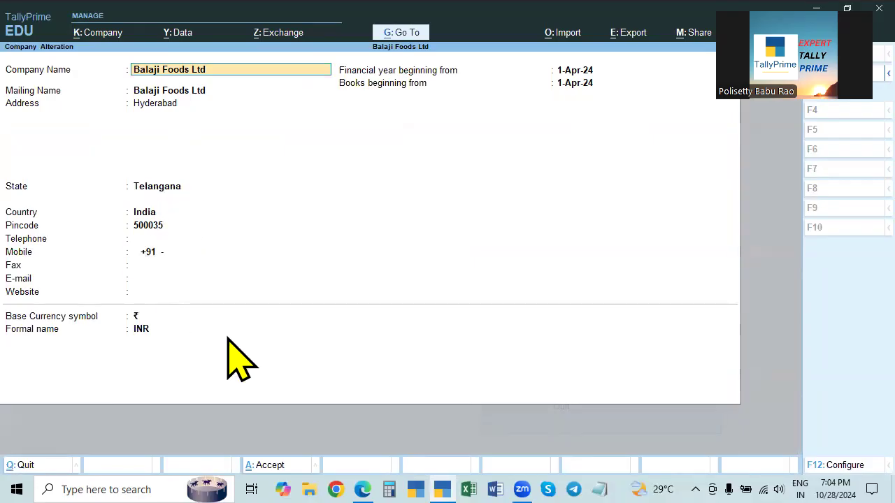
Accept the company details, then check the GST registration details in the company features of Balaji Foods Ltd
{"action": "key", "text": "ctrl+a"}
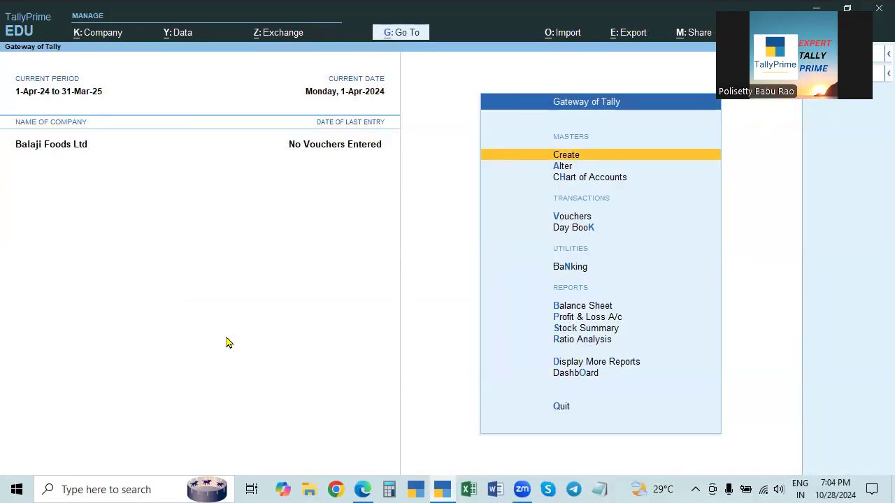
{"action": "key", "text": "F11"}
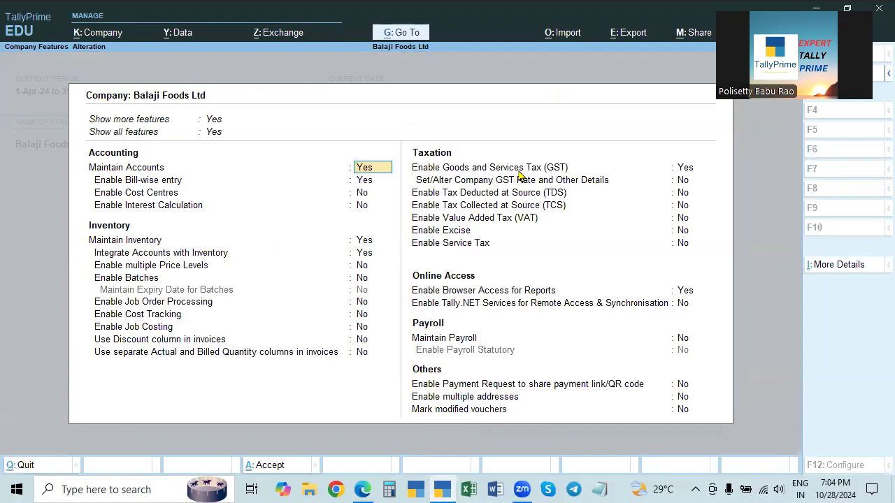
{"action": "left_click", "coordinate": [686, 168]}
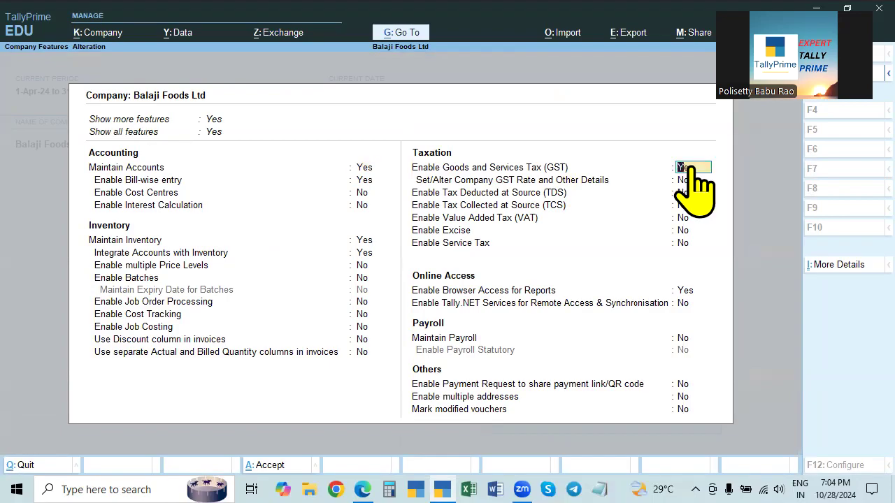
{"action": "key", "text": "Return"}
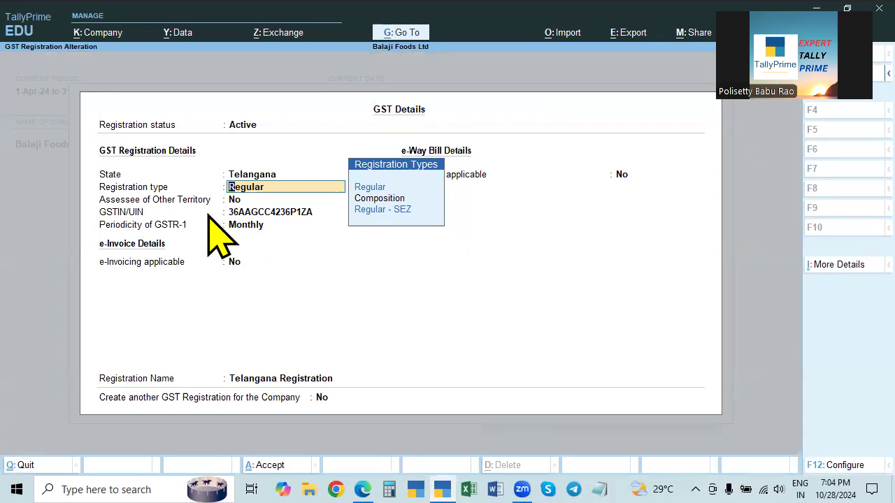
{"action": "left_click", "coordinate": [260, 213]}
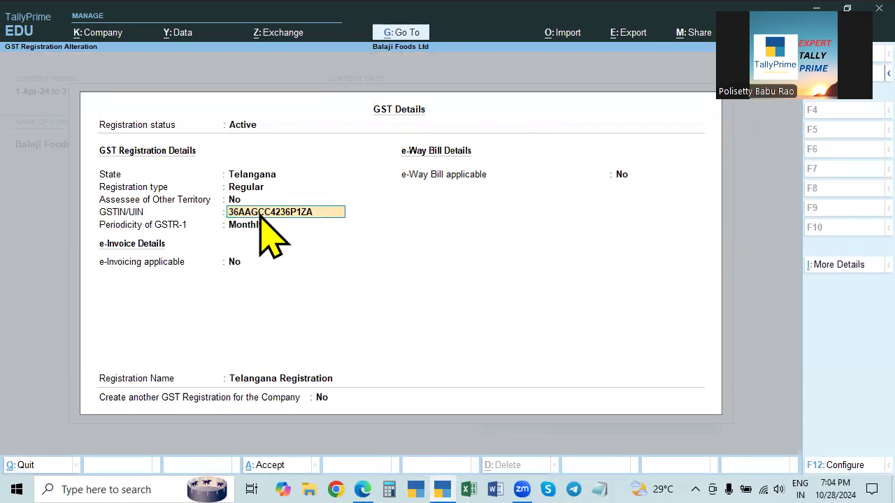
{"action": "key", "text": "ctrl"}
{"action": "key", "text": "ctrl+a"}
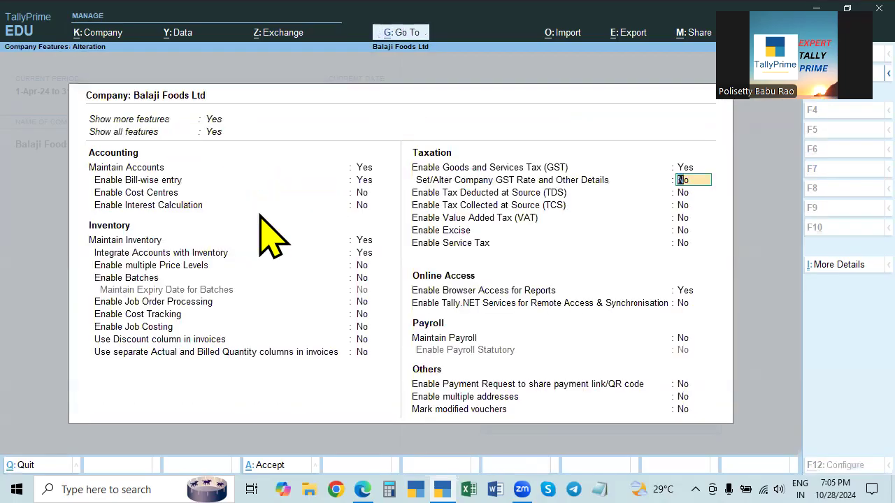
Keep the remaining taxation features disabled and accept the company features
{"action": "key", "text": "a"}
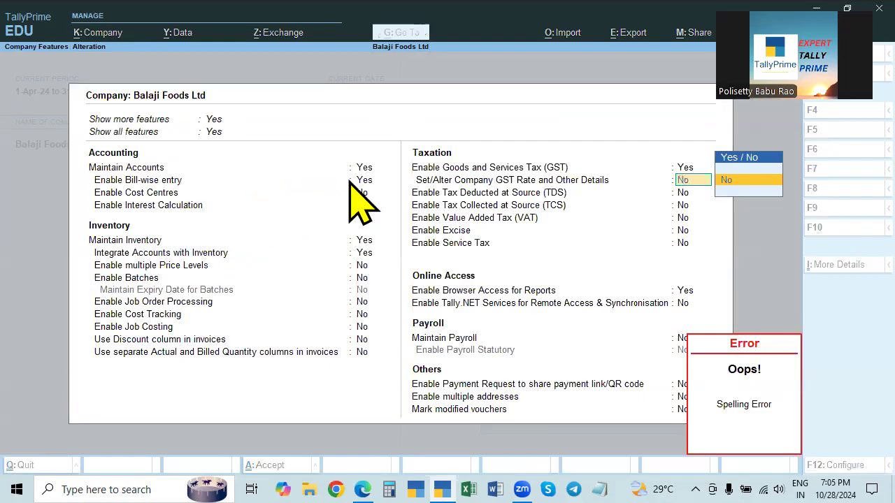
{"action": "key", "text": "ctrl"}
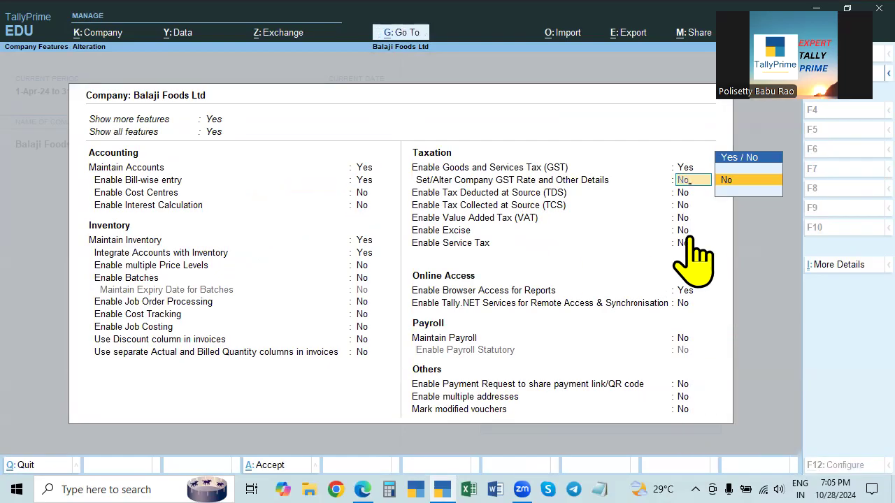
{"action": "left_click", "coordinate": [682, 195]}
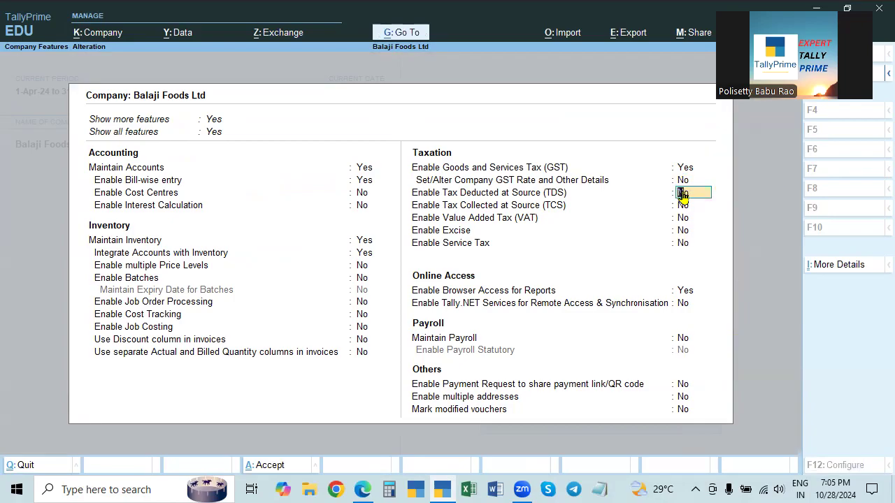
{"action": "key", "text": "ctrl"}
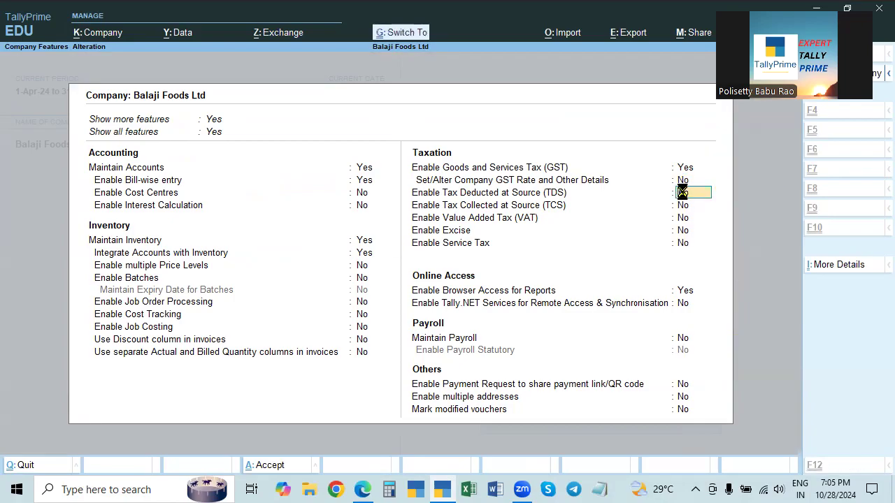
{"action": "key", "text": "ctrl+a"}
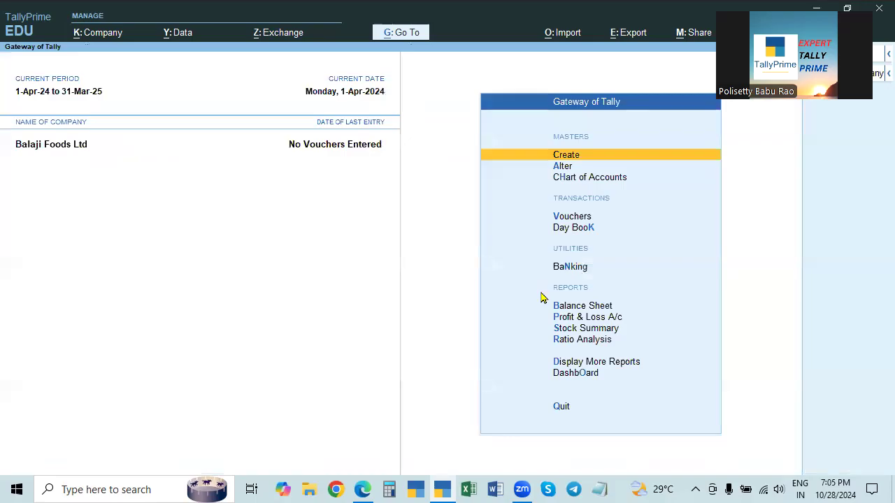
Read the Problem 3 opening balances for liabilities and assets in the PDF, then return to TallyPrime
{"action": "key", "text": "alt+Tab"}
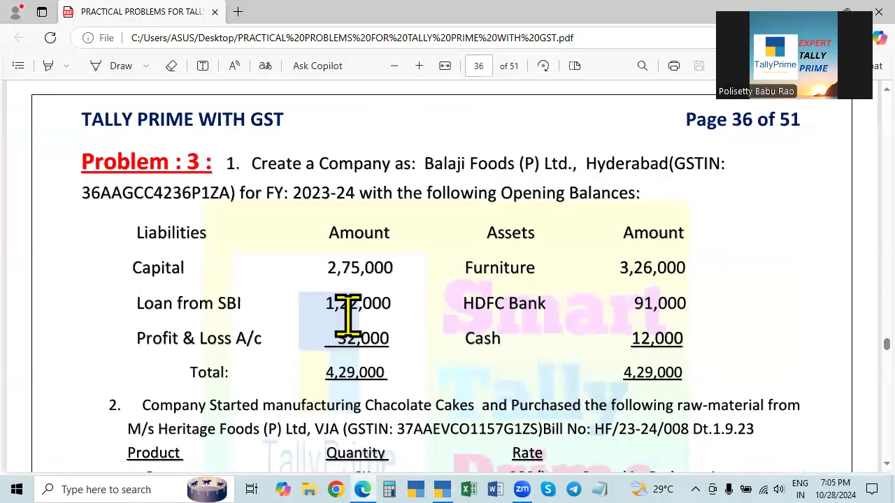
{"action": "key", "text": "alt+Tab"}
{"action": "key", "text": "alt+Tab"}
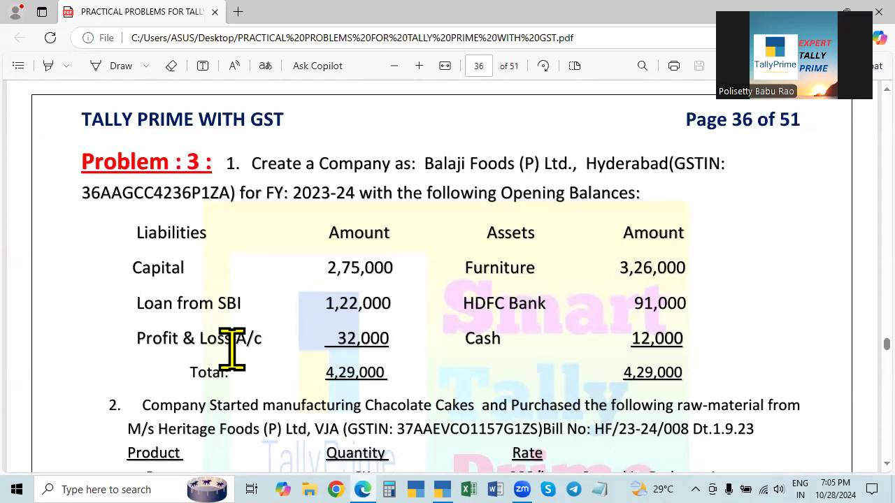
{"action": "key", "text": "alt+Tab"}
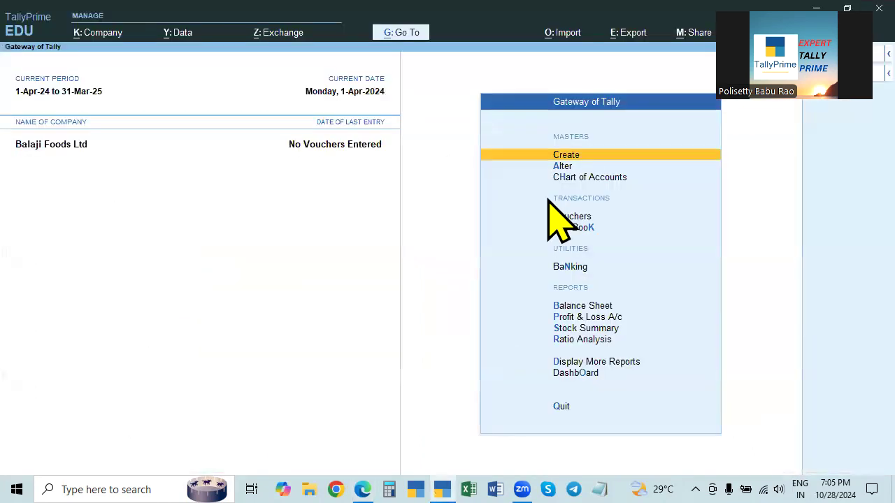
Open the list of ledgers for alteration and compare the existing ledgers with the accounts in the Problem 3 opening balances
{"action": "left_click", "coordinate": [564, 172]}
{"action": "key", "text": "Down"}
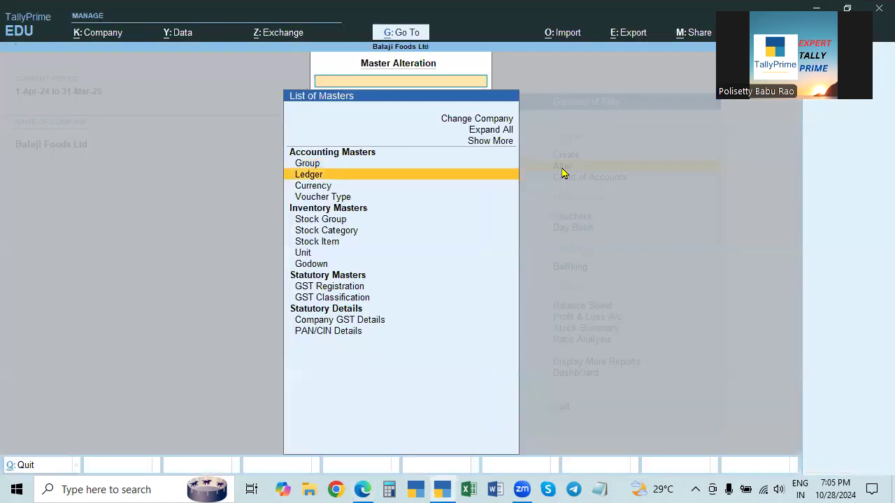
{"action": "key", "text": "Return"}
{"action": "key", "text": "Down"}
{"action": "key", "text": "Down"}
{"action": "key", "text": "Down"}
{"action": "key", "text": "Down"}
{"action": "key", "text": "Down"}
{"action": "key", "text": "Down"}
{"action": "key", "text": "Down"}
{"action": "key", "text": "Down"}
{"action": "key", "text": "Down"}
{"action": "key", "text": "Up"}
{"action": "key", "text": "Up"}
{"action": "key", "text": "Up"}
{"action": "key", "text": "Up"}
{"action": "key", "text": "Up"}
{"action": "key", "text": "Up"}
{"action": "key", "text": "Down"}
{"action": "key", "text": "Down"}
{"action": "key", "text": "Down"}
{"action": "key", "text": "Down"}
{"action": "key", "text": "Down"}
{"action": "key", "text": "Down"}
{"action": "key", "text": "Down"}
{"action": "key", "text": "Down"}
{"action": "key", "text": "Down"}
{"action": "key", "text": "Down"}
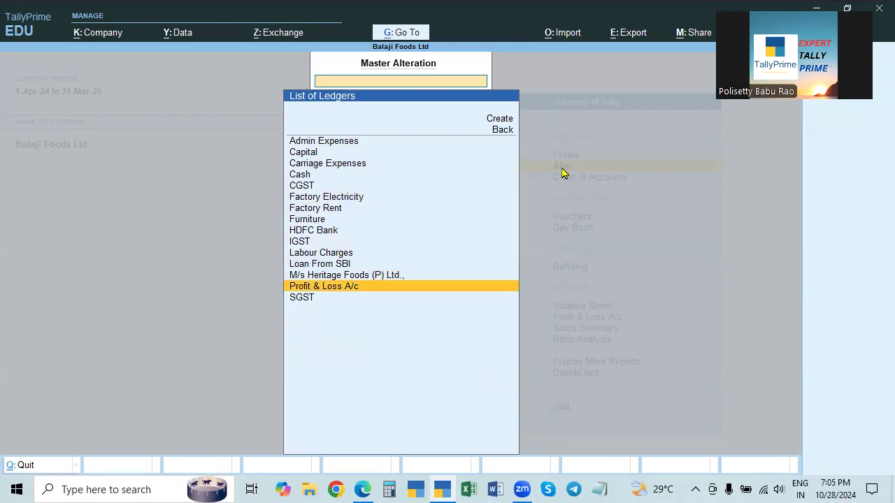
{"action": "key", "text": "alt+Tab"}
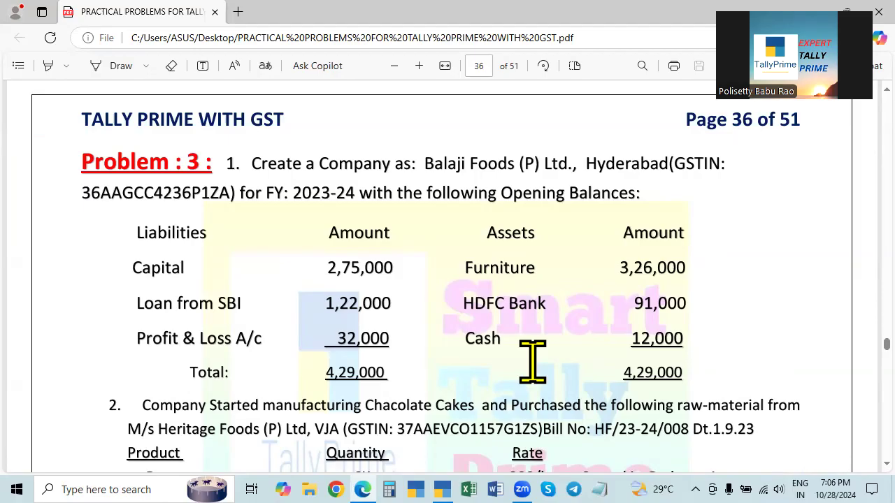
{"action": "key", "text": "alt+Tab"}
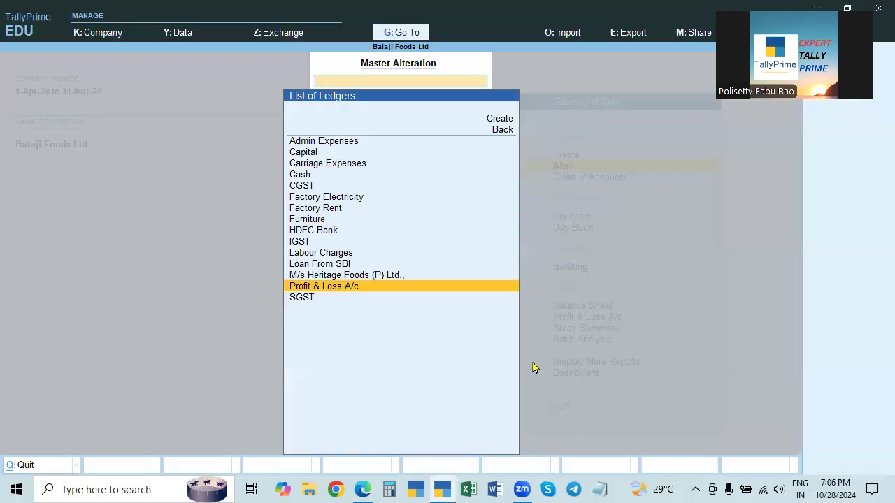
Open the Capital ledger for alteration and check its parent group and mailing details
{"action": "left_click", "coordinate": [308, 153]}
{"action": "left_click", "coordinate": [310, 154]}
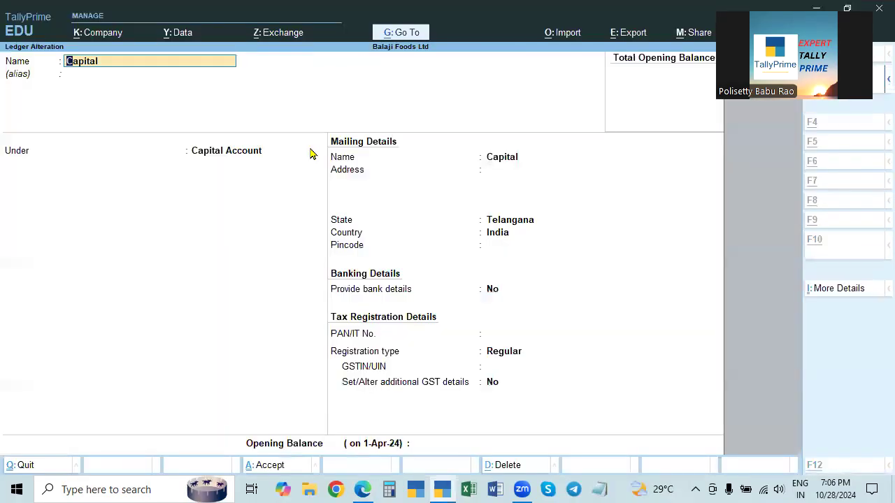
{"action": "key", "text": "alt+Tab"}
{"action": "key", "text": "alt+Tab"}
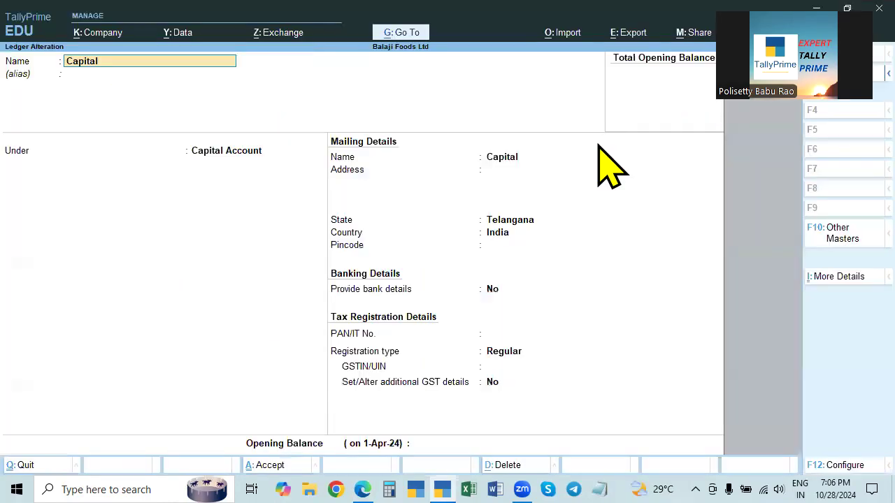
{"action": "key", "text": "Return"}
{"action": "key", "text": "Return"}
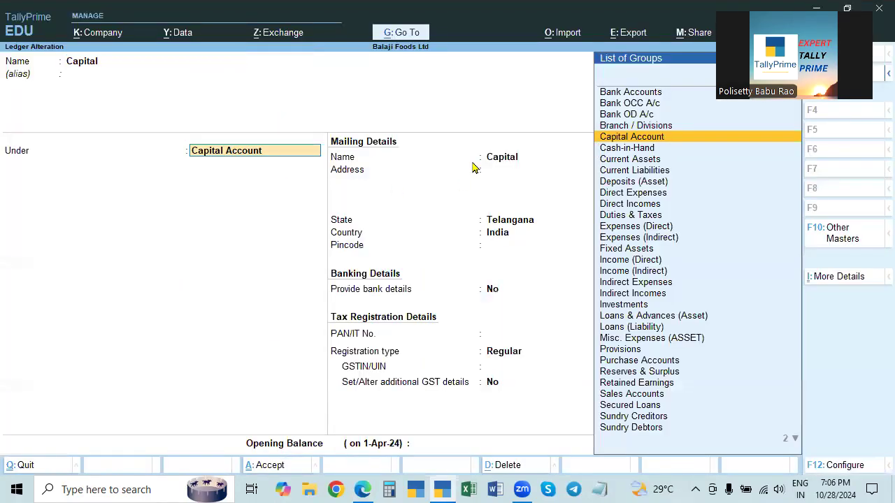
{"action": "key", "text": "Return"}
{"action": "key", "text": "Return"}
{"action": "key", "text": "Return"}
{"action": "key", "text": "Return"}
{"action": "key", "text": "BackSpace"}
{"action": "key", "text": "BackSpace"}
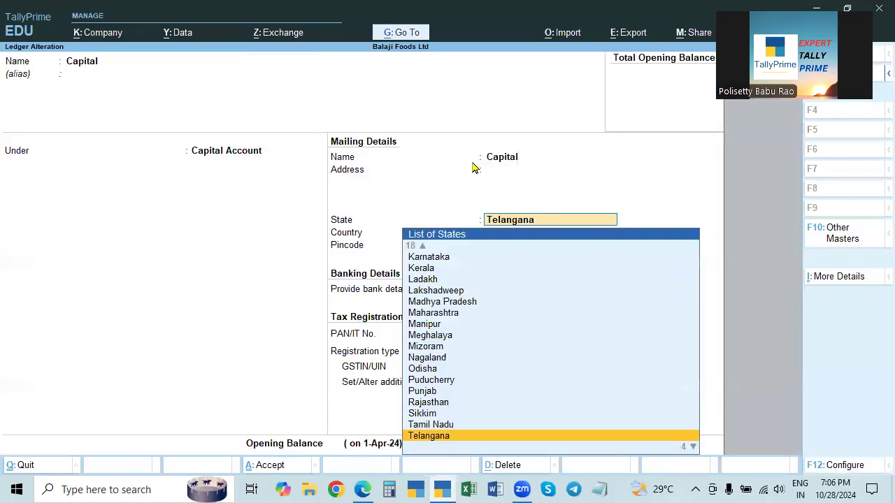
{"action": "key", "text": "BackSpace"}
{"action": "key", "text": "BackSpace"}
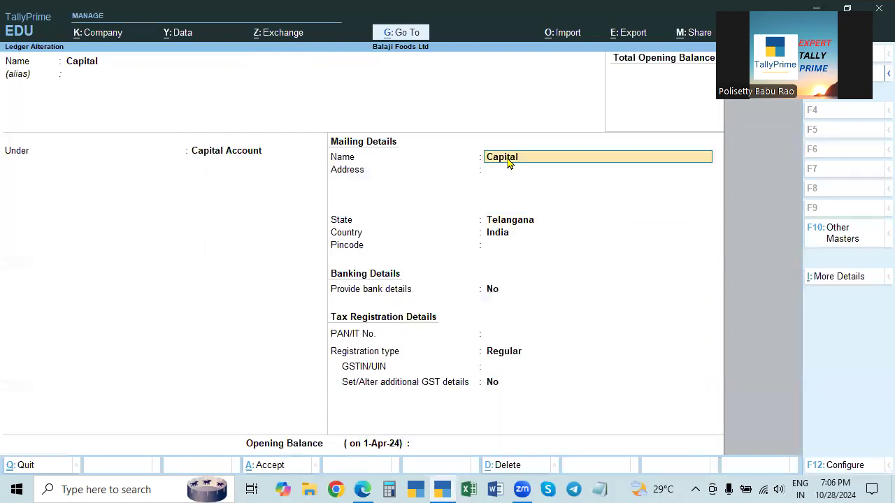
{"action": "left_click", "coordinate": [237, 151]}
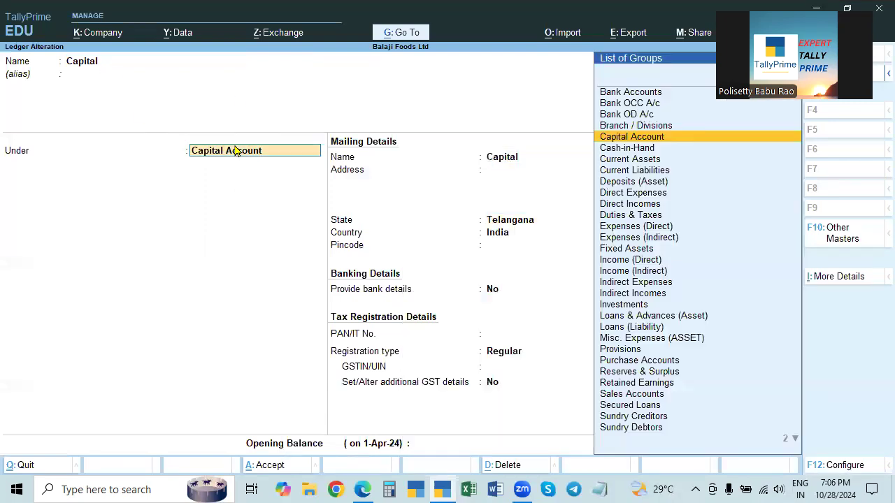
{"action": "key", "text": "Return"}
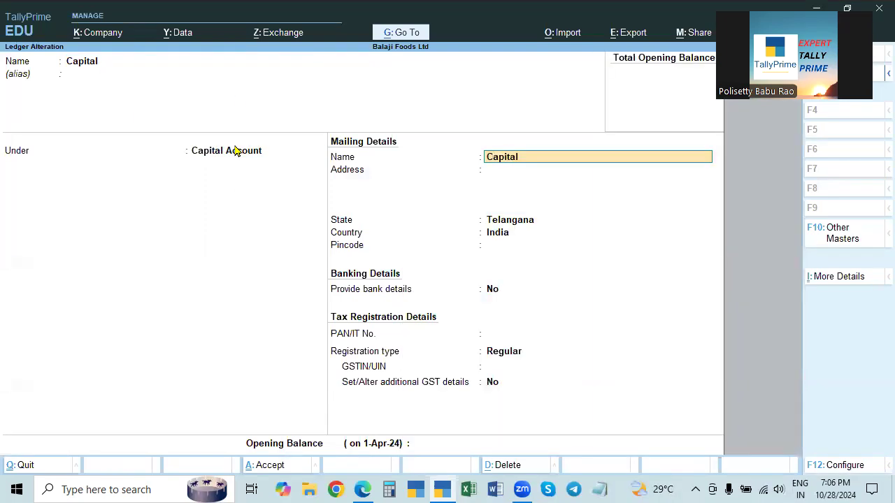
Set the Capital ledger's opening balance to 2,75,000 Cr as given in Problem 3 and save the ledger
{"action": "key", "text": "Return"}
{"action": "key", "text": "Return"}
{"action": "key", "text": "Return"}
{"action": "key", "text": "Return"}
{"action": "key", "text": "Return"}
{"action": "key", "text": "Return"}
{"action": "key", "text": "Return"}
{"action": "key", "text": "Return"}
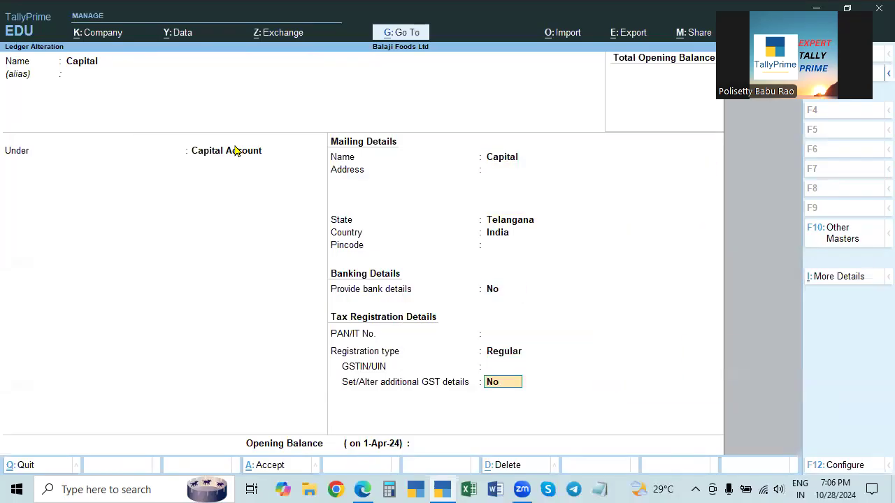
{"action": "key", "text": "Return"}
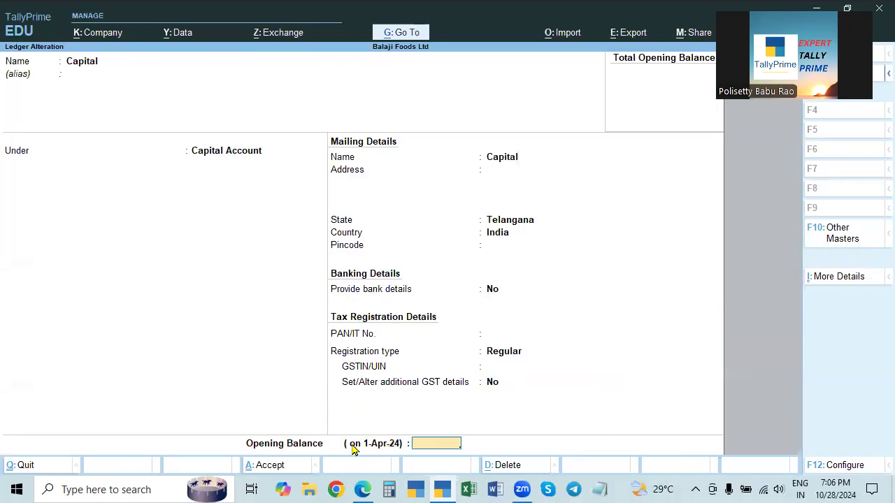
{"action": "key", "text": "alt+Tab"}
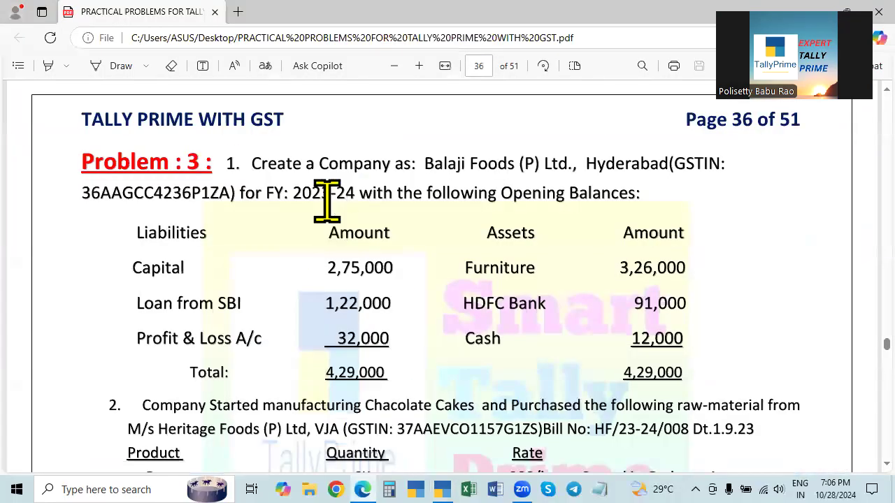
{"action": "key", "text": "alt+Tab"}
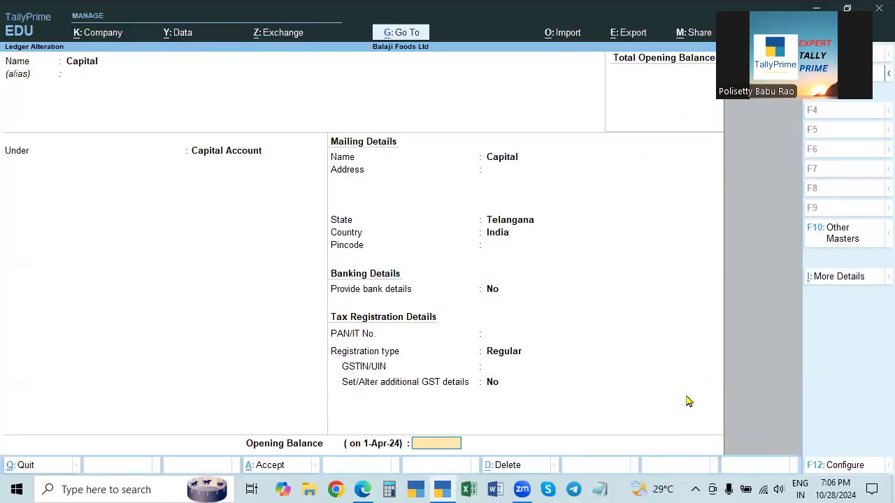
{"action": "type", "text": "275000"}
{"action": "key", "text": "alt+Tab"}
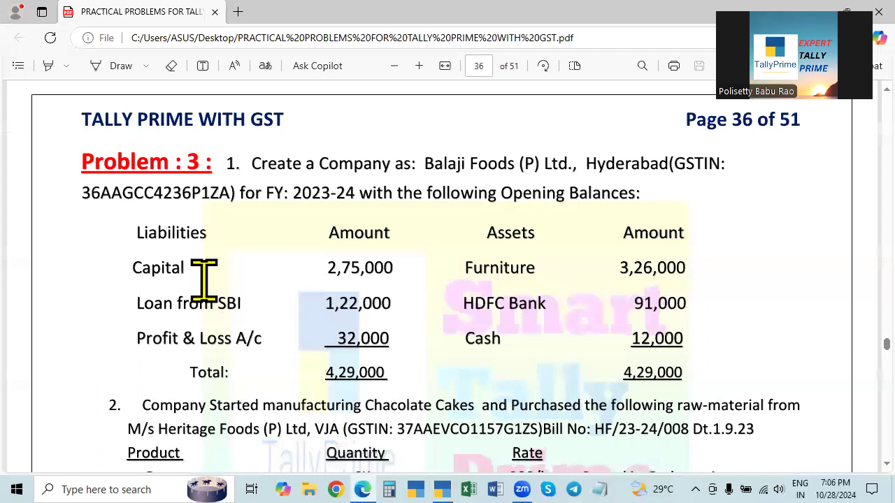
{"action": "key", "text": "alt+Tab"}
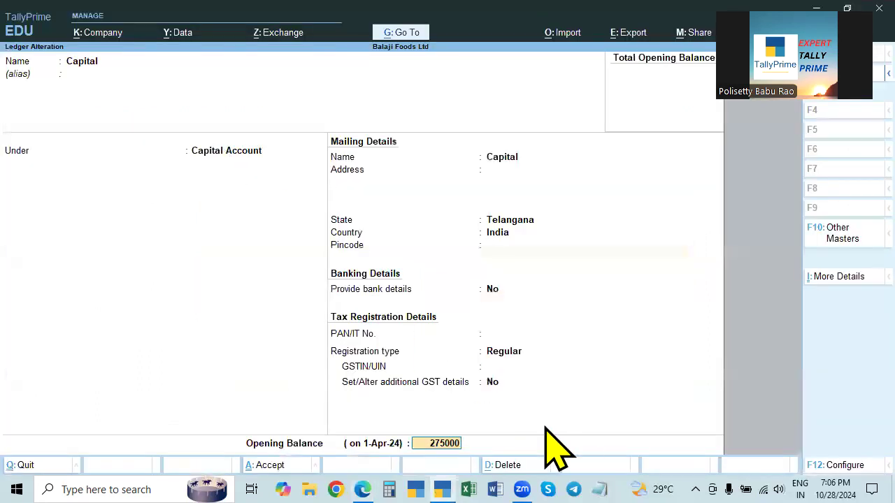
{"action": "key", "text": "Return"}
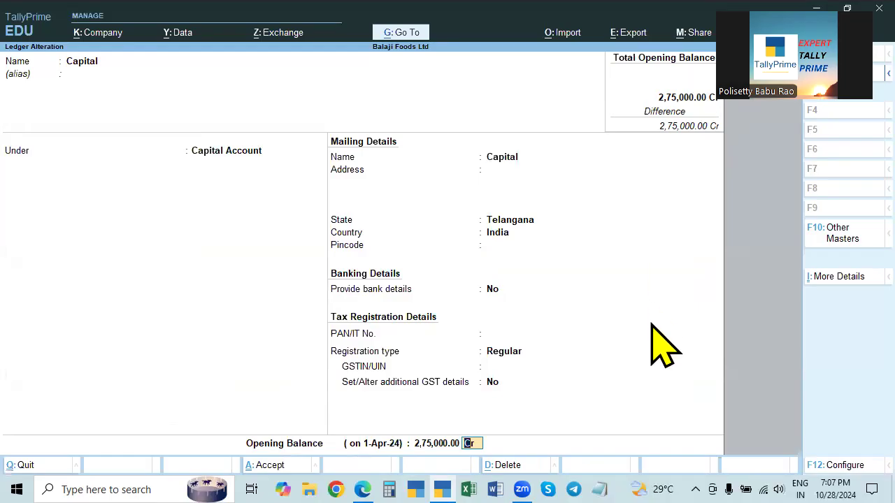
{"action": "key", "text": "Return"}
{"action": "key", "text": "Return"}
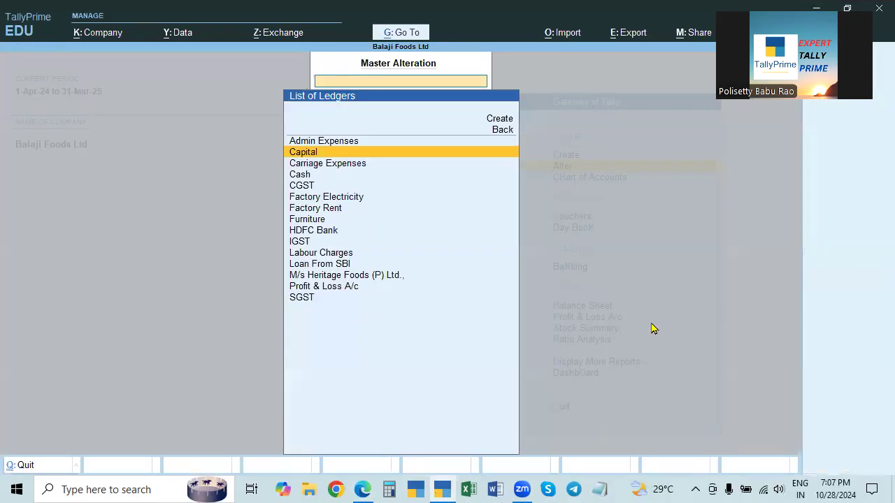
Open the Loan From SBI ledger for alteration and check its parent group and mailing details
{"action": "key", "text": "alt+Tab"}
{"action": "key", "text": "alt+Tab"}
{"action": "type", "text": "Lo"}
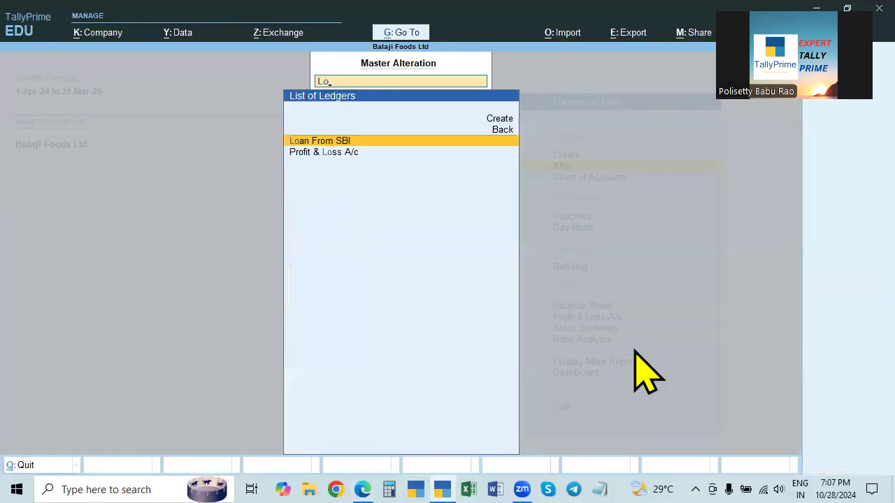
{"action": "key", "text": "Return"}
{"action": "key", "text": "Return"}
{"action": "key", "text": "Return"}
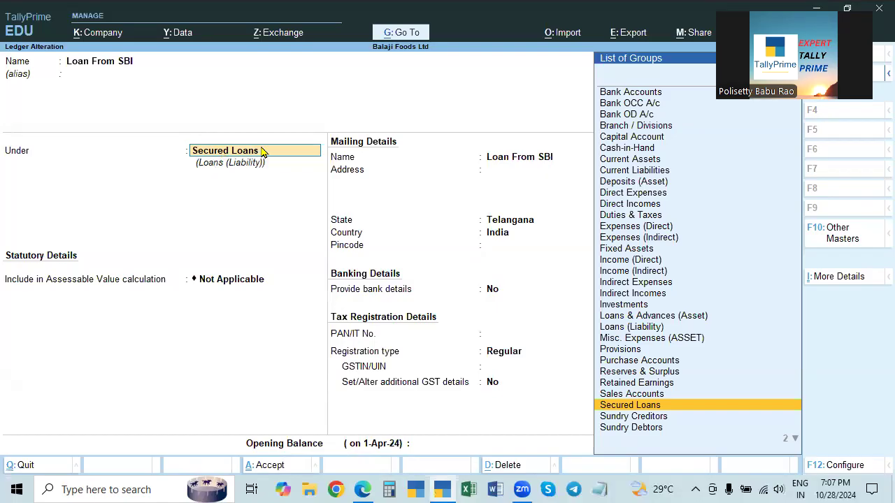
{"action": "key", "text": "Return"}
{"action": "key", "text": "Return"}
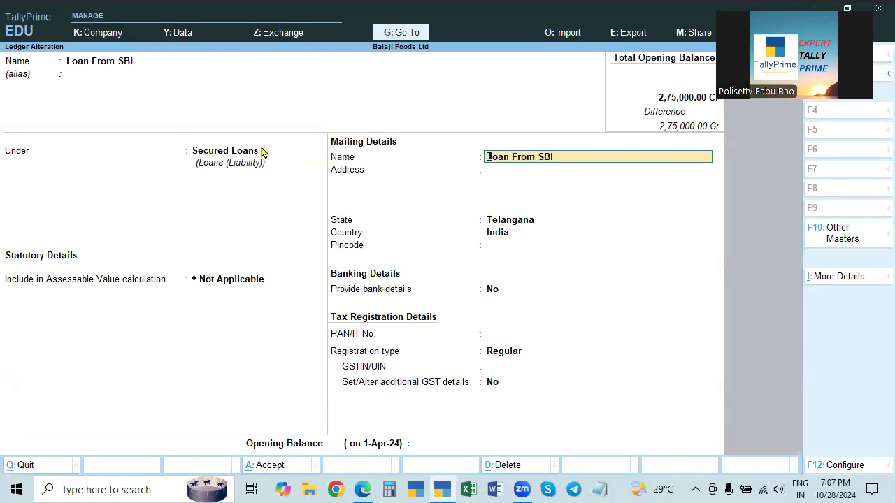
{"action": "key", "text": "Return"}
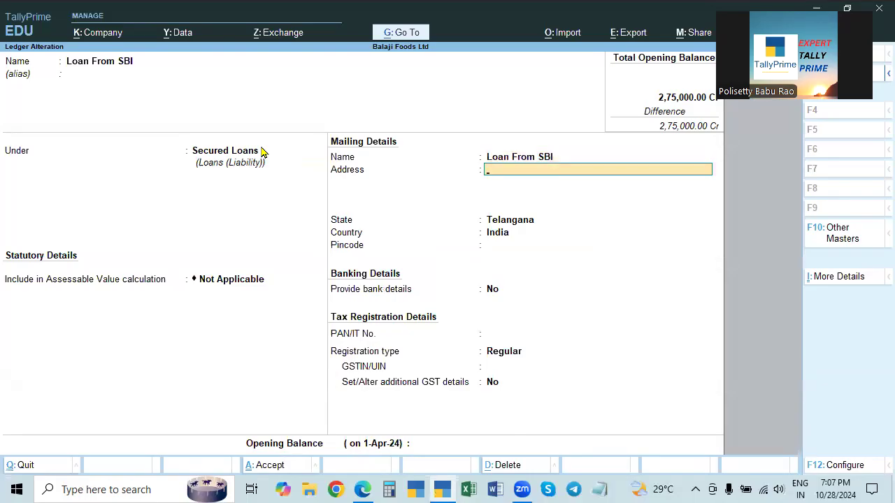
{"action": "key", "text": "BackSpace"}
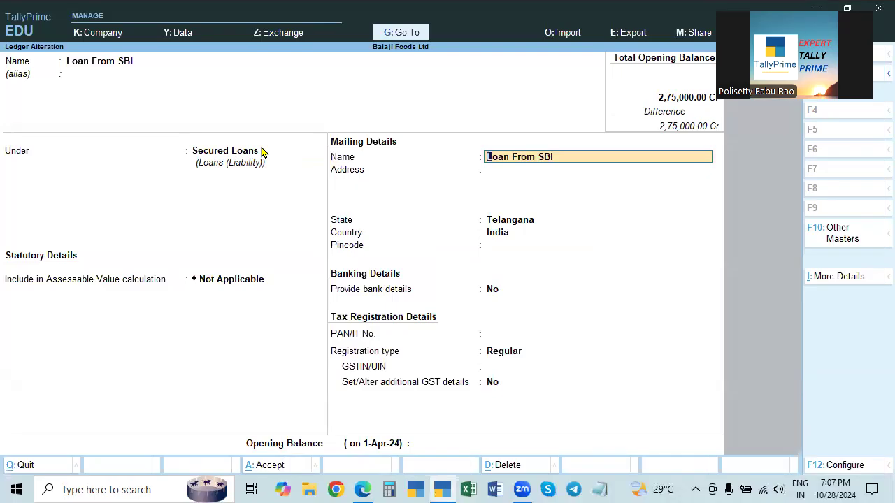
Set the Loan From SBI ledger's opening balance to 1,22,000 Cr as given in Problem 3 and save the ledger
{"action": "key", "text": "ctrl"}
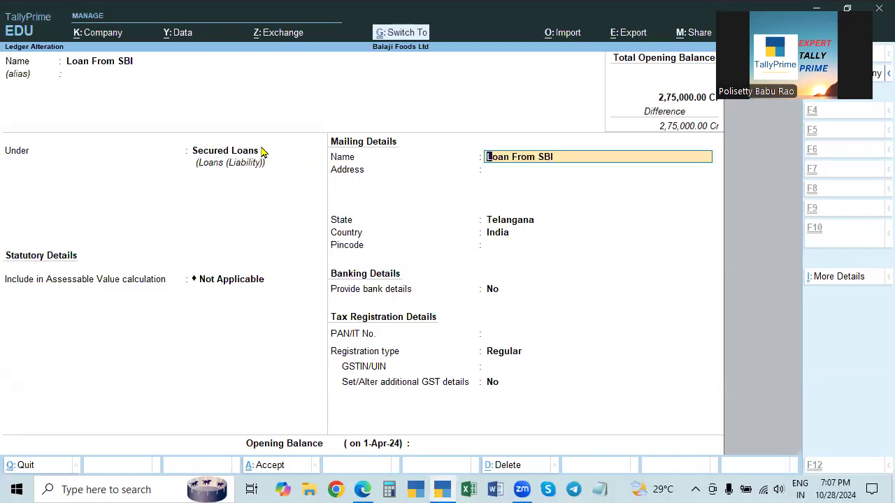
{"action": "key", "text": "ctrl+a"}
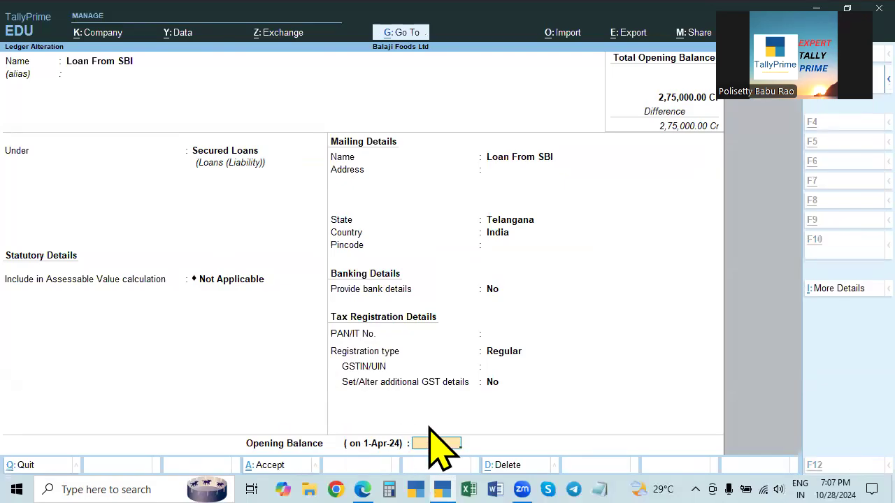
{"action": "key", "text": "alt+Tab"}
{"action": "key", "text": "alt+Tab"}
{"action": "type", "text": "12"}
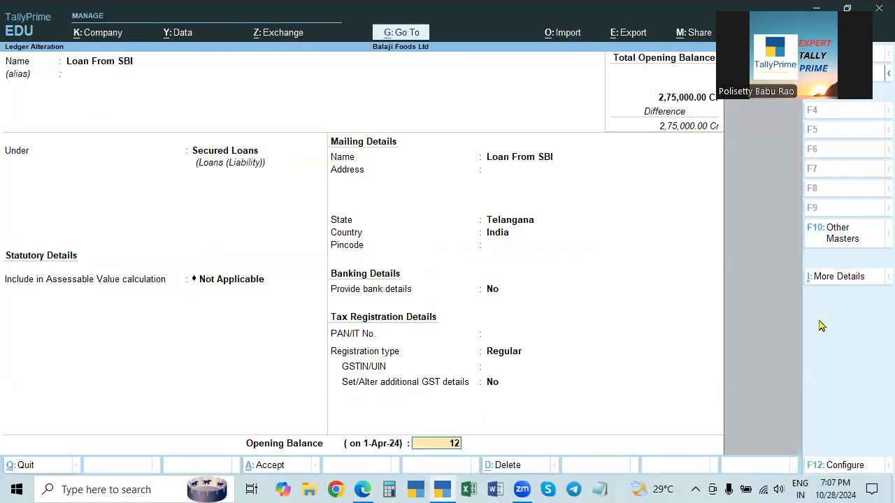
{"action": "type", "text": "2000"}
{"action": "key", "text": "alt+Tab"}
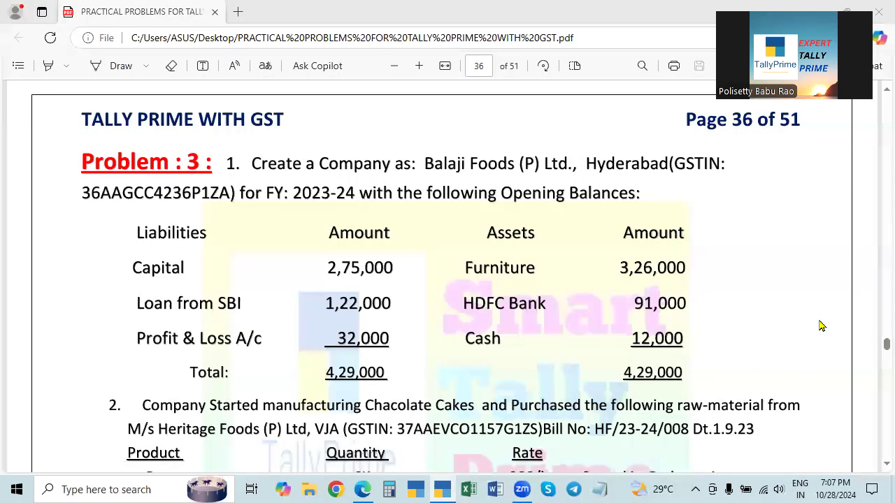
{"action": "key", "text": "alt+Tab"}
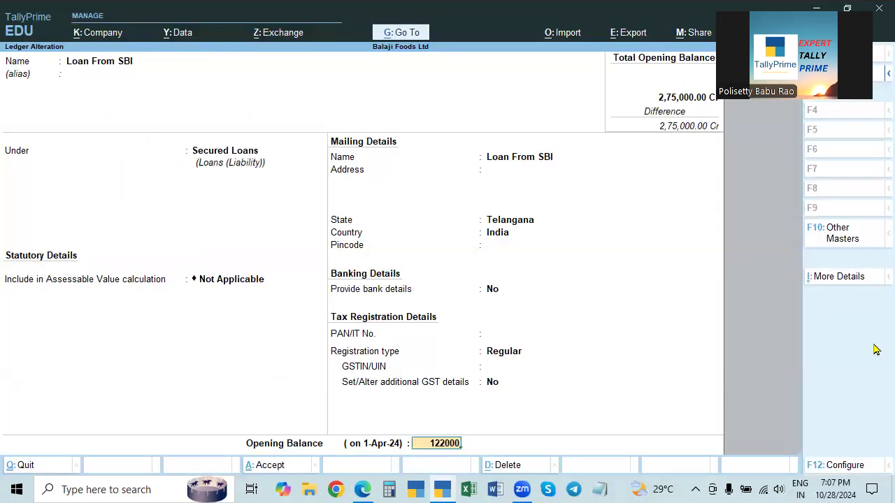
{"action": "key", "text": "Return"}
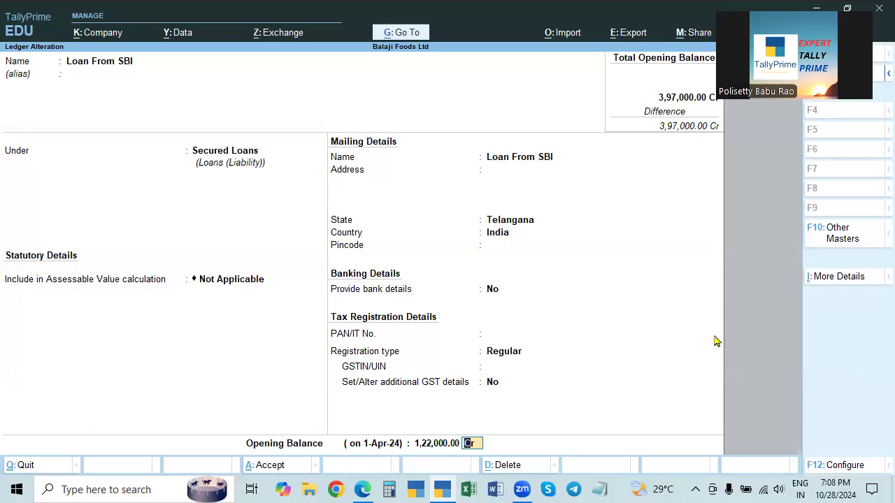
{"action": "key", "text": "Return"}
{"action": "key", "text": "Return"}
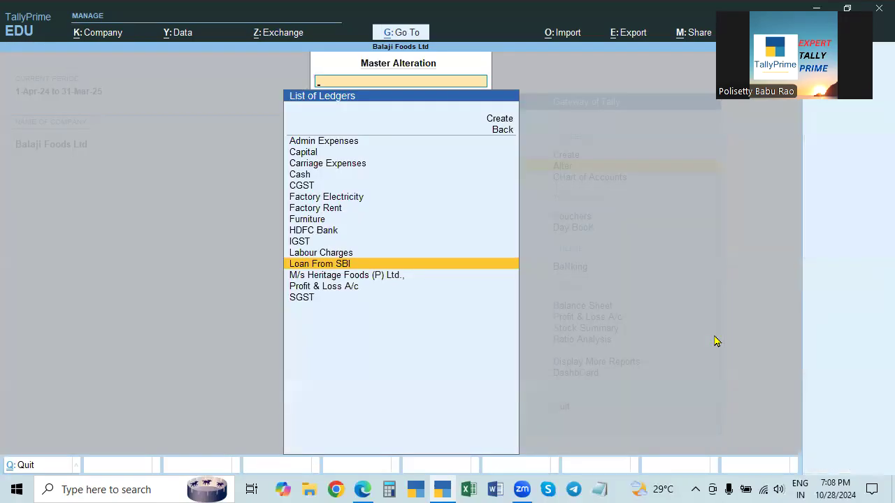
Consult the asset balances in the Problem 3 PDF, then open the Furniture ledger for alteration and check its parent group
{"action": "key", "text": "alt+Tab"}
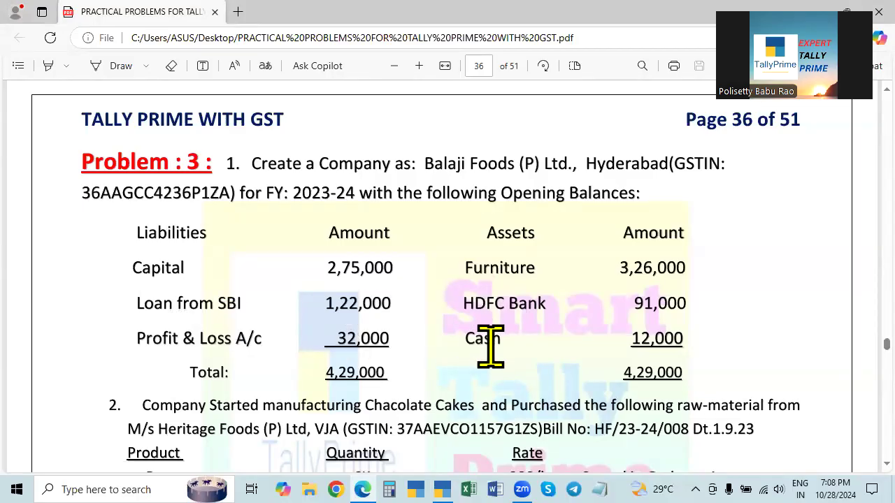
{"action": "key", "text": "alt+Tab"}
{"action": "key", "text": "alt+Tab"}
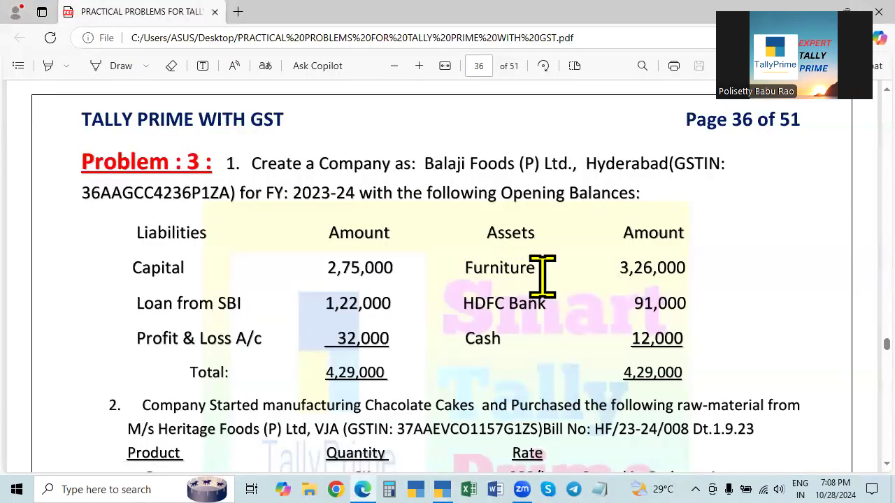
{"action": "key", "text": "alt+Tab"}
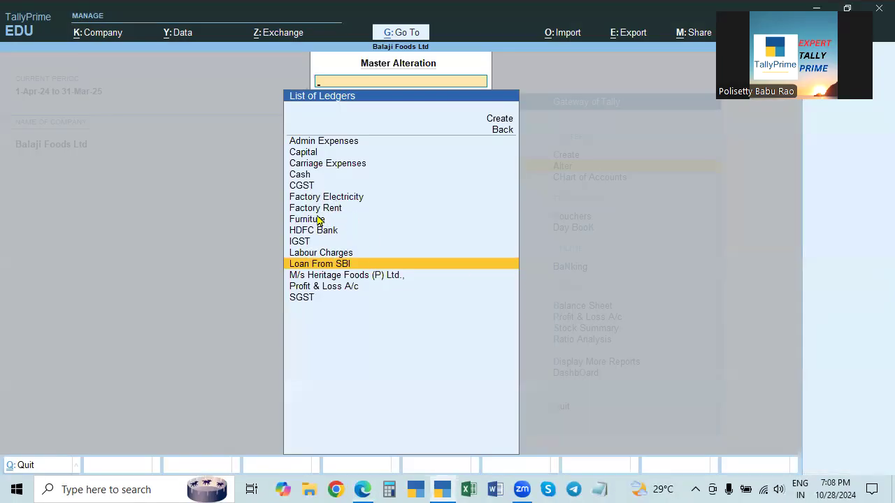
{"action": "left_click", "coordinate": [316, 219]}
{"action": "key", "text": "Return"}
{"action": "key", "text": "Return"}
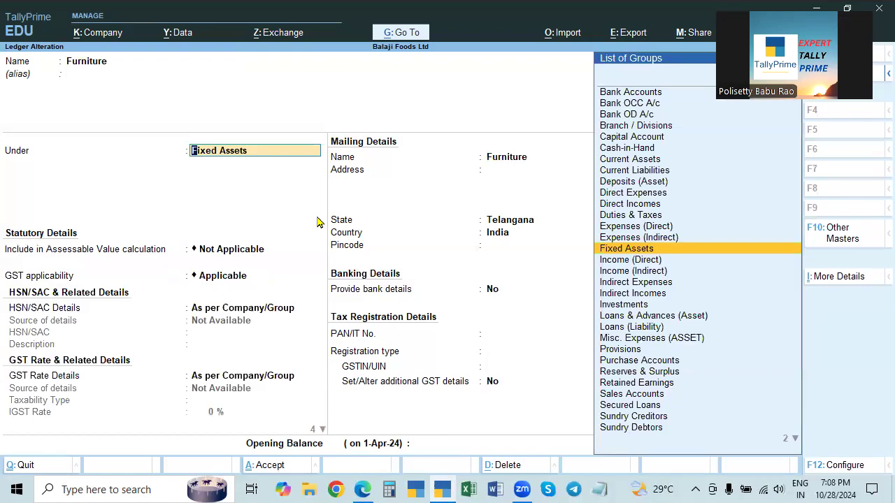
{"action": "key", "text": "Return"}
{"action": "key", "text": "Return"}
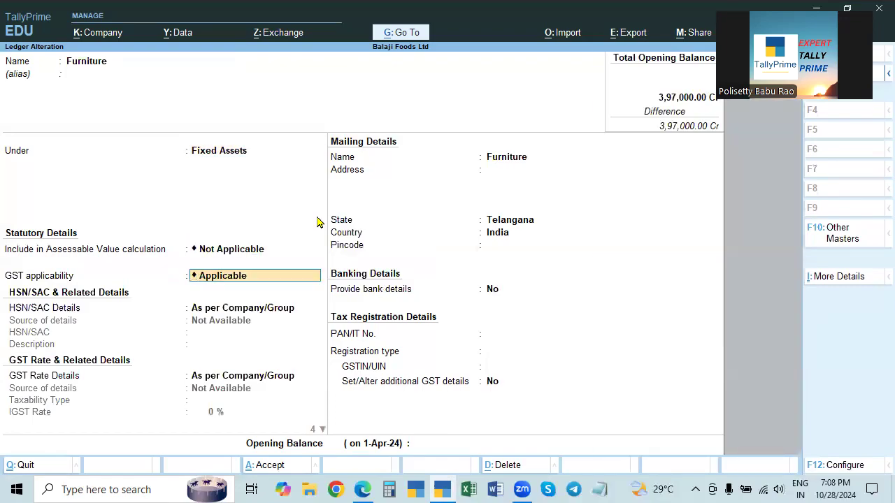
Review the Furniture ledger's GST details and supply types, select Capital Goods as the type of supply, and save the ledger
{"action": "key", "text": "Return"}
{"action": "key", "text": "Return"}
{"action": "key", "text": "Return"}
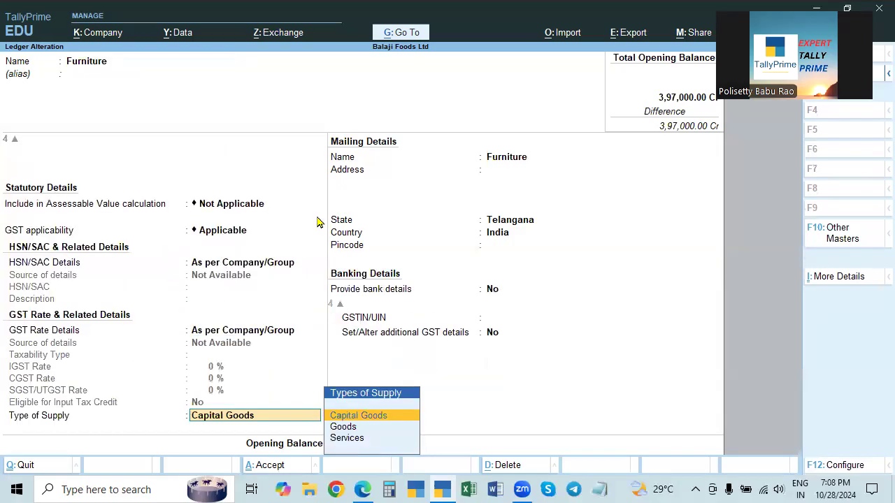
{"action": "key", "text": "Down"}
{"action": "key", "text": "Down"}
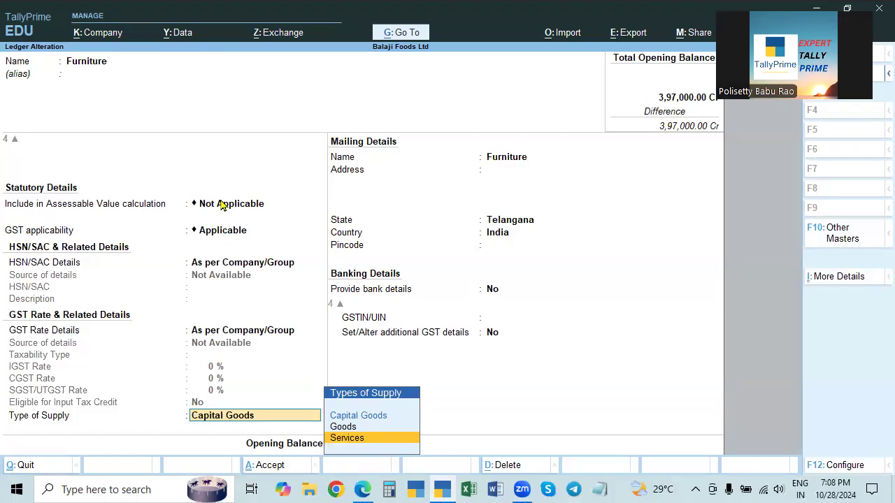
{"action": "left_click", "coordinate": [360, 416]}
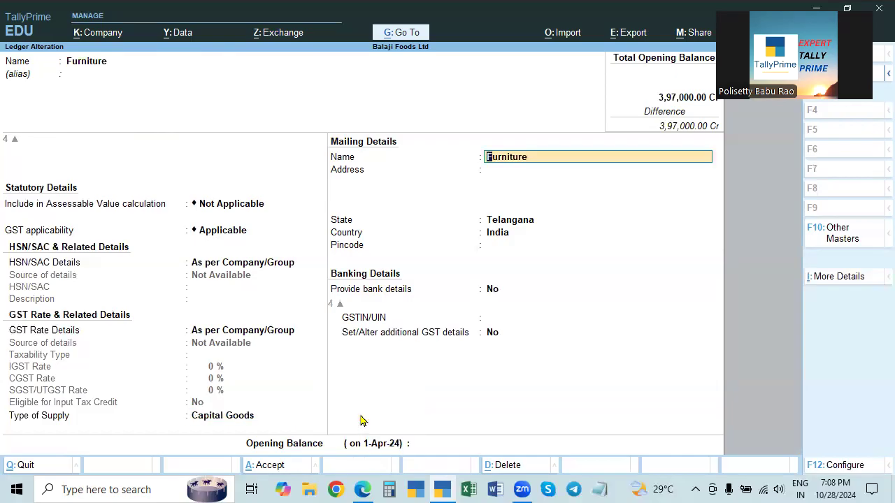
{"action": "key", "text": "Return"}
{"action": "key", "text": "Return"}
{"action": "key", "text": "ctrl+a"}
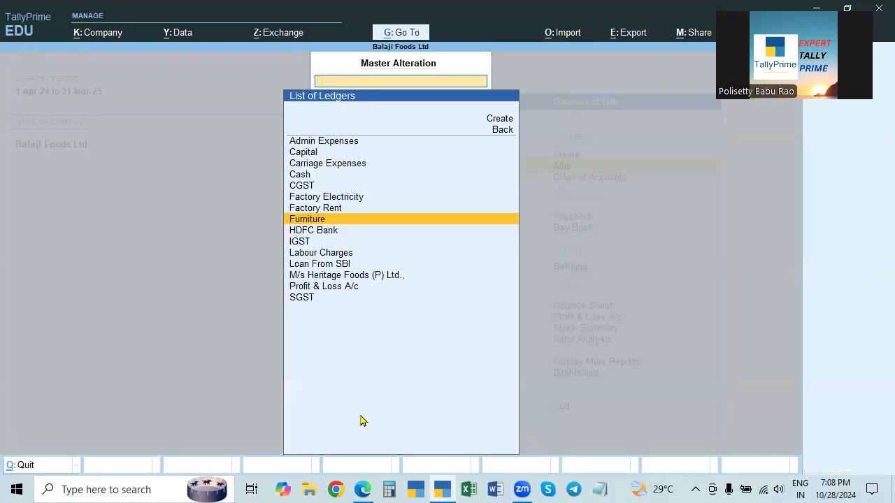
Reopen the Furniture ledger, set its opening balance to 3,26,000 Dr as given in Problem 3, and save the ledger
{"action": "key", "text": "Return"}
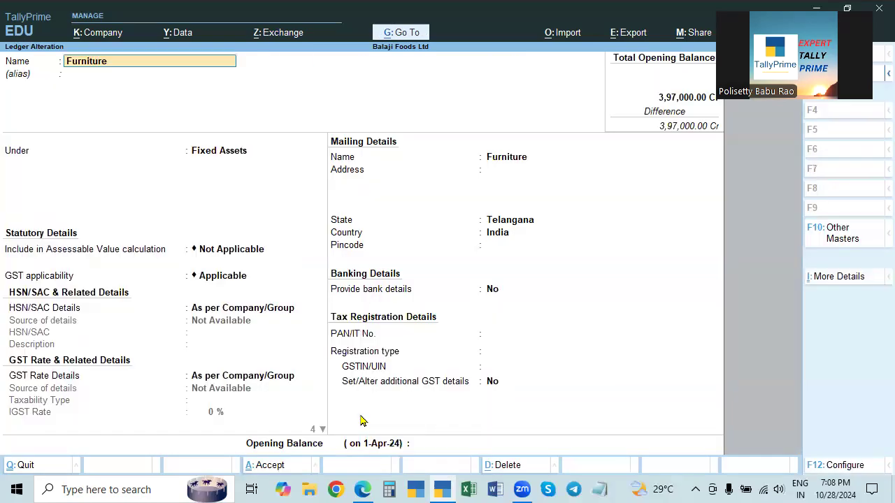
{"action": "left_click", "coordinate": [507, 164]}
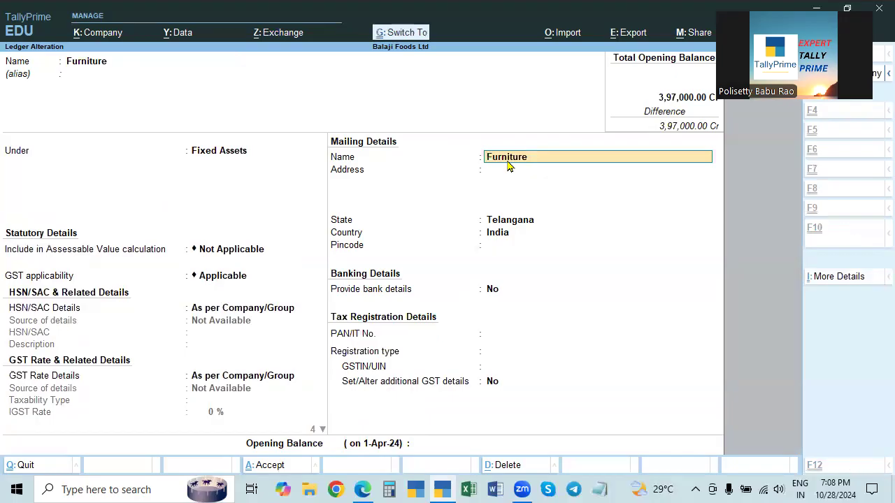
{"action": "key", "text": "Return"}
{"action": "key", "text": "alt+Tab"}
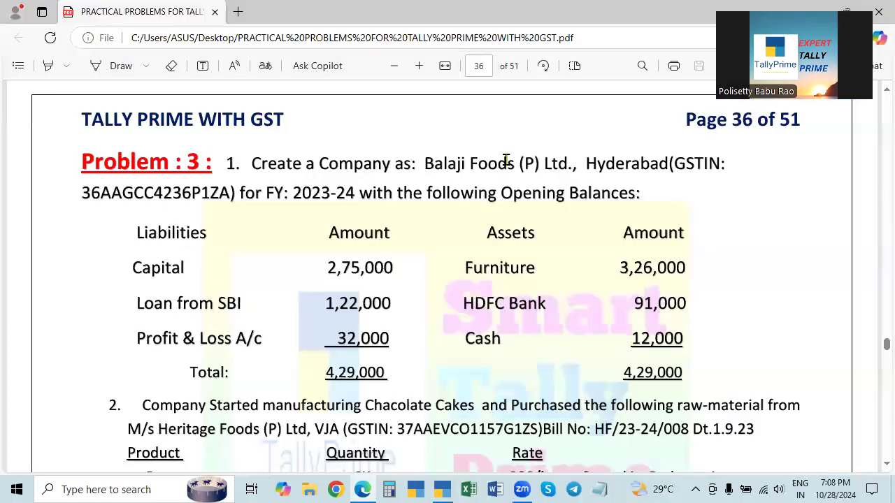
{"action": "key", "text": "alt+Tab"}
{"action": "type", "text": "326000"}
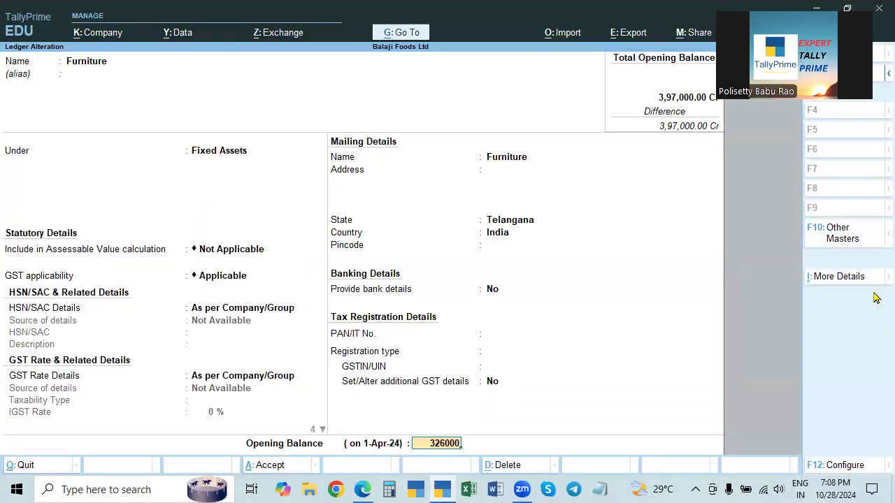
{"action": "key", "text": "alt+Tab"}
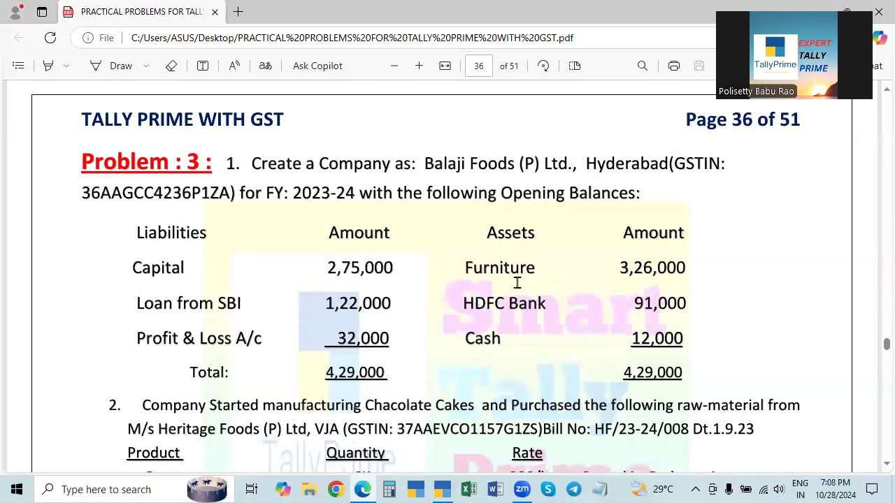
{"action": "key", "text": "alt+Tab"}
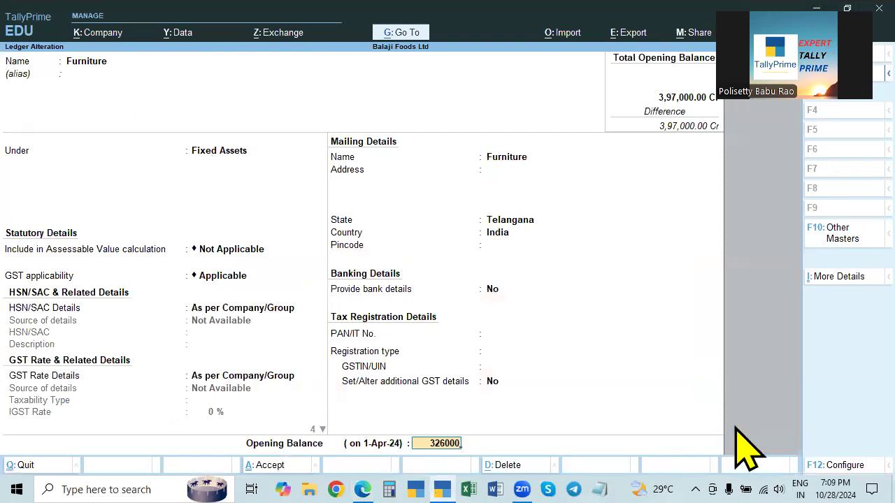
{"action": "key", "text": "Return"}
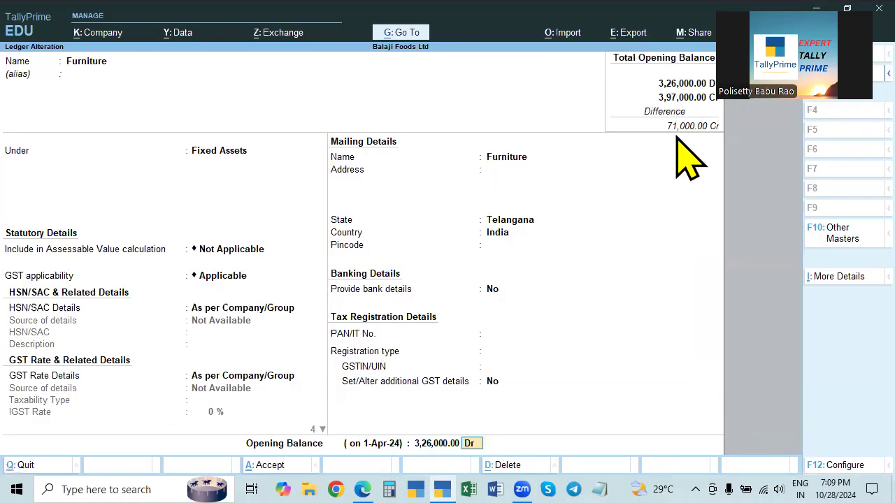
{"action": "key", "text": "Return"}
{"action": "key", "text": "Return"}
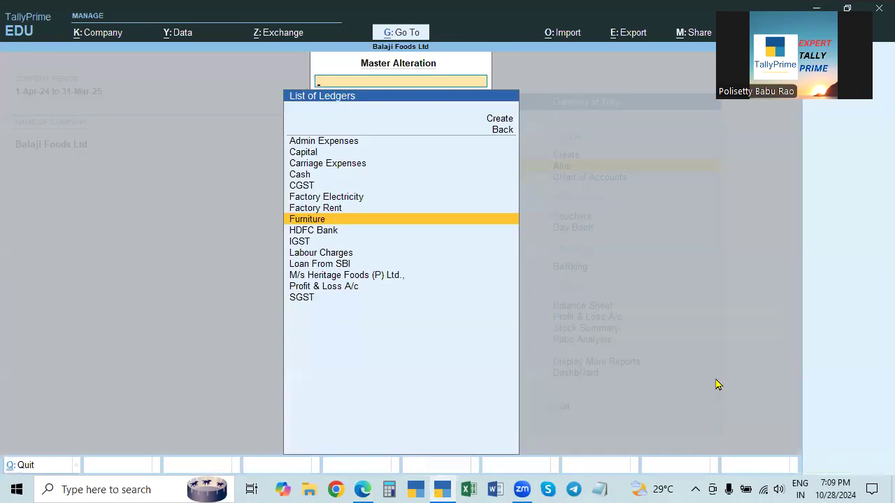
Open the HDFC Bank ledger for alteration and check its Bank Accounts group against the other available groups
{"action": "key", "text": "alt+Tab"}
{"action": "key", "text": "alt+Tab"}
{"action": "type", "text": "Hd"}
{"action": "key", "text": "Return"}
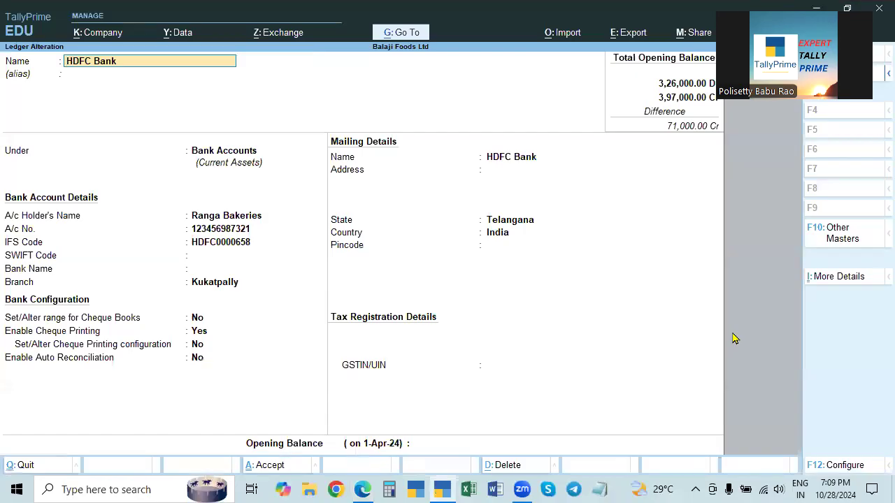
{"action": "key", "text": "Return"}
{"action": "key", "text": "Return"}
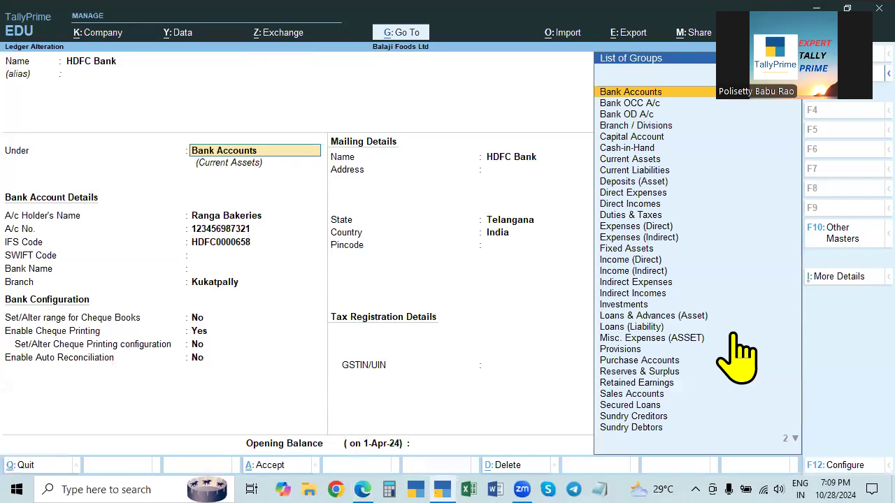
{"action": "key", "text": "Down"}
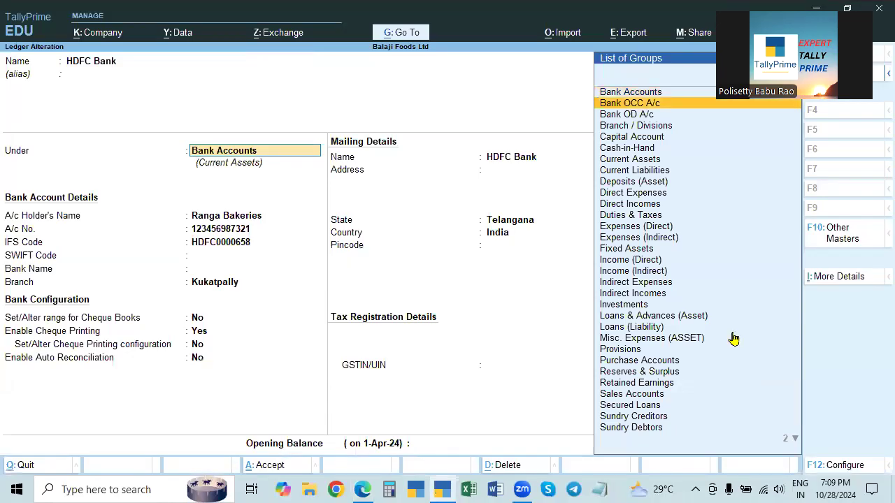
{"action": "key", "text": "Up"}
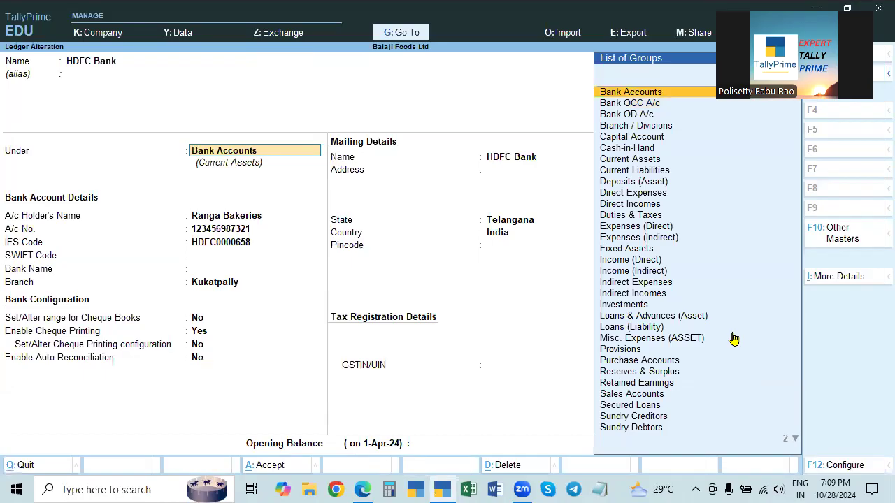
Accept Bank Accounts as the HDFC Bank ledger's group, get past the connection error, and accept Not Applicable as bank name with cheque printing enabled
{"action": "key", "text": "Return"}
{"action": "key", "text": "Return"}
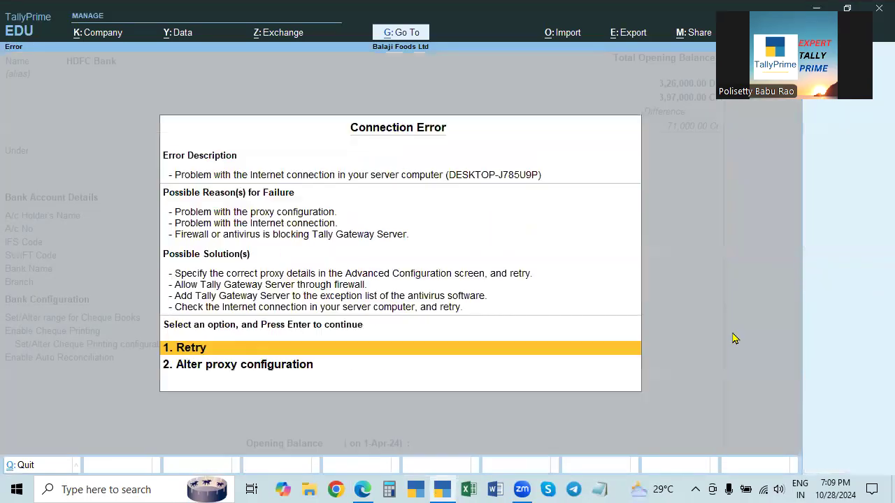
{"action": "key", "text": "Return"}
{"action": "key", "text": "Return"}
{"action": "key", "text": "Return"}
{"action": "key", "text": "Return"}
{"action": "key", "text": "Return"}
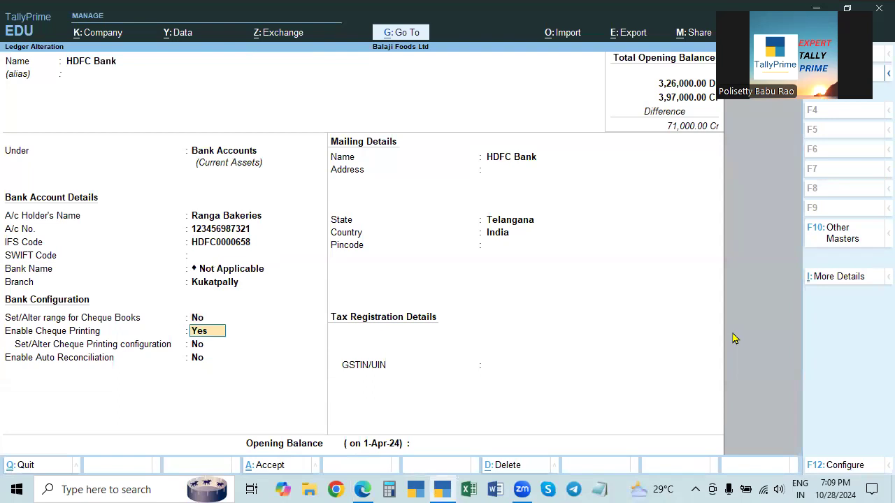
{"action": "key", "text": "Return"}
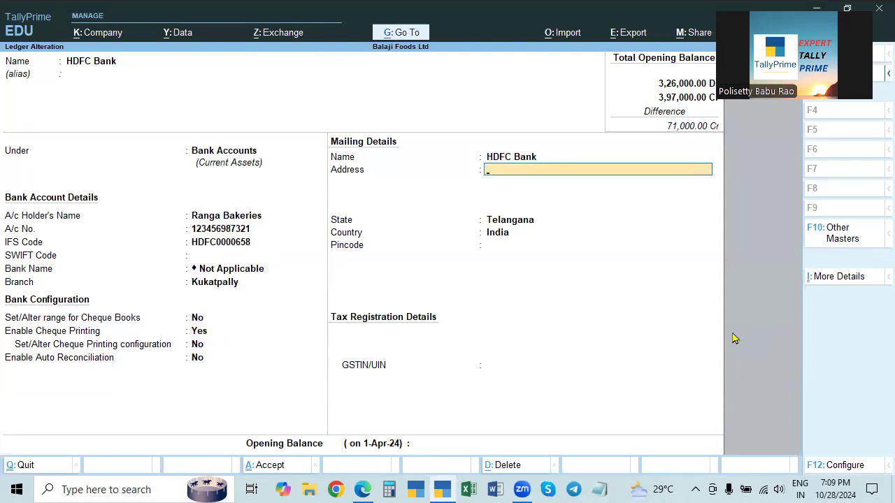
Set the HDFC Bank ledger's opening balance to 91,000 Dr as given in the Problem 3 PDF, and save the ledger
{"action": "key", "text": "ctrl+End"}
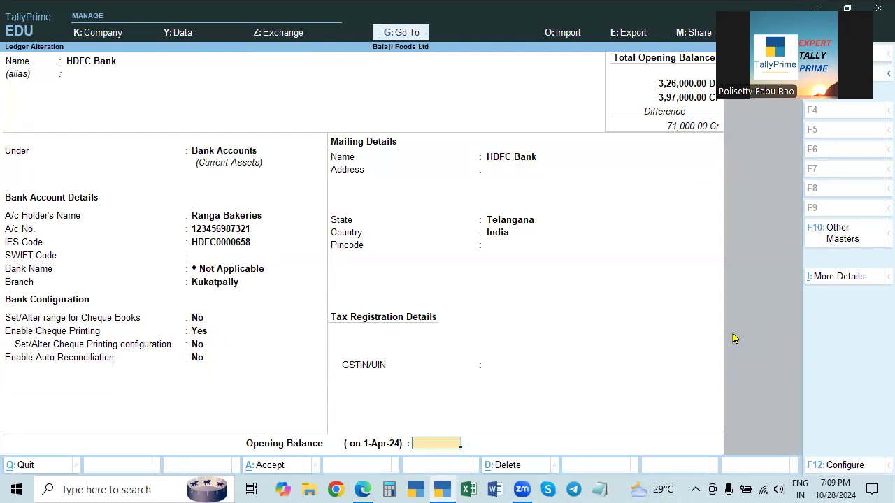
{"action": "key", "text": "alt+Tab"}
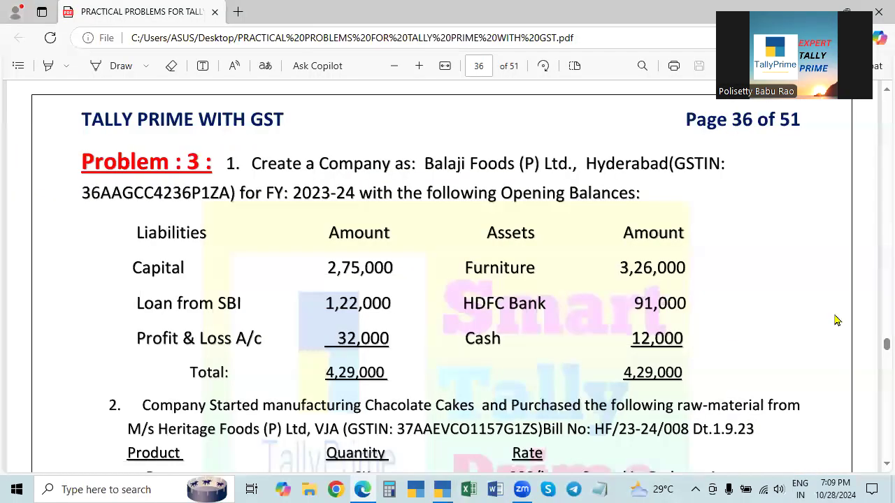
{"action": "key", "text": "alt+Tab"}
{"action": "type", "text": "91000"}
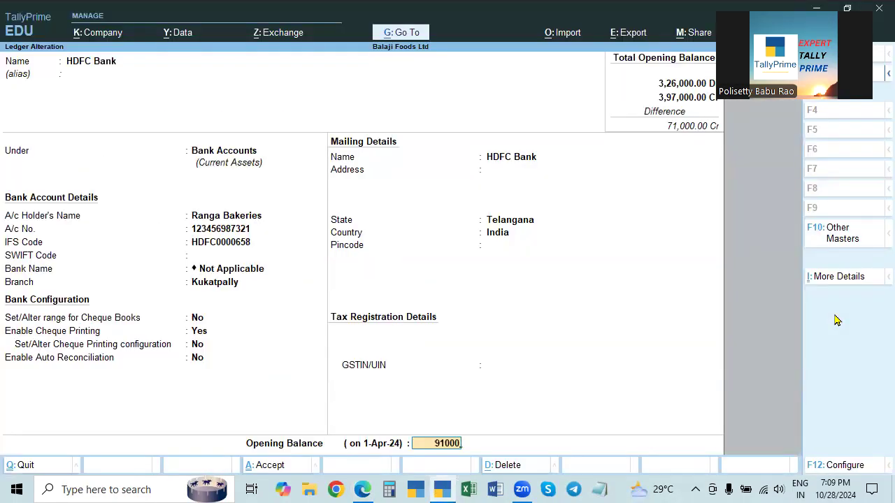
{"action": "key", "text": "Return"}
{"action": "key", "text": "Return"}
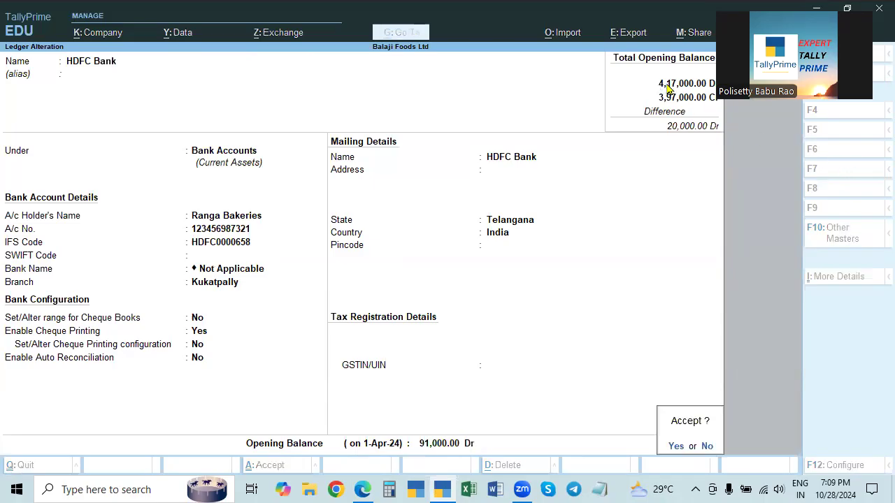
{"action": "key", "text": "Return"}
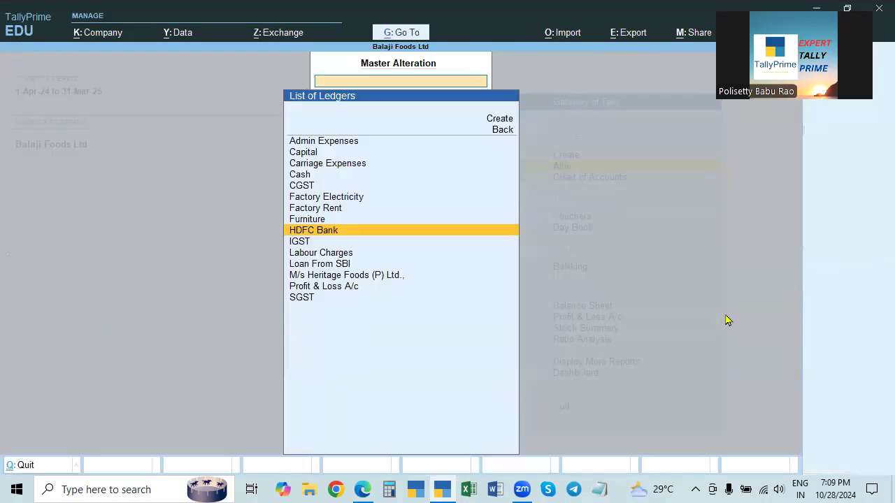
{"action": "key", "text": "alt+Tab"}
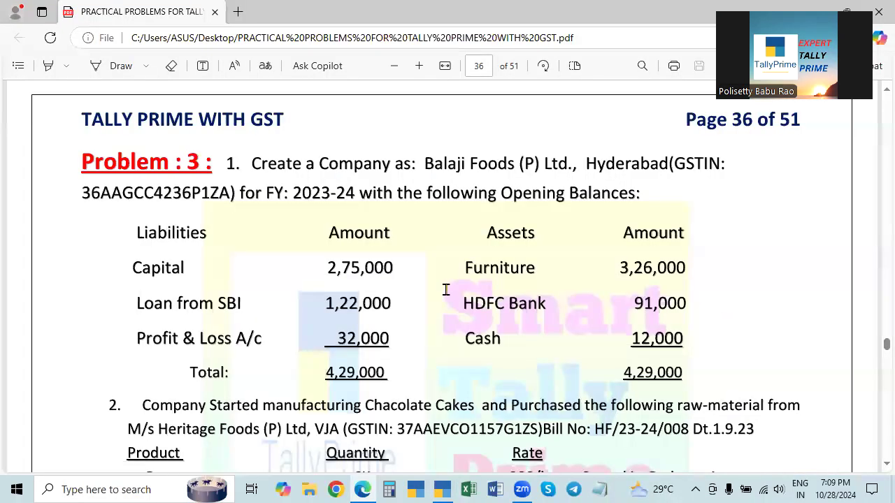
{"action": "key", "text": "alt+Tab"}
{"action": "key", "text": "Return"}
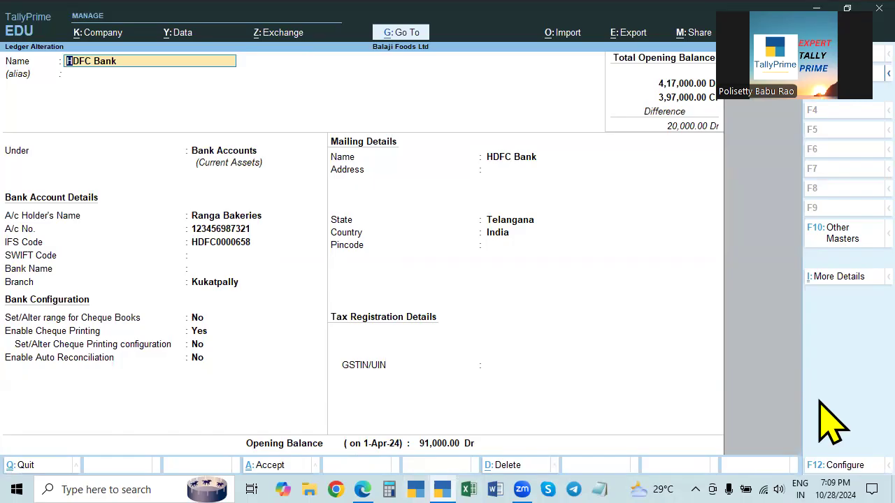
{"action": "key", "text": "Escape"}
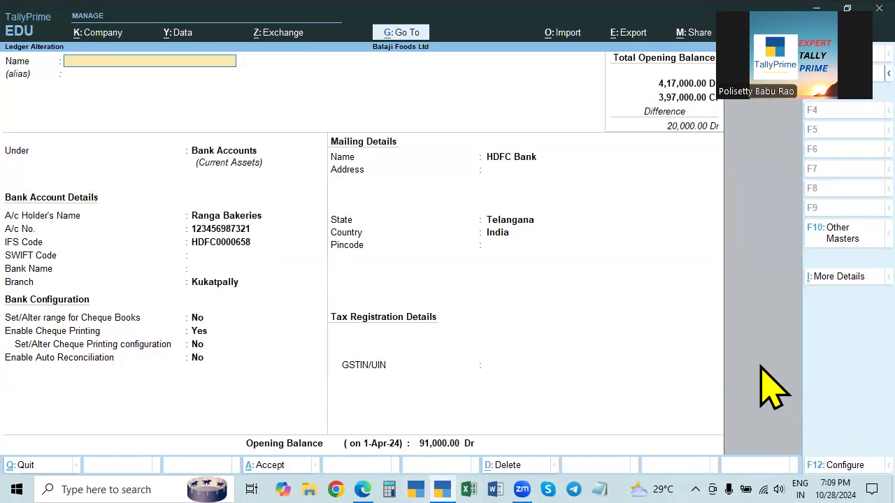
{"action": "key", "text": "Escape"}
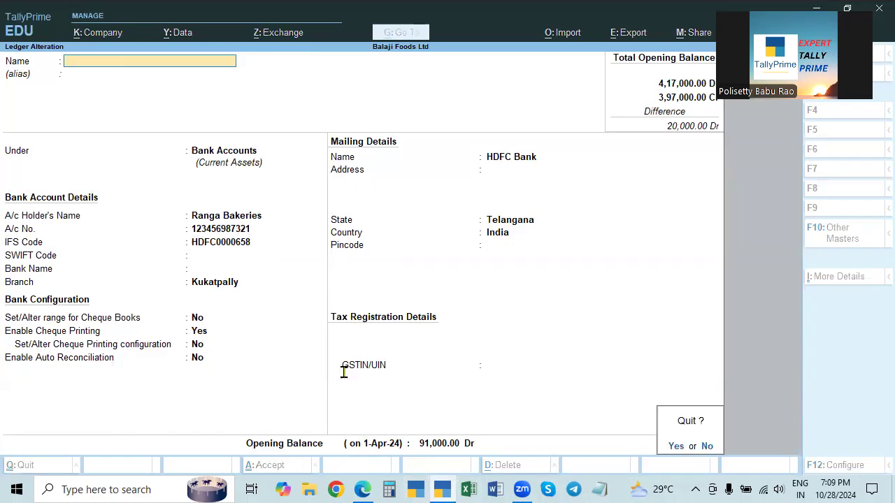
{"action": "key", "text": "alt+Tab"}
{"action": "key", "text": "alt+Tab"}
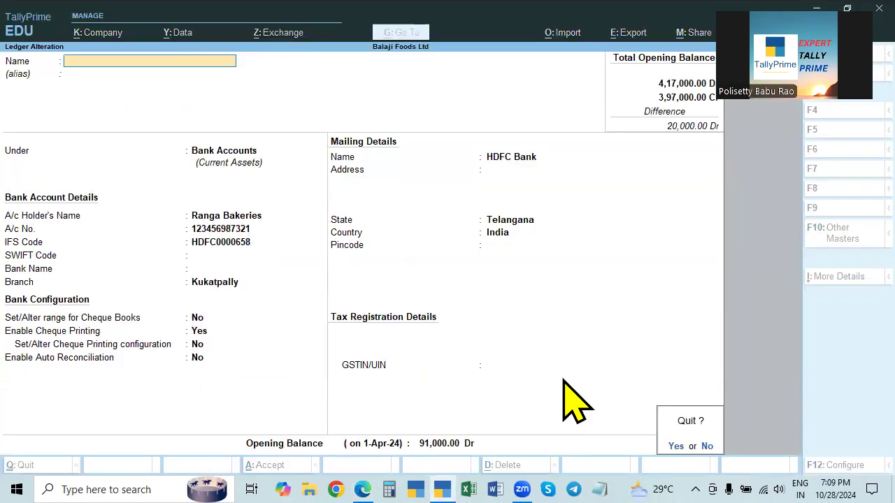
{"action": "key", "text": "y"}
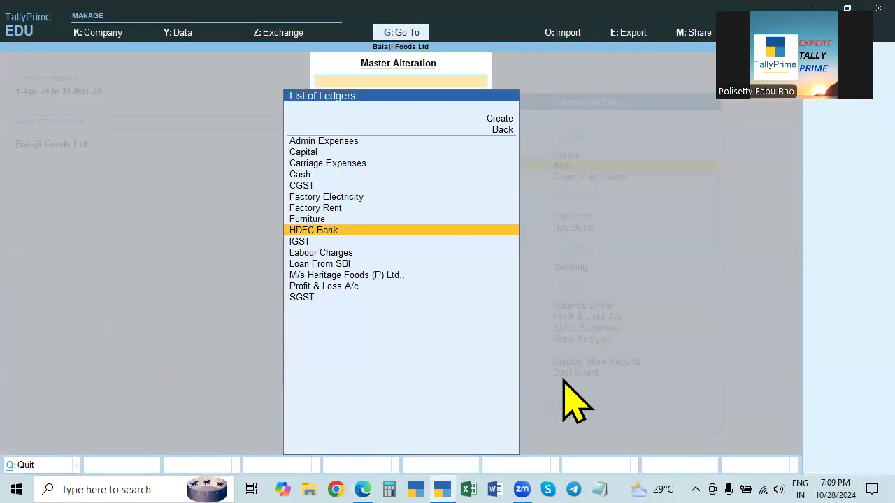
Open the Cash ledger for alteration and set its opening balance to 12,000 Dr as given in the Problem 3 PDF
{"action": "key", "text": "Up"}
{"action": "key", "text": "Up"}
{"action": "key", "text": "Up"}
{"action": "key", "text": "Up"}
{"action": "key", "text": "Up"}
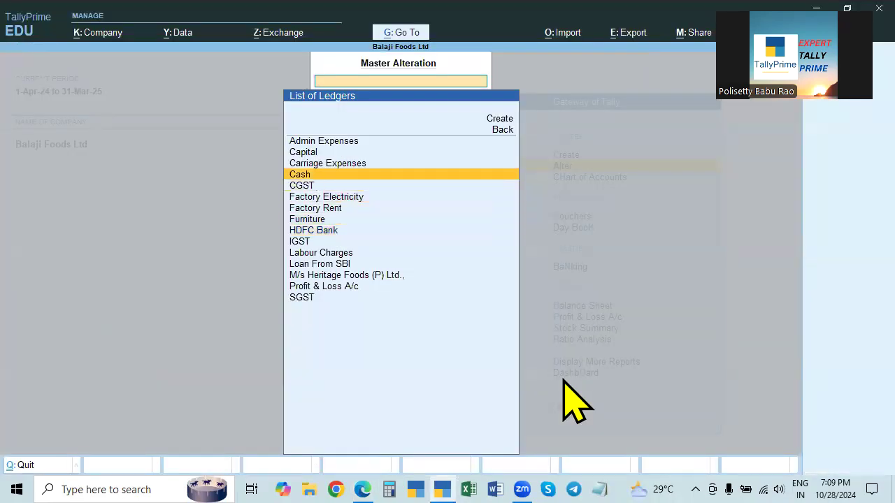
{"action": "key", "text": "Return"}
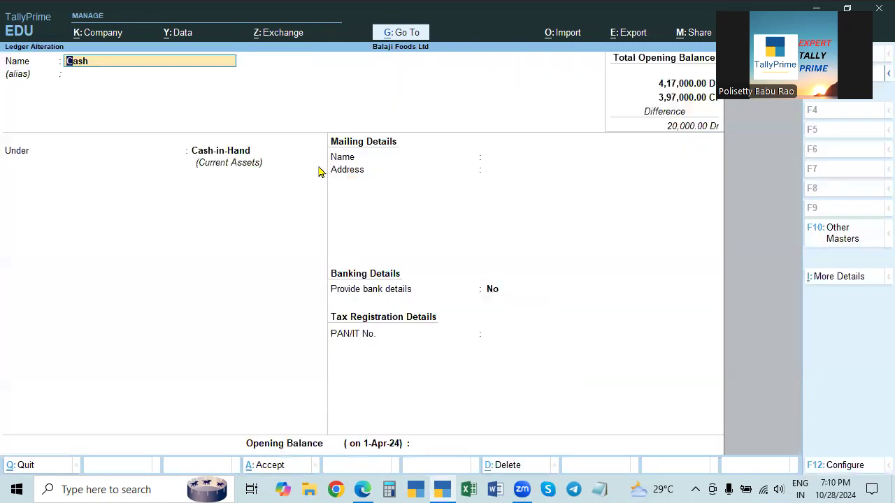
{"action": "key", "text": "Return"}
{"action": "key", "text": "Return"}
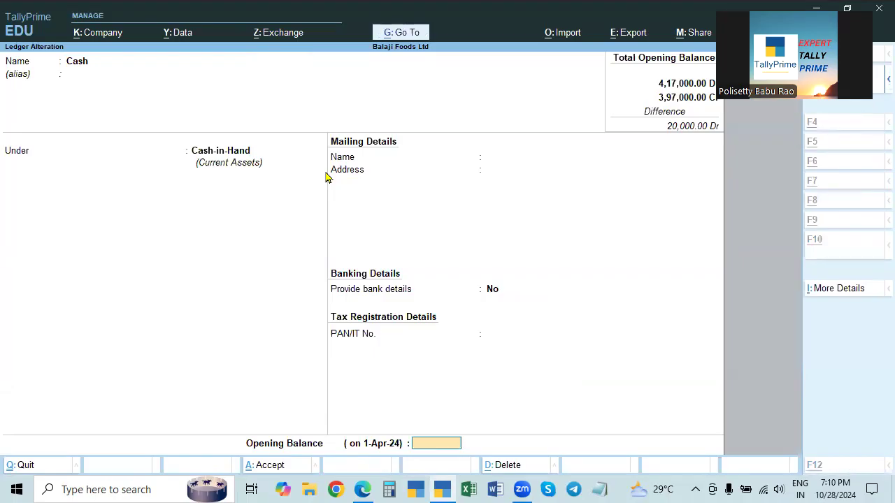
{"action": "key", "text": "alt+Tab"}
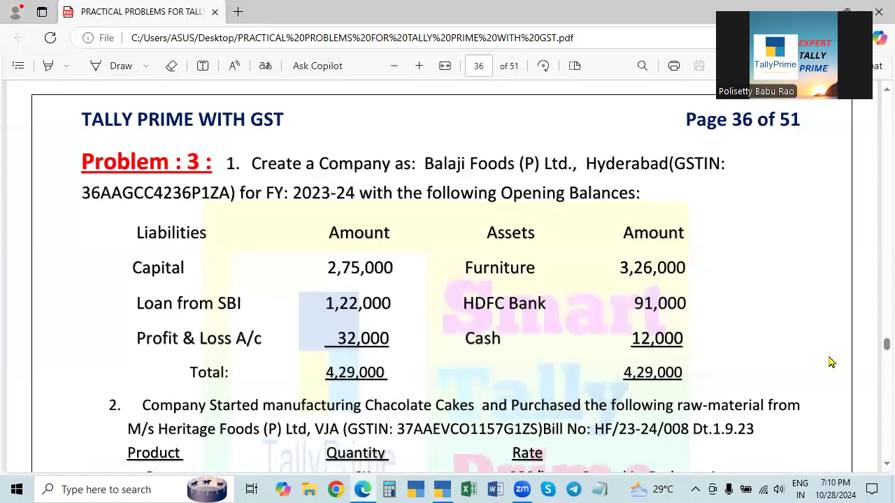
{"action": "key", "text": "alt+Tab"}
{"action": "type", "text": "12000"}
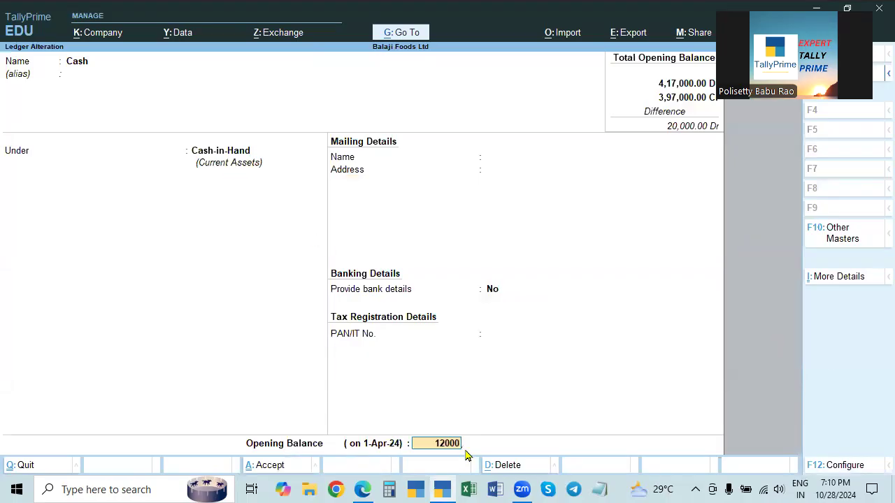
{"action": "key", "text": "Return"}
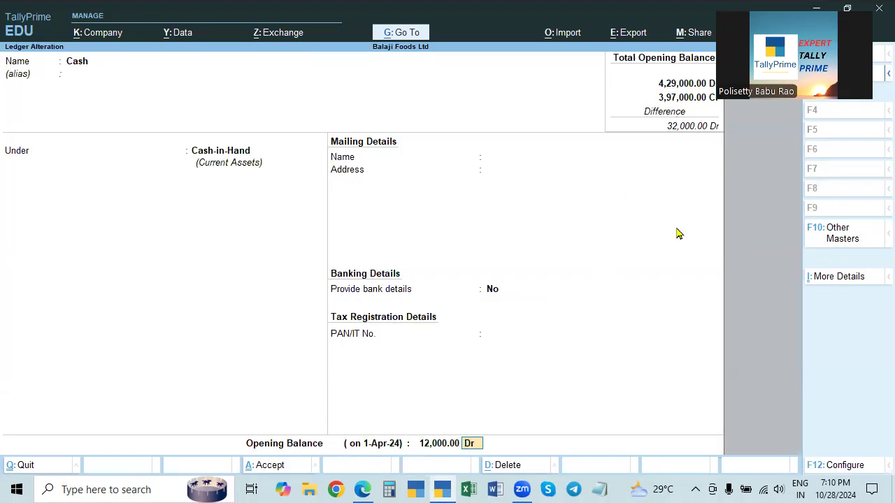
Compare the total debit opening balance with the assets total in the Problem 3 PDF, then save the Cash ledger
{"action": "key", "text": "alt"}
{"action": "key", "text": "alt+Tab"}
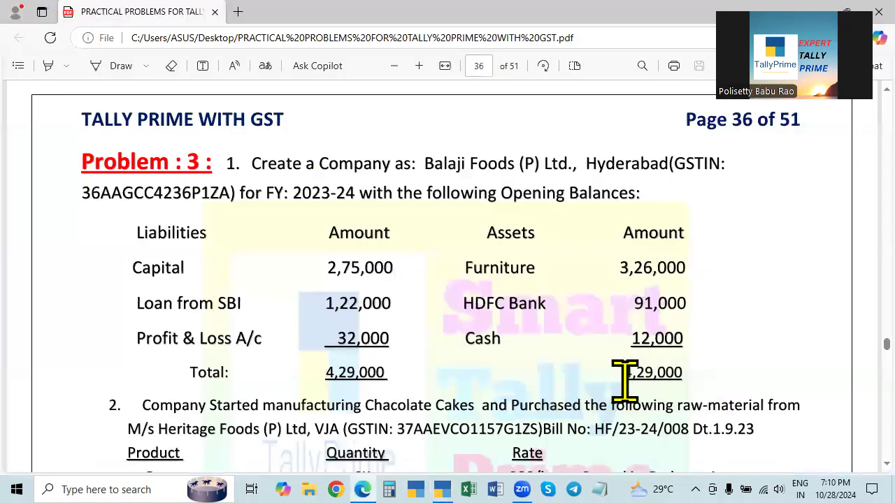
{"action": "key", "text": "alt+Tab"}
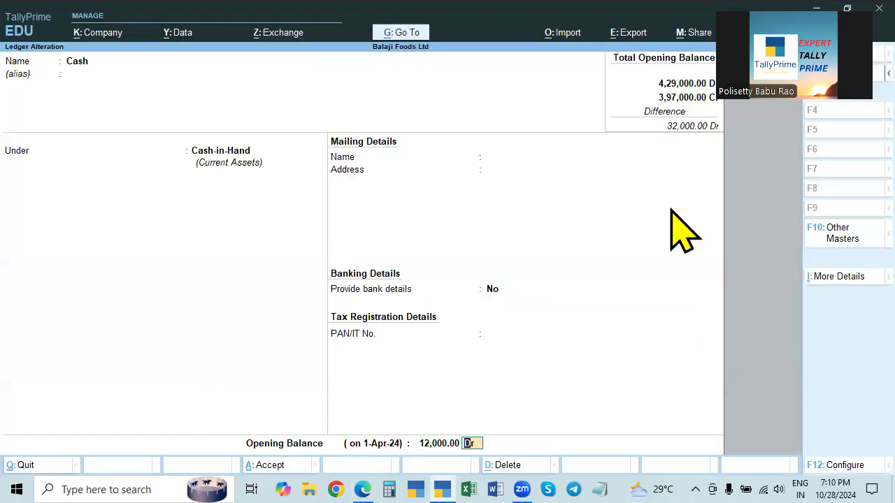
{"action": "key", "text": "Return"}
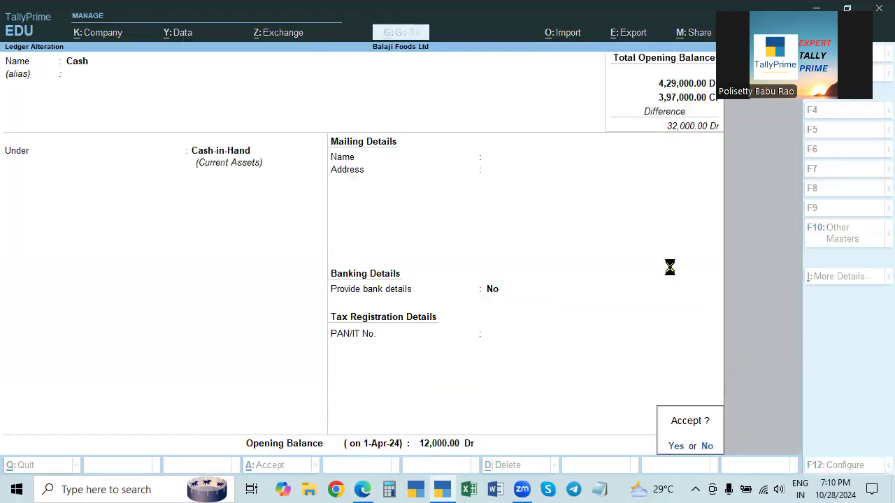
{"action": "key", "text": "Return"}
Open the Profit & Loss A/c ledger for alteration and set its opening balance to 32,000 Cr as given in Problem 3
{"action": "key", "text": "alt+Tab"}
{"action": "key", "text": "alt+Tab"}
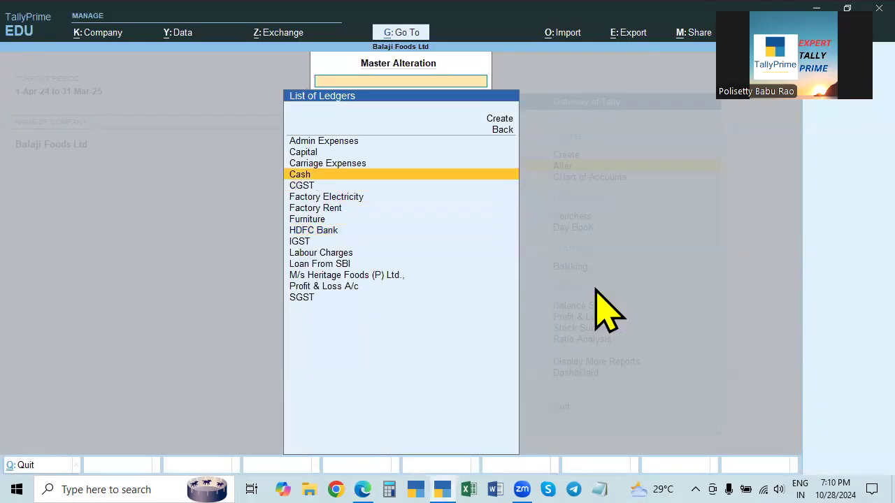
{"action": "type", "text": "P"}
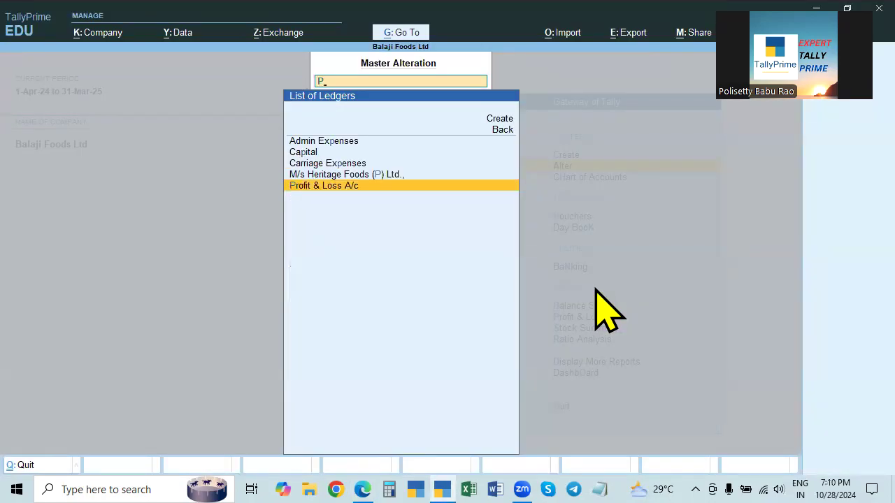
{"action": "key", "text": "Return"}
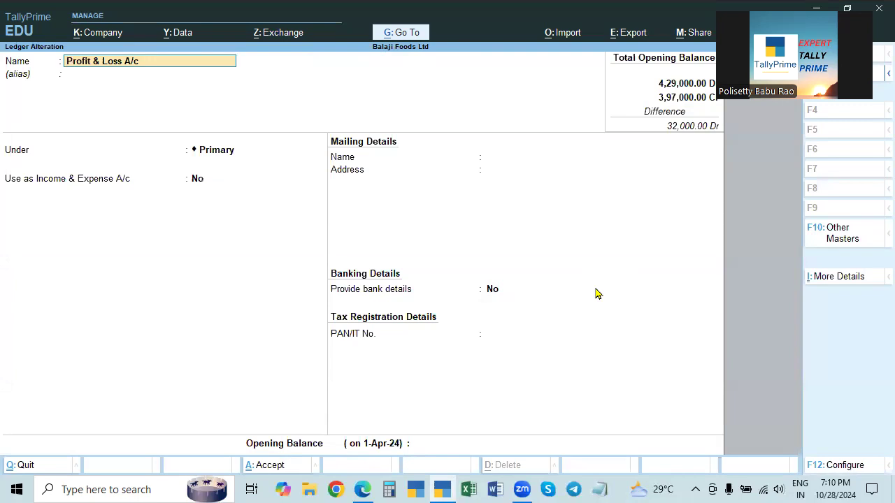
{"action": "key", "text": "ctrl"}
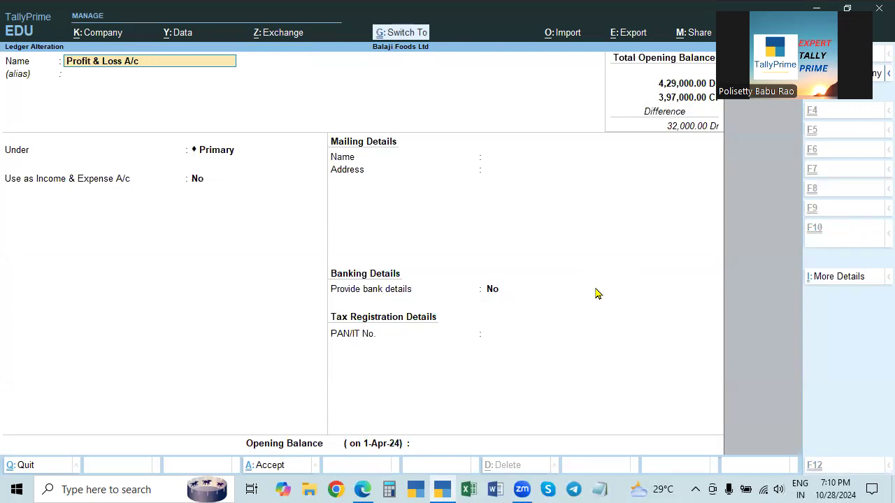
{"action": "key", "text": "Return"}
{"action": "key", "text": "alt+Tab"}
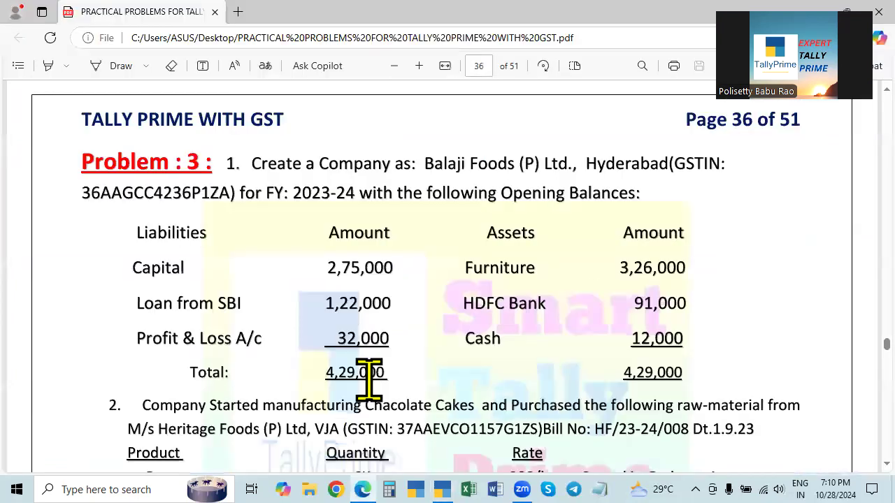
{"action": "key", "text": "alt+Tab"}
{"action": "type", "text": "32000"}
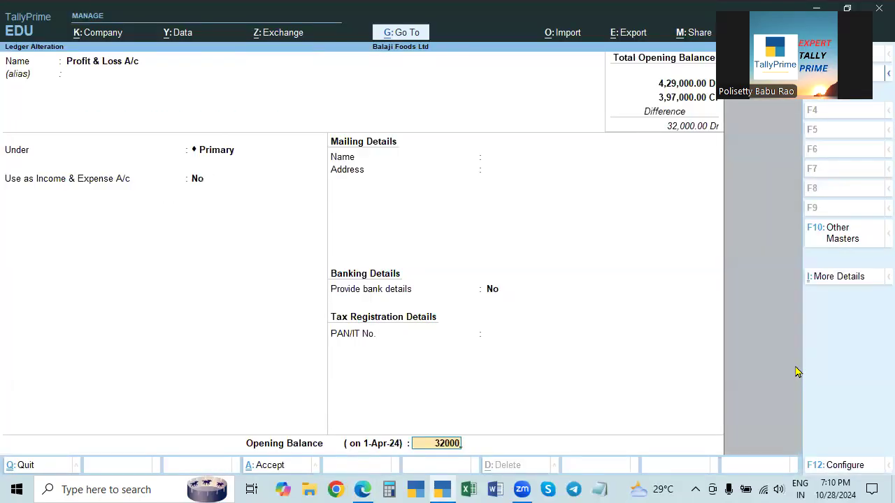
{"action": "key", "text": "alt+Tab"}
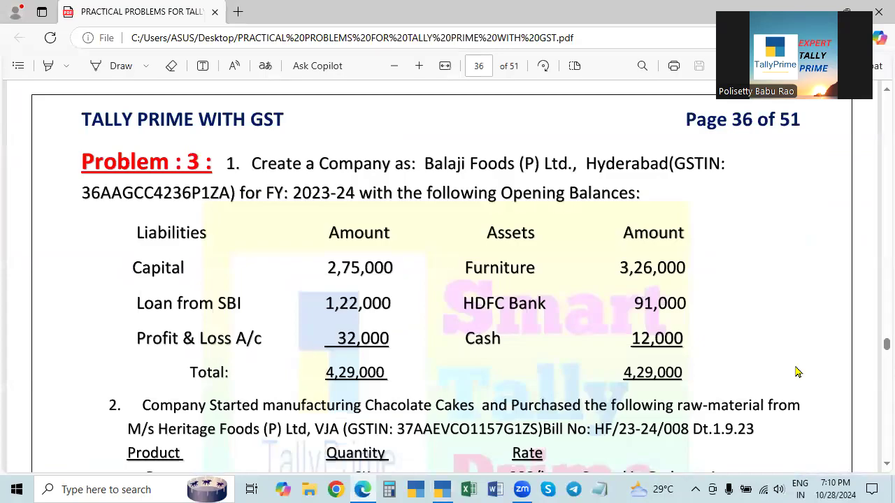
{"action": "key", "text": "alt+Tab"}
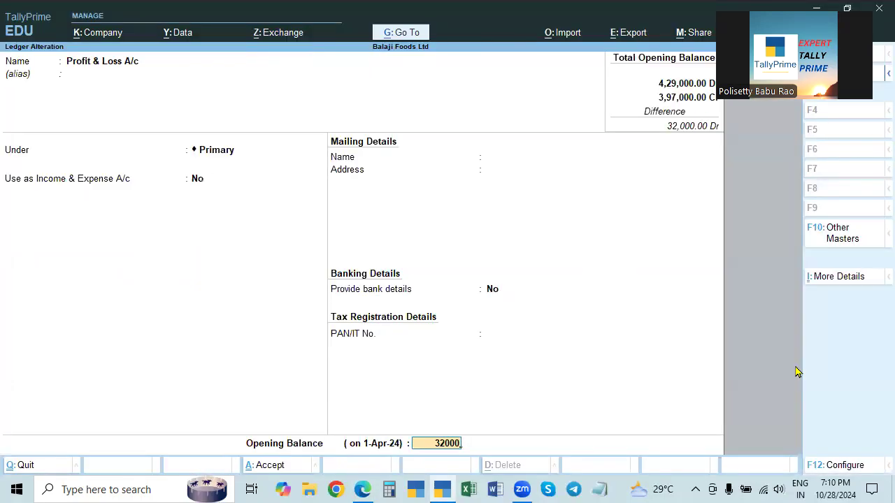
{"action": "key", "text": "Return"}
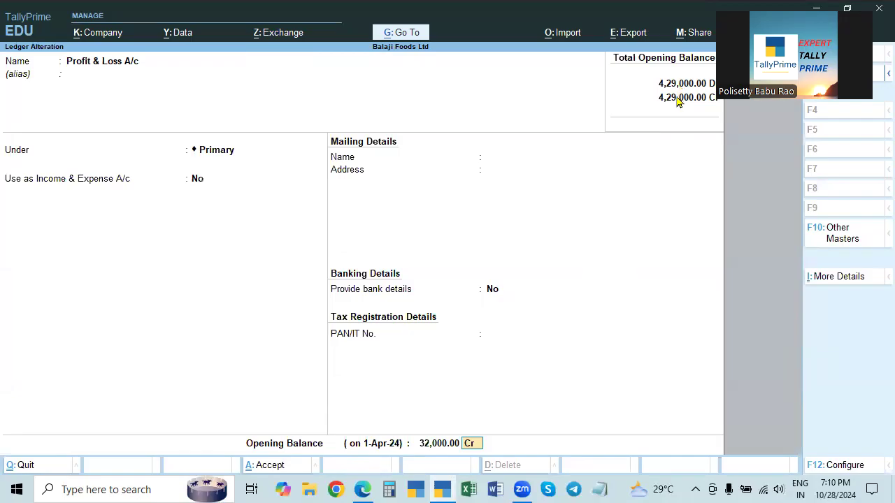
Compare the total opening balances with both totals in the Problem 3 PDF, then save the Profit & Loss A/c ledger
{"action": "key", "text": "alt+Tab"}
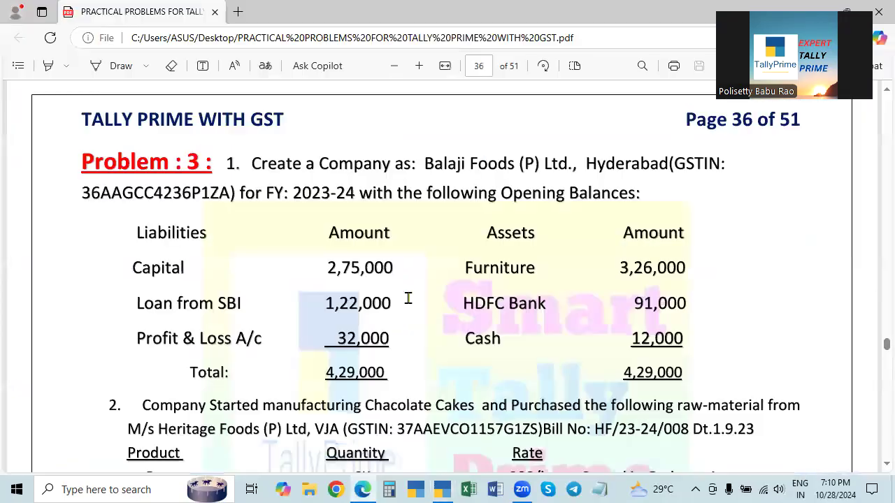
{"action": "key", "text": "alt+Tab"}
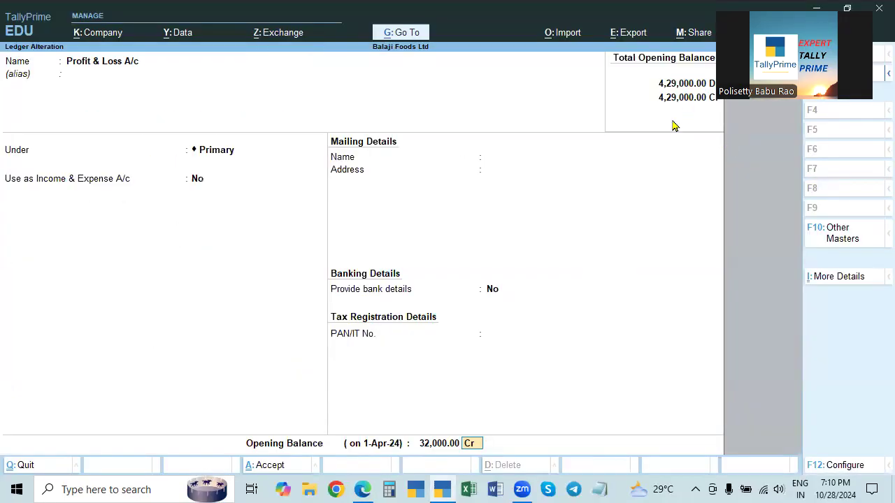
{"action": "key", "text": "Return"}
{"action": "key", "text": "Return"}
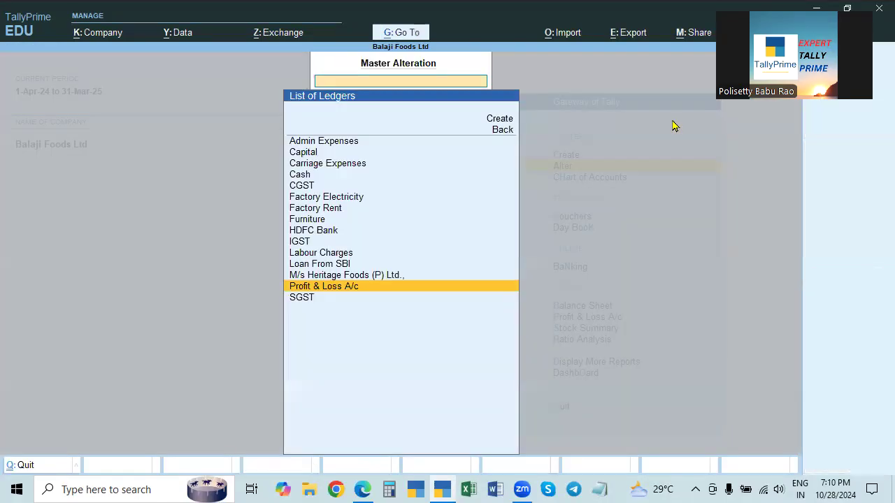
Review the raw materials purchased from M/s Heritage Foods in item 2 of the Problem 3 PDF, including quantities, rates and storage godown
{"action": "key", "text": "alt+Tab"}
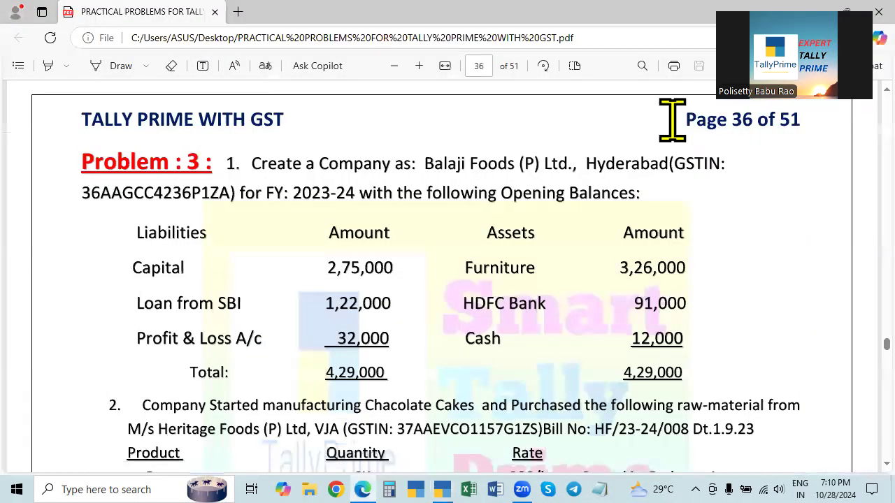
{"action": "scroll", "coordinate": [463, 244], "scroll_direction": "down", "scroll_amount": 4}
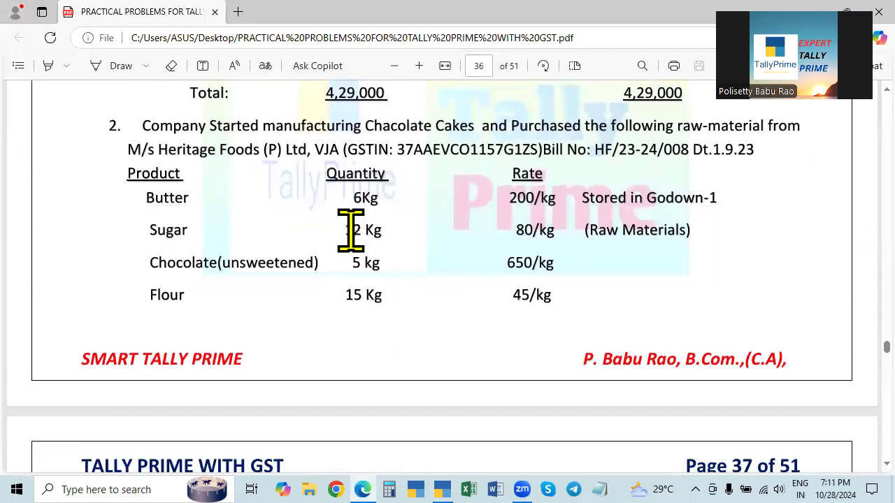
{"action": "scroll", "coordinate": [409, 305], "scroll_direction": "up", "scroll_amount": 1}
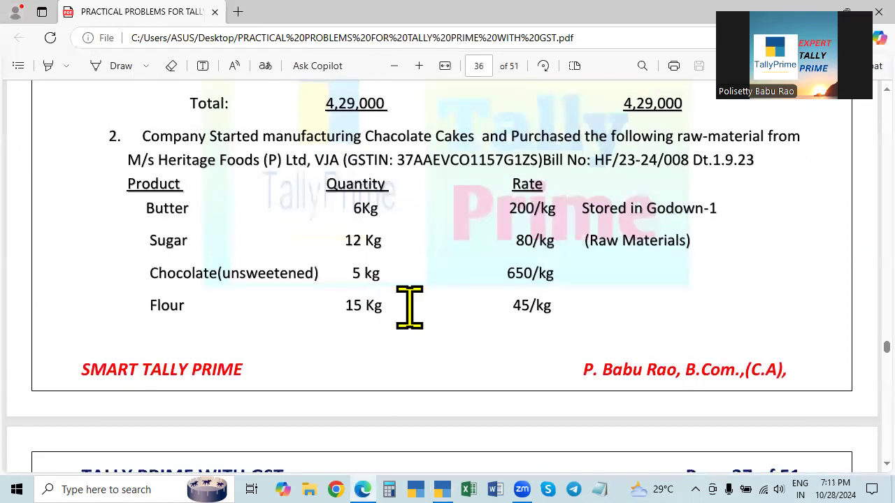
{"action": "scroll", "coordinate": [409, 306], "scroll_direction": "up", "scroll_amount": 2}
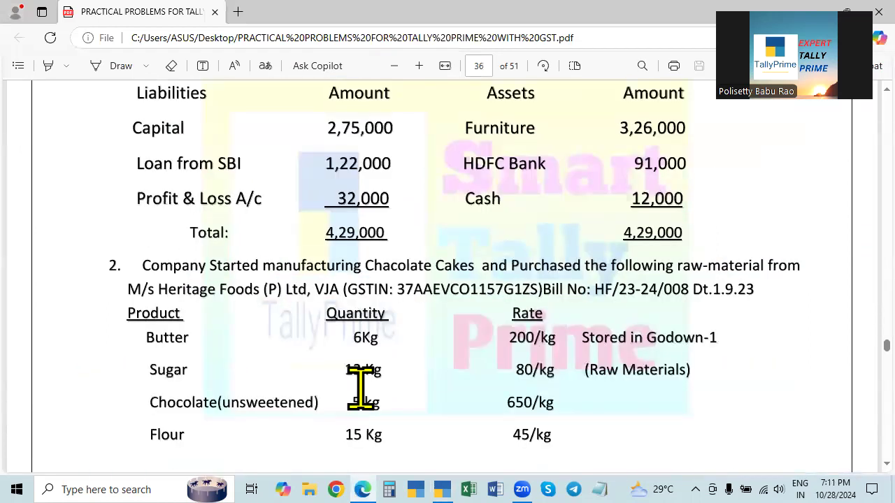
{"action": "key", "text": "alt+Tab"}
{"action": "key", "text": "alt+Tab"}
{"action": "key", "text": "alt+Tab"}
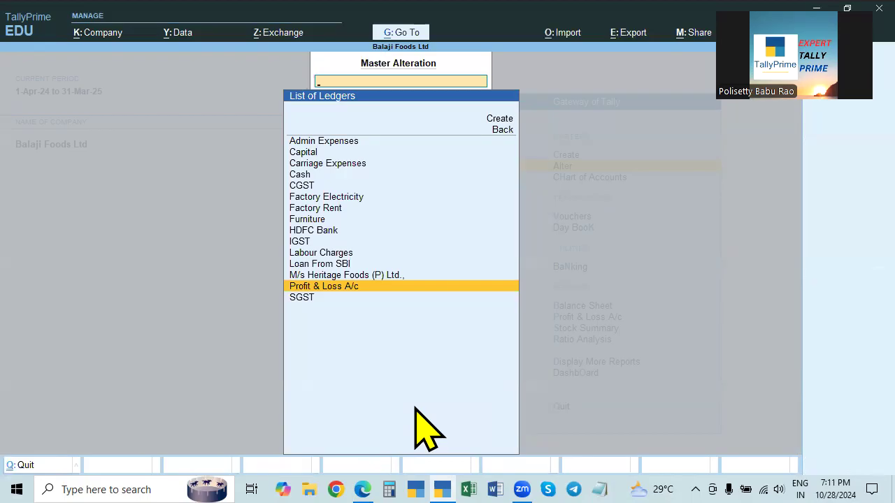
{"action": "key", "text": "alt+Tab"}
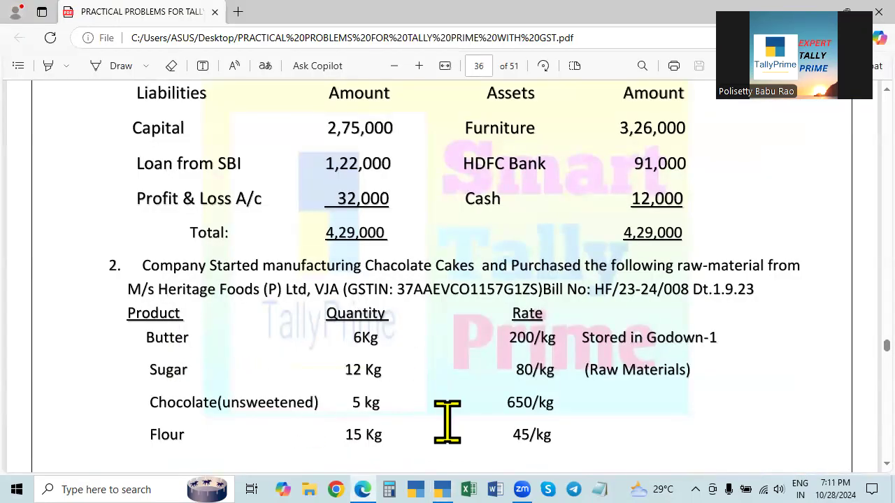
{"action": "scroll", "coordinate": [447, 421], "scroll_direction": "down", "scroll_amount": 2}
{"action": "key", "text": "alt+Tab"}
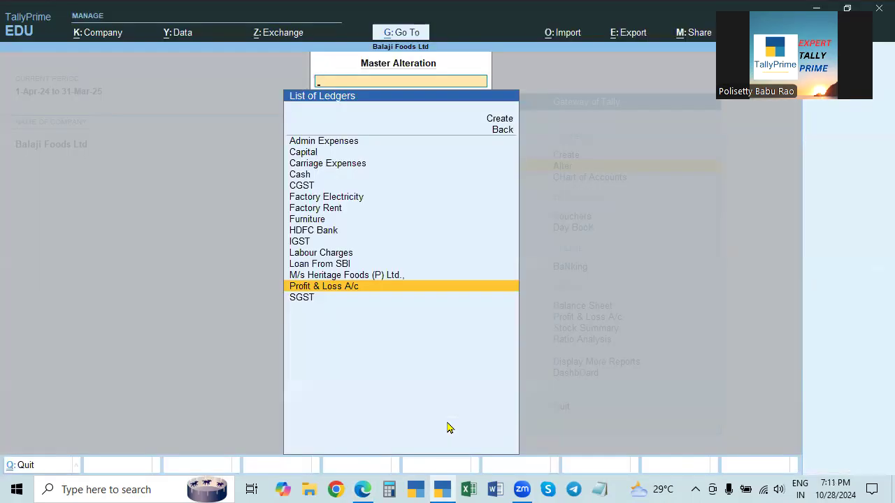
Leave the ledger list for the inventory masters and recheck the raw-material products in the Problem 3 PDF
{"action": "key", "text": "Escape"}
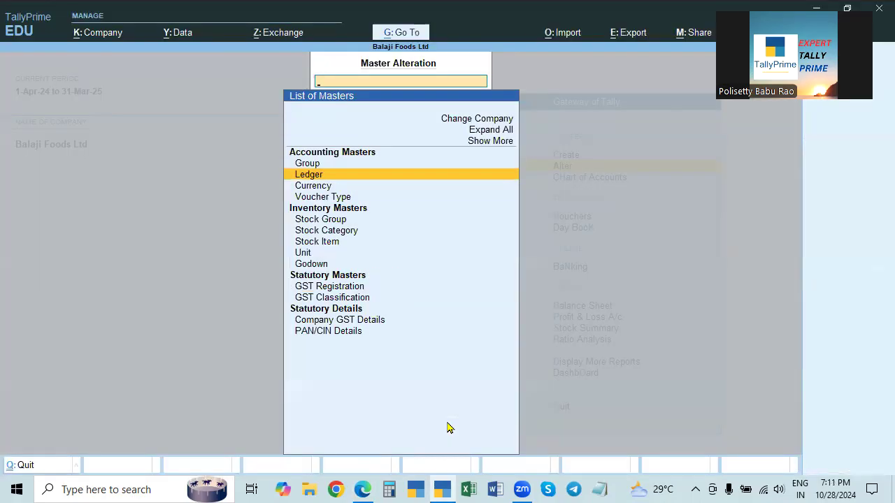
{"action": "key", "text": "Down"}
{"action": "key", "text": "Down"}
{"action": "key", "text": "Down"}
{"action": "key", "text": "Down"}
{"action": "key", "text": "Down"}
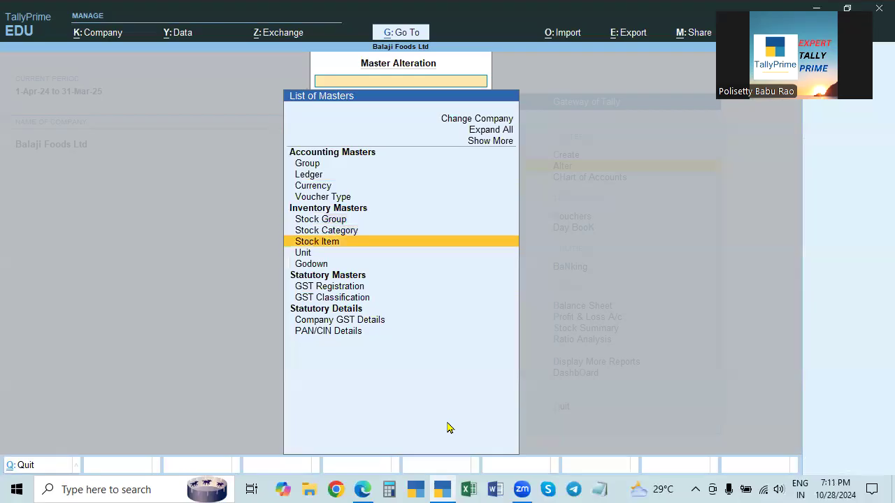
{"action": "key", "text": "alt+Tab"}
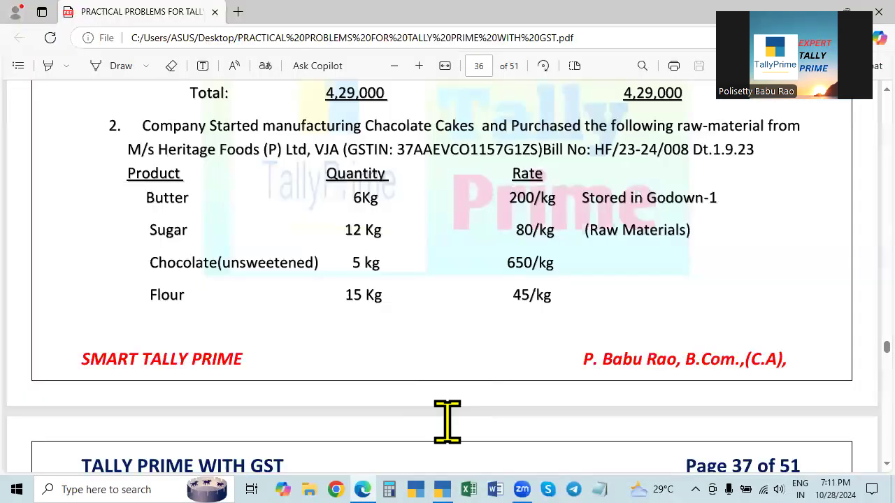
{"action": "scroll", "coordinate": [451, 421], "scroll_direction": "up", "scroll_amount": 5}
{"action": "scroll", "coordinate": [451, 422], "scroll_direction": "down", "scroll_amount": 4}
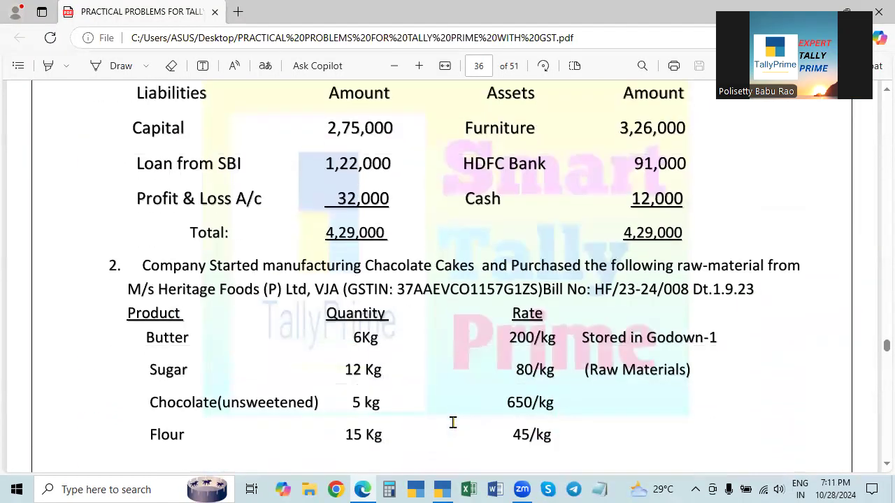
{"action": "key", "text": "alt+Tab"}
{"action": "key", "text": "alt+Tab"}
{"action": "key", "text": "alt+Tab"}
Open the Raw Material stock group for alteration
{"action": "key", "text": "Down"}
{"action": "key", "text": "Down"}
{"action": "key", "text": "Up"}
{"action": "key", "text": "Up"}
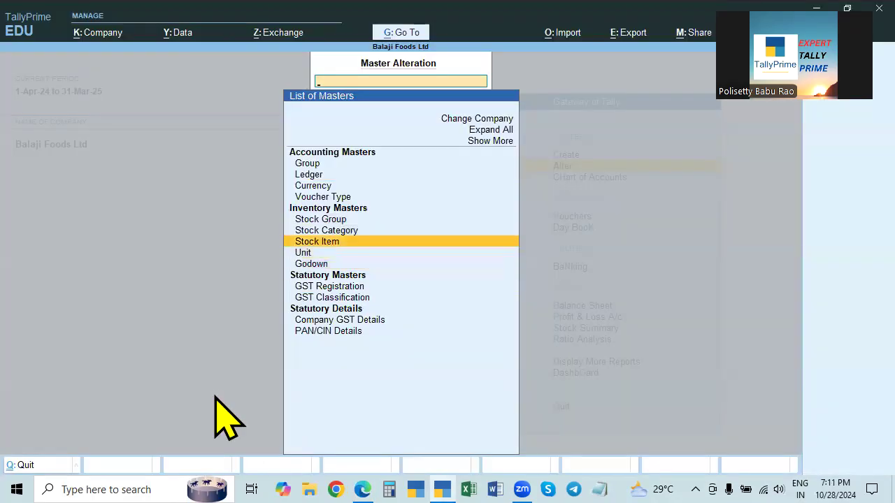
{"action": "key", "text": "Up"}
{"action": "key", "text": "Return"}
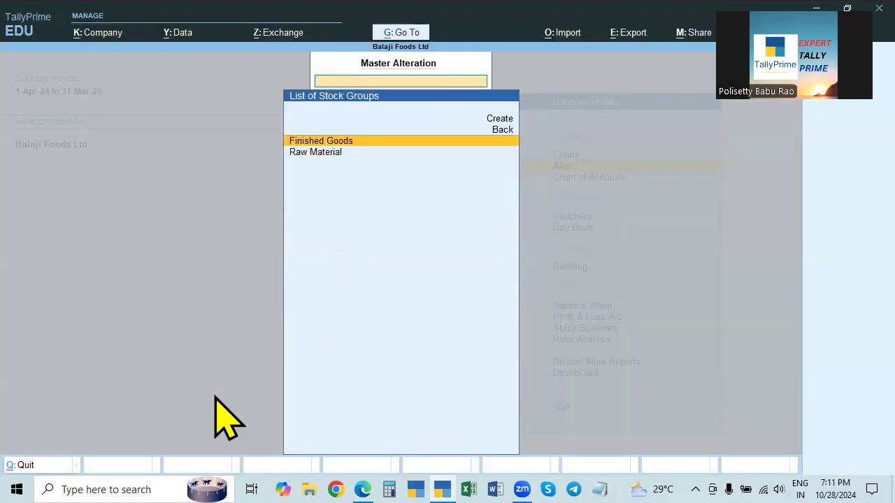
{"action": "key", "text": "Down"}
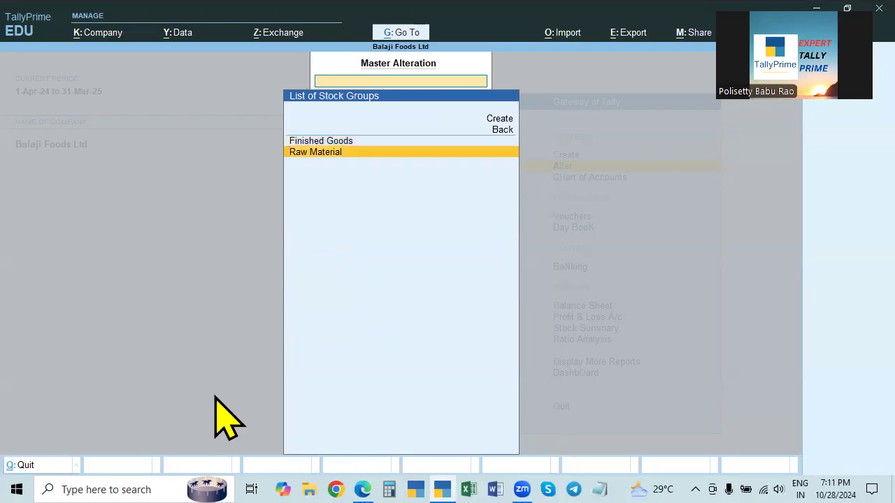
{"action": "key", "text": "Return"}
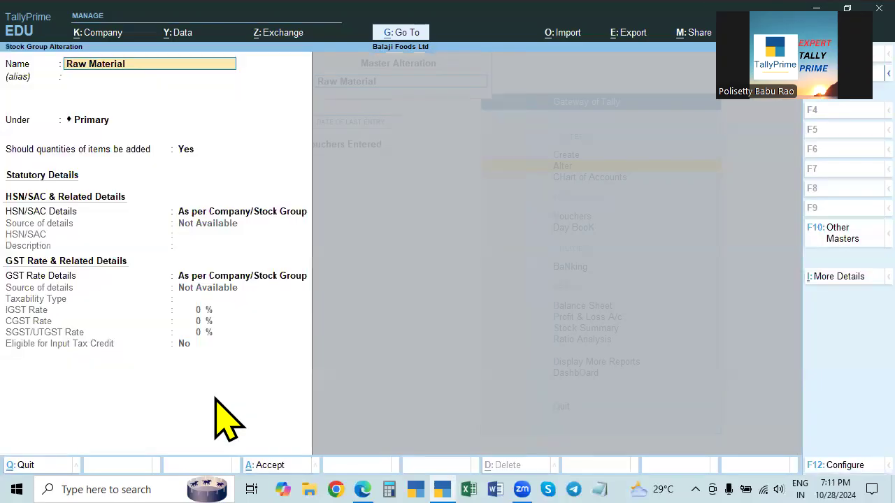
Check the Raw Material stock group's parent, quantity-addition and HSN/SAC settings, then accept the group
{"action": "key", "text": "Return"}
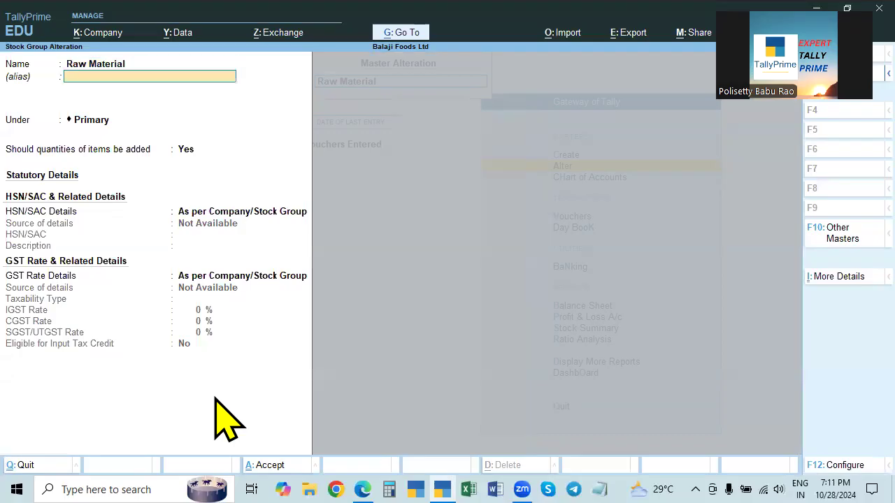
{"action": "key", "text": "Return"}
{"action": "key", "text": "Return"}
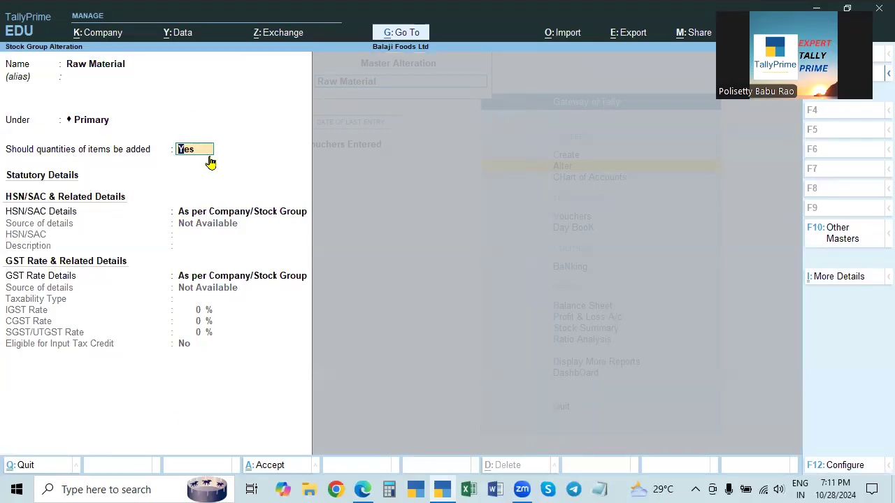
{"action": "key", "text": "Return"}
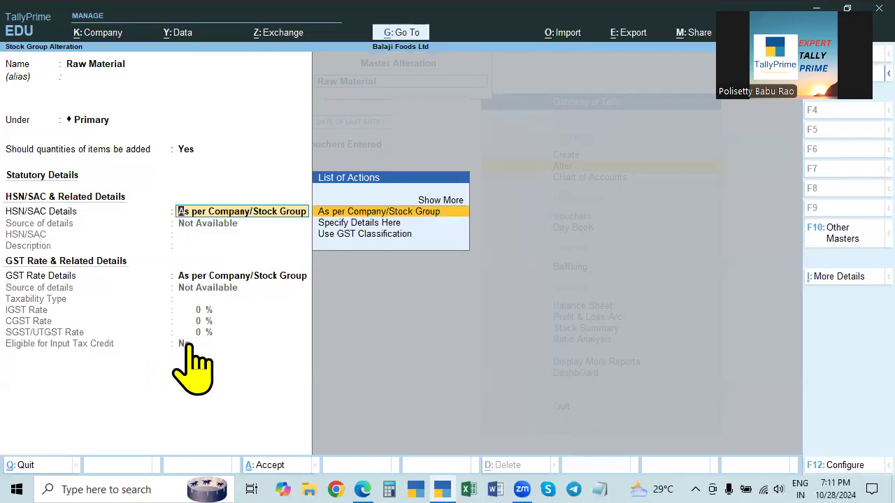
{"action": "key", "text": "ctrl"}
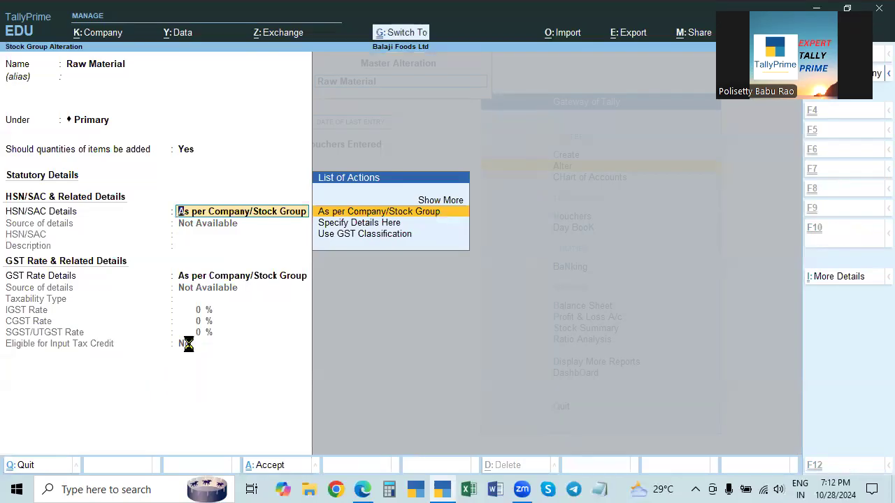
{"action": "key", "text": "ctrl+a"}
Open the Finished Goods stock group, check its quantity-addition and HSN/SAC settings, then accept it
{"action": "key", "text": "alt+Tab"}
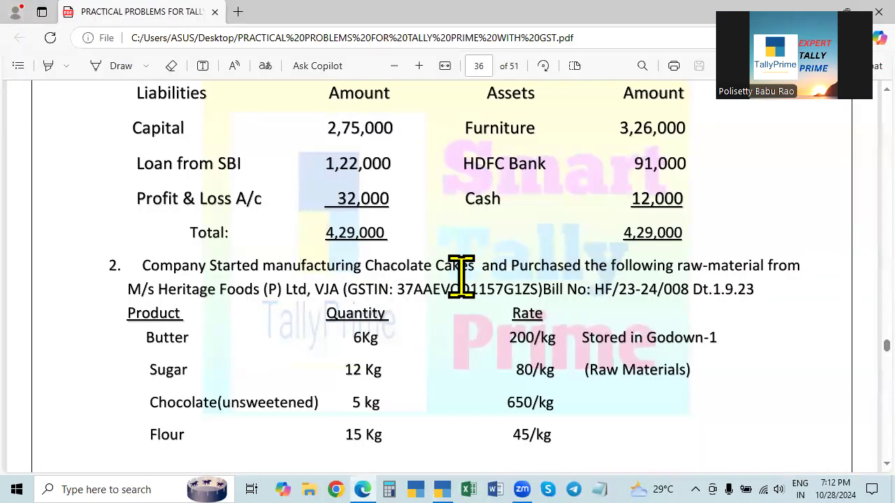
{"action": "key", "text": "alt+Tab"}
{"action": "key", "text": "Up"}
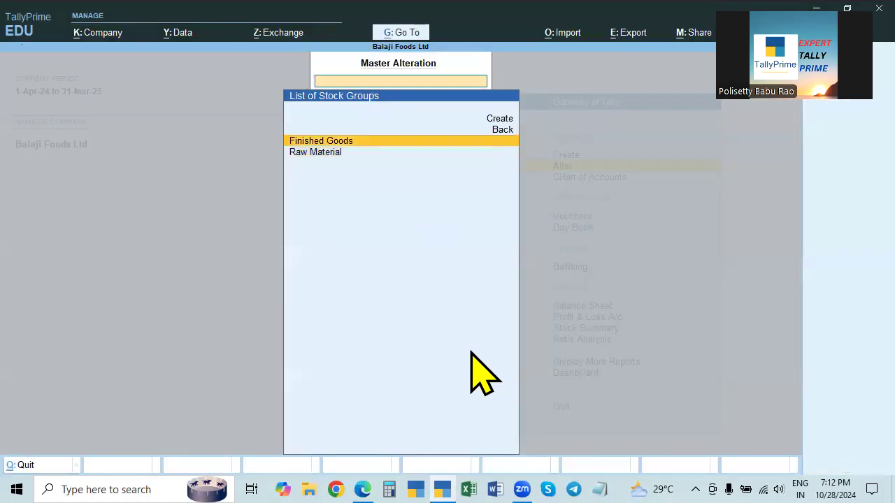
{"action": "key", "text": "Return"}
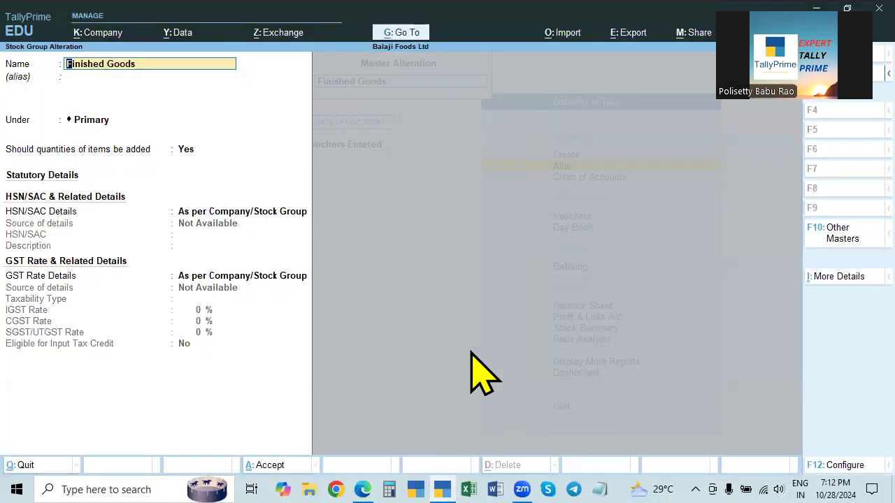
{"action": "key", "text": "Return"}
{"action": "key", "text": "Return"}
{"action": "key", "text": "Return"}
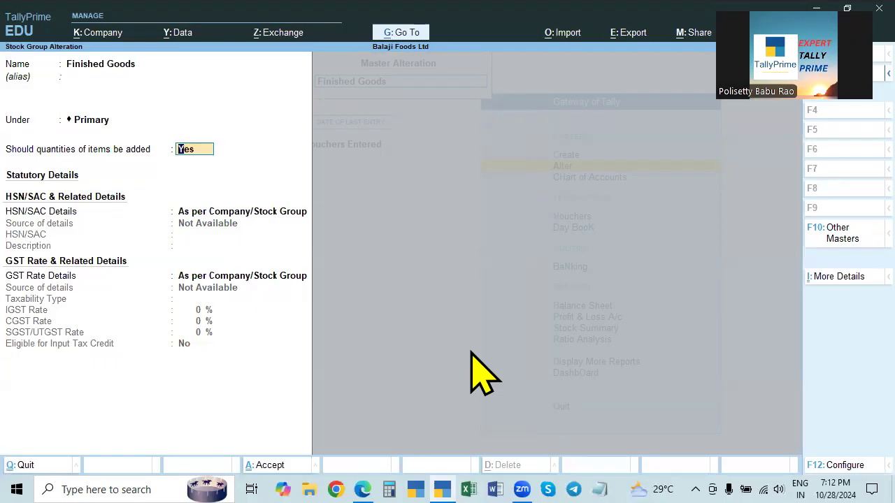
{"action": "key", "text": "Return"}
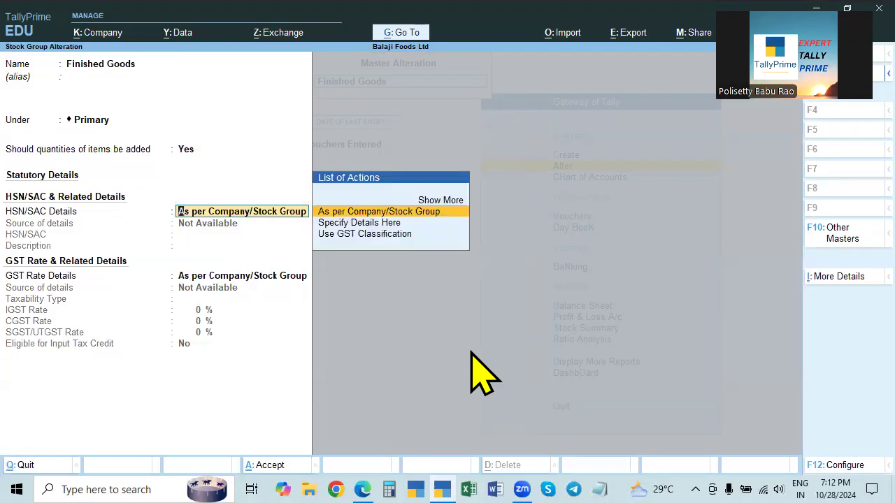
{"action": "key", "text": "ctrl+a"}
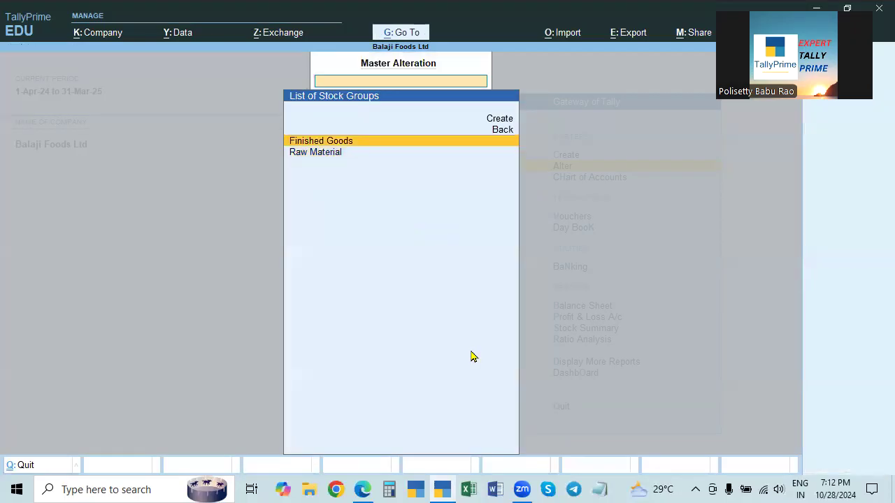
Read the Problem 3 PDF's remaining raw materials, alternate-unit note, chocolate cake ingredients and godown requirements
{"action": "key", "text": "alt+Tab"}
{"action": "scroll", "coordinate": [470, 347], "scroll_direction": "down", "scroll_amount": 2}
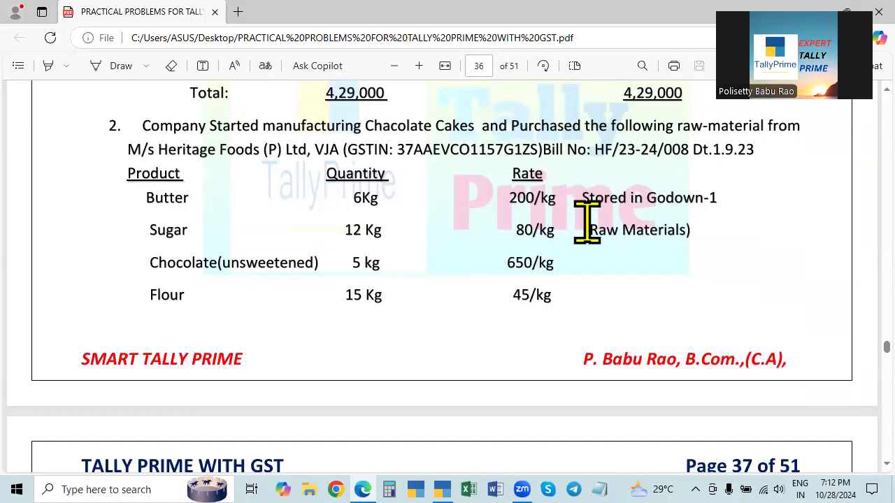
{"action": "scroll", "coordinate": [524, 314], "scroll_direction": "down", "scroll_amount": 5}
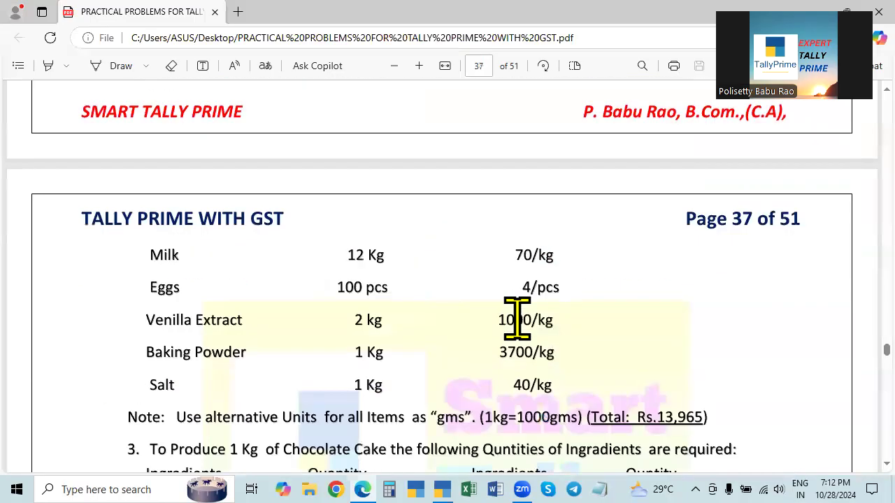
{"action": "scroll", "coordinate": [353, 287], "scroll_direction": "down", "scroll_amount": 2}
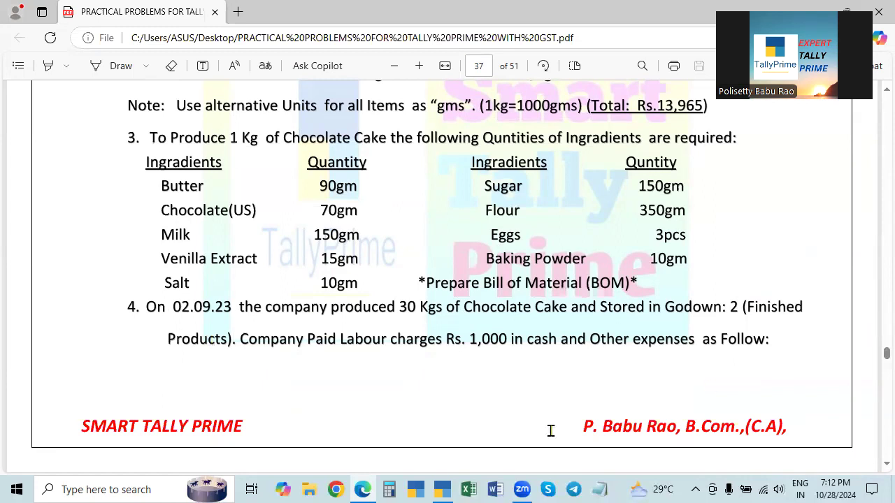
Switch back to TallyPrime and open the Finished Goods Godown master to check its name and parent, then close it
{"action": "key", "text": "alt+Tab"}
{"action": "key", "text": "Escape"}
{"action": "key", "text": "Down"}
{"action": "key", "text": "Down"}
{"action": "key", "text": "Down"}
{"action": "key", "text": "Down"}
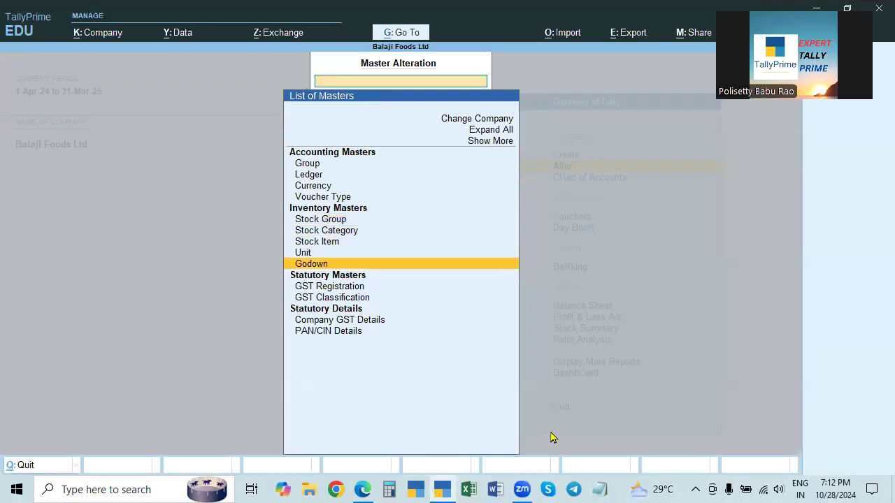
{"action": "key", "text": "Return"}
{"action": "key", "text": "Down"}
{"action": "key", "text": "Return"}
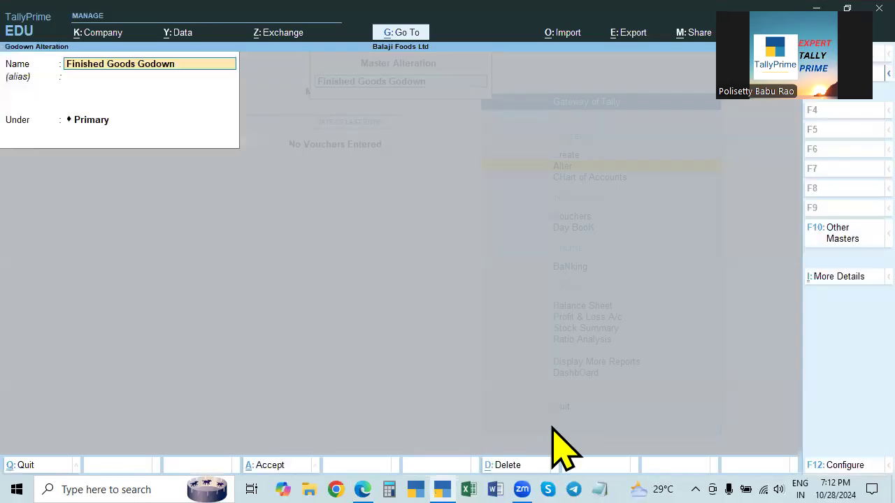
{"action": "key", "text": "Escape"}
{"action": "key", "text": "Escape"}
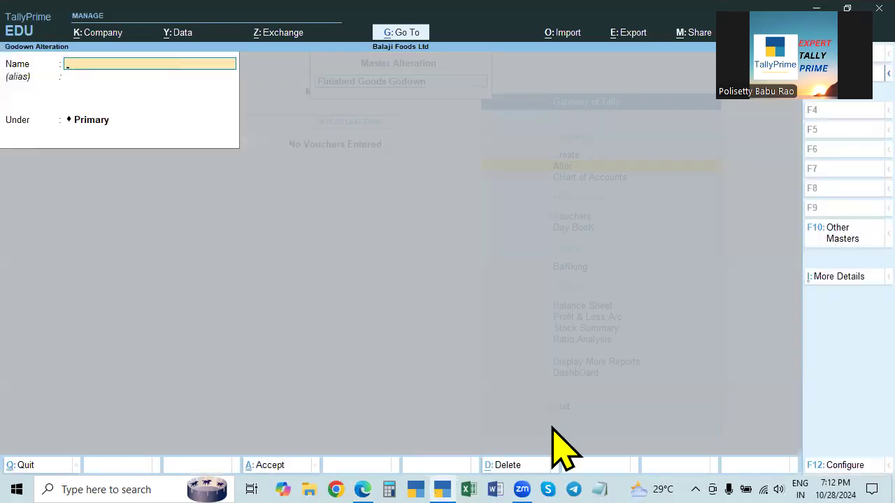
Open the Raw Material Godown master to check its name and parent, then close it
{"action": "key", "text": "Down"}
{"action": "key", "text": "Return"}
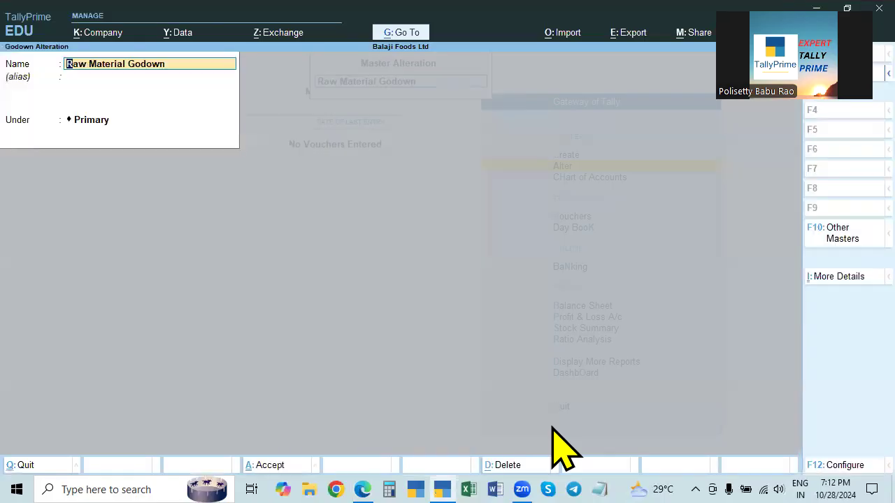
{"action": "key", "text": "BackSpace"}
{"action": "key", "text": "Escape"}
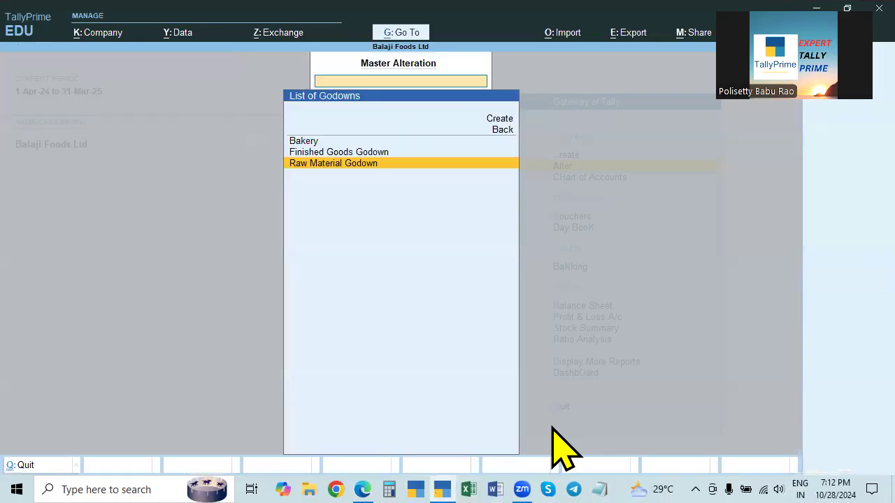
Close the godown list and switch to the Problem 3 PDF to read the units of the purchased raw materials and the chocolate cake ingredients
{"action": "key", "text": "Escape"}
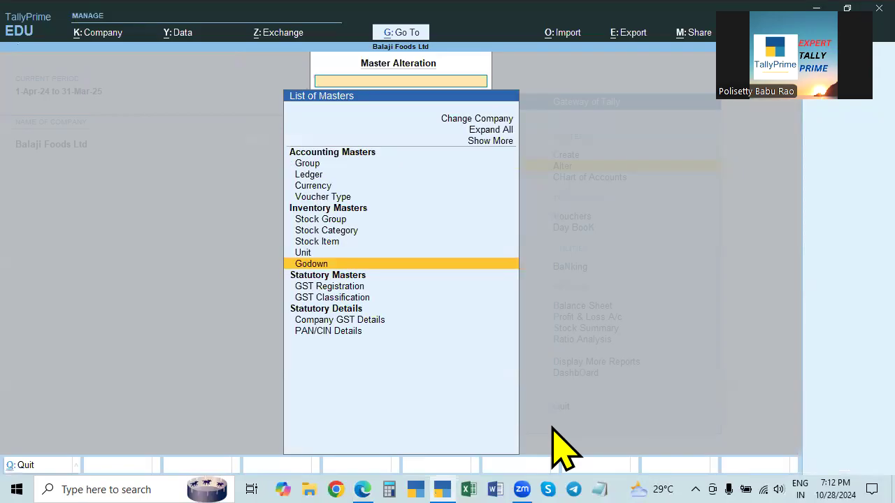
{"action": "key", "text": "Up"}
{"action": "key", "text": "Up"}
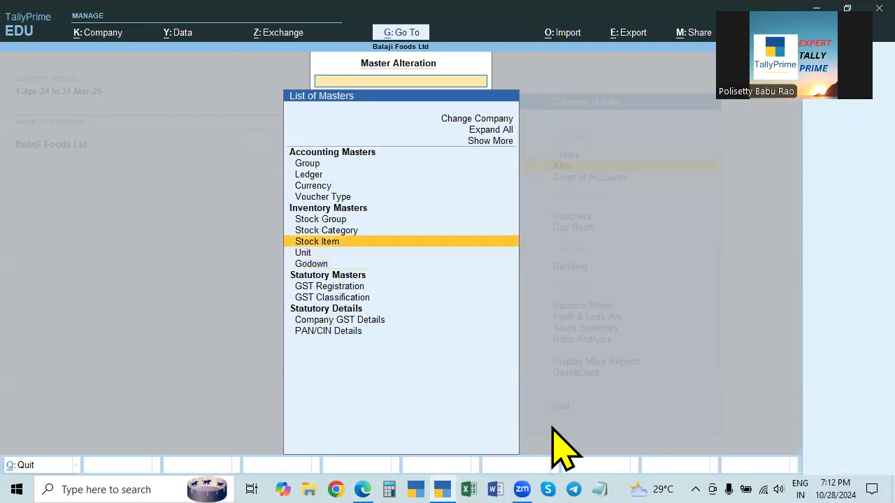
{"action": "key", "text": "alt+Tab"}
{"action": "scroll", "coordinate": [569, 413], "scroll_direction": "up", "scroll_amount": 5}
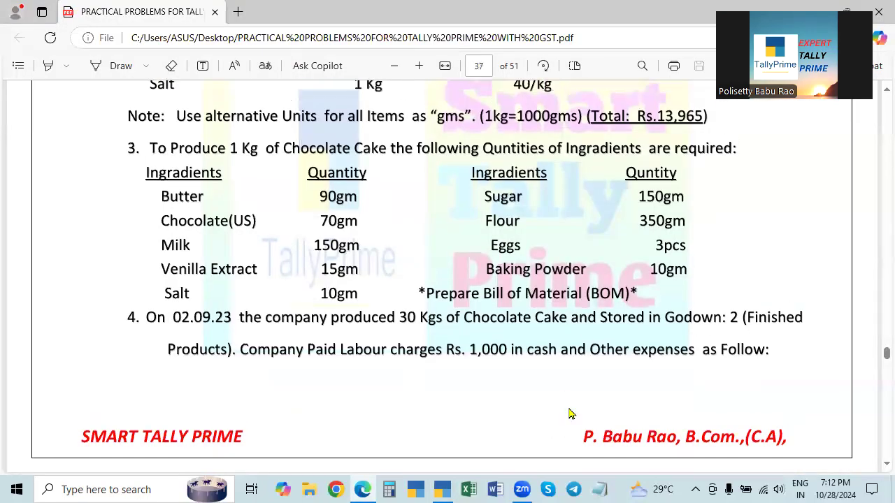
{"action": "scroll", "coordinate": [569, 413], "scroll_direction": "up", "scroll_amount": 3}
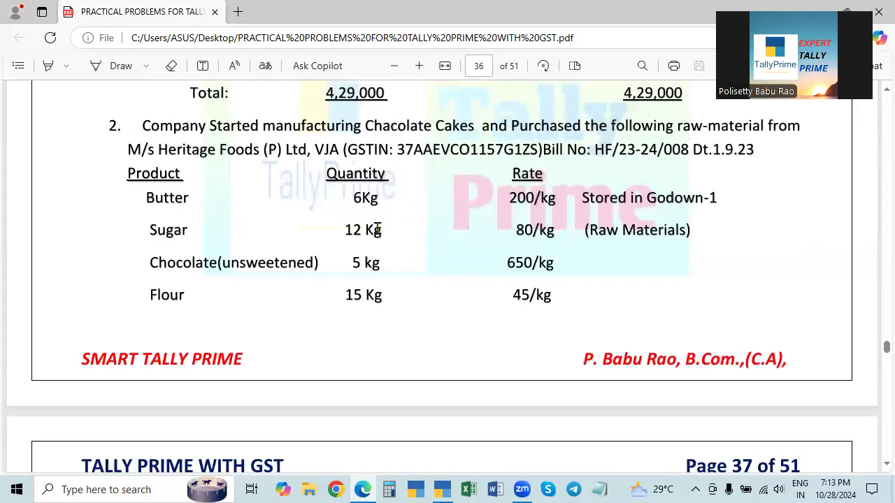
{"action": "scroll", "coordinate": [378, 231], "scroll_direction": "down", "scroll_amount": 4}
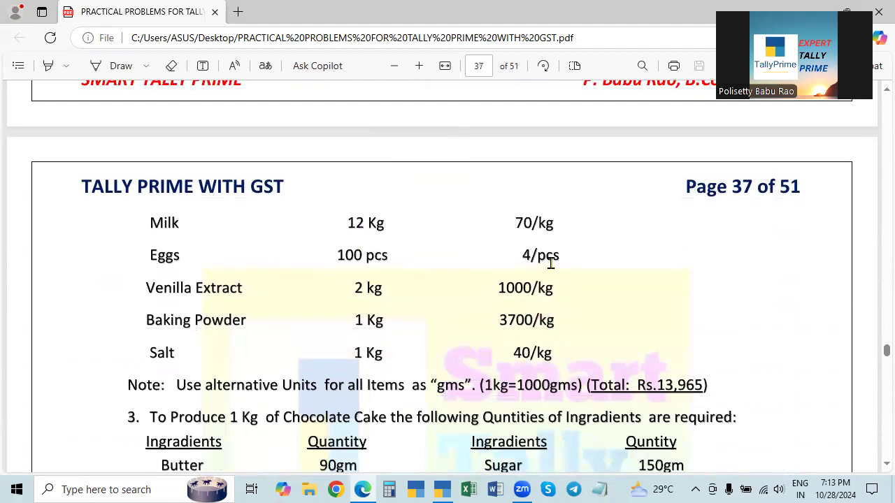
{"action": "scroll", "coordinate": [451, 235], "scroll_direction": "down", "scroll_amount": 2}
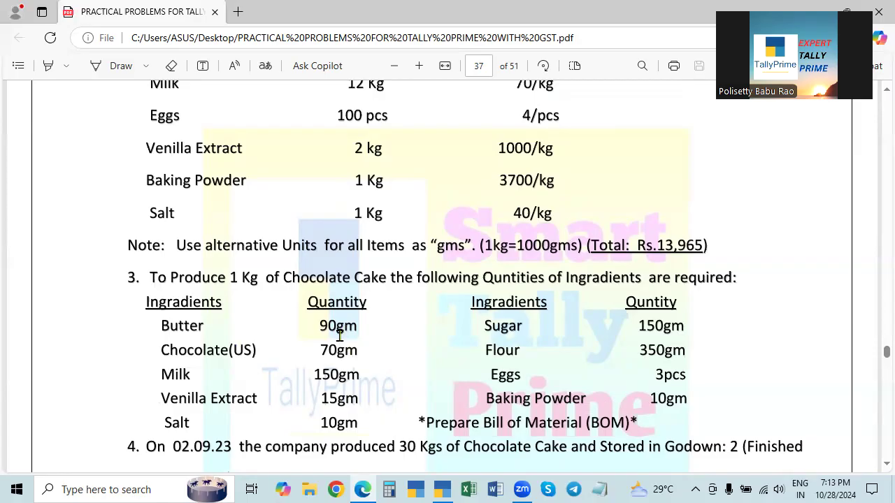
Switch back to TallyPrime and open the Kgs unit to check its formal name, UQC and decimal places, then accept it
{"action": "key", "text": "alt+Tab"}
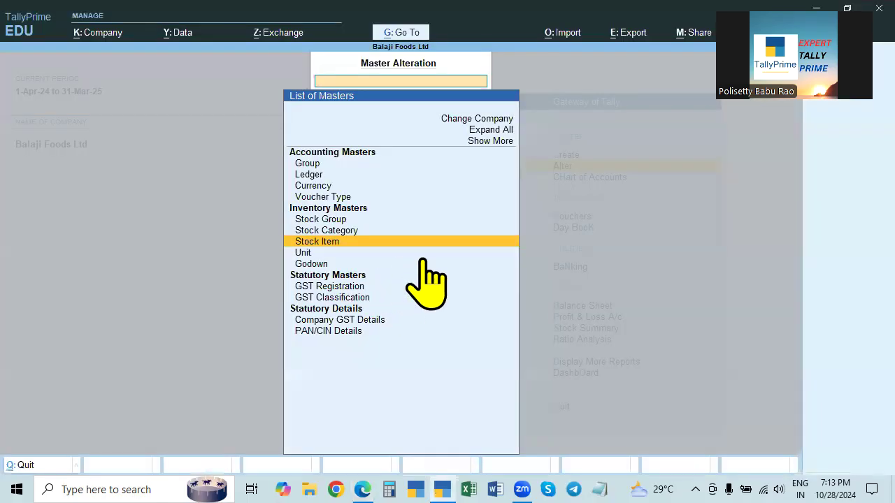
{"action": "left_click", "coordinate": [424, 256]}
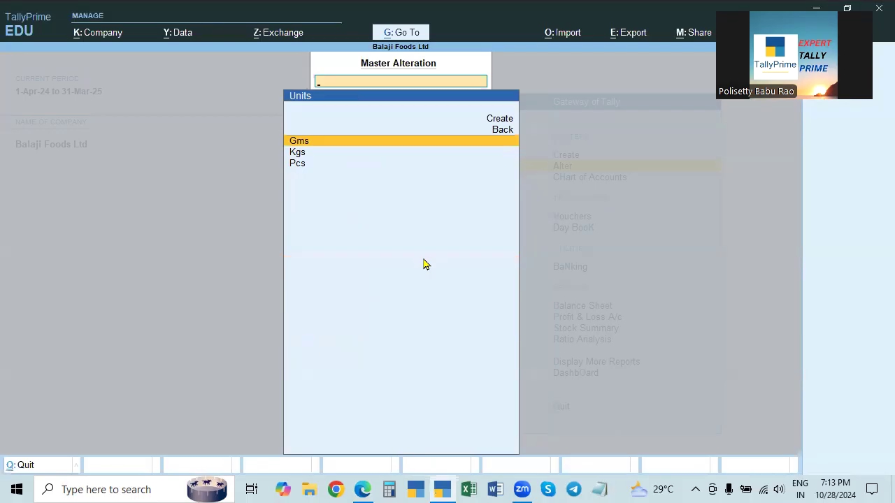
{"action": "key", "text": "Down"}
{"action": "key", "text": "Return"}
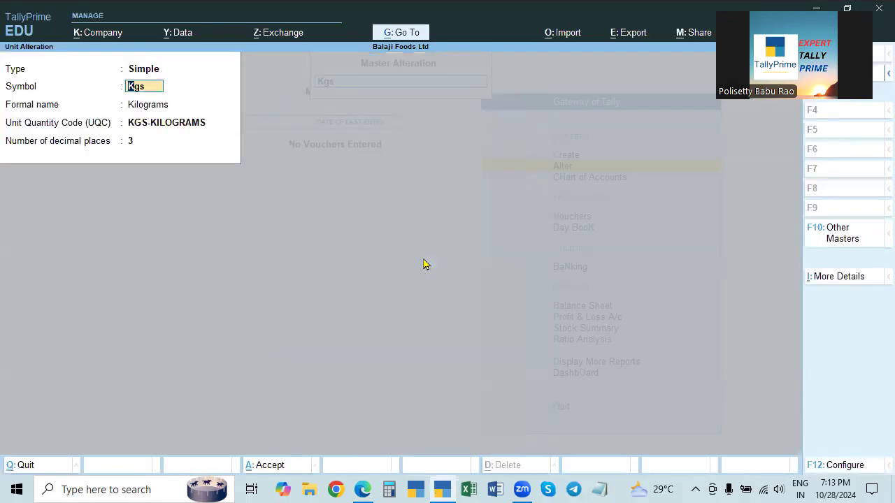
{"action": "key", "text": "Return"}
{"action": "key", "text": "Return"}
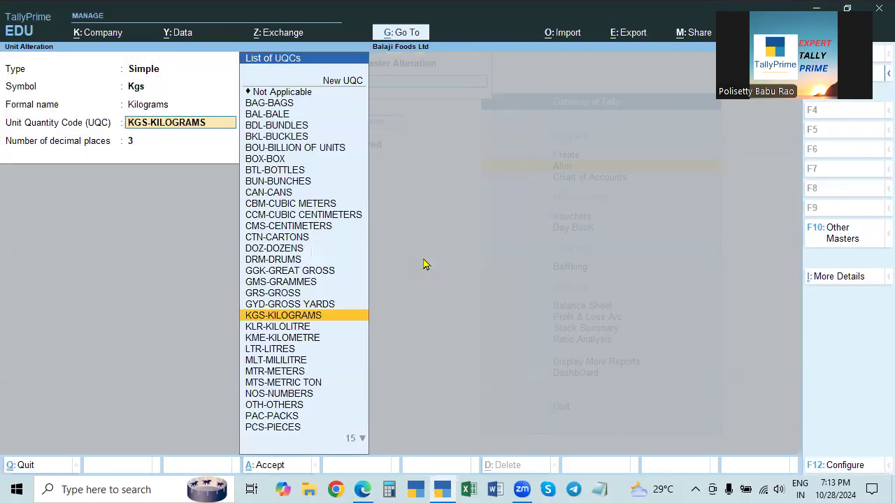
{"action": "key", "text": "Return"}
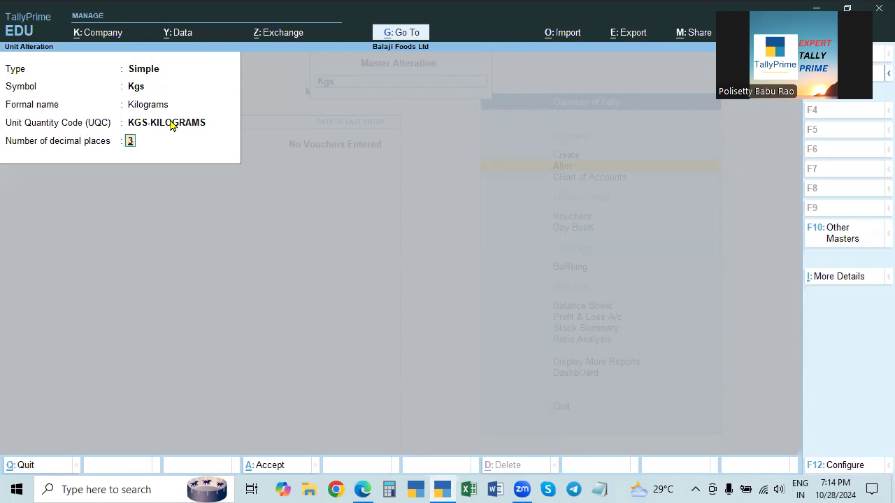
{"action": "key", "text": "Return"}
{"action": "key", "text": "Return"}
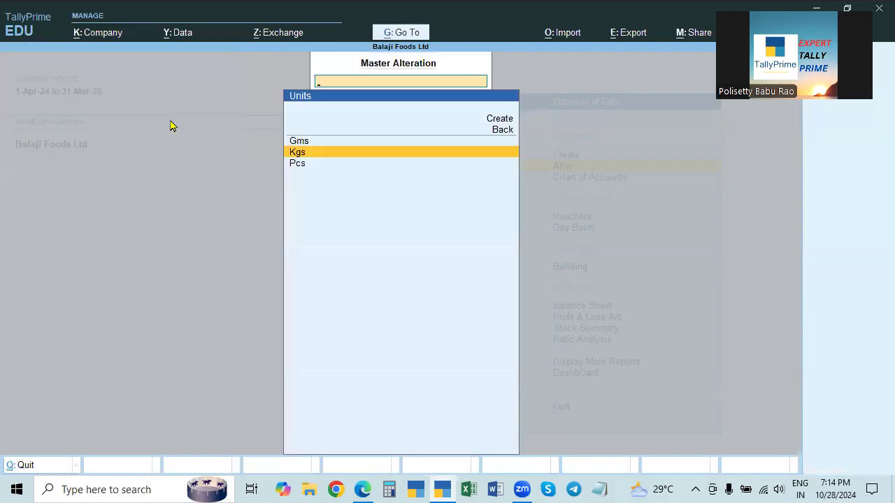
Open the Pcs unit to check its formal name, UQC and decimal places, then accept it
{"action": "key", "text": "Down"}
{"action": "key", "text": "Return"}
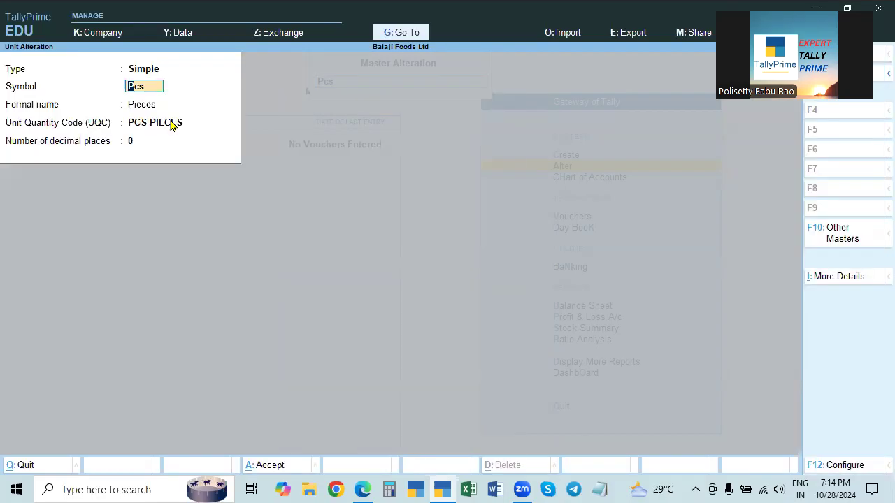
{"action": "key", "text": "Return"}
{"action": "key", "text": "Return"}
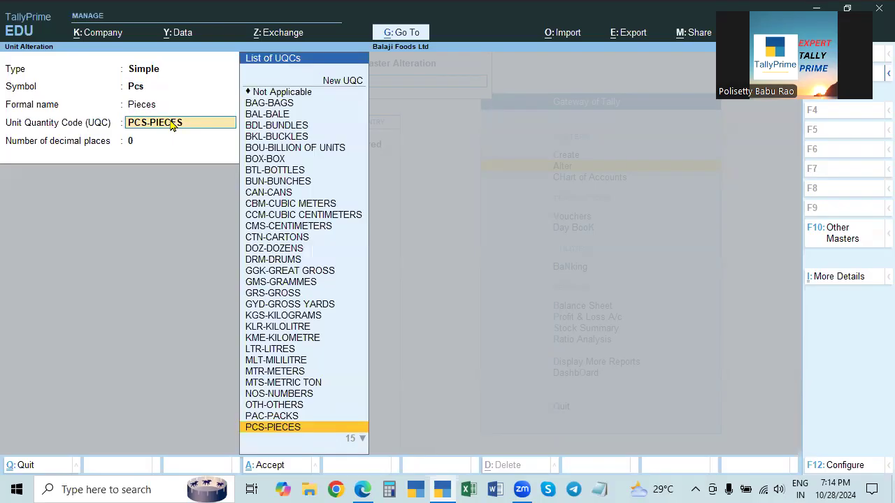
{"action": "key", "text": "Return"}
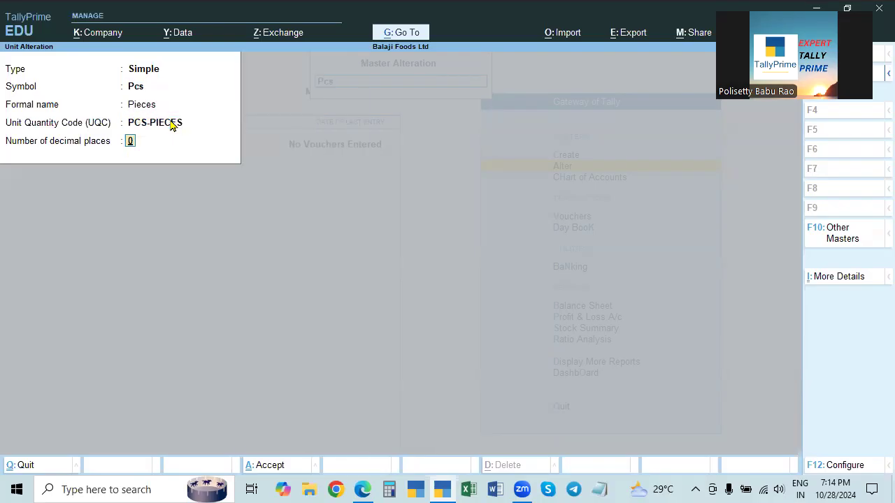
{"action": "key", "text": "Return"}
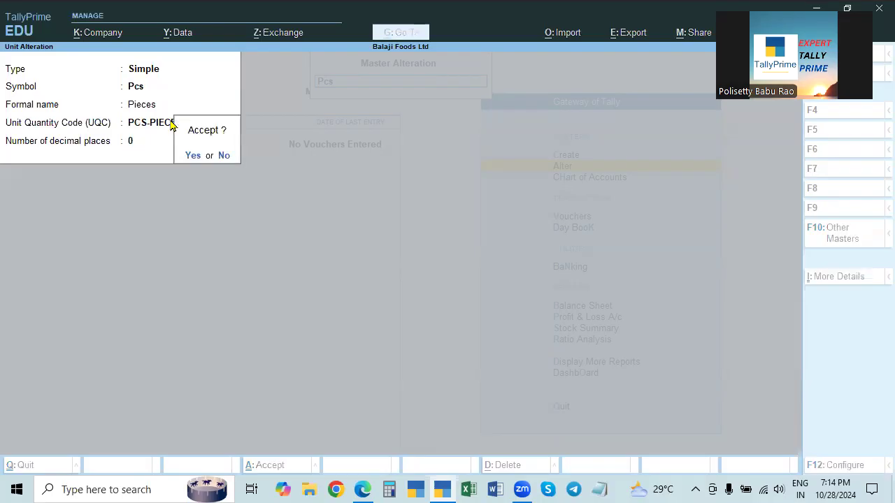
{"action": "key", "text": "Return"}
Open the Gms unit to check its formal name, UQC and decimal places, accept it and leave the units list
{"action": "key", "text": "Up"}
{"action": "key", "text": "Up"}
{"action": "key", "text": "Return"}
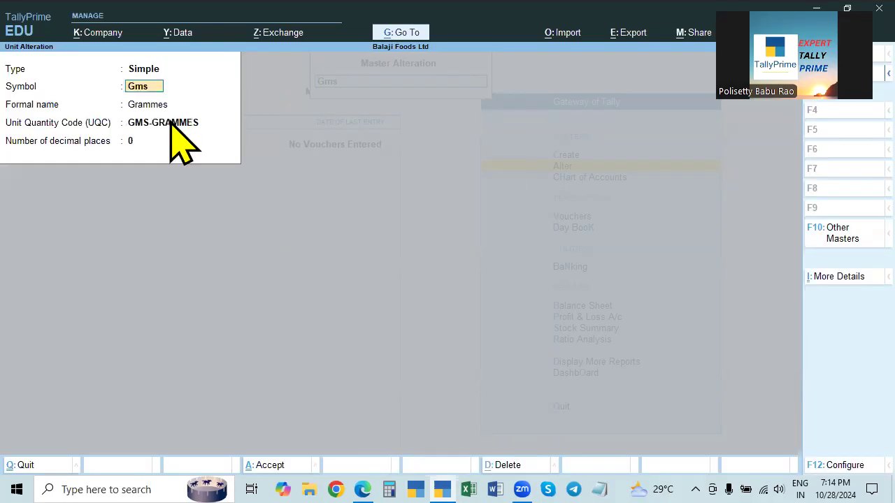
{"action": "key", "text": "Return"}
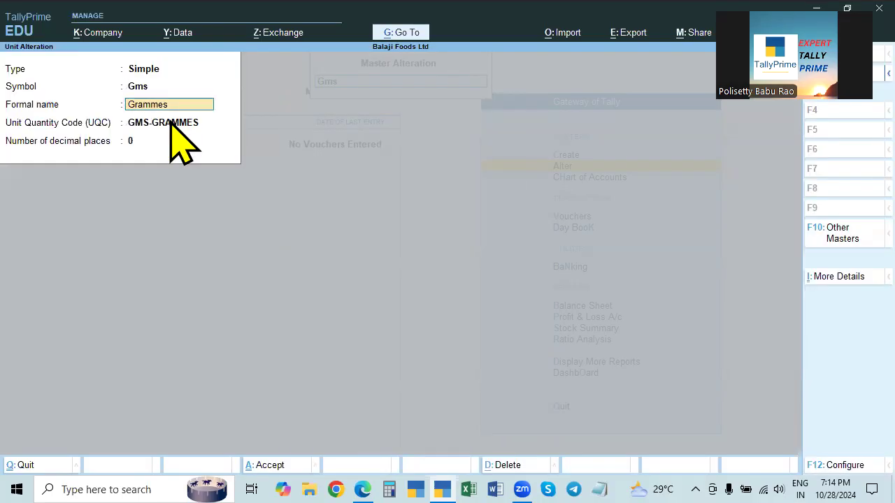
{"action": "key", "text": "Return"}
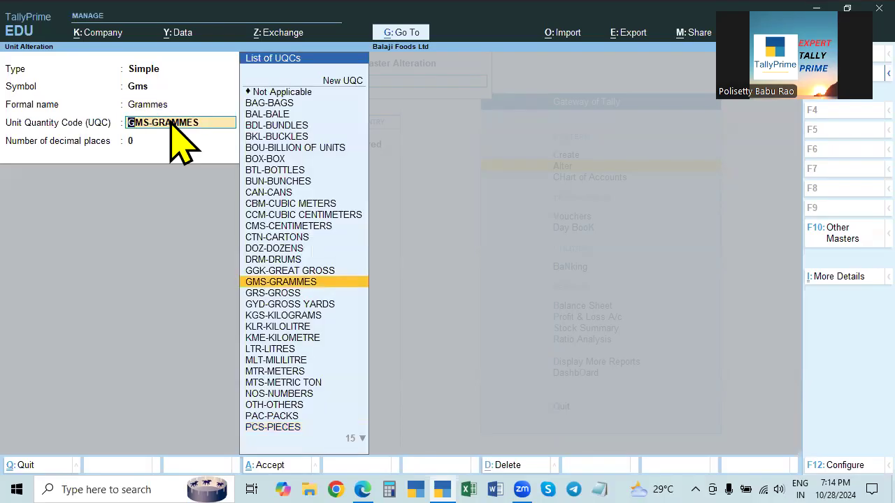
{"action": "key", "text": "Return"}
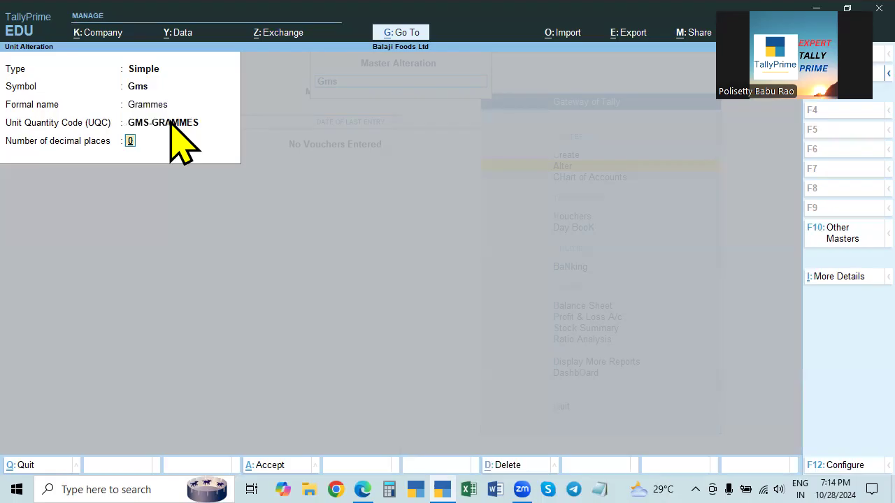
{"action": "key", "text": "Return"}
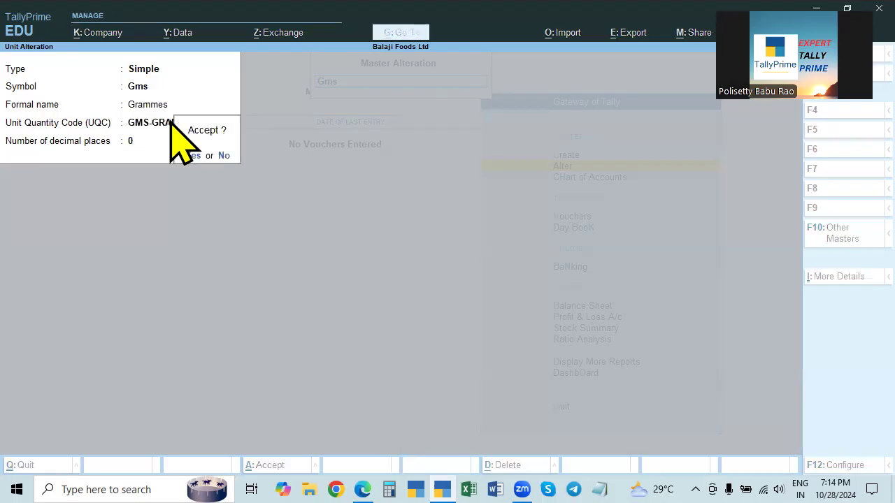
{"action": "key", "text": "Return"}
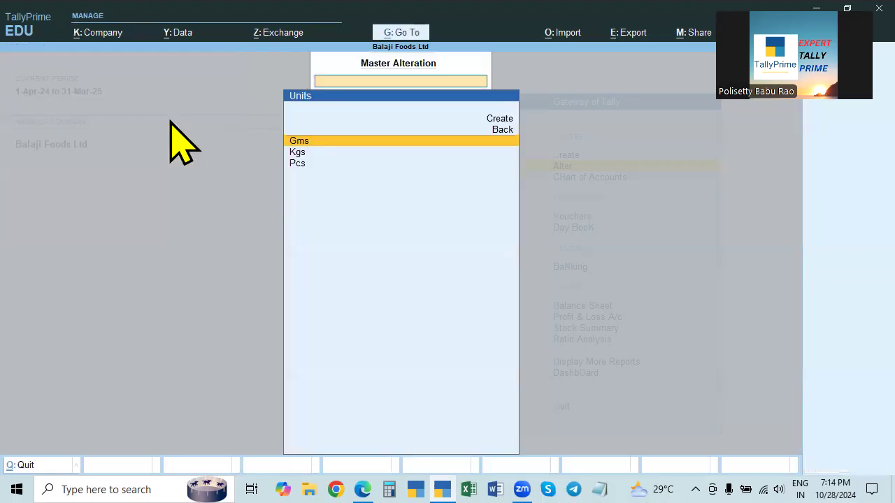
{"action": "key", "text": "Down"}
{"action": "key", "text": "Up"}
{"action": "key", "text": "Escape"}
Open the Banking Powder stock item to check its parent group, unit and alternate unit, then close it
{"action": "key", "text": "Up"}
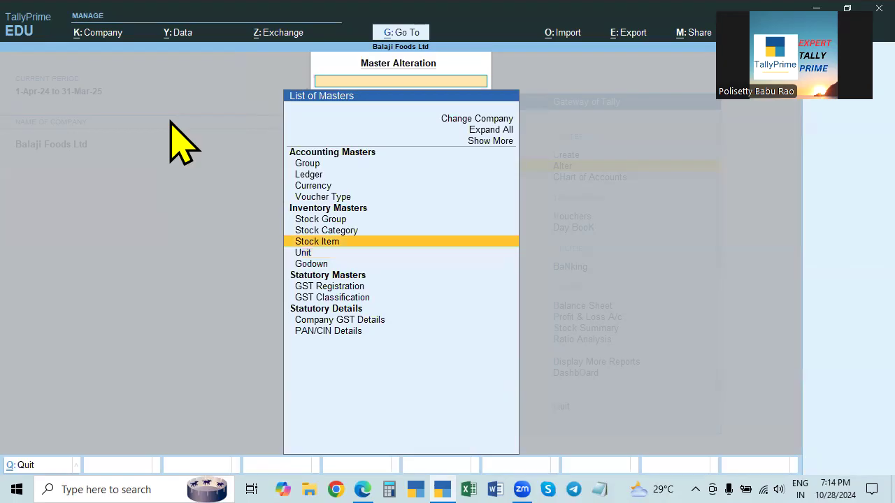
{"action": "key", "text": "Return"}
{"action": "key", "text": "Return"}
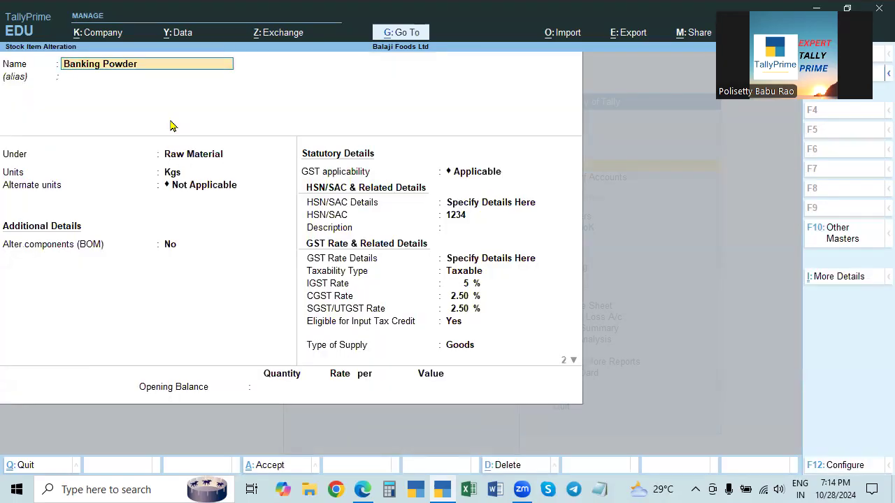
{"action": "key", "text": "Return"}
{"action": "key", "text": "Return"}
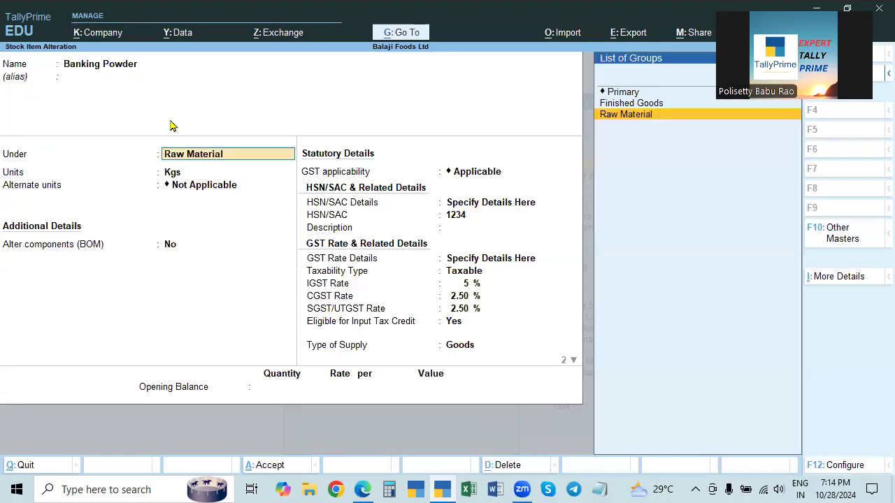
{"action": "key", "text": "Return"}
{"action": "key", "text": "Return"}
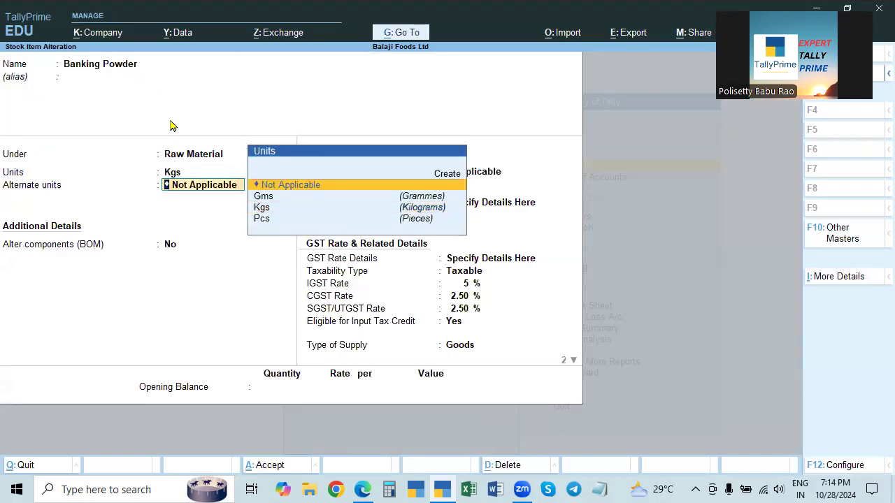
{"action": "key", "text": "BackSpace"}
{"action": "key", "text": "Escape"}
Reopen the Banking Powder stock item, set the Components List (Bill of Materials) configuration to No, and return to the stock item list
{"action": "key", "text": "Return"}
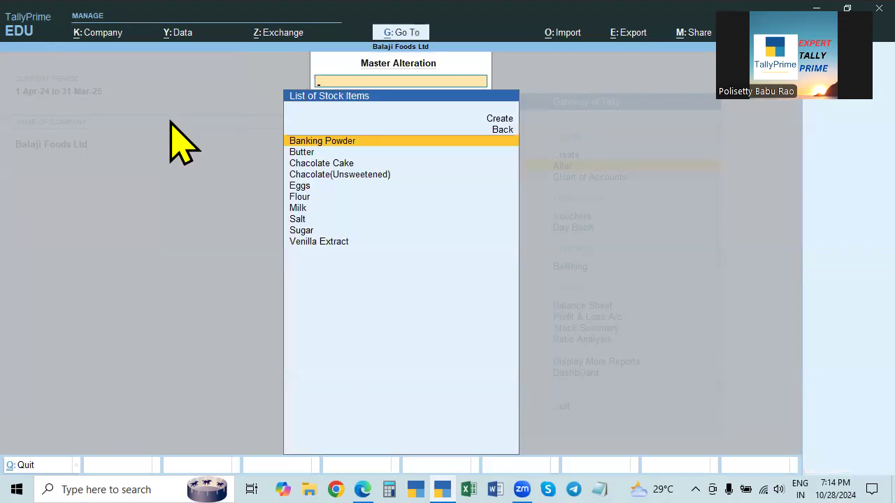
{"action": "key", "text": "Return"}
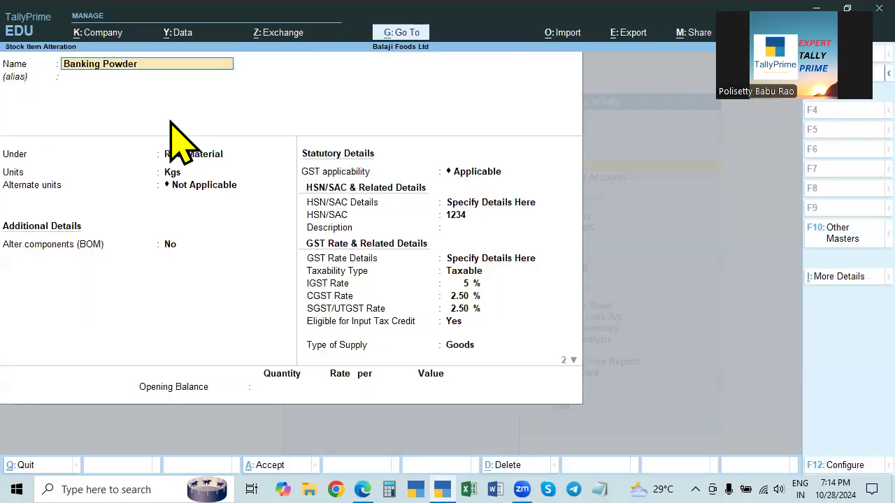
{"action": "key", "text": "F12"}
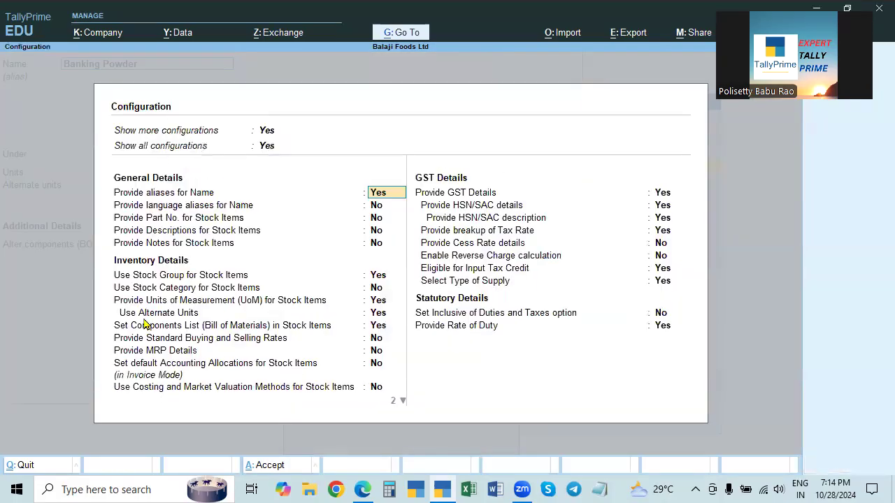
{"action": "left_click", "coordinate": [382, 332]}
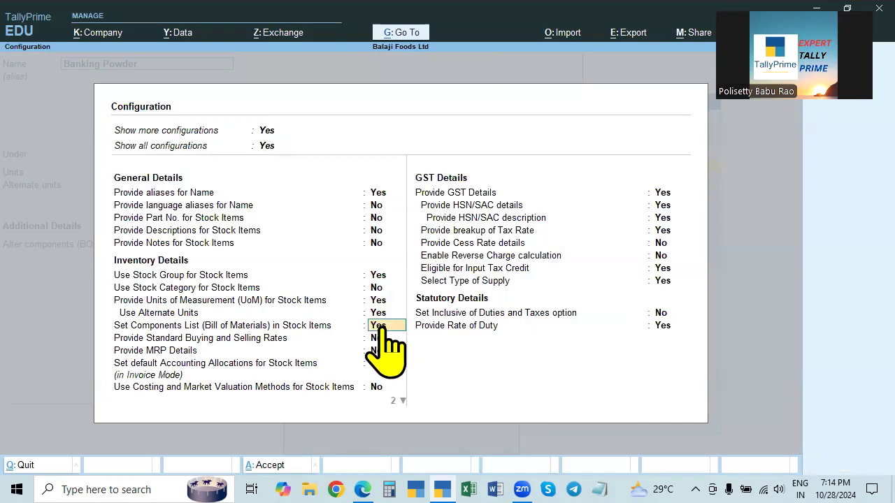
{"action": "key", "text": "n"}
{"action": "key", "text": "ctrl+a"}
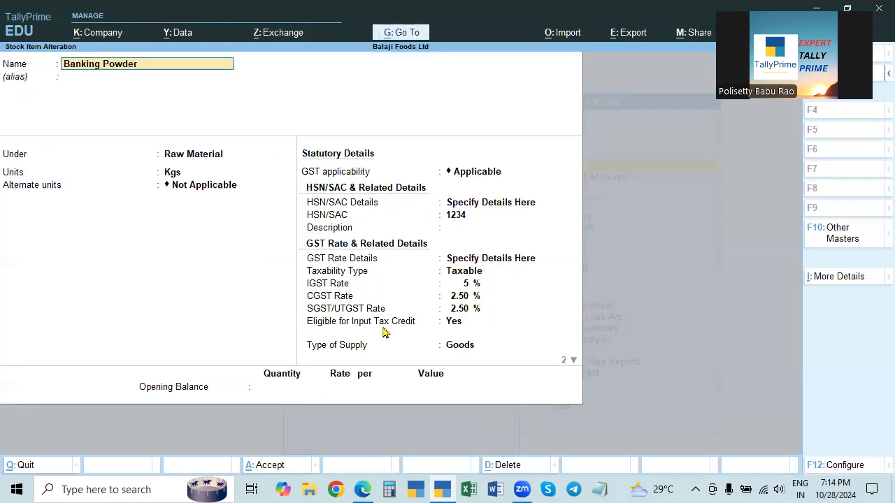
{"action": "key", "text": "Escape"}
{"action": "key", "text": "Escape"}
{"action": "key", "text": "Return"}
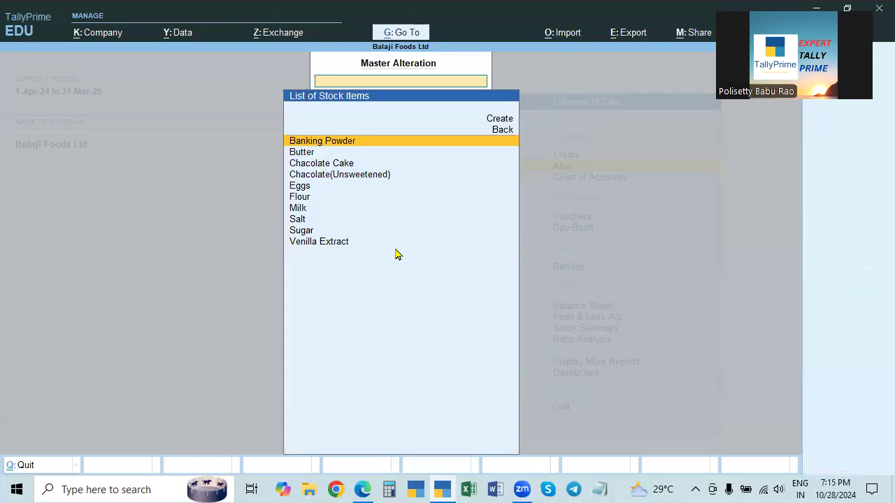
Switch to the Problem 3 PDF and review the raw materials purchased from Heritage Foods with their quantities and rates
{"action": "key", "text": "alt+Tab"}
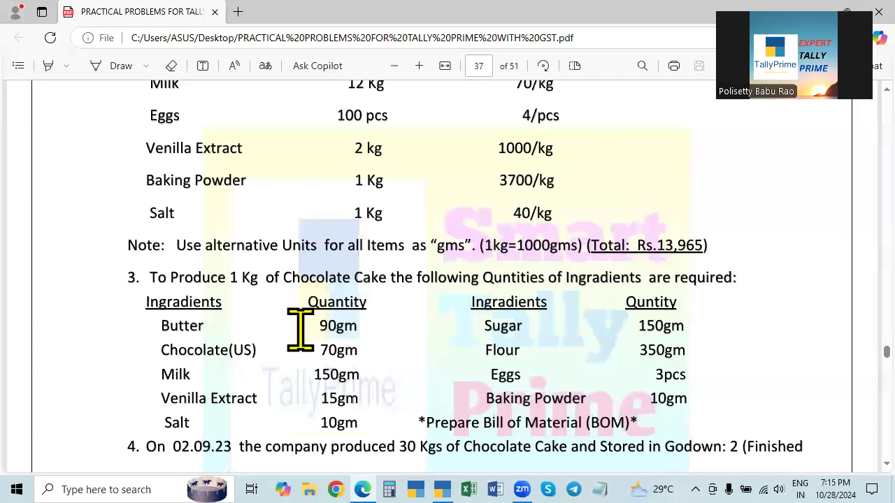
{"action": "scroll", "coordinate": [300, 329], "scroll_direction": "up", "scroll_amount": 2}
{"action": "scroll", "coordinate": [236, 296], "scroll_direction": "up", "scroll_amount": 3}
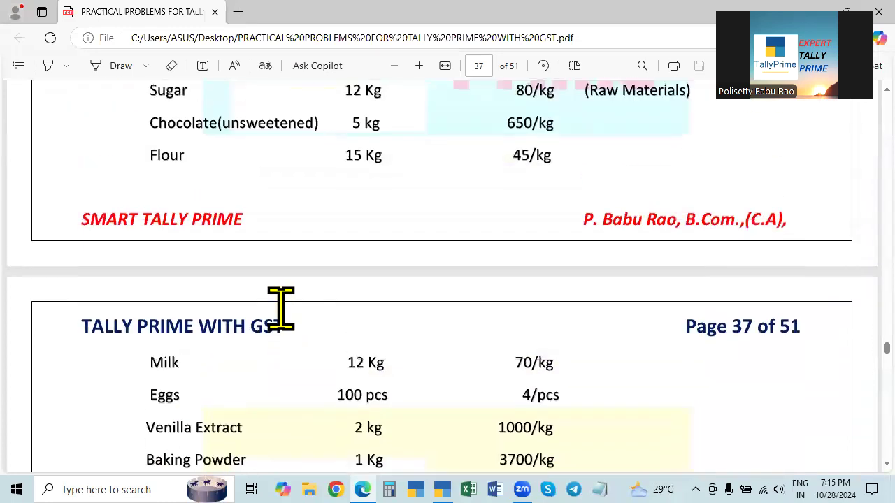
{"action": "scroll", "coordinate": [208, 274], "scroll_direction": "up", "scroll_amount": 1}
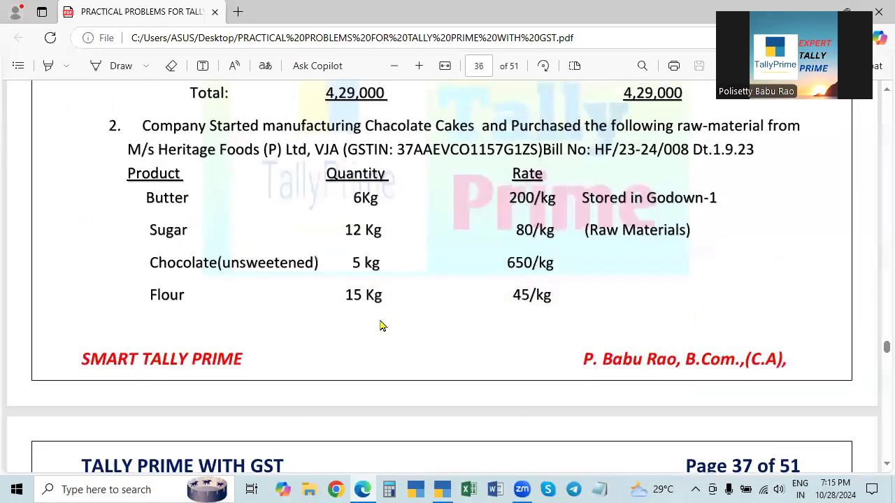
Review the raw material list, the note on gms as alternate unit and the chocolate cake ingredient quantities in the PDF
{"action": "scroll", "coordinate": [379, 324], "scroll_direction": "down", "scroll_amount": 6}
{"action": "scroll", "coordinate": [378, 332], "scroll_direction": "down", "scroll_amount": 5}
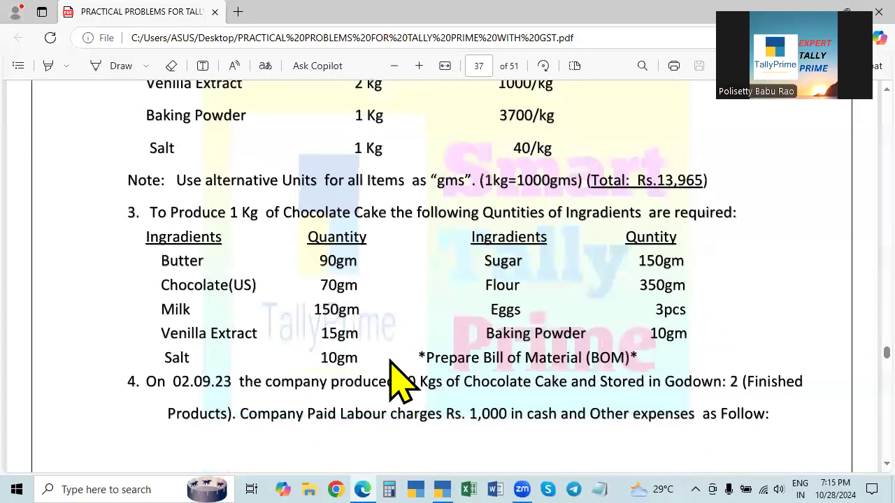
{"action": "scroll", "coordinate": [268, 303], "scroll_direction": "up", "scroll_amount": 5}
{"action": "scroll", "coordinate": [268, 303], "scroll_direction": "down", "scroll_amount": 7}
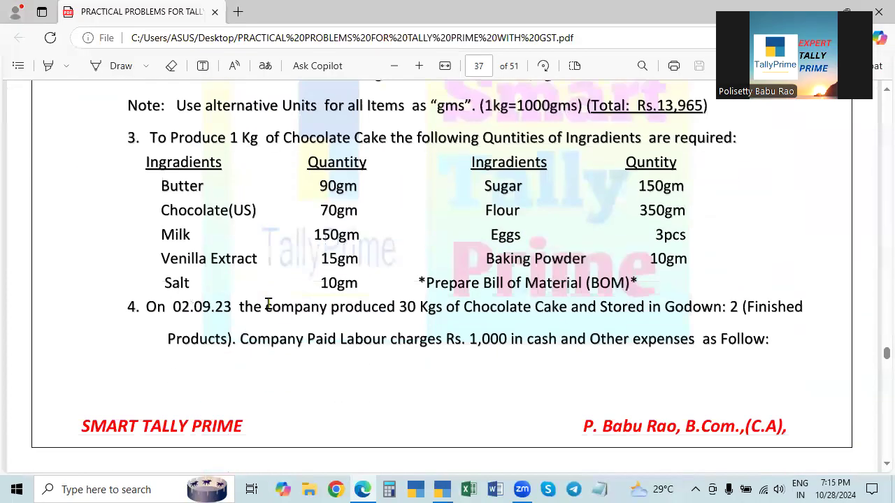
{"action": "scroll", "coordinate": [232, 239], "scroll_direction": "up", "scroll_amount": 3}
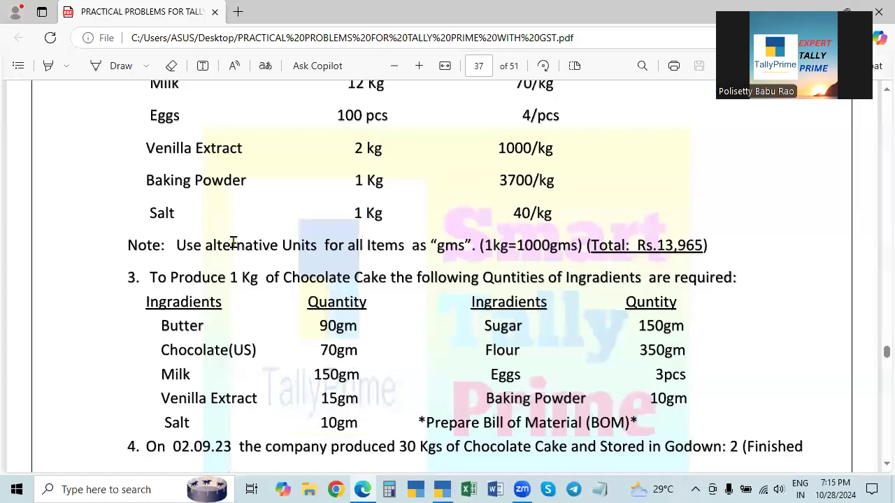
{"action": "scroll", "coordinate": [210, 322], "scroll_direction": "up", "scroll_amount": 6}
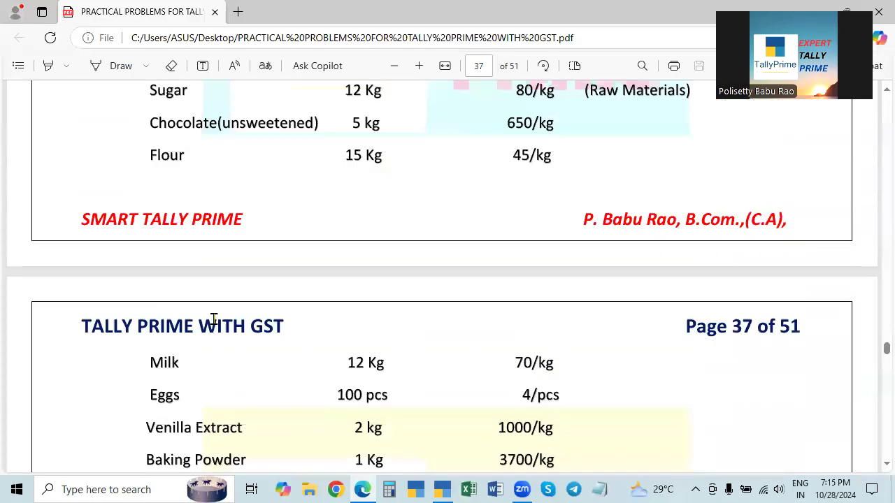
{"action": "scroll", "coordinate": [254, 254], "scroll_direction": "up", "scroll_amount": 3}
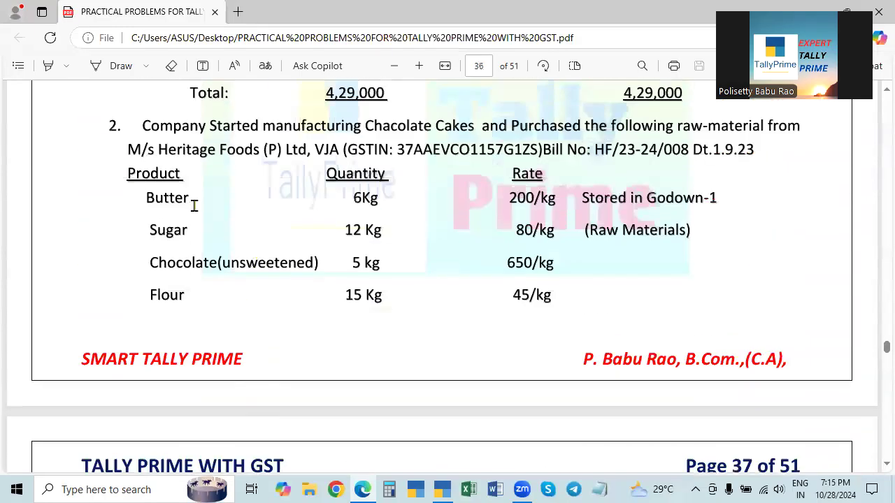
Switch to TallyPrime and open the Butter stock item to check its parent group, unit and alternate unit against the PDF
{"action": "key", "text": "alt+Tab"}
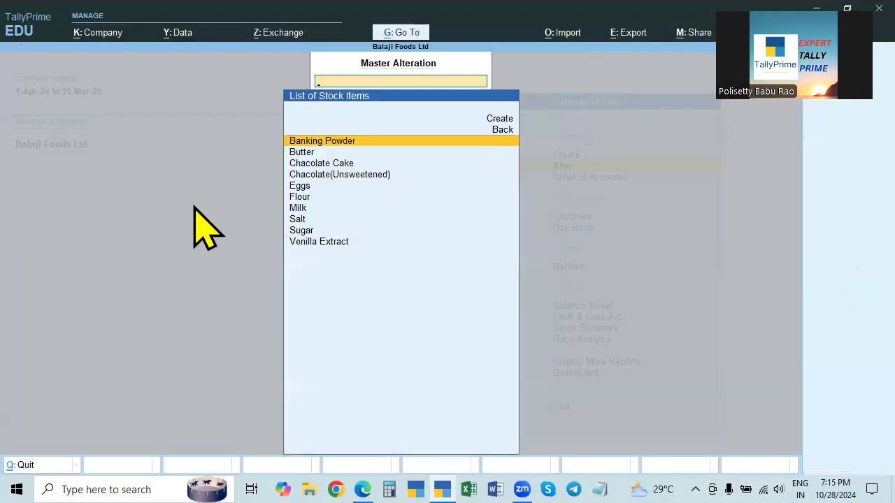
{"action": "key", "text": "Down"}
{"action": "key", "text": "Return"}
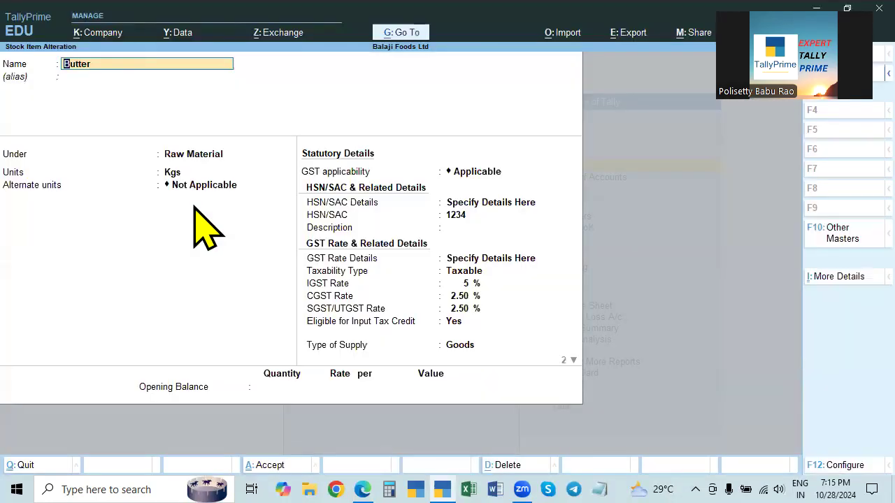
{"action": "key", "text": "Return"}
{"action": "key", "text": "Return"}
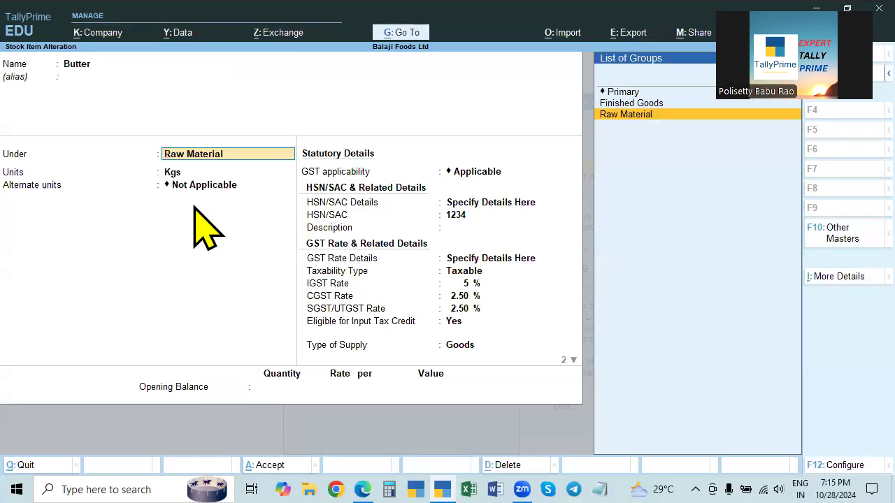
{"action": "key", "text": "Return"}
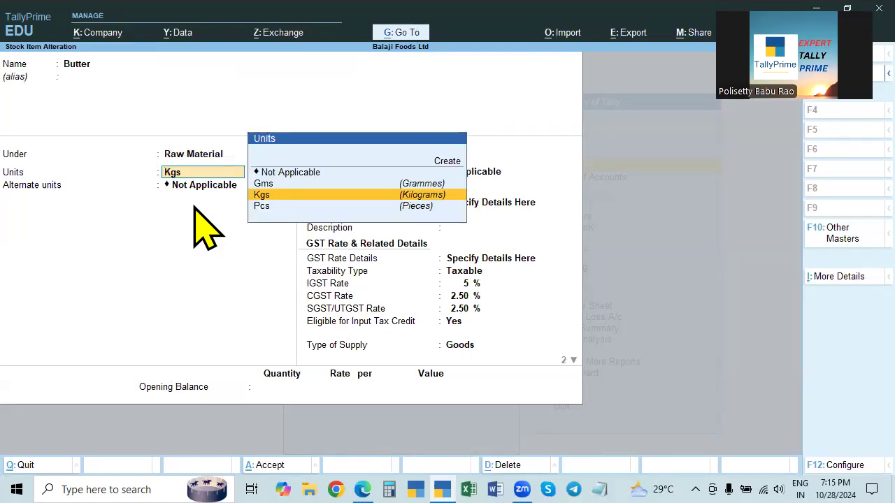
{"action": "key", "text": "Return"}
{"action": "key", "text": "alt+Tab"}
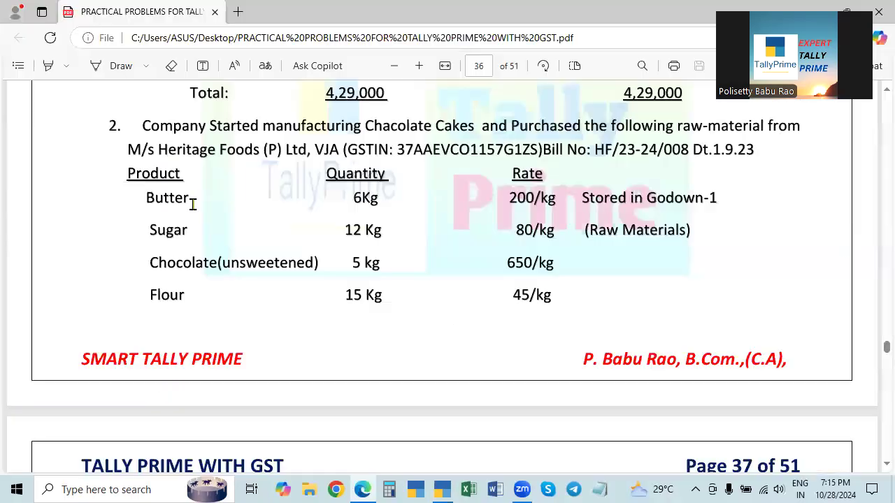
{"action": "key", "text": "alt+Tab"}
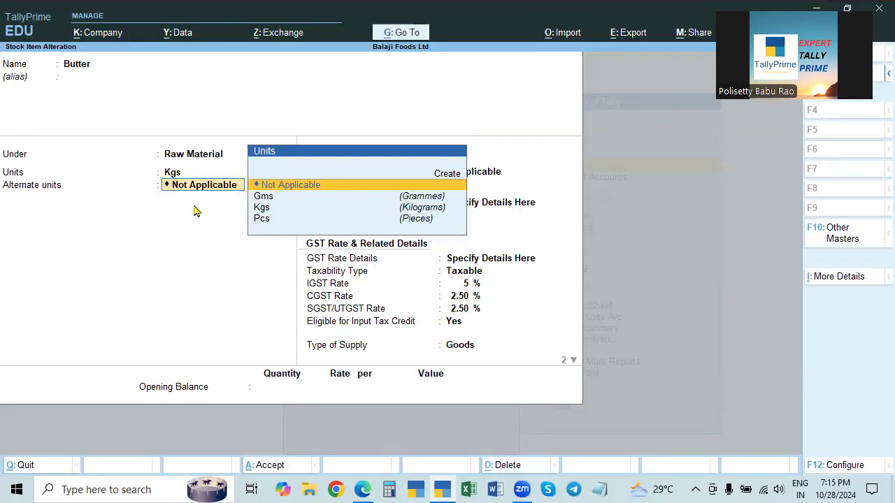
Set the Use Alternate Units configuration to No and go through Butter's fields as far as its unit
{"action": "key", "text": "F12"}
{"action": "left_click", "coordinate": [383, 320]}
{"action": "key", "text": "n"}
{"action": "key", "text": "ctrl+a"}
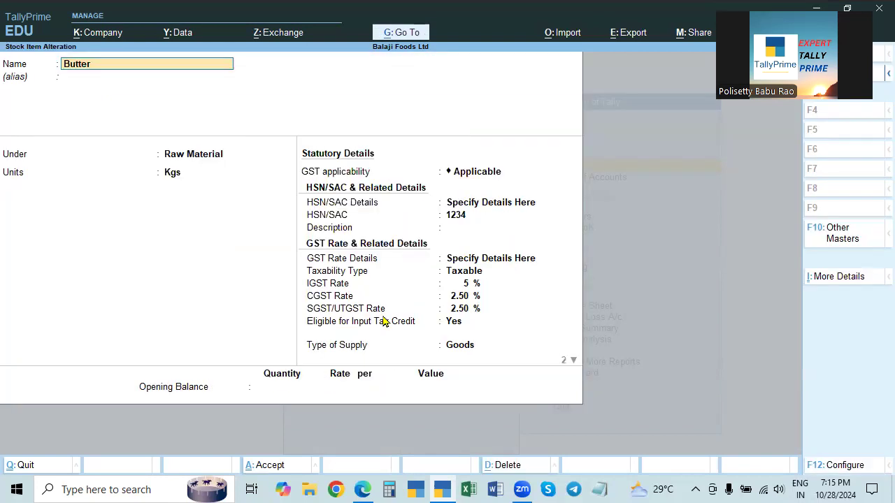
{"action": "key", "text": "Return"}
{"action": "key", "text": "Return"}
{"action": "key", "text": "Return"}
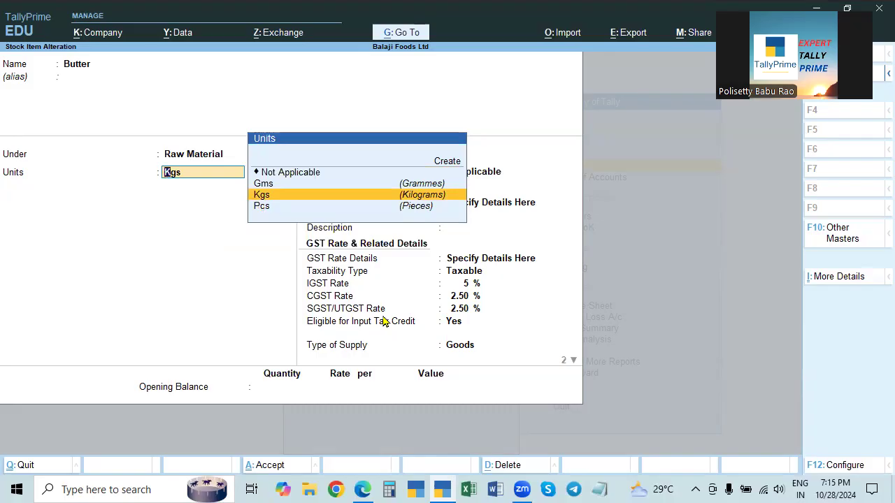
Switch to the PDF to read the alternate units note and the gram quantities per 1 Kg of cake, then return to TallyPrime
{"action": "key", "text": "alt+Tab"}
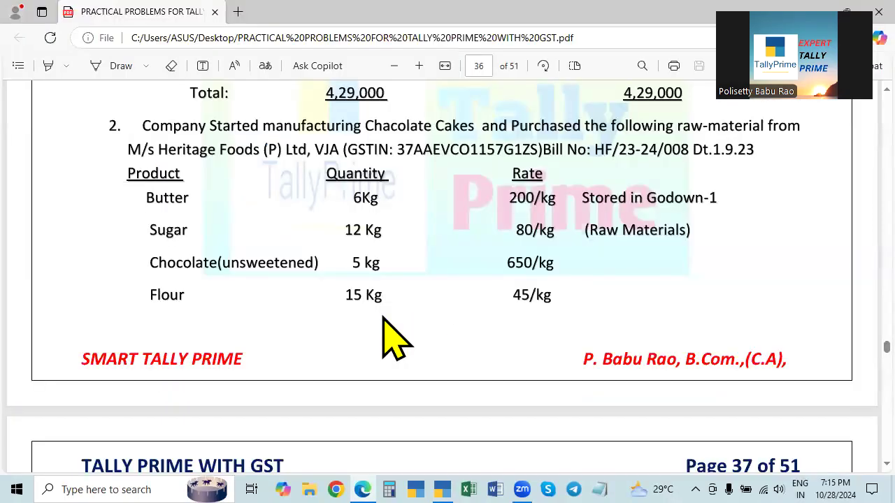
{"action": "scroll", "coordinate": [382, 321], "scroll_direction": "down", "scroll_amount": 3}
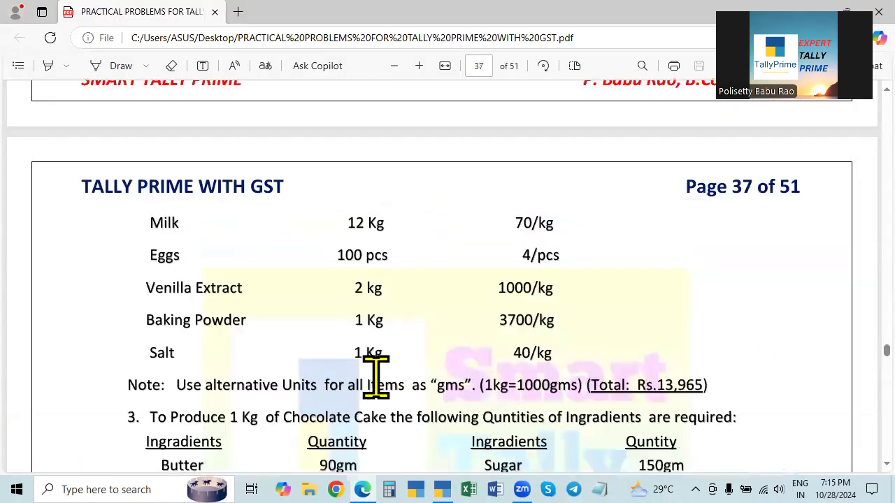
{"action": "scroll", "coordinate": [376, 380], "scroll_direction": "down", "scroll_amount": 4}
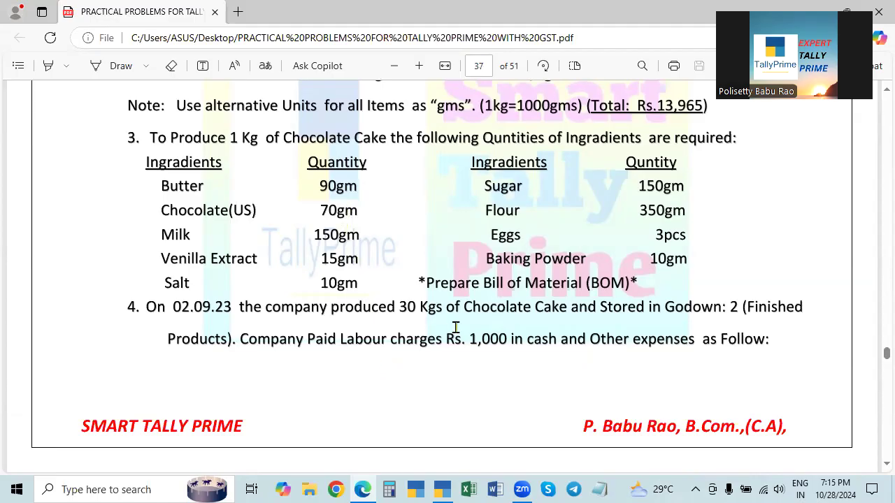
{"action": "key", "text": "alt+Tab"}
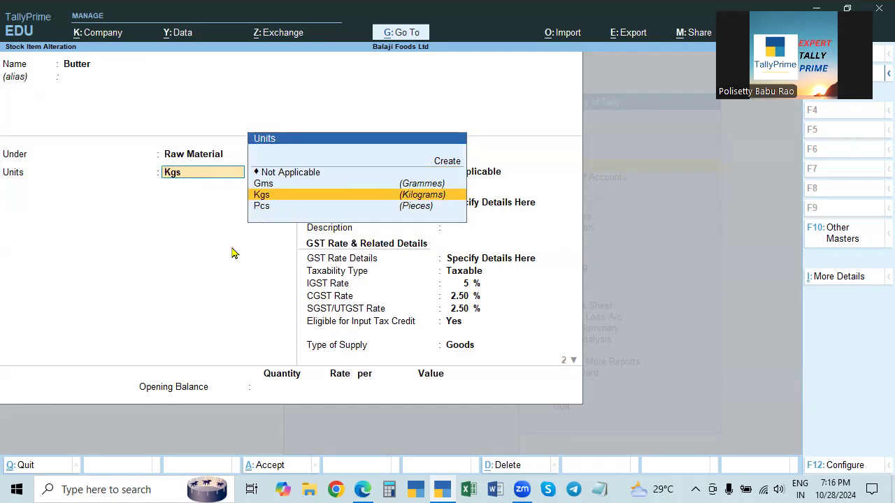
Set the Use Alternate Units configuration for stock items to Yes and save it
{"action": "key", "text": "F12"}
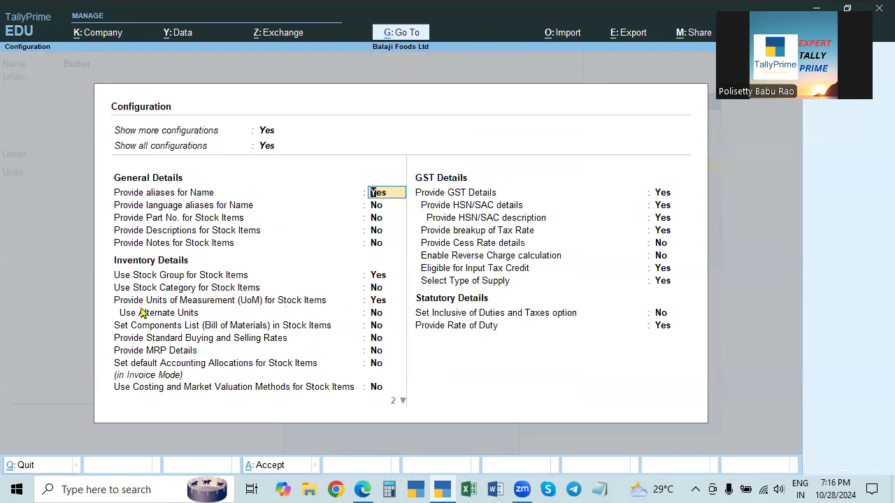
{"action": "left_click", "coordinate": [377, 314]}
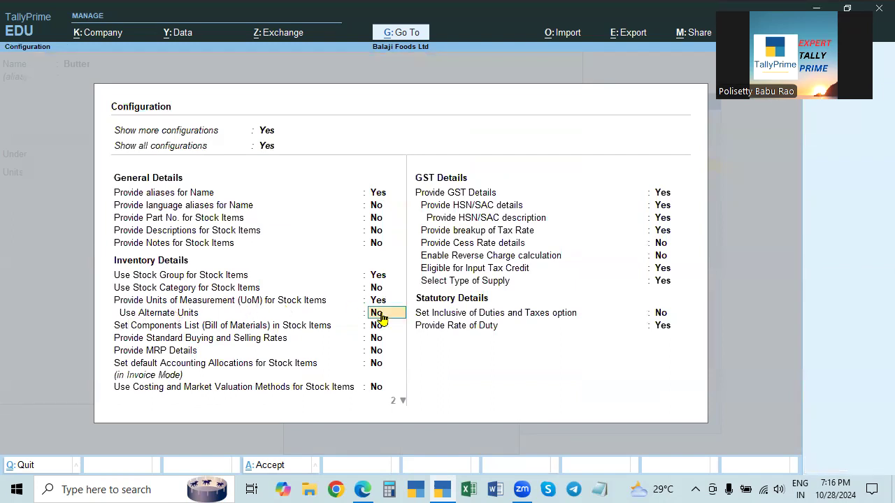
{"action": "type", "text": "y"}
{"action": "key", "text": "Return"}
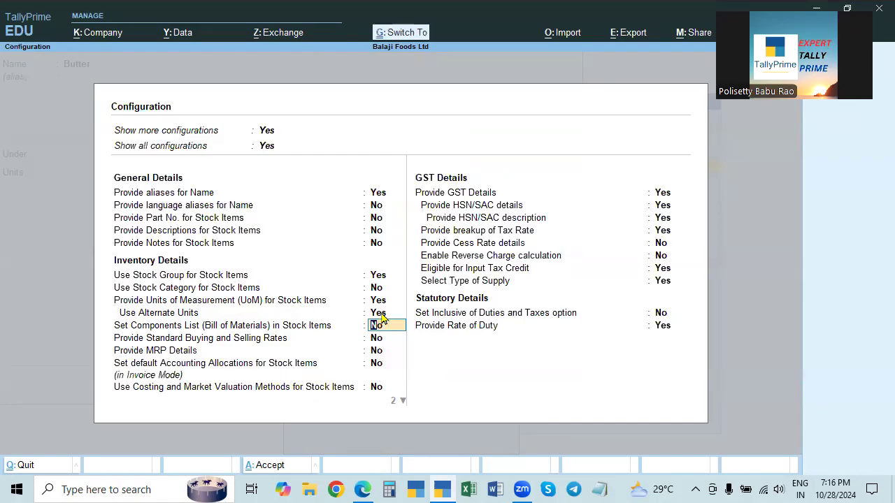
{"action": "key", "text": "ctrl+a"}
Keep Butter under Raw Material with Kgs as its unit, and choose Gms as its alternate unit
{"action": "key", "text": "Return"}
{"action": "key", "text": "Return"}
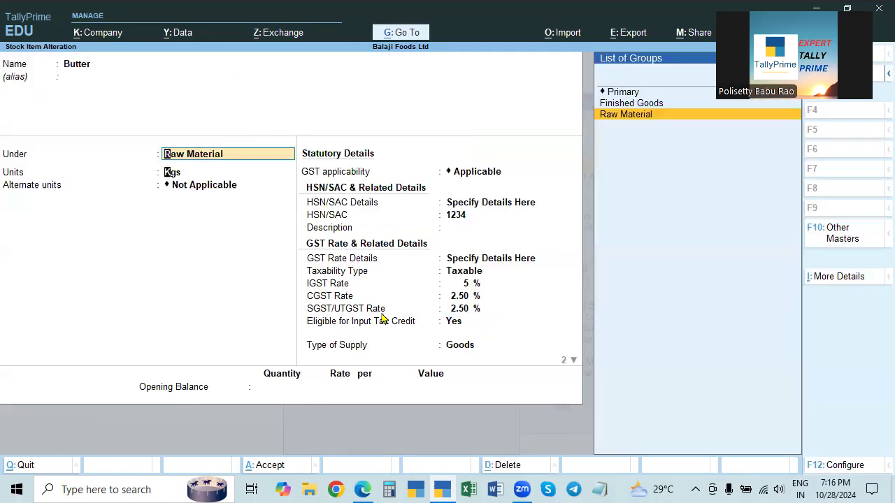
{"action": "key", "text": "Return"}
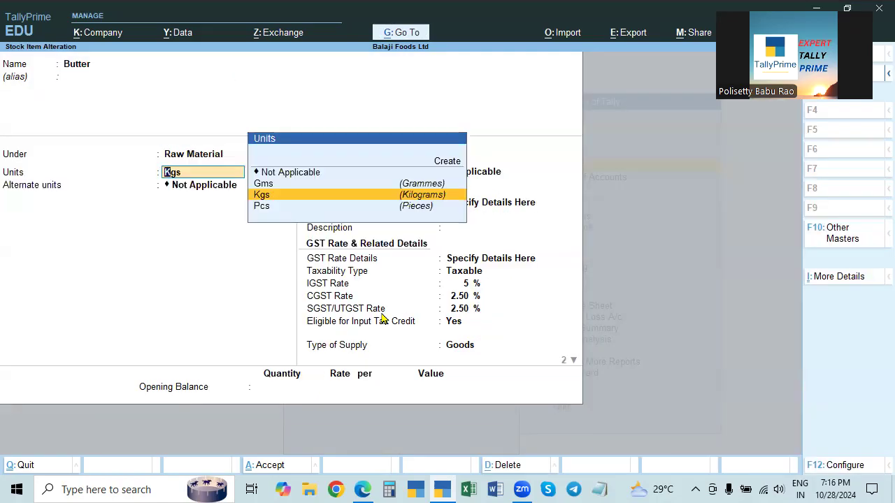
{"action": "key", "text": "Return"}
{"action": "key", "text": "Down"}
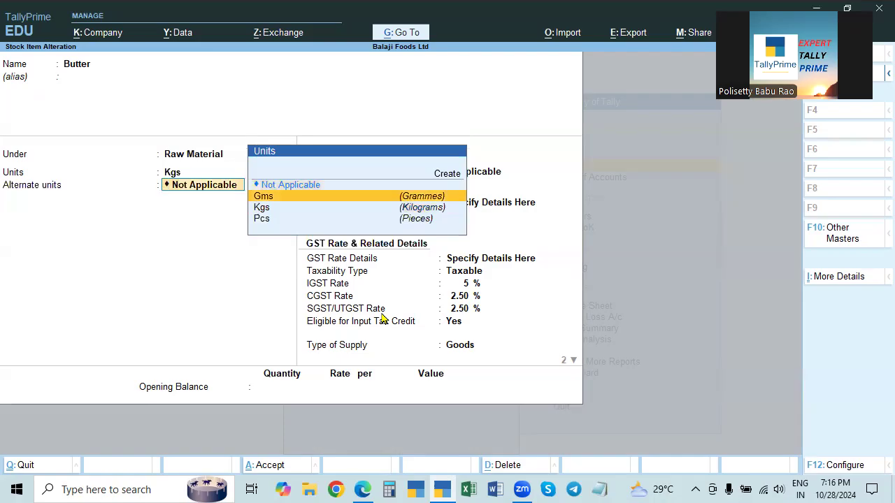
{"action": "key", "text": "Return"}
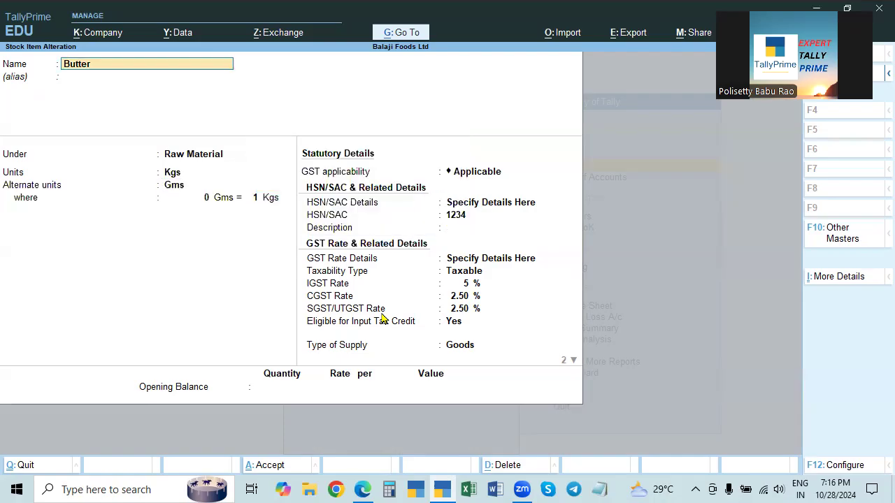
Set Butter's alternate unit conversion to 1000 Gms = 1 Kgs
{"action": "key", "text": "Return"}
{"action": "key", "text": "Return"}
{"action": "key", "text": "Return"}
{"action": "key", "text": "Return"}
{"action": "key", "text": "Return"}
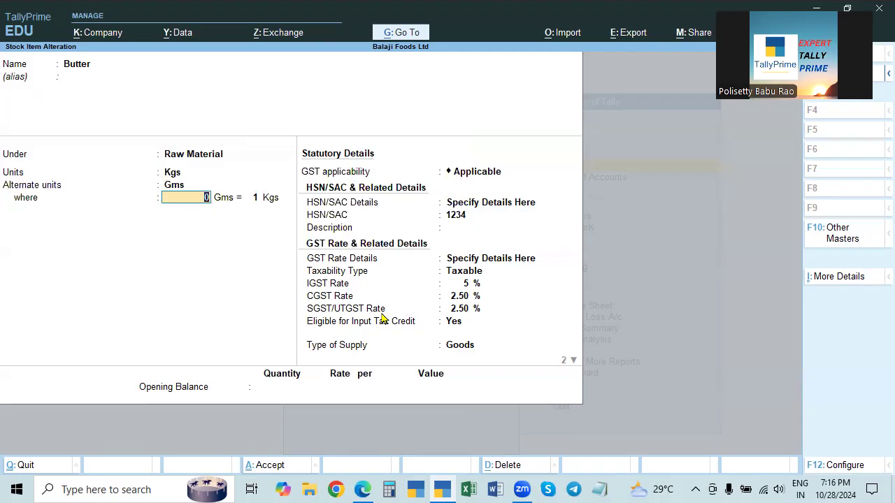
{"action": "type", "text": "1000"}
{"action": "key", "text": "Return"}
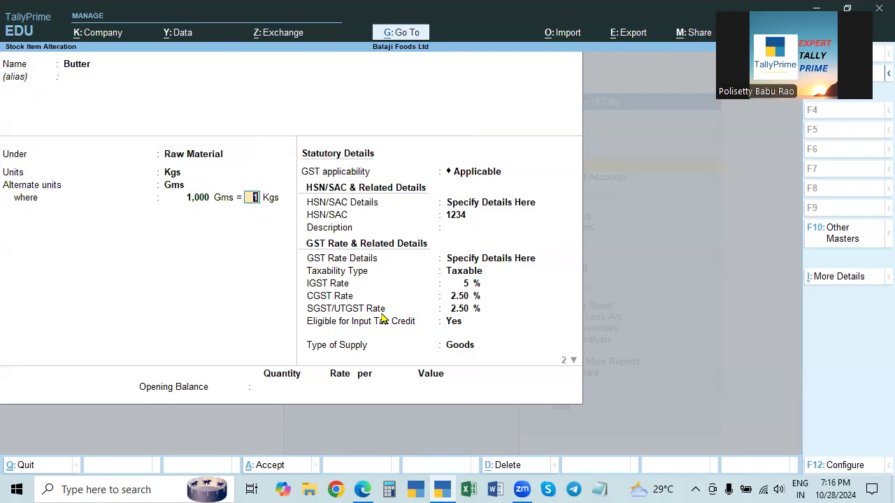
{"action": "key", "text": "Return"}
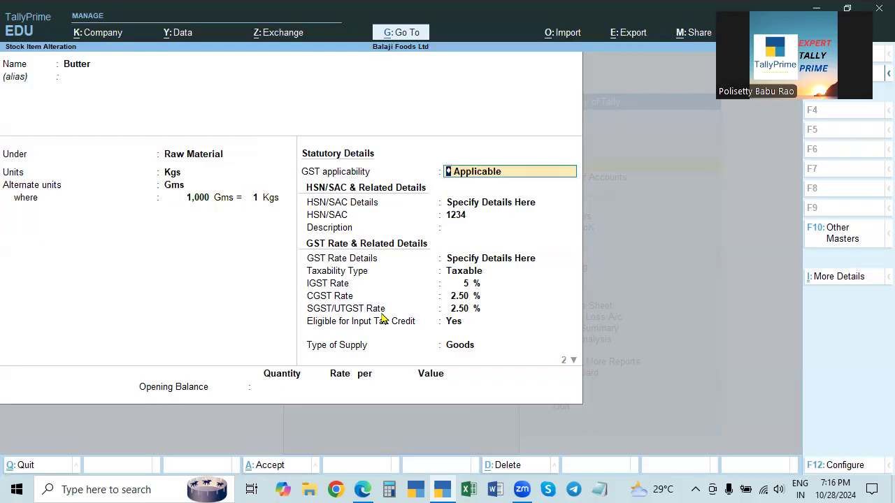
Keep Butter's GST details at HSN/SAC 1234, Taxable and 5% IGST, and save the stock item
{"action": "key", "text": "Return"}
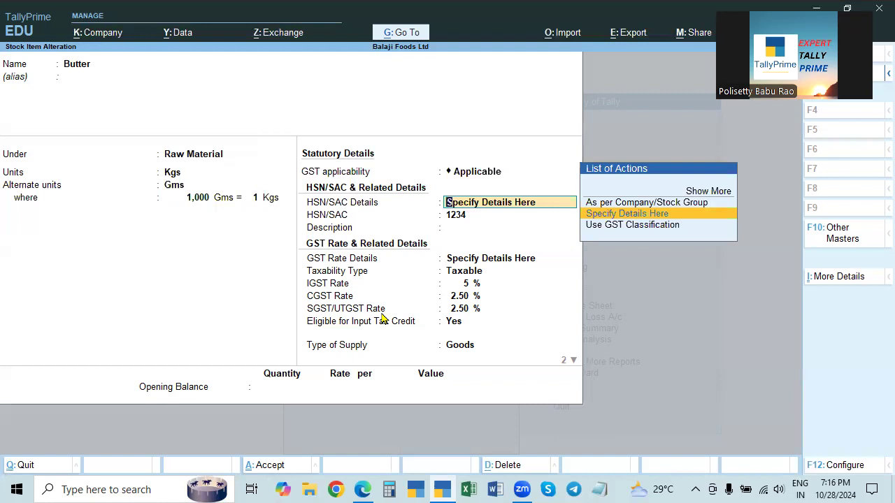
{"action": "key", "text": "Return"}
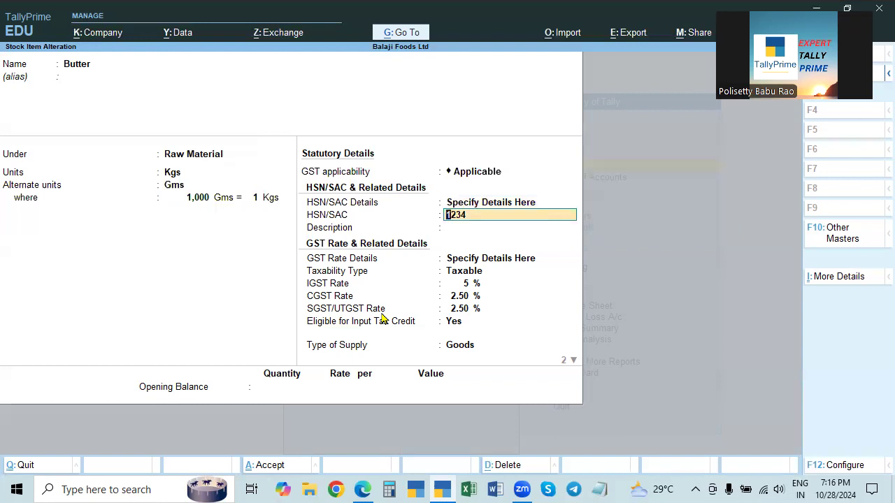
{"action": "key", "text": "alt+Tab"}
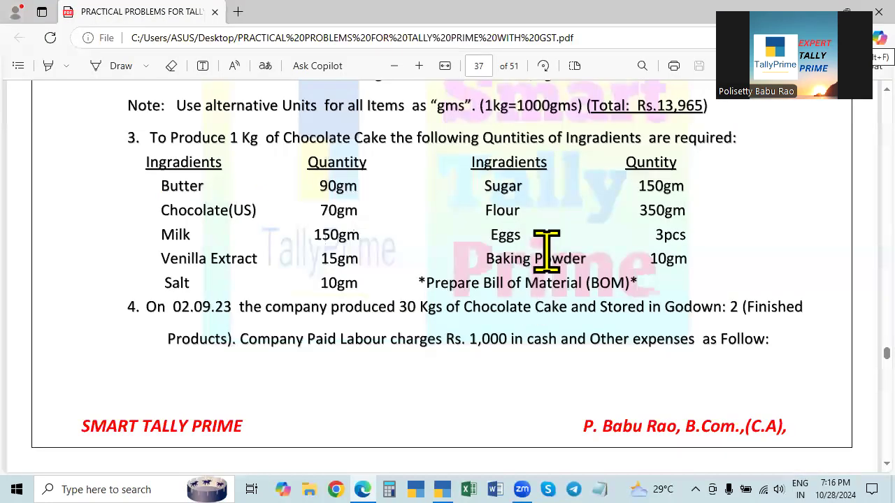
{"action": "key", "text": "alt+Tab"}
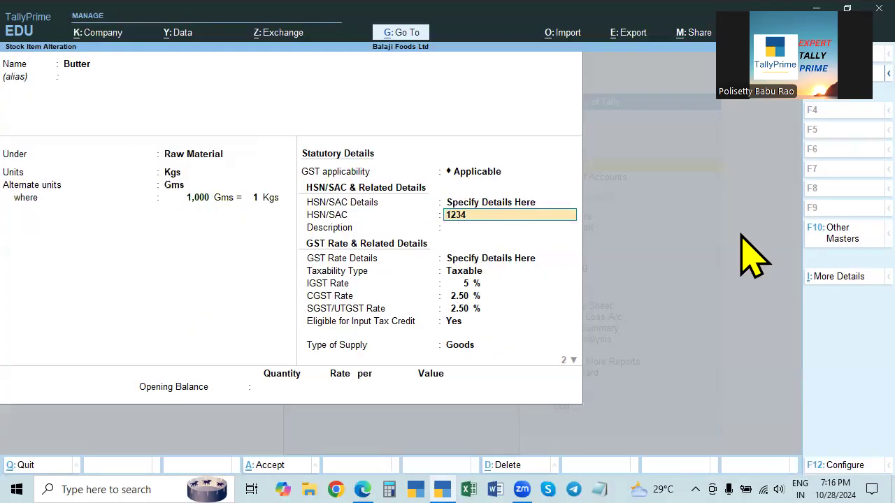
{"action": "key", "text": "Return"}
{"action": "key", "text": "Return"}
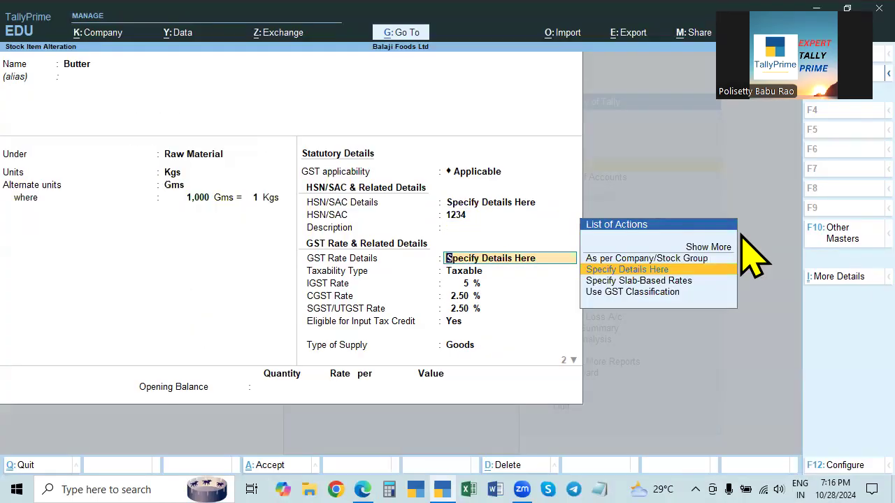
{"action": "key", "text": "Return"}
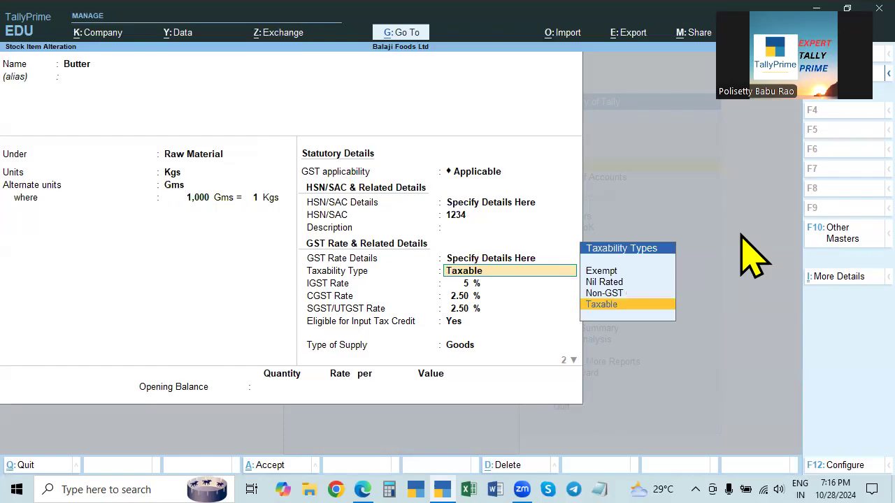
{"action": "key", "text": "Return"}
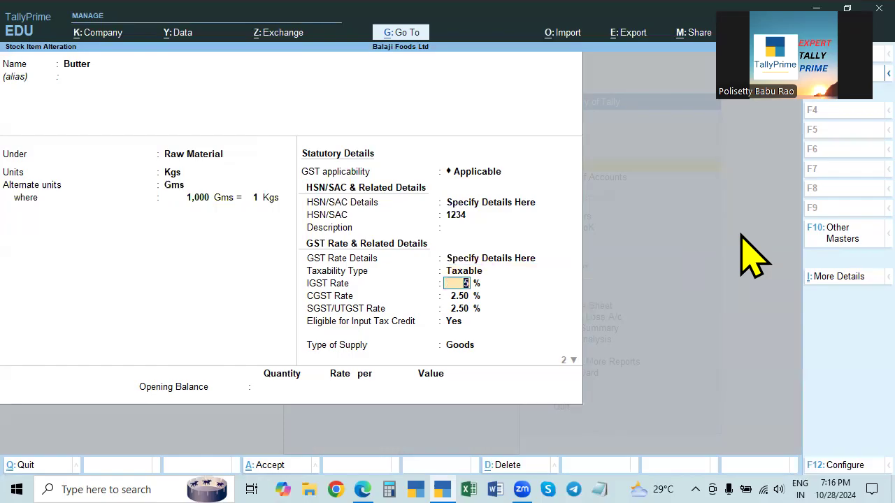
{"action": "key", "text": "Return"}
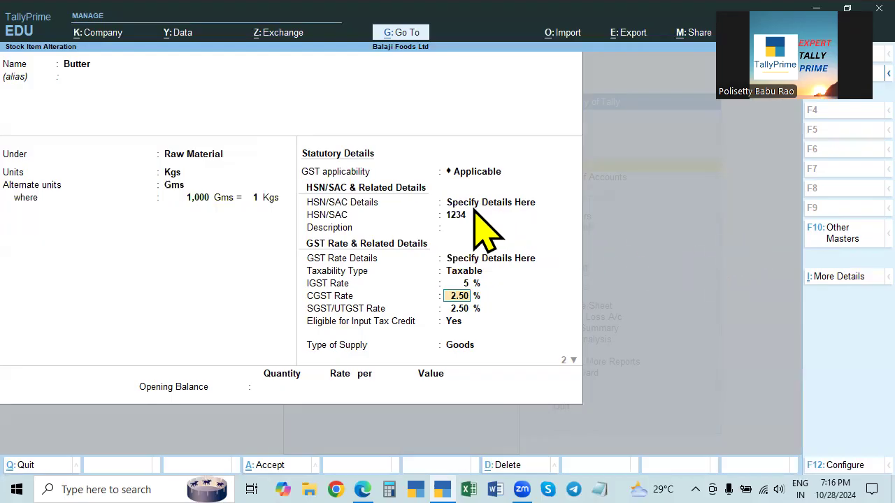
{"action": "key", "text": "ctrl"}
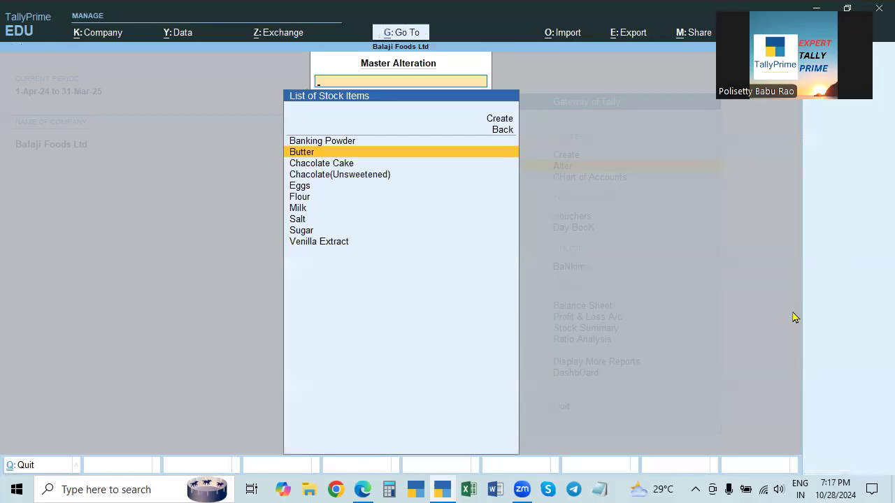
Open the Chacolate(Unsweetened) stock item for alteration, keep Kgs as its unit, and choose Gms as its alternate unit
{"action": "key", "text": "alt+Tab"}
{"action": "key", "text": "alt+Tab"}
{"action": "key", "text": "Down"}
{"action": "key", "text": "Down"}
{"action": "key", "text": "Return"}
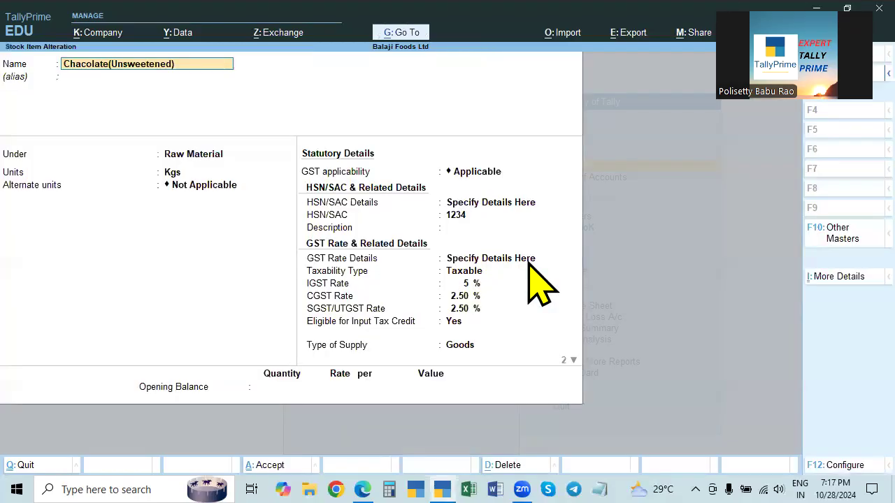
{"action": "key", "text": "Return"}
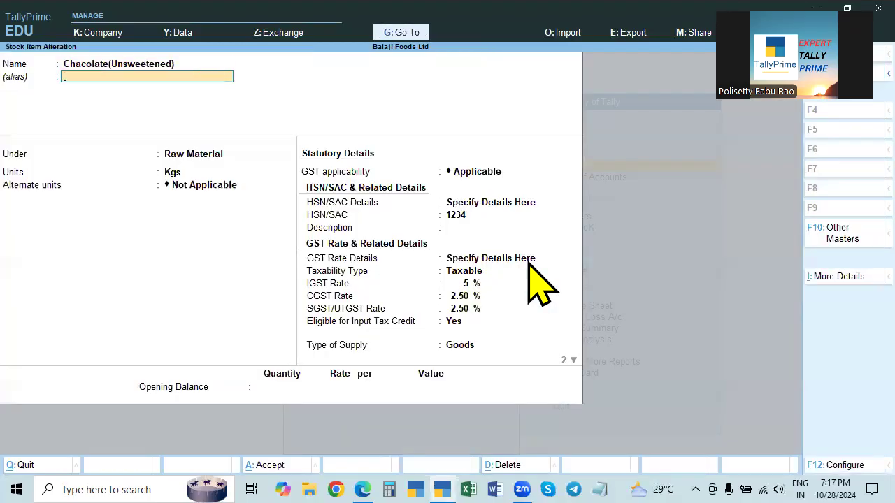
{"action": "key", "text": "Return"}
{"action": "key", "text": "Return"}
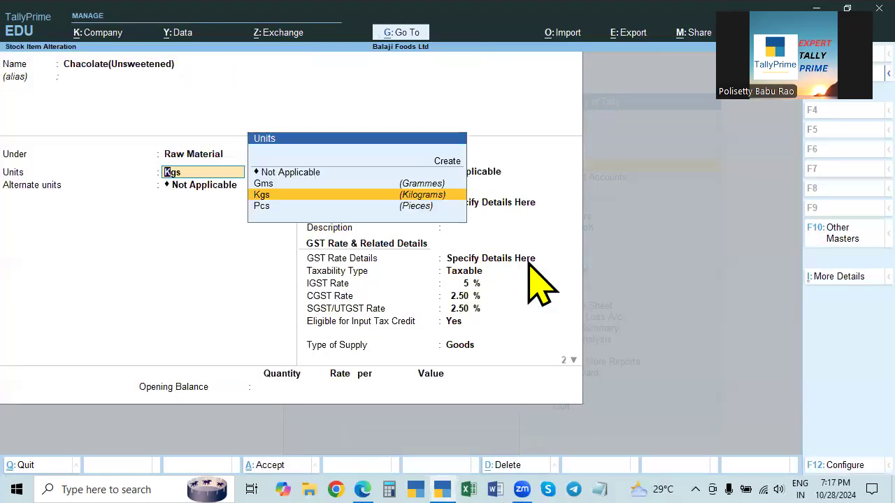
{"action": "key", "text": "Return"}
{"action": "key", "text": "Down"}
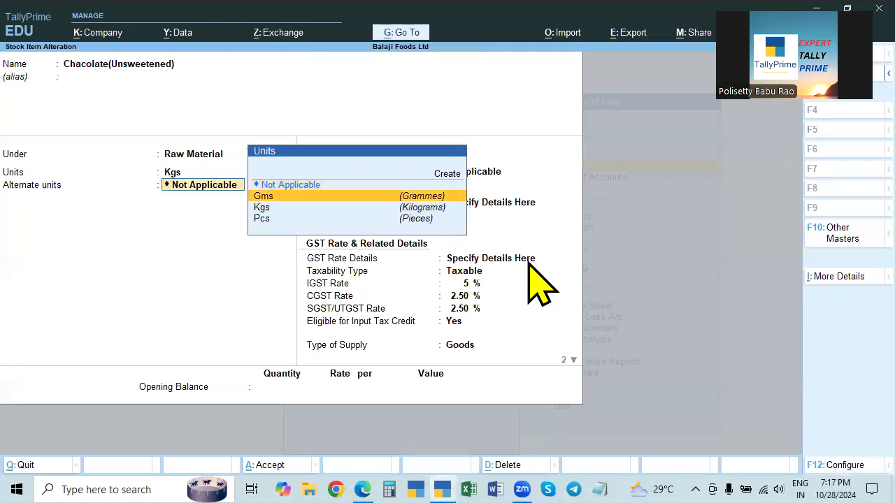
{"action": "key", "text": "Return"}
Set the Chacolate(Unsweetened) conversion to 1000 Gms = 1 Kgs, keep its existing GST details, and save the item
{"action": "type", "text": "1000"}
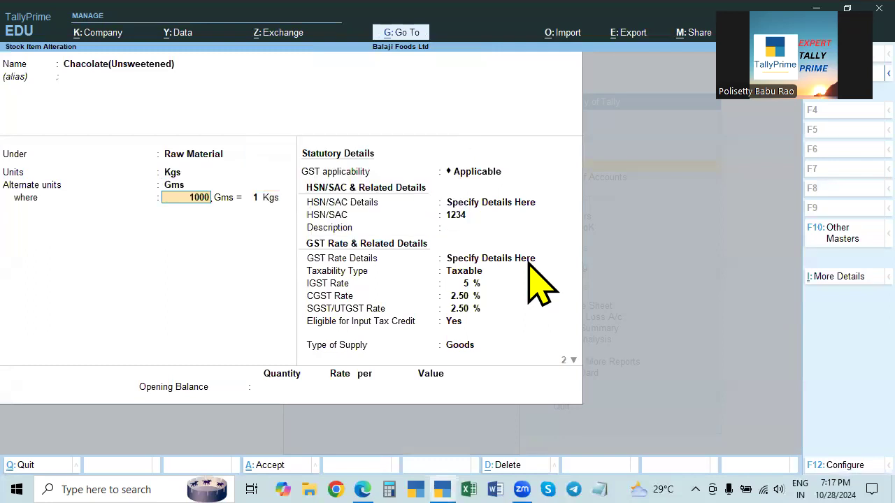
{"action": "key", "text": "Return"}
{"action": "key", "text": "Return"}
{"action": "key", "text": "Return"}
{"action": "key", "text": "Return"}
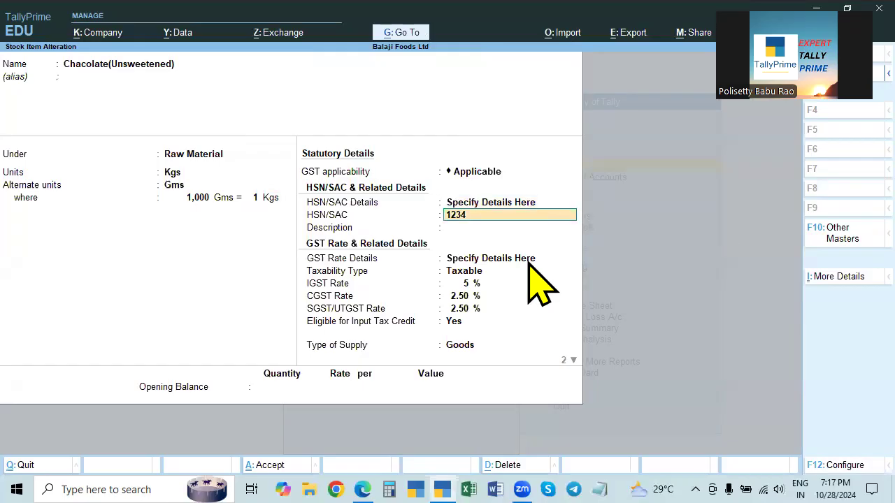
{"action": "key", "text": "Return"}
{"action": "key", "text": "Return"}
{"action": "key", "text": "Return"}
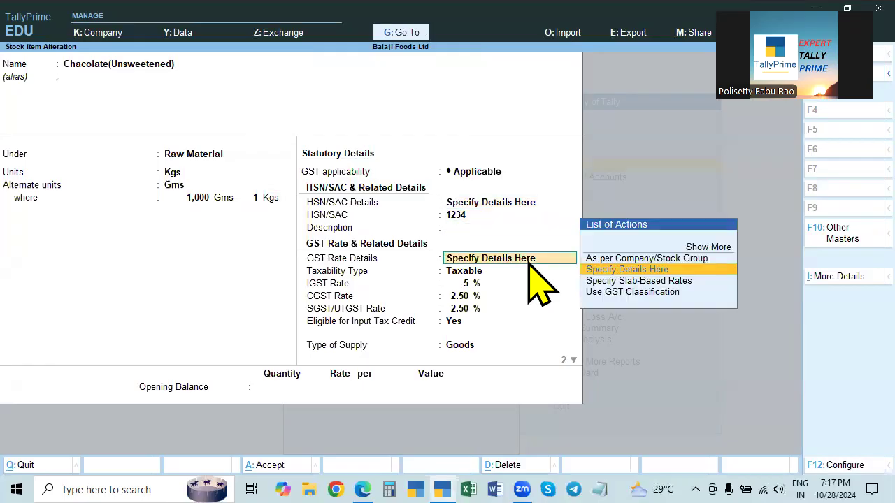
{"action": "key", "text": "Return"}
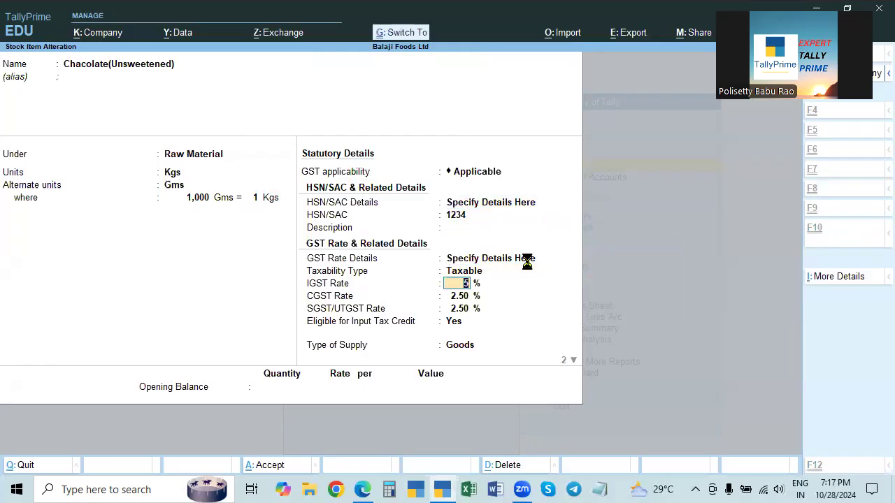
{"action": "key", "text": "ctrl+a"}
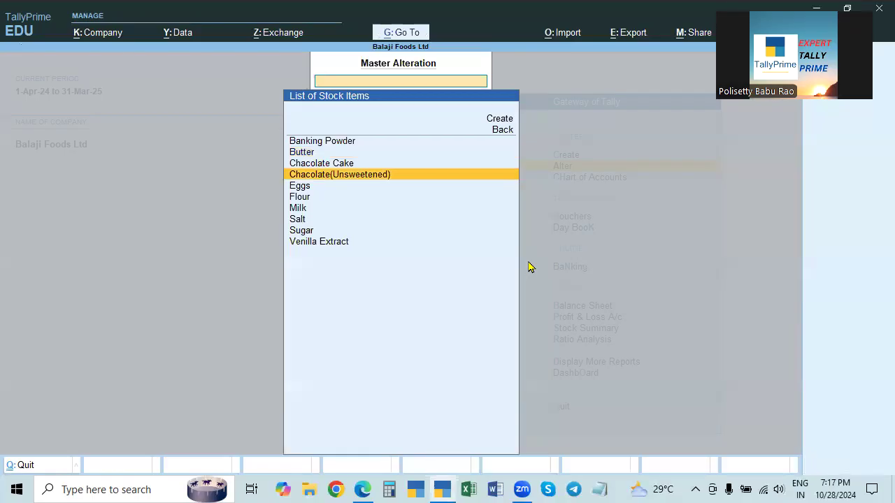
Reopen Butter, keep Goods as the type of supply and Kgs as the Reporting UOM (UQC), and save it
{"action": "key", "text": "Up"}
{"action": "key", "text": "Up"}
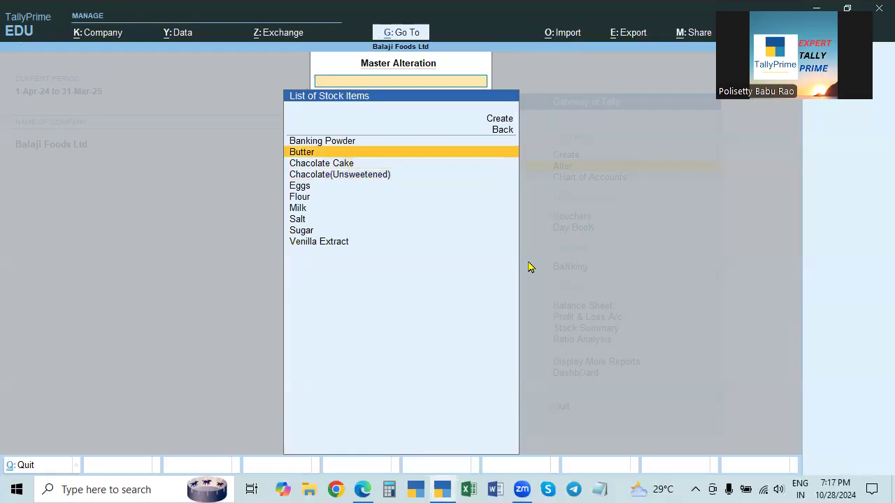
{"action": "key", "text": "Return"}
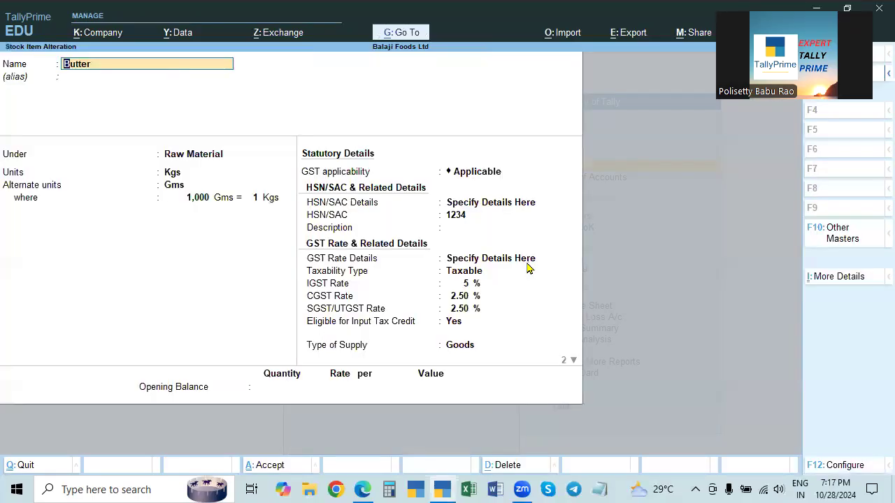
{"action": "left_click", "coordinate": [459, 316]}
{"action": "key", "text": "Return"}
{"action": "key", "text": "Return"}
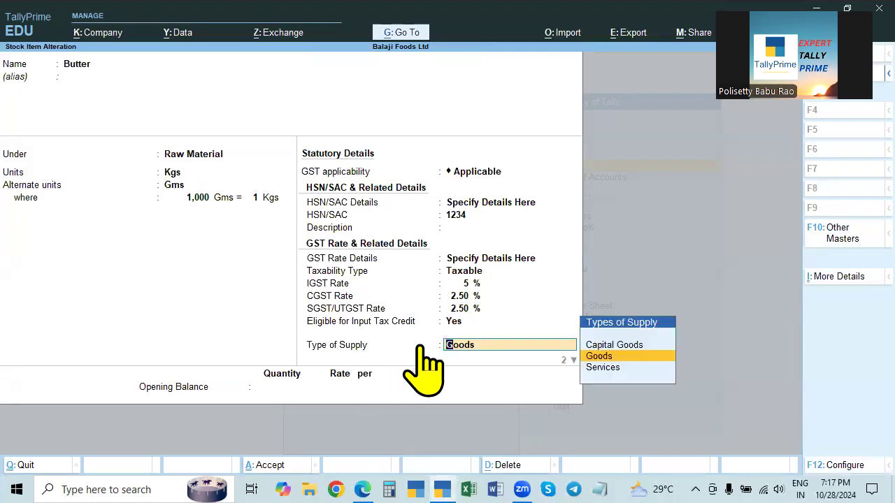
{"action": "key", "text": "Return"}
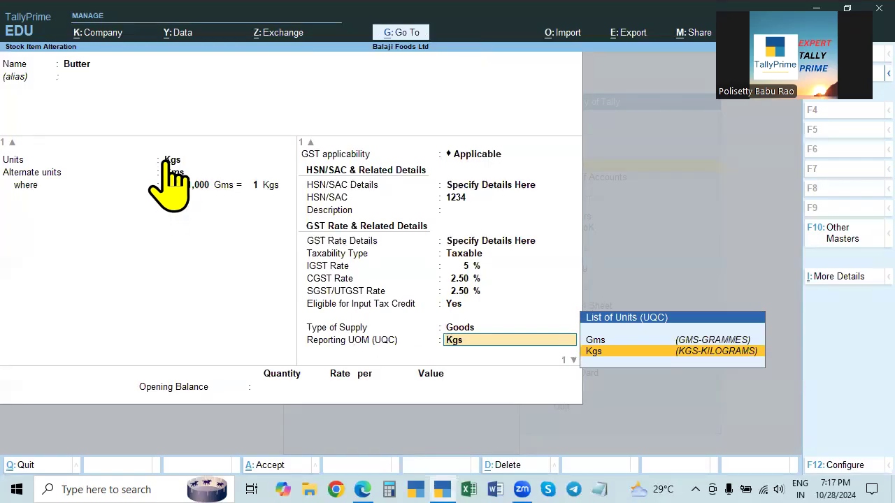
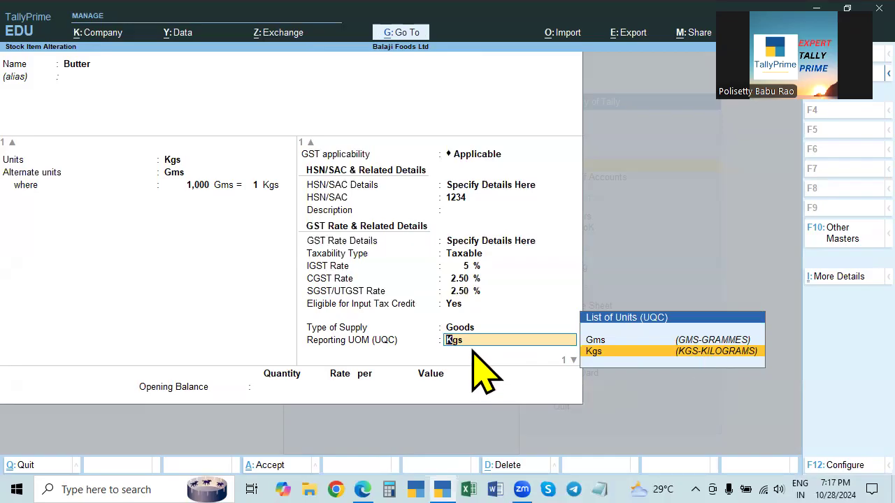
{"action": "key", "text": "Return"}
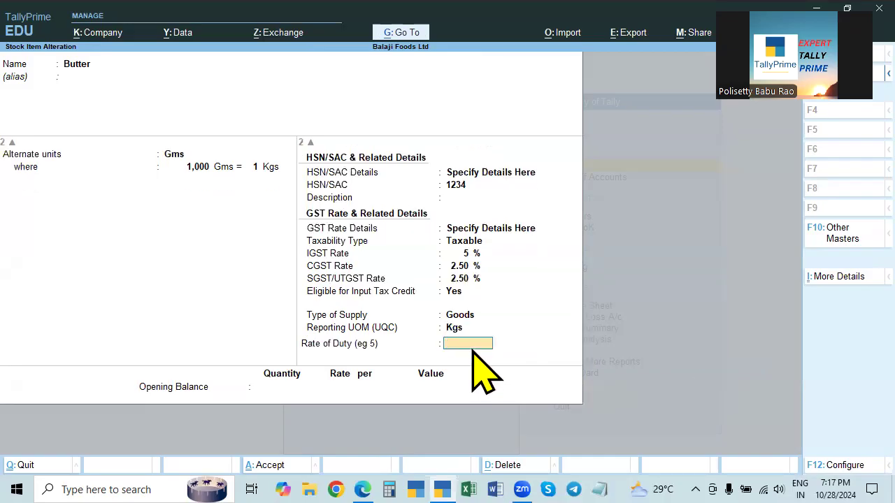
{"action": "key", "text": "ctrl+a"}
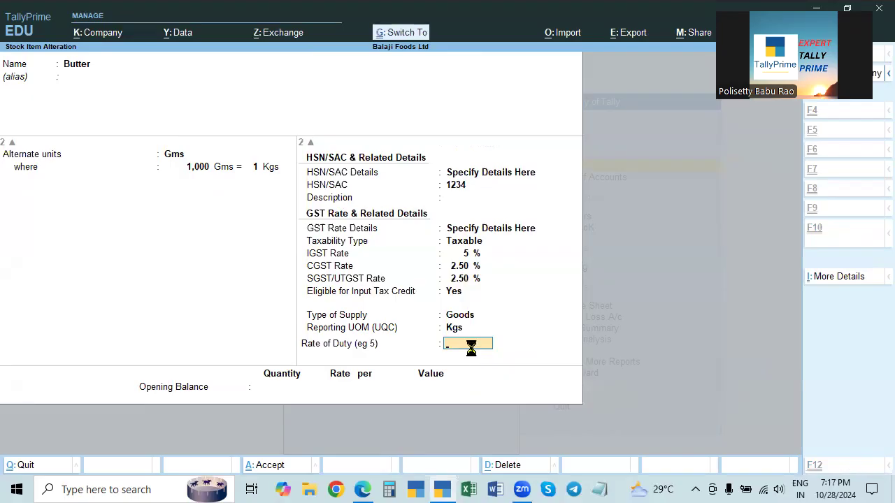
{"action": "key", "text": "Down"}
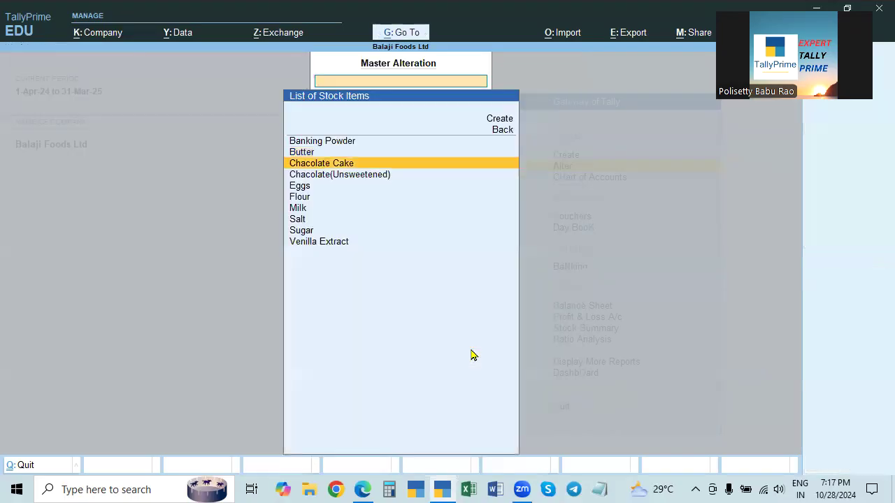
{"action": "key", "text": "Return"}
{"action": "left_click", "coordinate": [469, 323]}
{"action": "key", "text": "Return"}
{"action": "key", "text": "Return"}
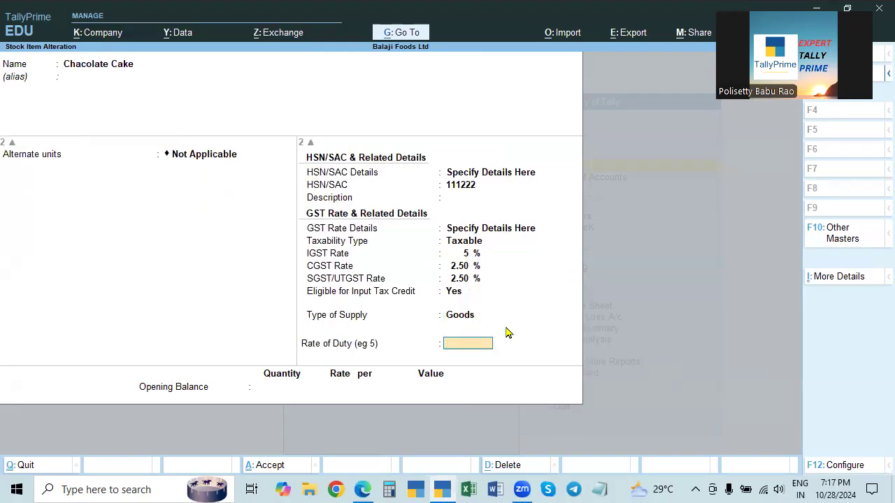
{"action": "key", "text": "Escape"}
{"action": "key", "text": "y"}
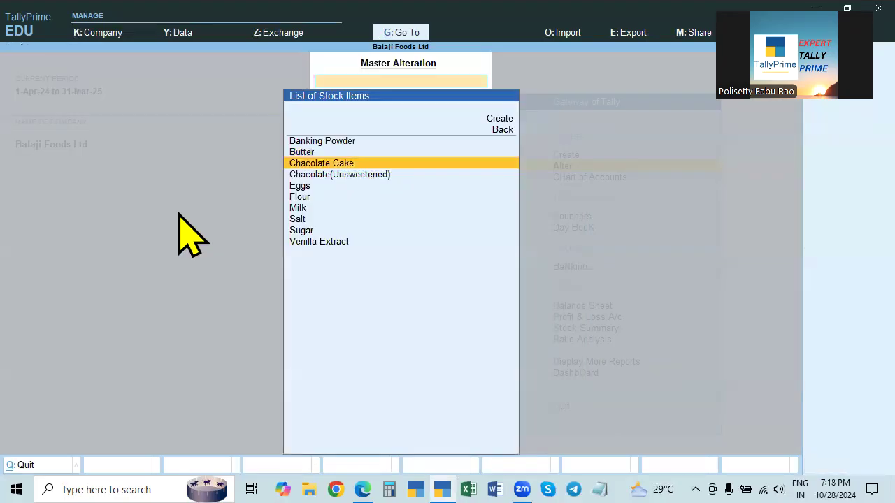
Reopen Chacolate(Unsweetened), keep Goods as the type of supply and Kgs as the Reporting UOM (UQC), and save it
{"action": "key", "text": "Down"}
{"action": "key", "text": "Return"}
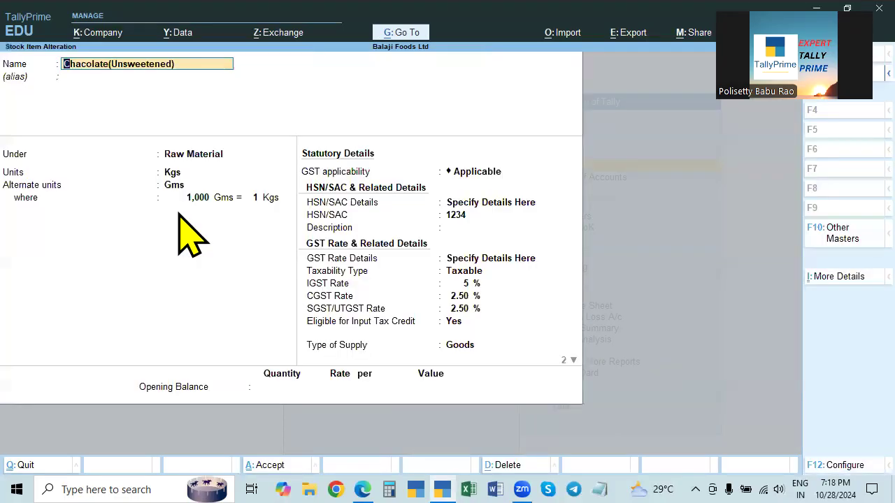
{"action": "left_click", "coordinate": [472, 323]}
{"action": "key", "text": "Return"}
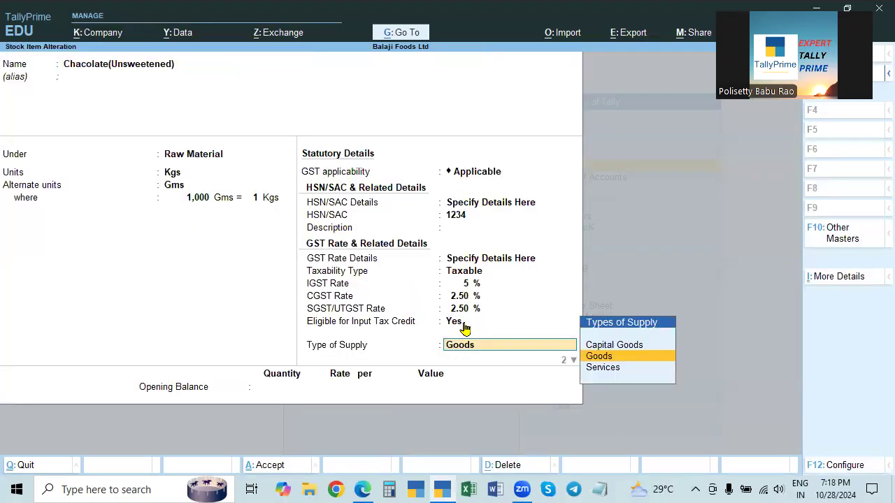
{"action": "key", "text": "Return"}
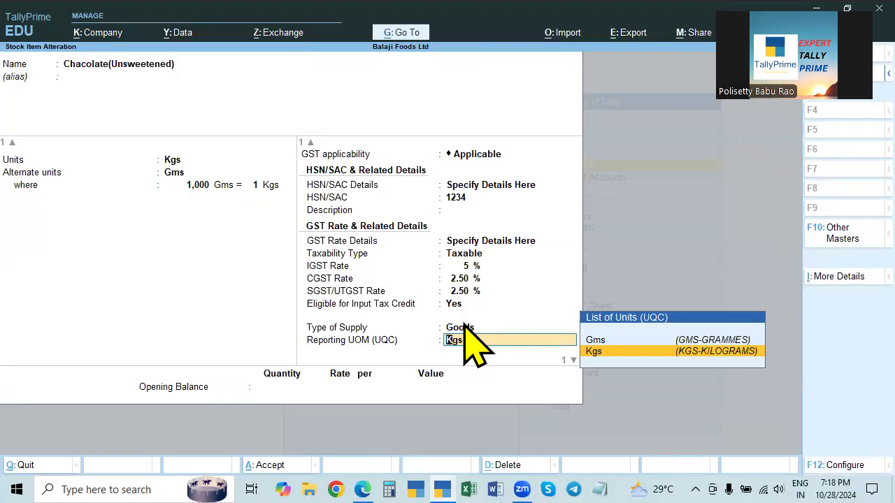
{"action": "key", "text": "Return"}
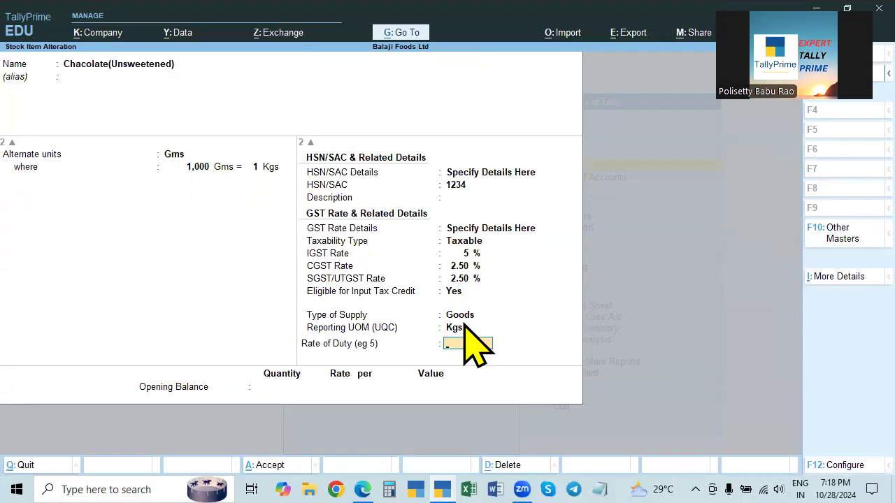
{"action": "key", "text": "Return"}
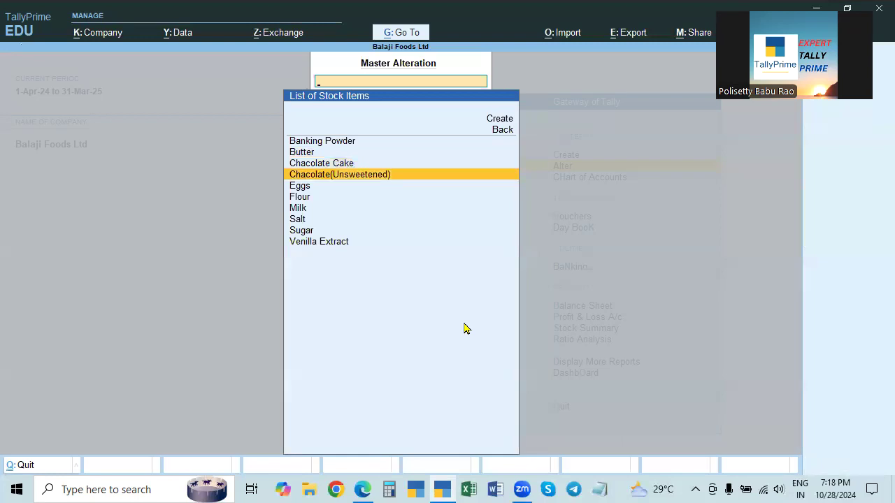
Switch to the PDF to check the ingredient quantities and BOM note, then return to TallyPrime's list of masters to alter
{"action": "key", "text": "alt+Tab"}
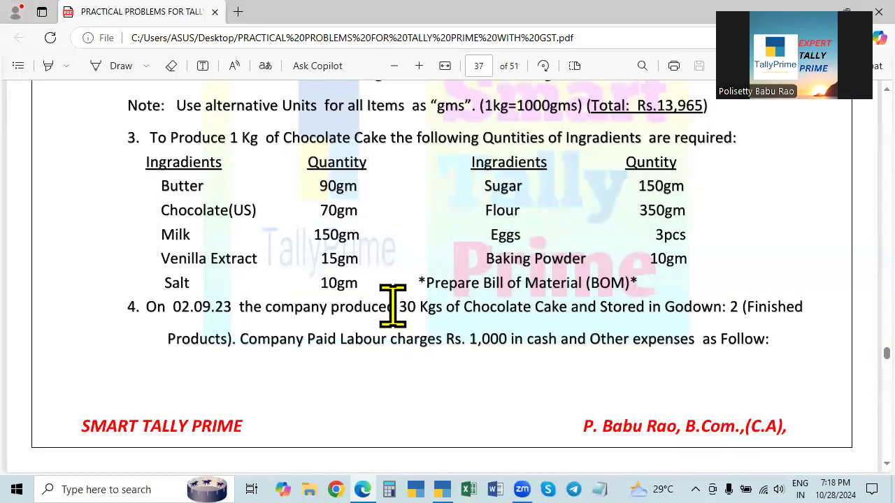
{"action": "key", "text": "alt+Tab"}
{"action": "key", "text": "Escape"}
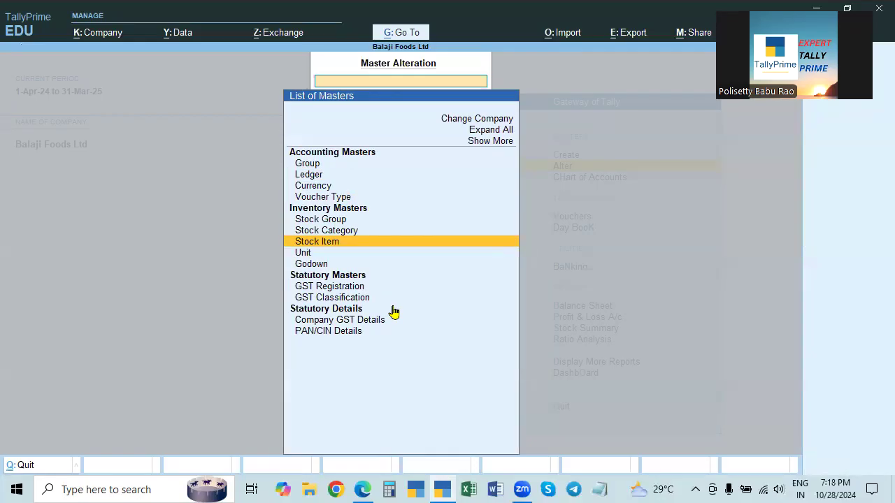
Check the ingredient list in the PDF and open the Milk stock item for alteration in TallyPrime
{"action": "key", "text": "Return"}
{"action": "key", "text": "alt+Tab"}
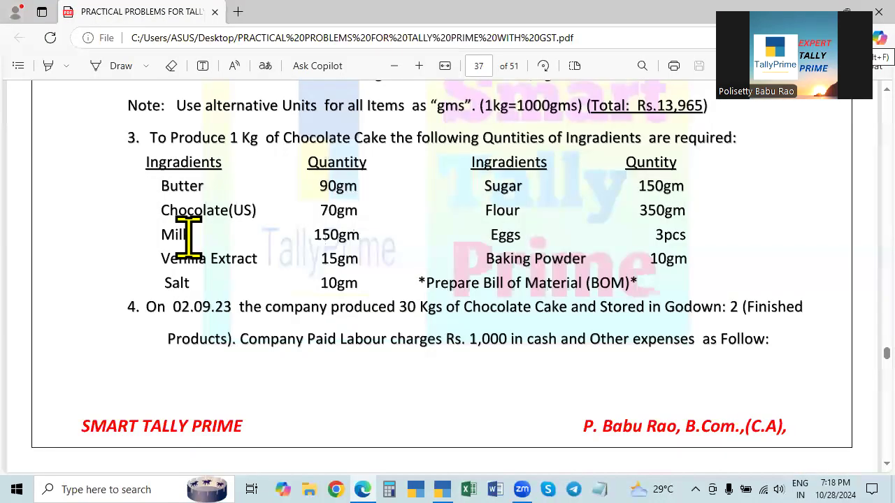
{"action": "key", "text": "alt+Tab"}
{"action": "key", "text": "Down"}
{"action": "key", "text": "Down"}
{"action": "key", "text": "Down"}
{"action": "key", "text": "Down"}
{"action": "key", "text": "Down"}
{"action": "key", "text": "Down"}
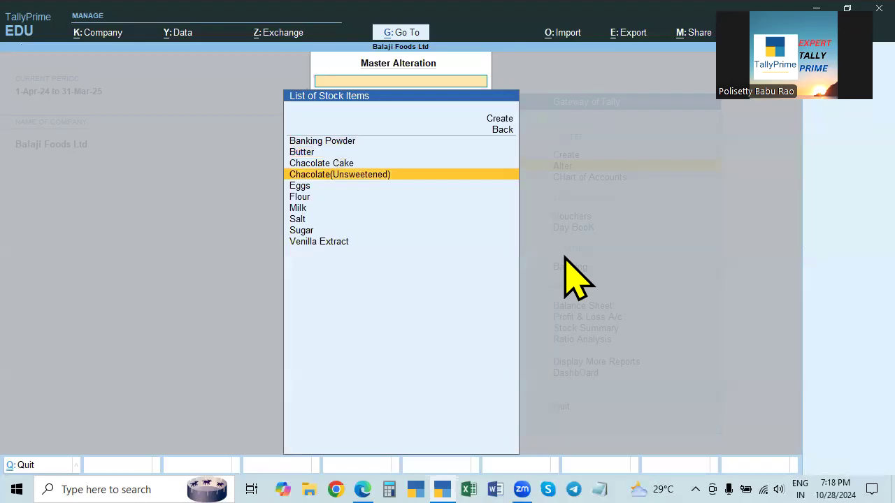
{"action": "key", "text": "Return"}
{"action": "key", "text": "alt+Tab"}
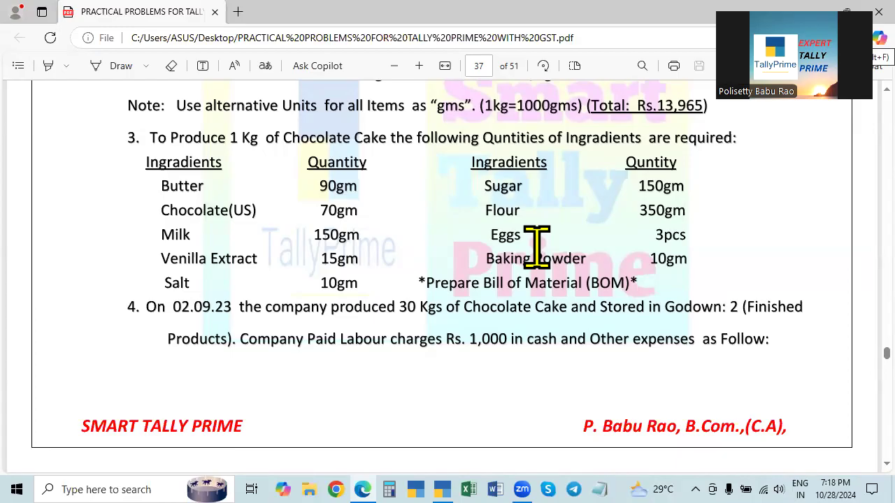
{"action": "key", "text": "alt+Tab"}
{"action": "key", "text": "Return"}
{"action": "key", "text": "Return"}
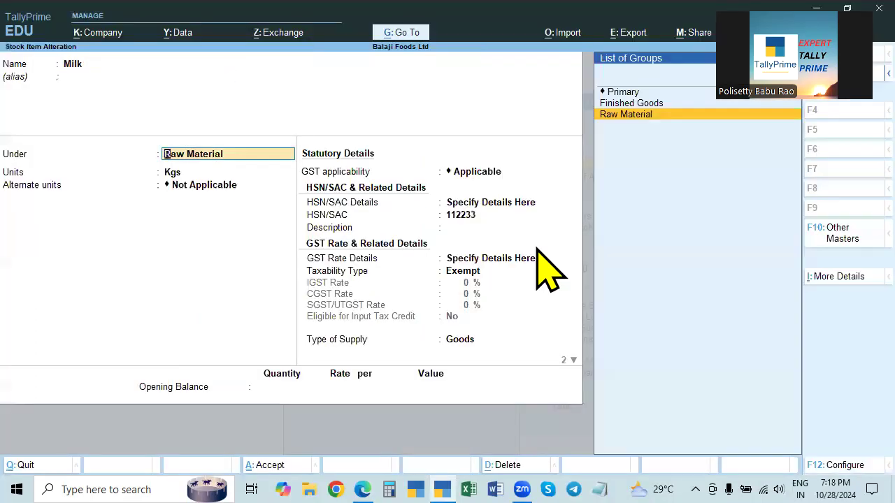
Set Milk's alternate units to Gms with the conversion 1000 Gms = 1 Kgs
{"action": "key", "text": "Return"}
{"action": "key", "text": "Return"}
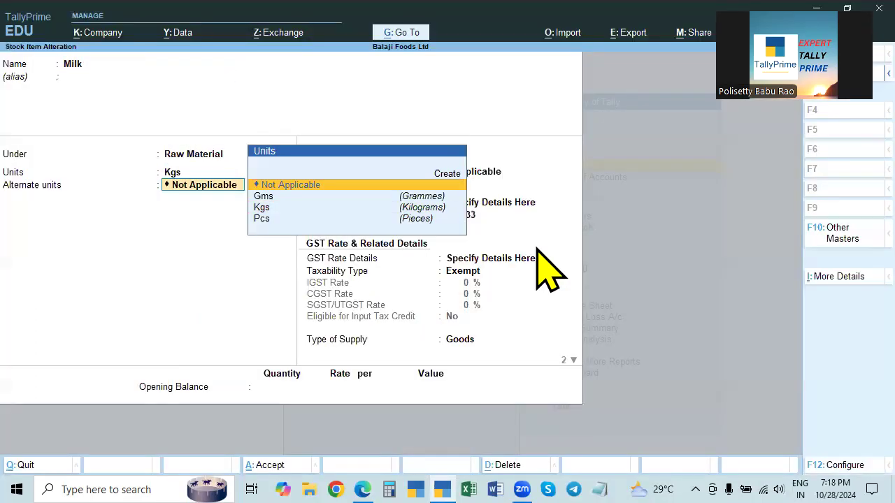
{"action": "key", "text": "Down"}
{"action": "key", "text": "Return"}
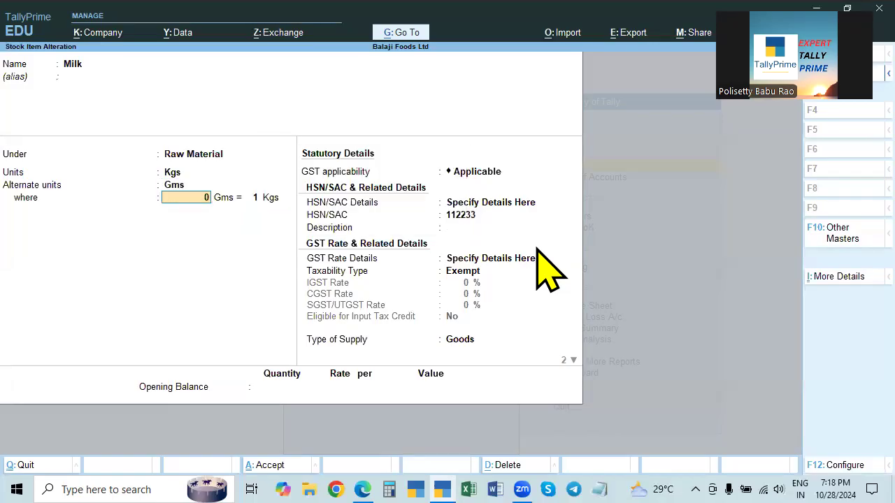
{"action": "type", "text": "100"}
{"action": "key", "text": "Return"}
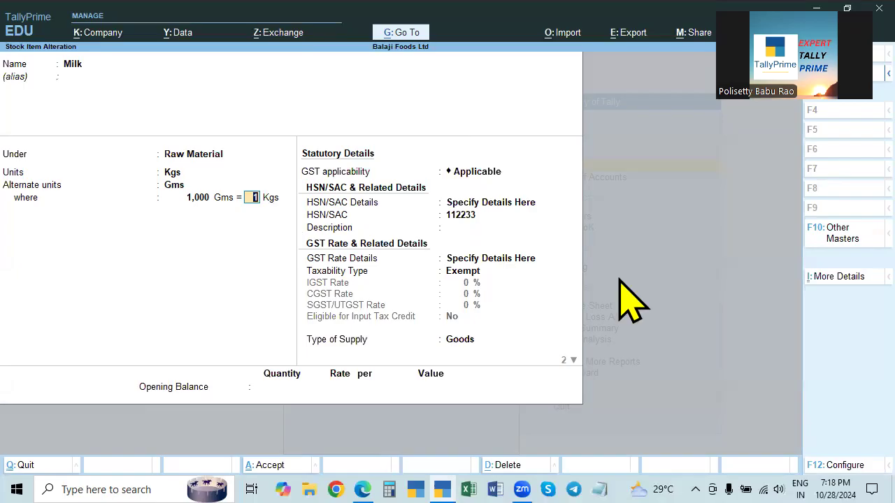
{"action": "key", "text": "Return"}
Keep Milk's HSN/SAC details, Exempt taxability, Goods as type of supply and Kgs as Reporting UOM (UQC), and save the item
{"action": "key", "text": "Return"}
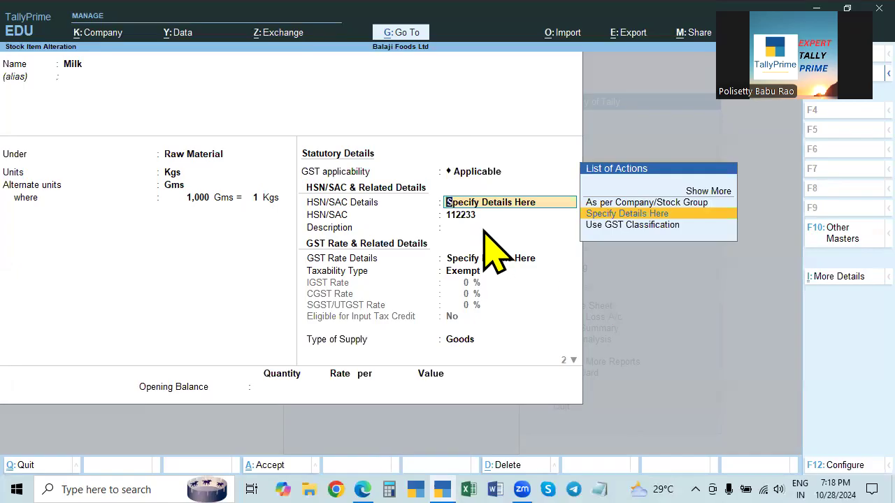
{"action": "left_click", "coordinate": [461, 215]}
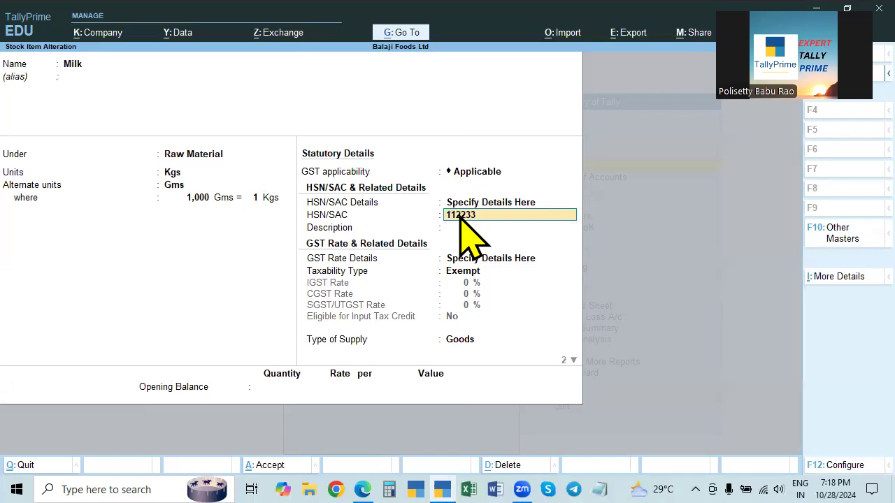
{"action": "key", "text": "Return"}
{"action": "key", "text": "Return"}
{"action": "key", "text": "Return"}
{"action": "key", "text": "Down"}
{"action": "key", "text": "Down"}
{"action": "key", "text": "Down"}
{"action": "key", "text": "Up"}
{"action": "key", "text": "Up"}
{"action": "key", "text": "Up"}
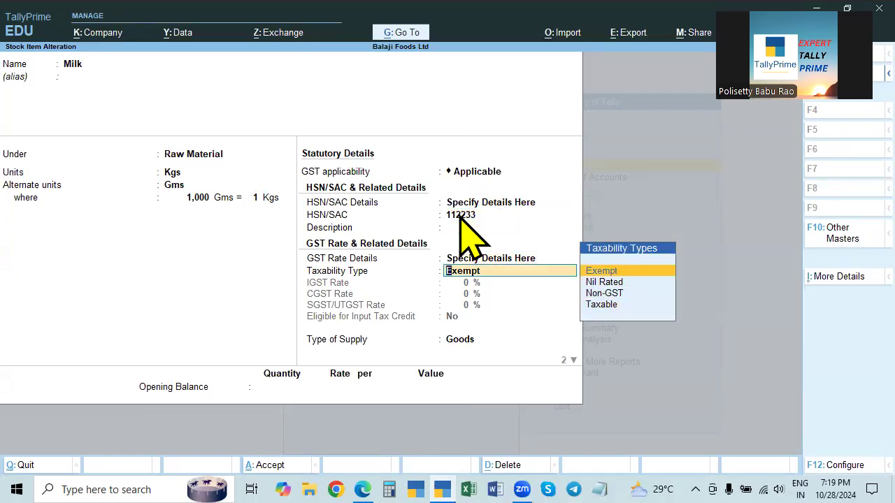
{"action": "key", "text": "Return"}
{"action": "key", "text": "Return"}
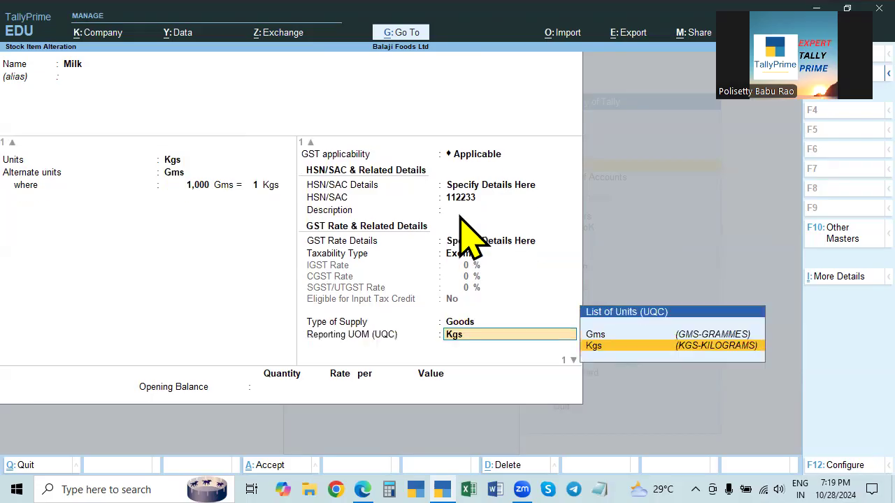
{"action": "key", "text": "Return"}
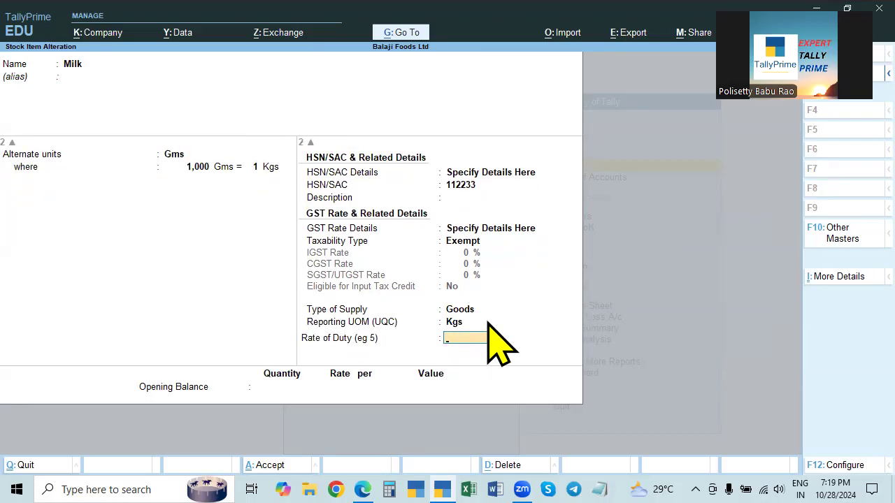
{"action": "key", "text": "ctrl+a"}
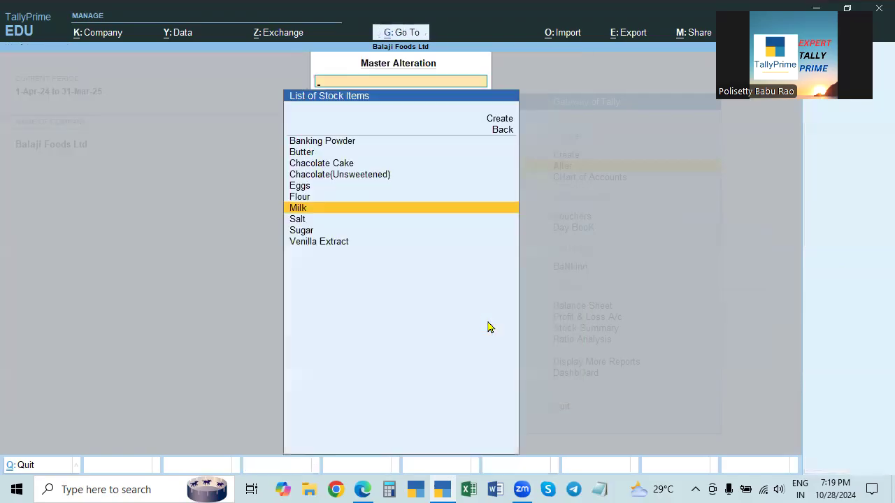
Check the next ingredient in the PDF and open the Venilla Extract stock item for alteration in TallyPrime
{"action": "key", "text": "alt+Tab"}
{"action": "key", "text": "alt+Tab"}
{"action": "key", "text": "Down"}
{"action": "key", "text": "Down"}
{"action": "key", "text": "Down"}
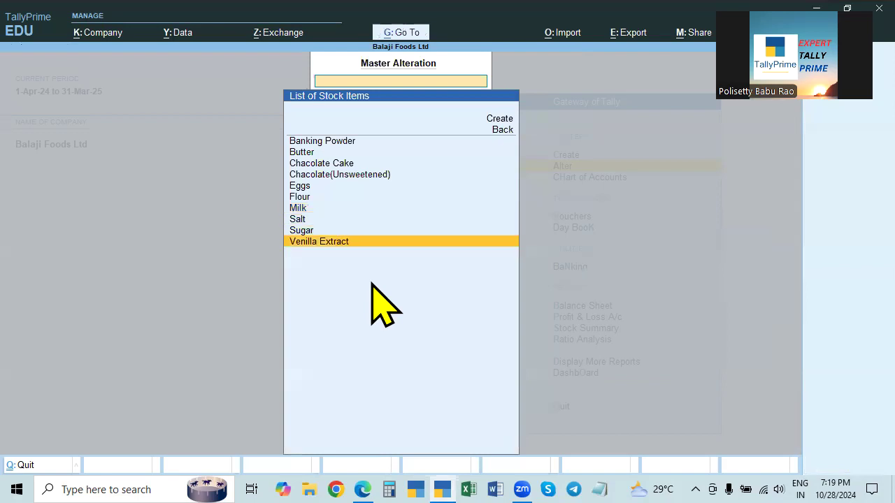
{"action": "key", "text": "Return"}
Keep Venilla Extract under Raw Material in Kgs and set its alternate units to Gms, with 1000 Gms = 1 Kgs
{"action": "key", "text": "Return"}
{"action": "key", "text": "Return"}
{"action": "key", "text": "Return"}
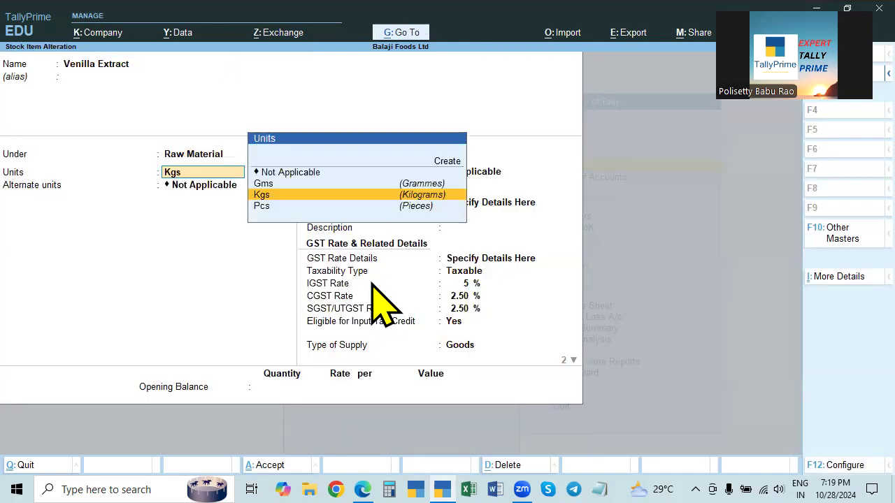
{"action": "key", "text": "Return"}
{"action": "key", "text": "Down"}
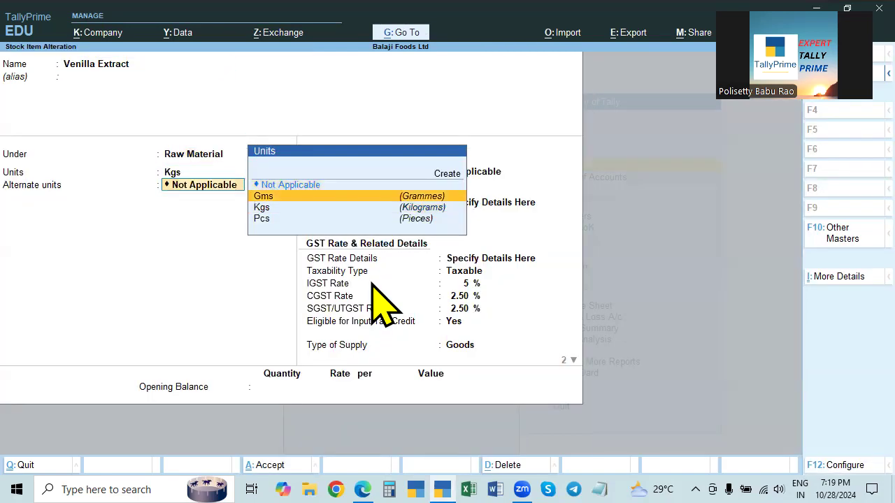
{"action": "key", "text": "Return"}
{"action": "type", "text": "1000"}
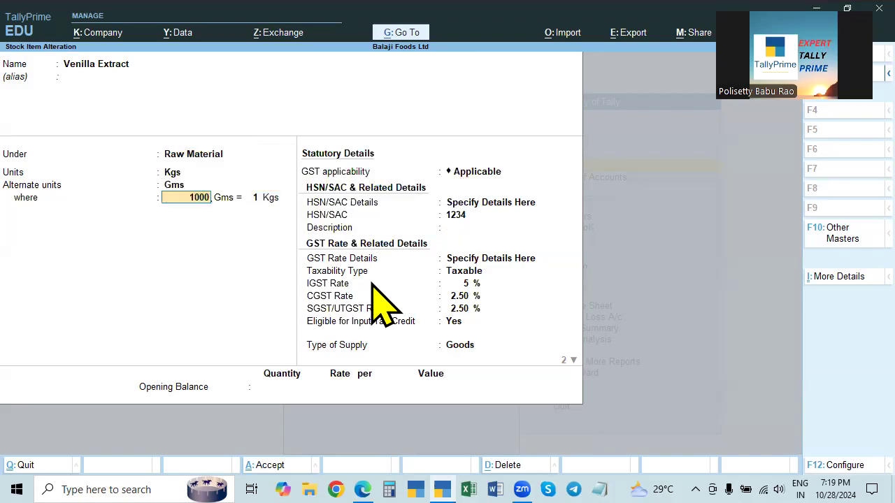
{"action": "key", "text": "Return"}
{"action": "key", "text": "Return"}
Keep Venilla Extract's taxable GST details, Goods as type of supply and Kgs as Reporting UOM (UQC), and save the item
{"action": "key", "text": "Return"}
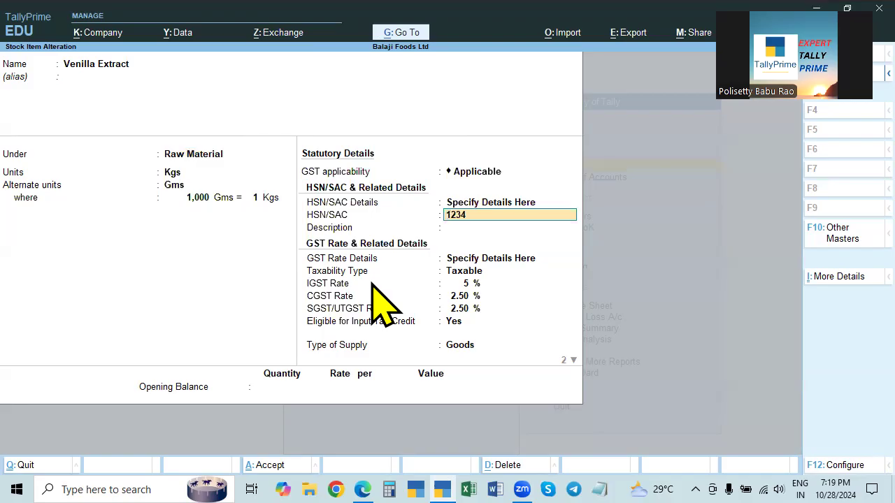
{"action": "key", "text": "Return"}
{"action": "key", "text": "Return"}
{"action": "key", "text": "Return"}
{"action": "key", "text": "Return"}
{"action": "key", "text": "Return"}
{"action": "key", "text": "Return"}
{"action": "key", "text": "Return"}
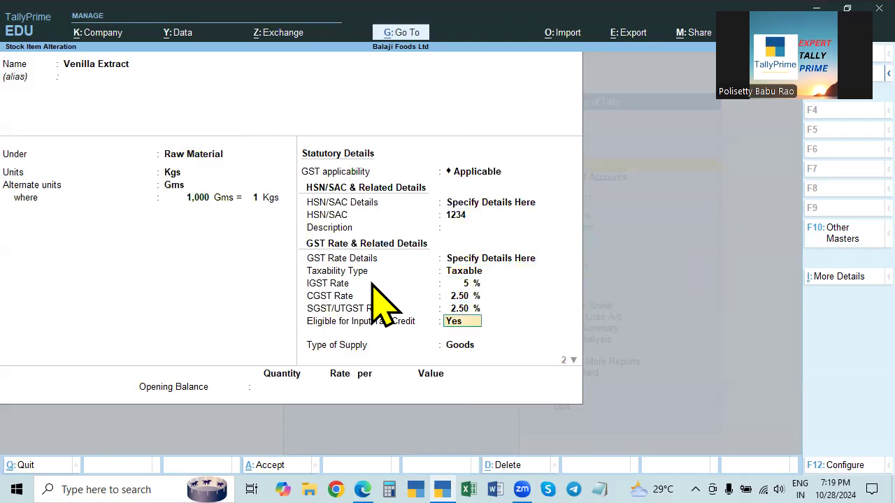
{"action": "key", "text": "Return"}
{"action": "key", "text": "Return"}
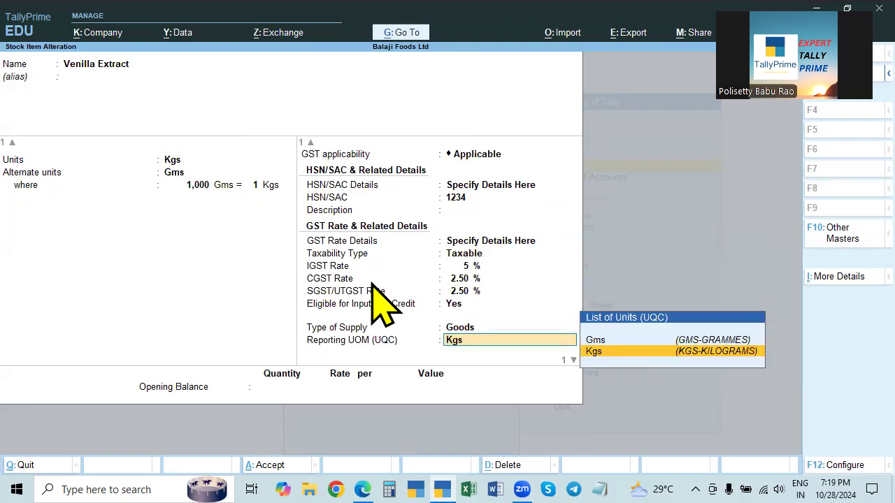
{"action": "key", "text": "Return"}
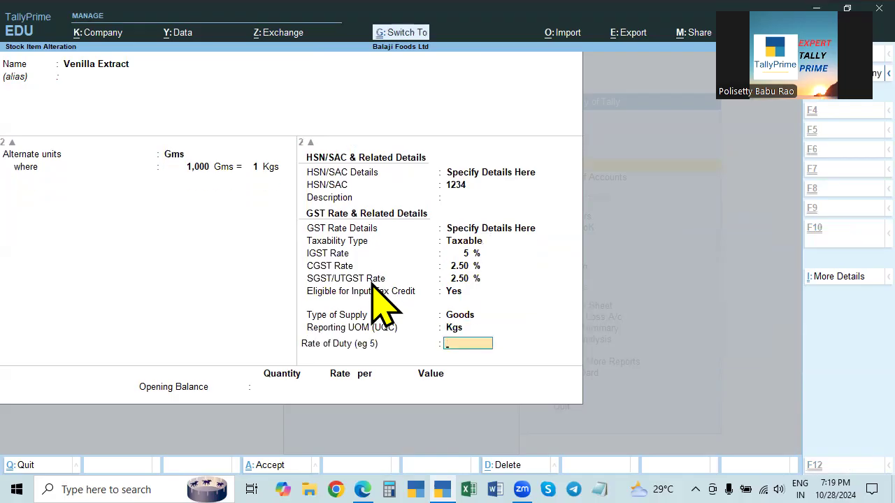
{"action": "key", "text": "ctrl+a"}
Check the PDF for the next ingredient and open the Salt stock item for alteration in TallyPrime
{"action": "key", "text": "alt+Tab"}
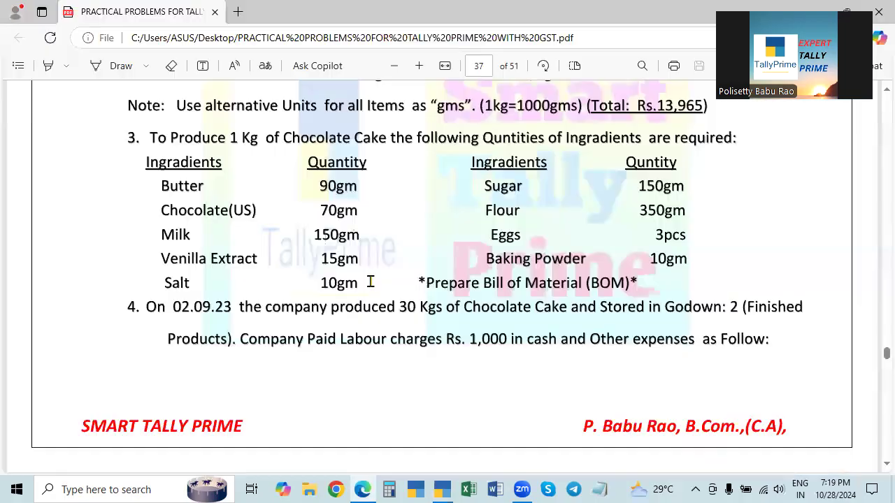
{"action": "key", "text": "alt+Tab"}
{"action": "type", "text": "Sa"}
{"action": "key", "text": "Return"}
Keep Salt under Raw Material in Kgs and set its alternate units to Gms, with 1000 Gms = 1 Kgs
{"action": "key", "text": "Return"}
{"action": "key", "text": "Return"}
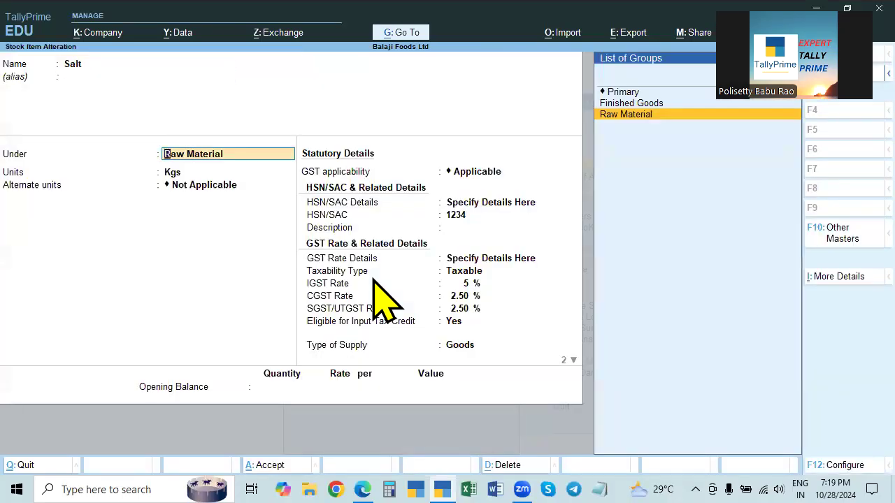
{"action": "key", "text": "Return"}
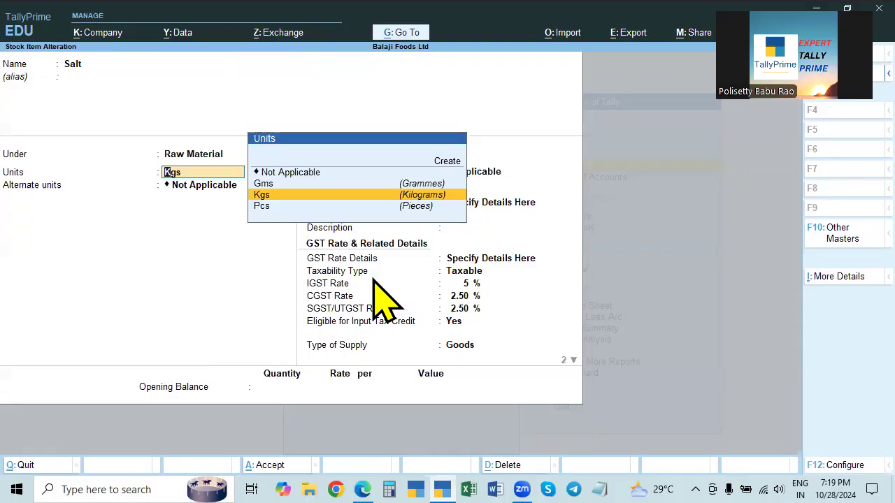
{"action": "key", "text": "Return"}
{"action": "key", "text": "Down"}
{"action": "key", "text": "Return"}
{"action": "type", "text": "1,000"}
{"action": "key", "text": "Return"}
{"action": "key", "text": "Return"}
Keep Salt's taxable GST details, Goods as type of supply and Kgs as Reporting UOM (UQC), and save the item
{"action": "key", "text": "Return"}
{"action": "key", "text": "Return"}
{"action": "key", "text": "Return"}
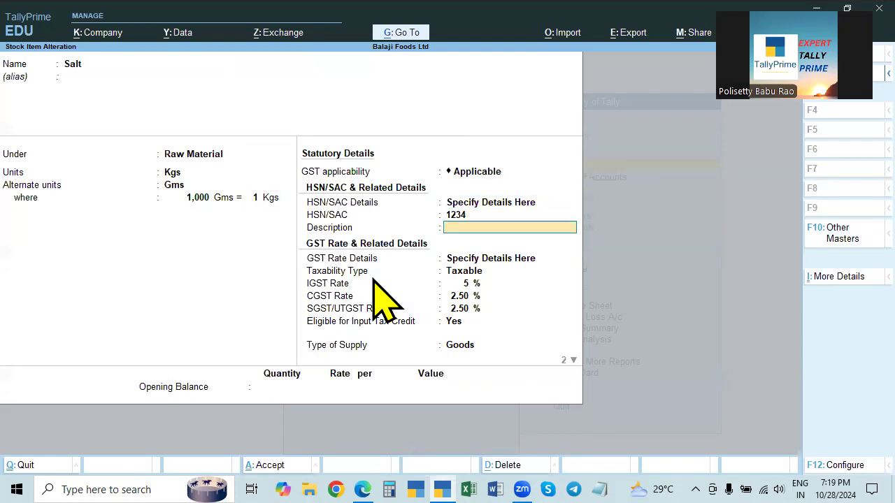
{"action": "key", "text": "Return"}
{"action": "key", "text": "Return"}
{"action": "key", "text": "Return"}
{"action": "key", "text": "Return"}
{"action": "key", "text": "Return"}
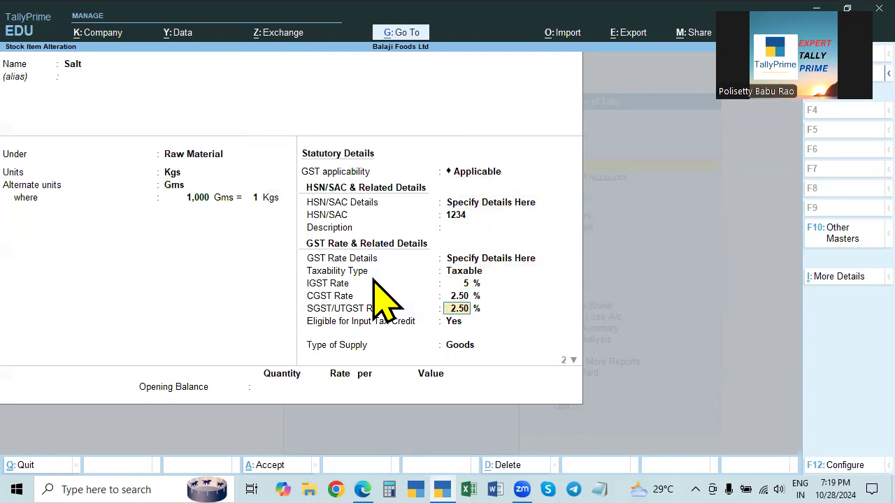
{"action": "key", "text": "Return"}
{"action": "key", "text": "Return"}
{"action": "key", "text": "Return"}
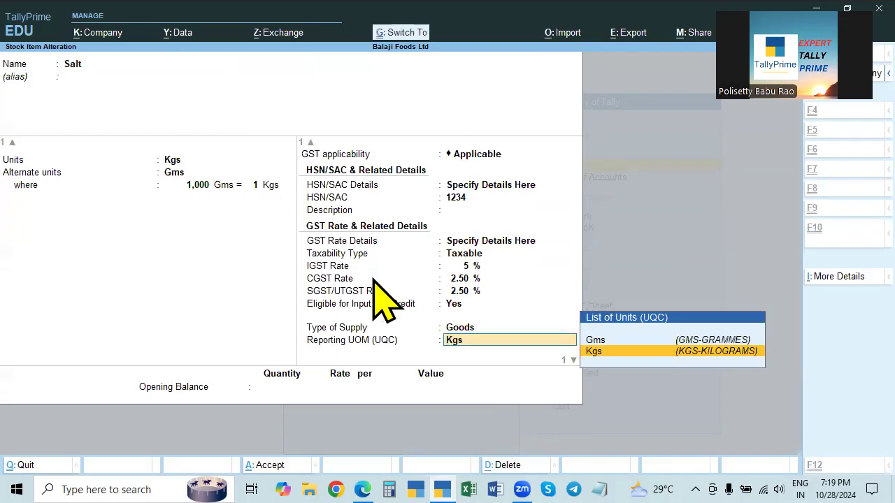
{"action": "key", "text": "ctrl+a"}
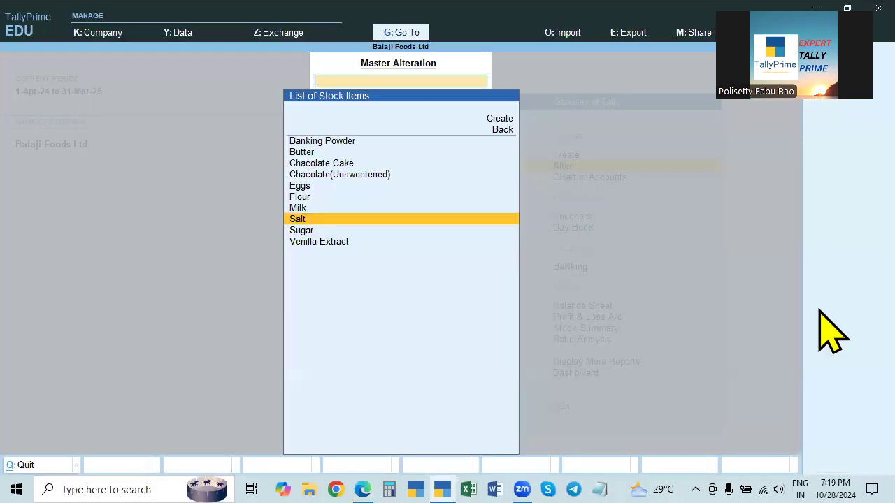
Open the Sugar stock item and set its alternate units to Gms with the conversion 1000 Gms = 1 Kgs
{"action": "type", "text": "Su"}
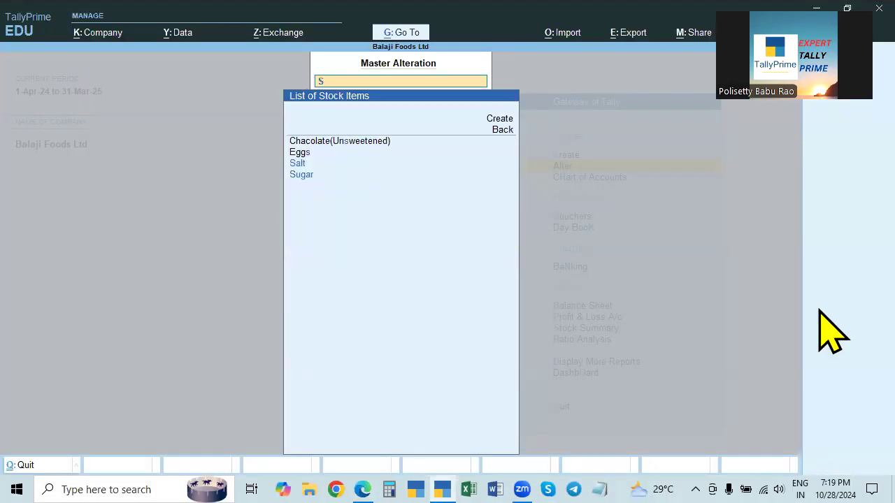
{"action": "key", "text": "Return"}
{"action": "key", "text": "Return"}
{"action": "key", "text": "Return"}
{"action": "key", "text": "Return"}
{"action": "key", "text": "Return"}
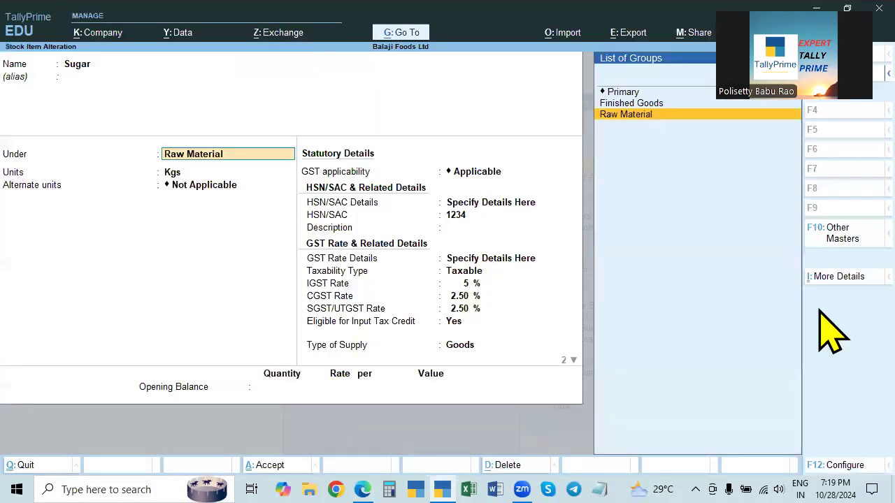
{"action": "key", "text": "Down"}
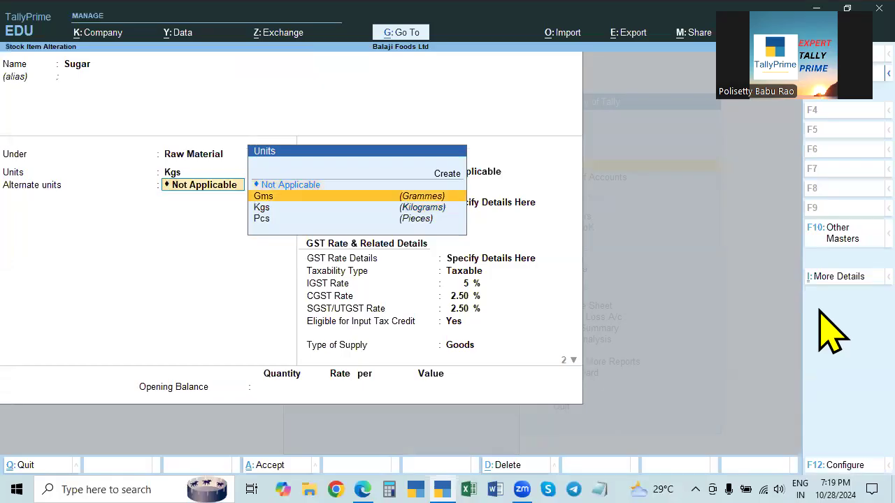
{"action": "key", "text": "Return"}
{"action": "type", "text": "1,00"}
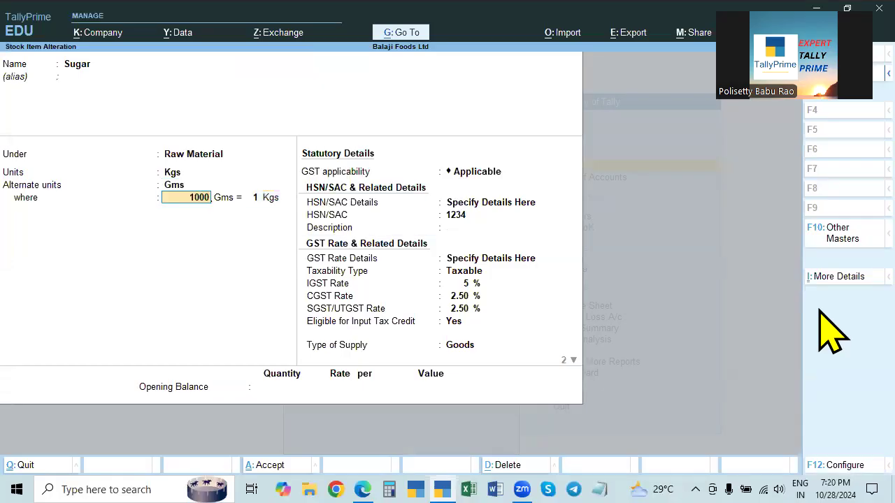
{"action": "type", "text": "0"}
{"action": "key", "text": "Return"}
{"action": "key", "text": "Return"}
Keep Sugar's HSN/SAC details and Taxable taxability type, and save the item
{"action": "key", "text": "Return"}
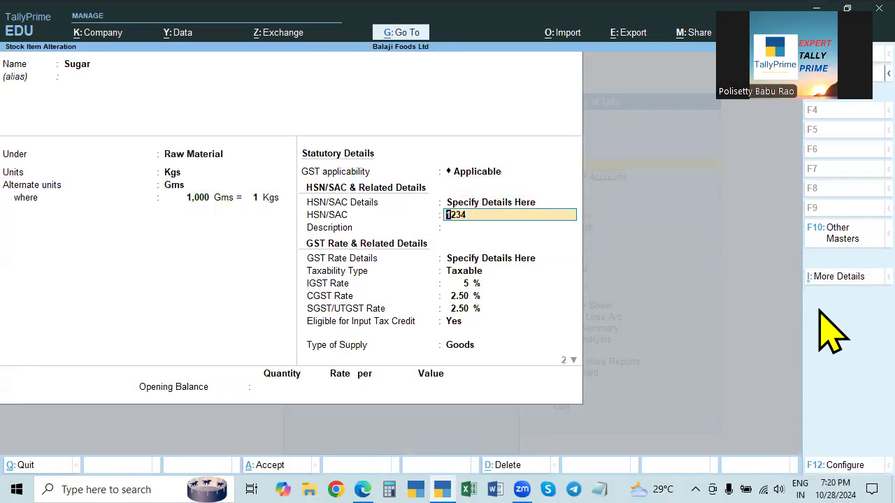
{"action": "key", "text": "Return"}
{"action": "key", "text": "Return"}
{"action": "key", "text": "Return"}
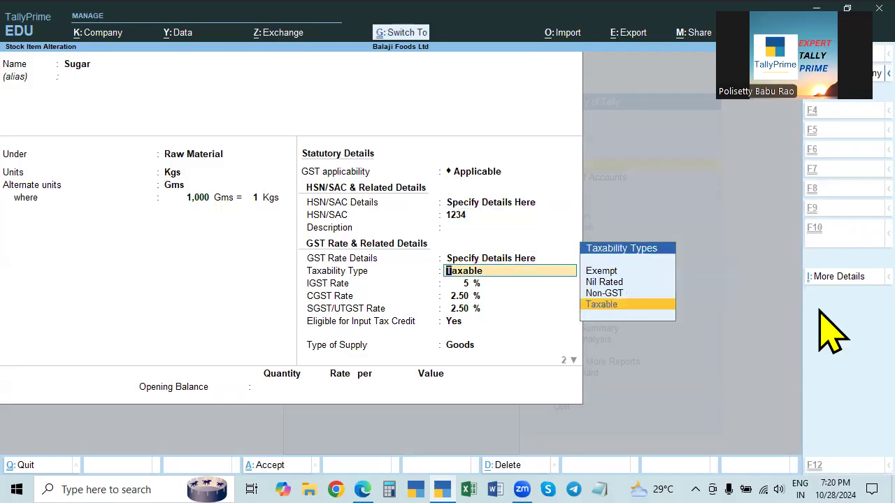
{"action": "key", "text": "ctrl+a"}
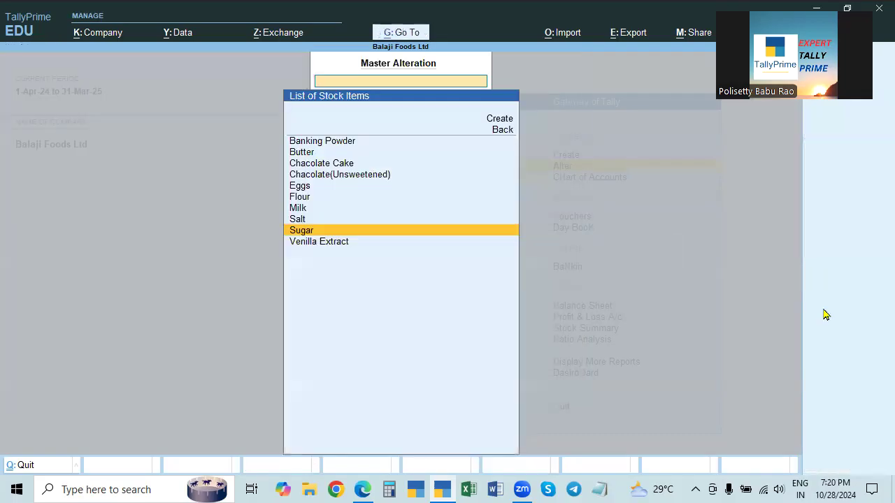
Reopen the Sugar stock item, keep Goods as type of supply and Kgs as Reporting UOM (UQC), and save it
{"action": "key", "text": "Return"}
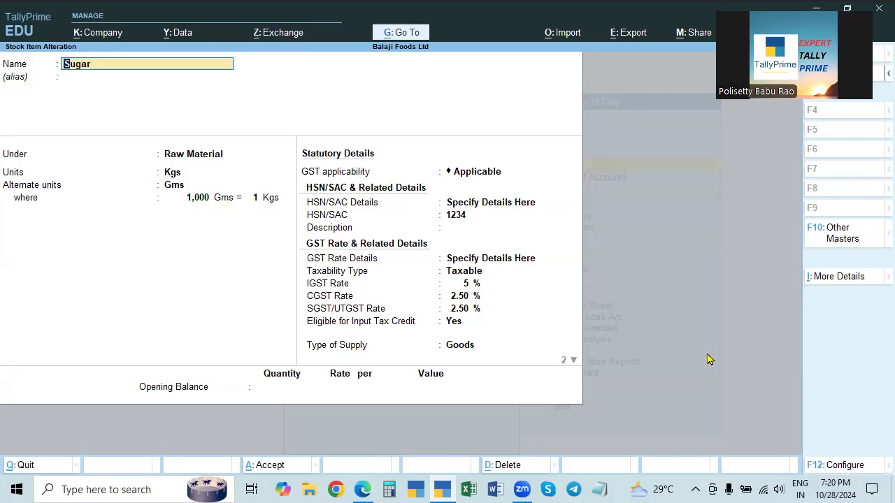
{"action": "left_click", "coordinate": [455, 326]}
{"action": "key", "text": "Return"}
{"action": "key", "text": "Return"}
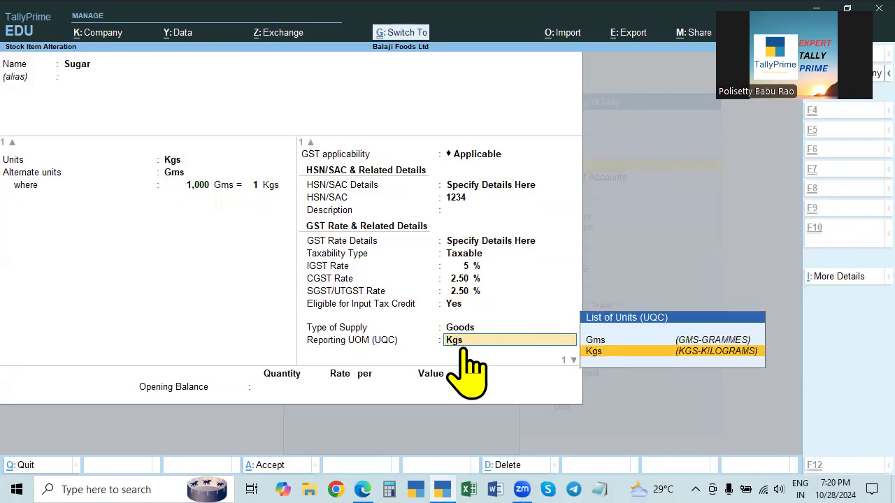
{"action": "key", "text": "ctrl+a"}
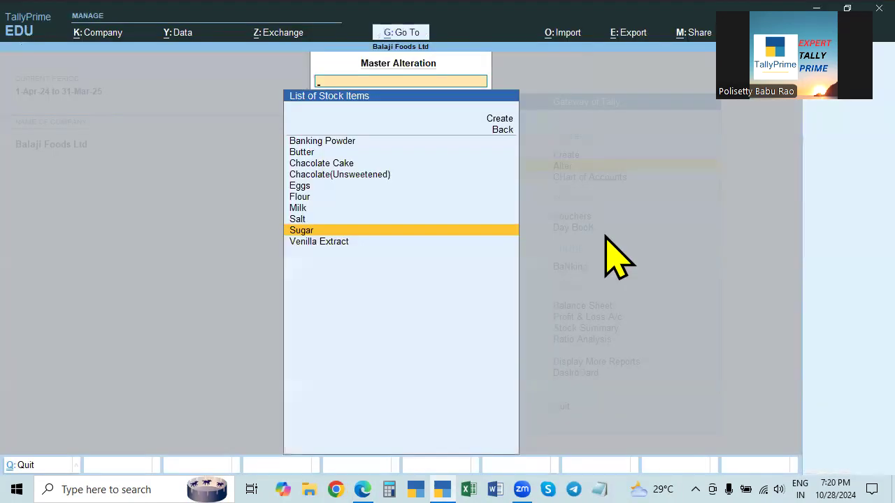
Open the Flour stock item, keep it under Raw Material in Kgs, and set its alternate units to Gms with 1000 Gms = 1 Kgs
{"action": "type", "text": "f"}
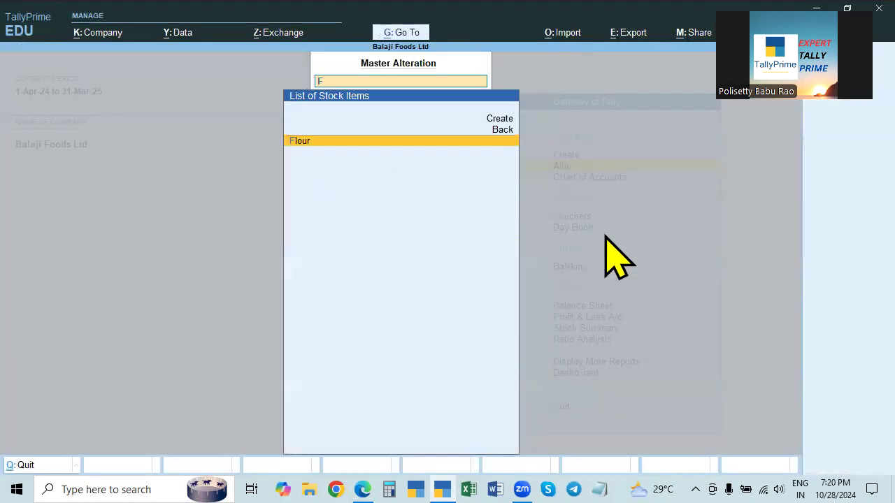
{"action": "key", "text": "Return"}
{"action": "key", "text": "Return"}
{"action": "key", "text": "Return"}
{"action": "key", "text": "Return"}
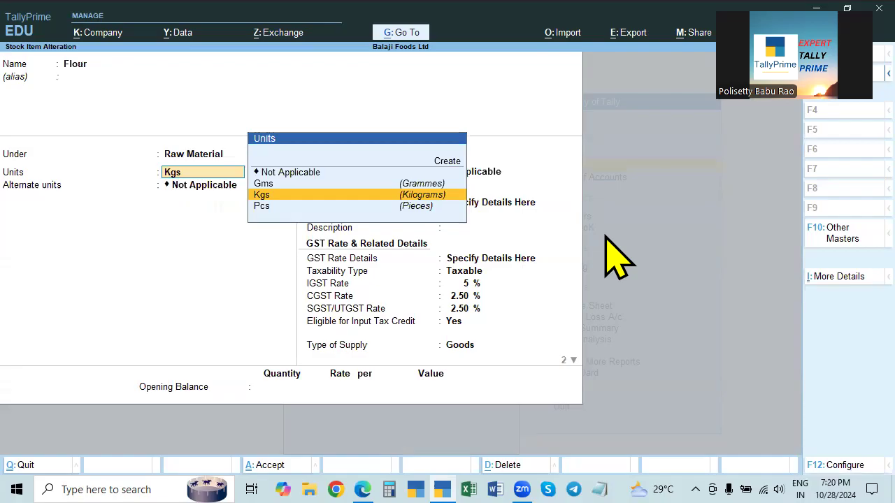
{"action": "key", "text": "Return"}
{"action": "key", "text": "Down"}
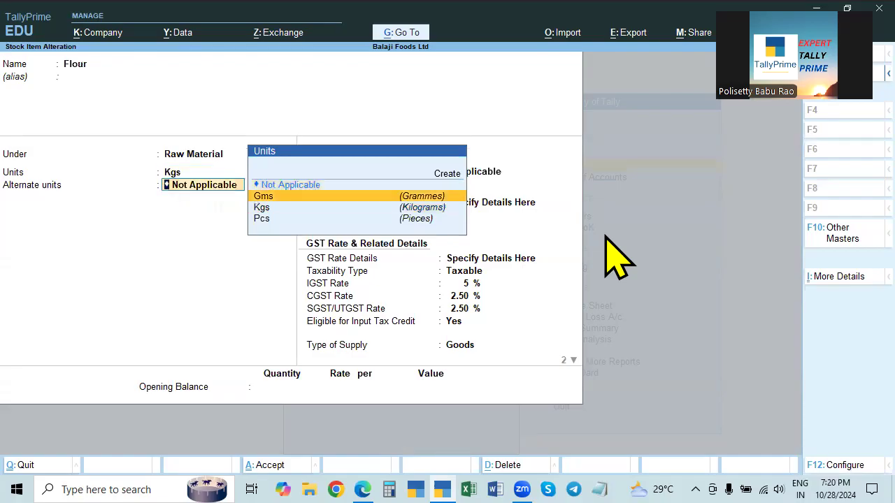
{"action": "key", "text": "Return"}
{"action": "type", "text": "1,0"}
{"action": "type", "text": "000"}
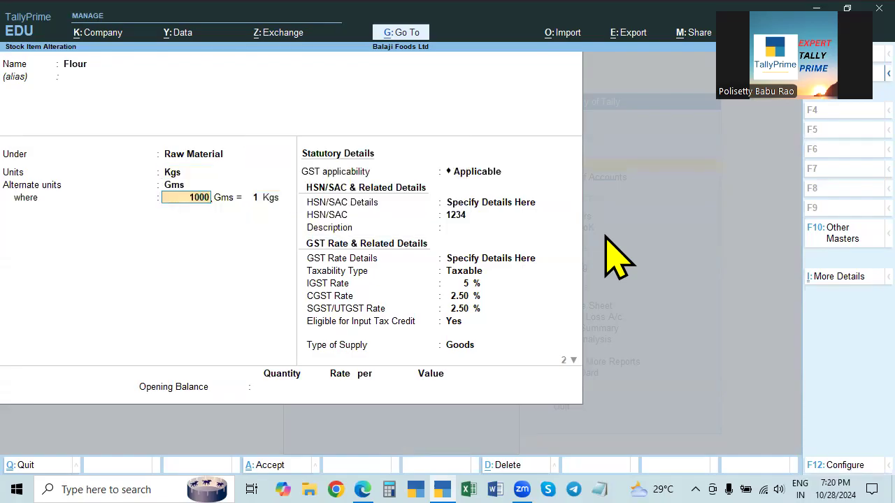
{"action": "key", "text": "Return"}
{"action": "key", "text": "Return"}
Keep Flour's HSN/SAC and taxable GST rate details, use Kgs as Reporting UOM (UQC), and save the item
{"action": "key", "text": "Return"}
{"action": "key", "text": "Return"}
{"action": "key", "text": "Return"}
{"action": "key", "text": "Return"}
{"action": "key", "text": "Return"}
{"action": "key", "text": "Return"}
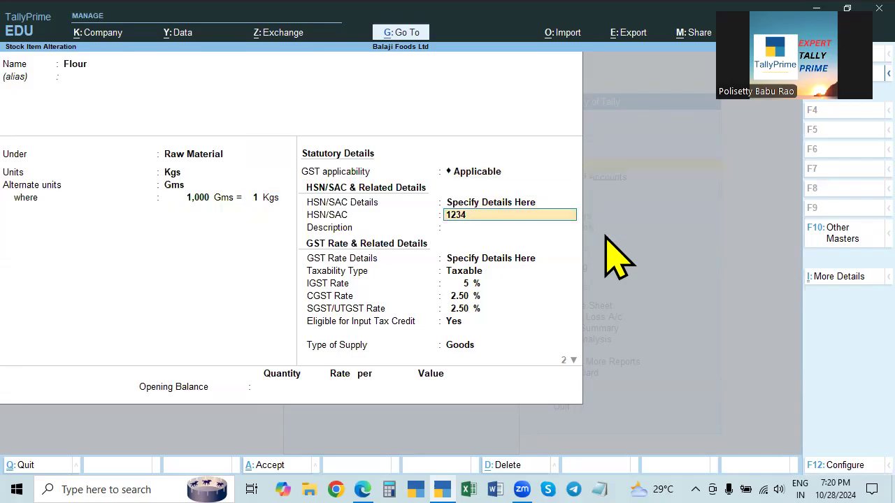
{"action": "key", "text": "Return"}
{"action": "key", "text": "Return"}
{"action": "key", "text": "Return"}
{"action": "key", "text": "Return"}
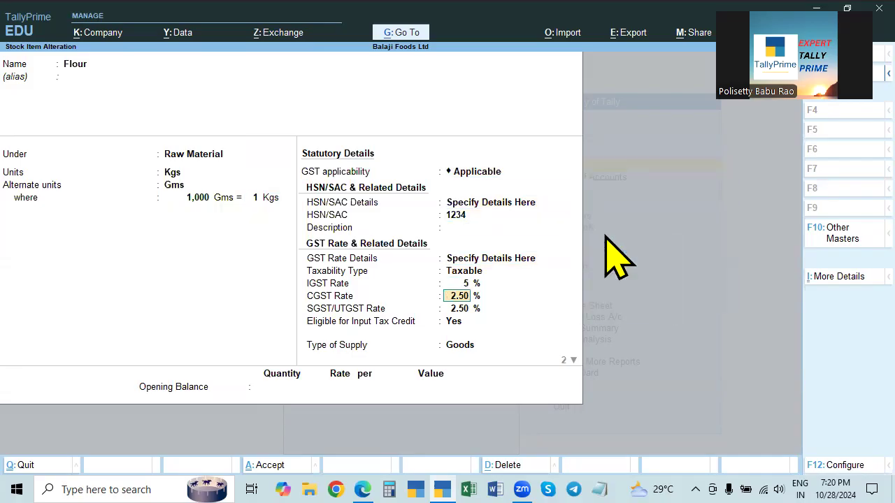
{"action": "key", "text": "Return"}
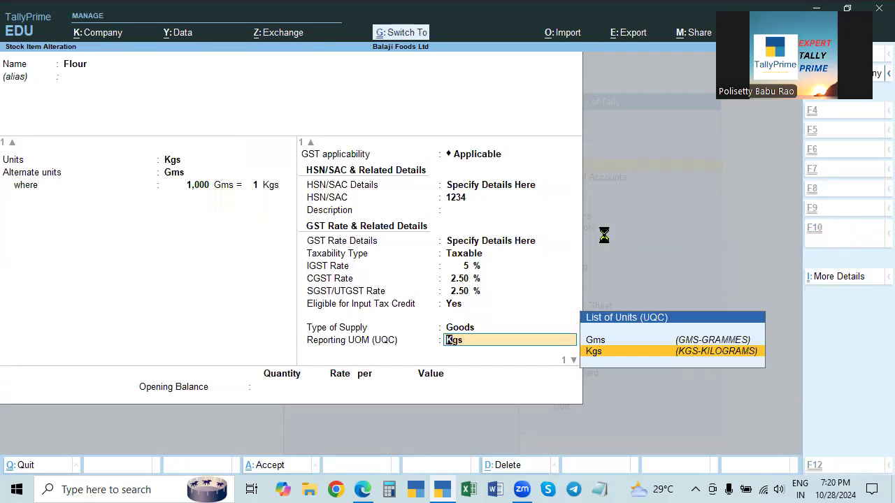
{"action": "key", "text": "Return"}
Check the ingredient list in the problems PDF and open the Eggs stock item, keeping Raw Material, Pcs and Not Applicable as alternate units
{"action": "key", "text": "alt+Tab"}
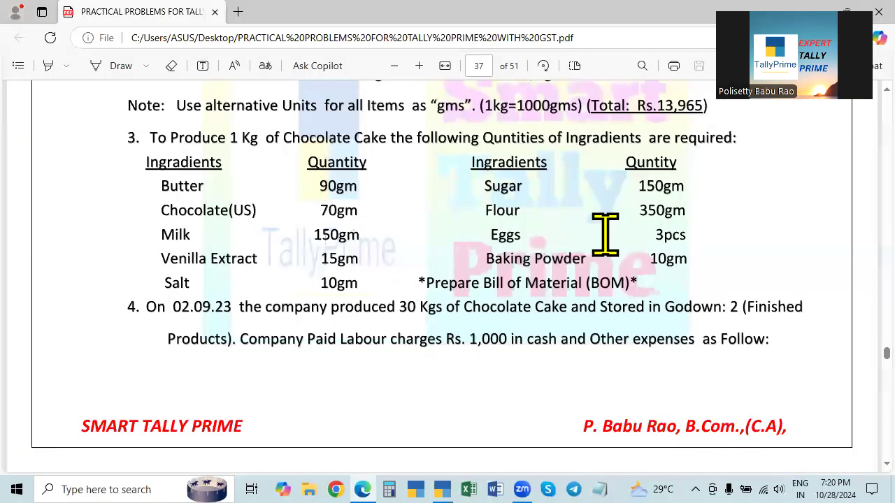
{"action": "key", "text": "alt+Tab"}
{"action": "key", "text": "Up"}
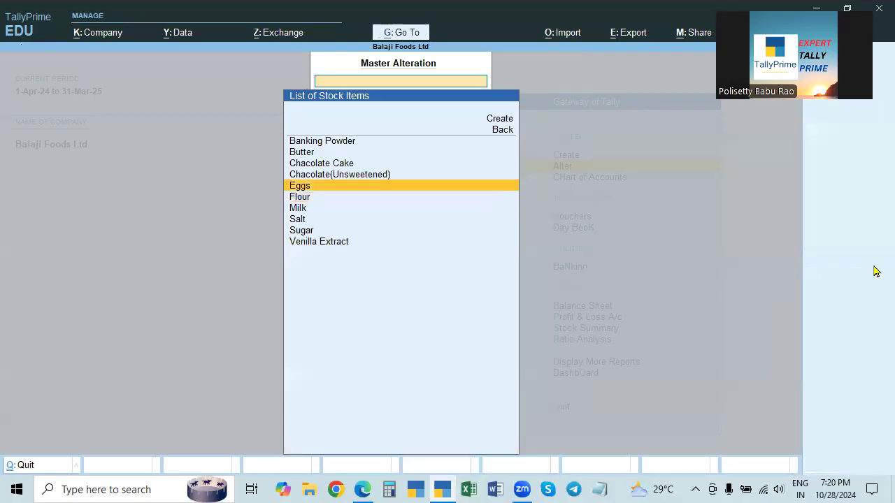
{"action": "key", "text": "Return"}
{"action": "key", "text": "Return"}
{"action": "key", "text": "Return"}
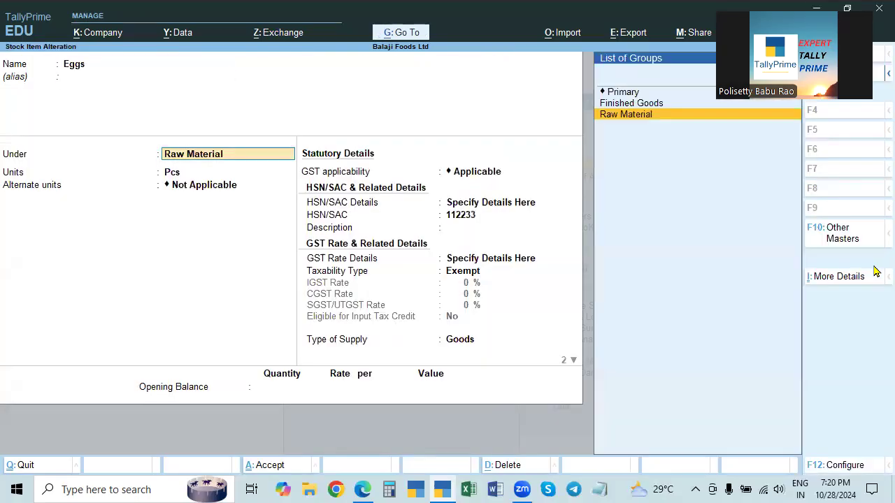
{"action": "key", "text": "Return"}
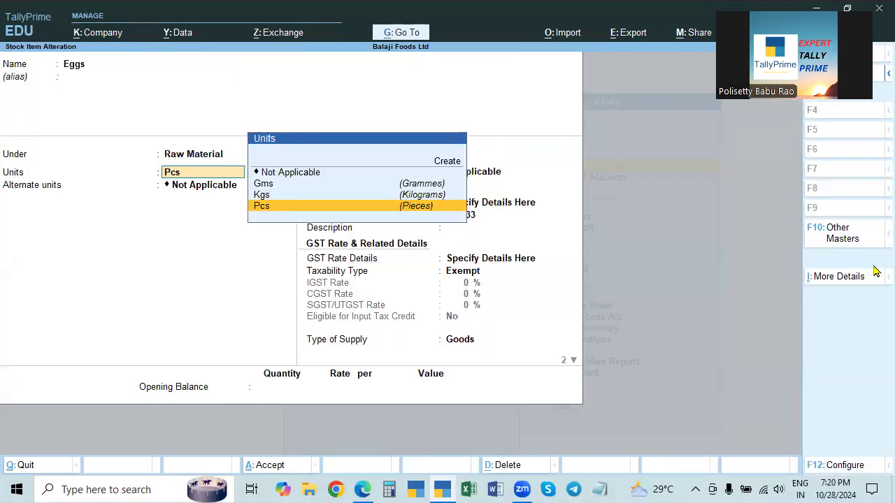
{"action": "key", "text": "Return"}
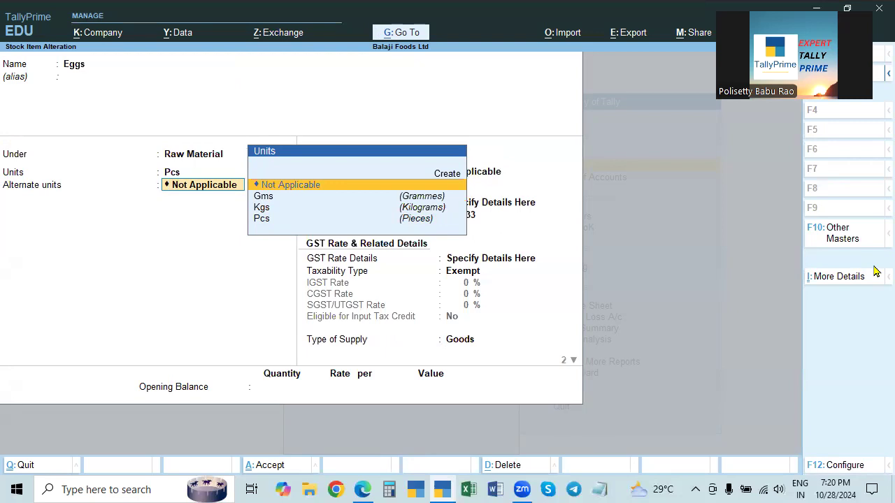
{"action": "key", "text": "Return"}
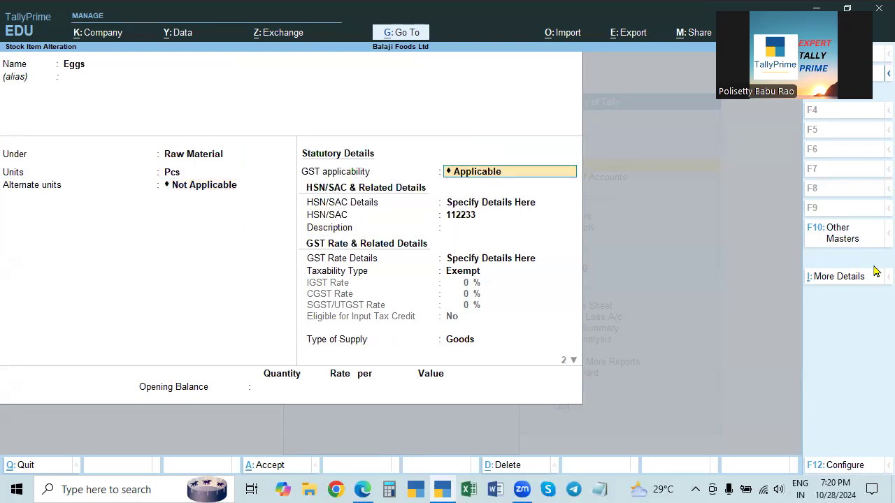
Keep Eggs' HSN/SAC details, Exempt taxability type and Goods as type of supply, leave the opening balance empty, and save the item
{"action": "key", "text": "Return"}
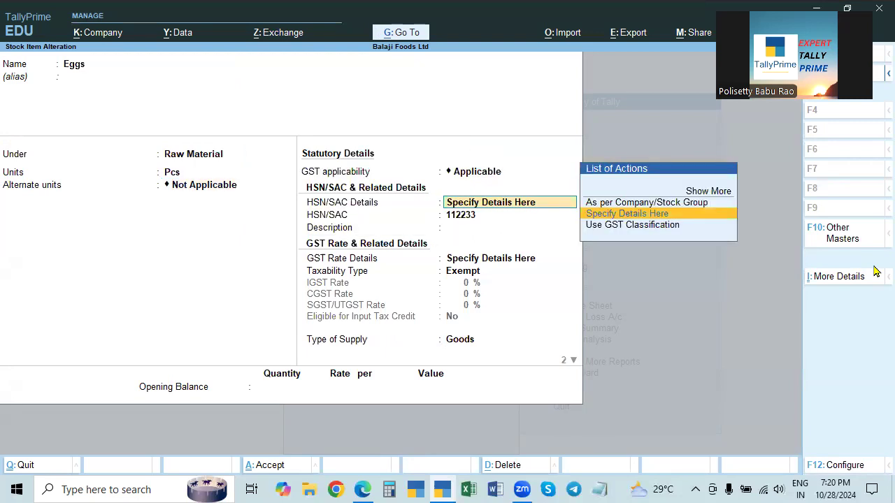
{"action": "key", "text": "Return"}
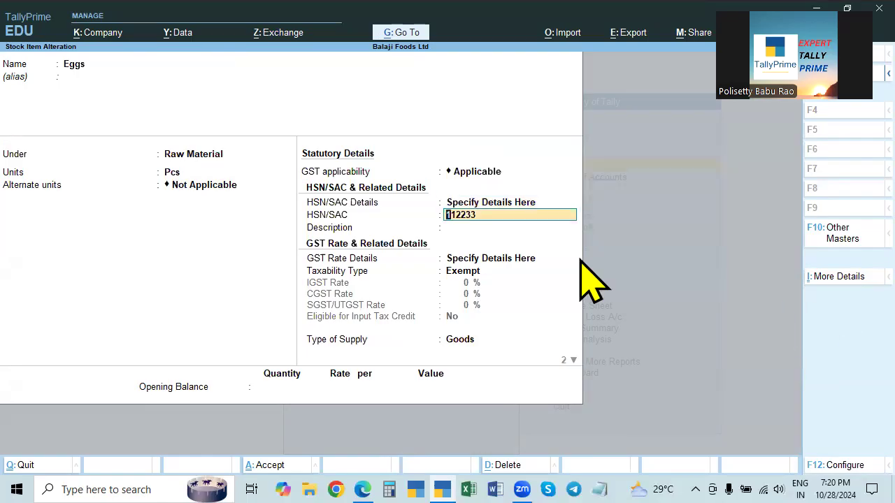
{"action": "key", "text": "Return"}
{"action": "key", "text": "Return"}
{"action": "key", "text": "Return"}
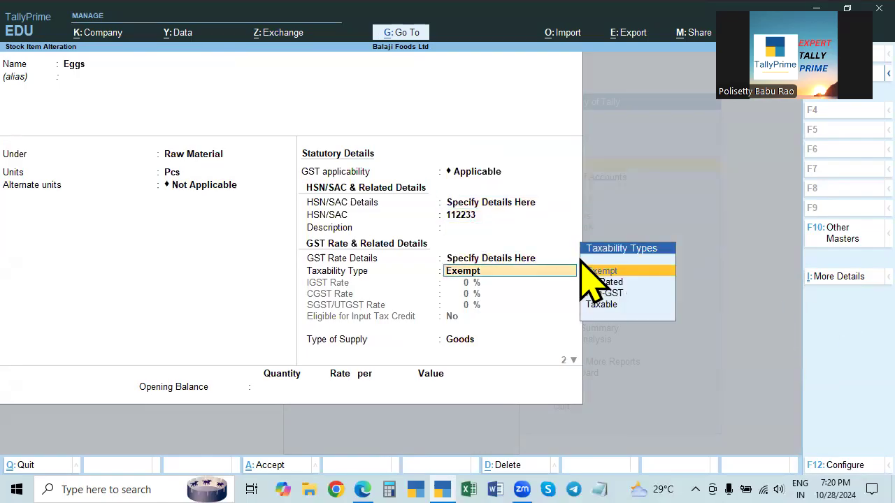
{"action": "key", "text": "Return"}
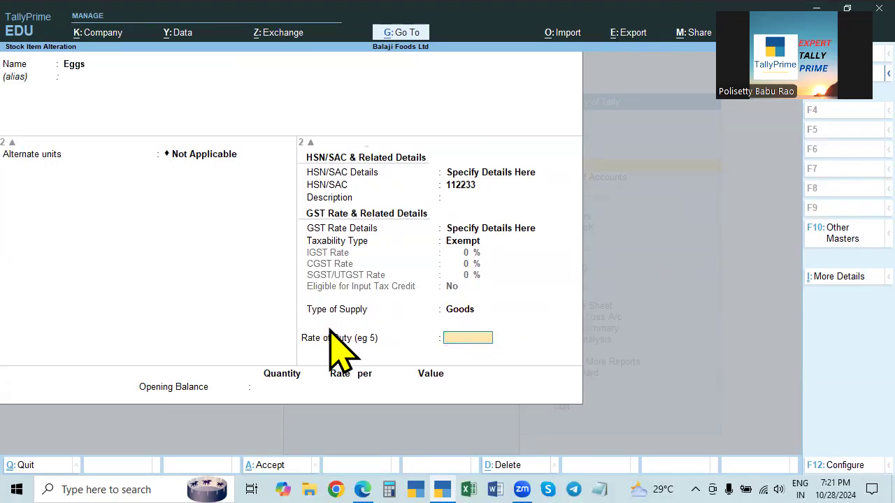
{"action": "key", "text": "Return"}
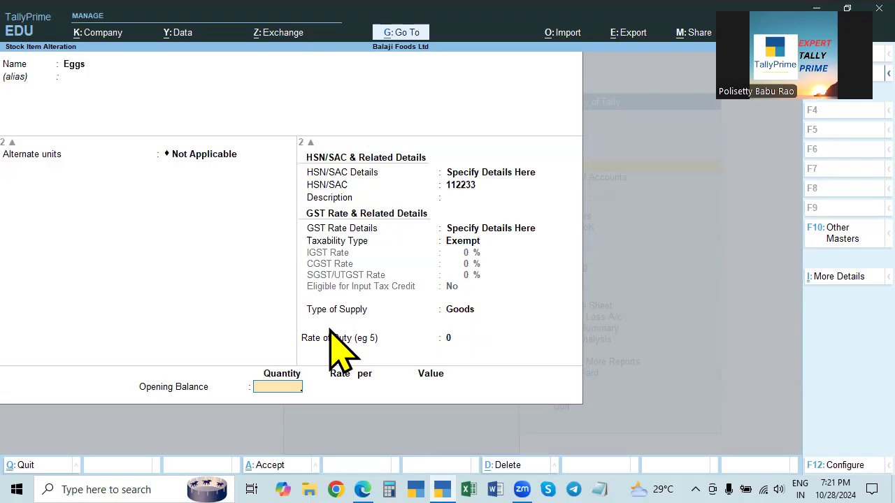
{"action": "key", "text": "Return"}
{"action": "key", "text": "Return"}
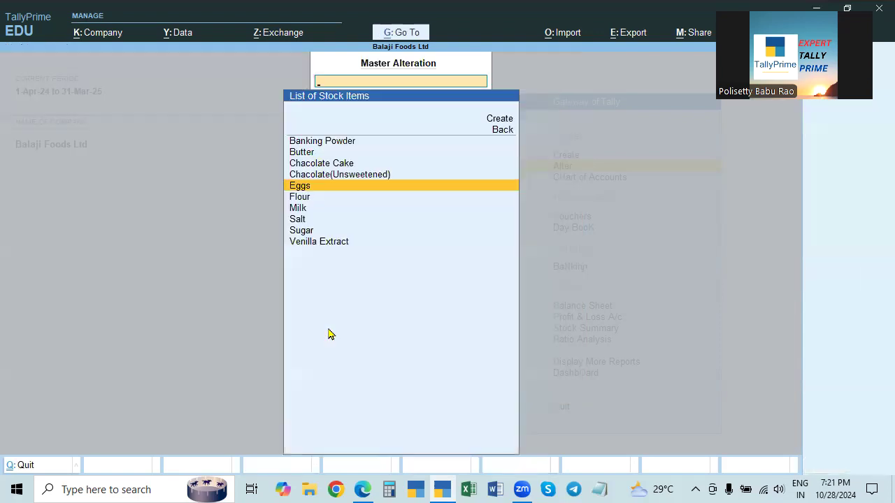
Check the PDF for the remaining ingredient, open the Banking Powder stock item and set its alternate units to Gms with 1000 Gms = 1 Kgs
{"action": "key", "text": "alt+Tab"}
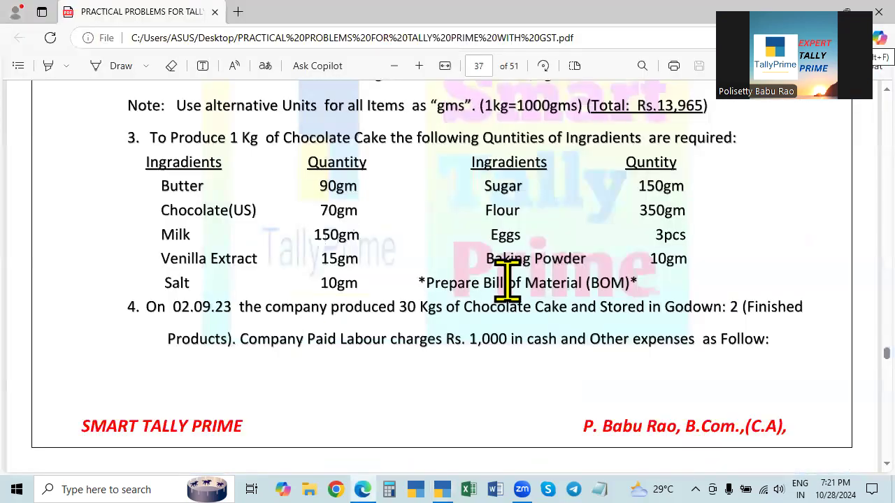
{"action": "key", "text": "alt+Tab"}
{"action": "type", "text": "ba"}
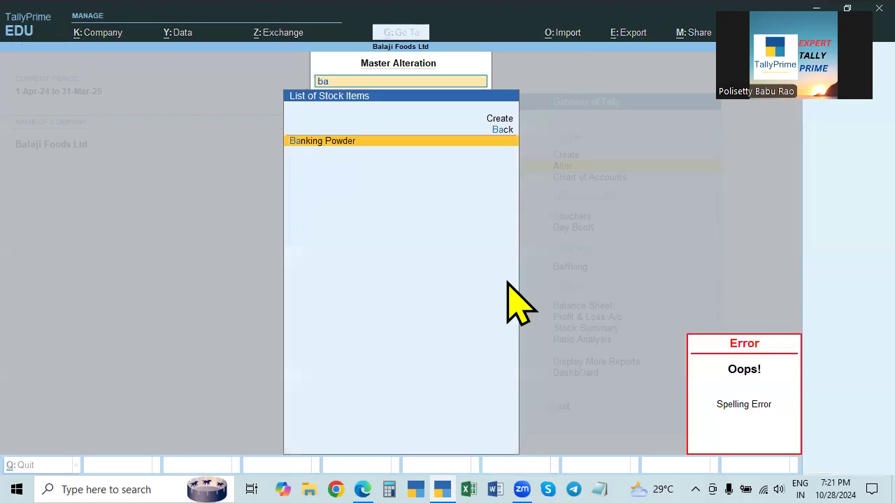
{"action": "key", "text": "Return"}
{"action": "key", "text": "Return"}
{"action": "key", "text": "Return"}
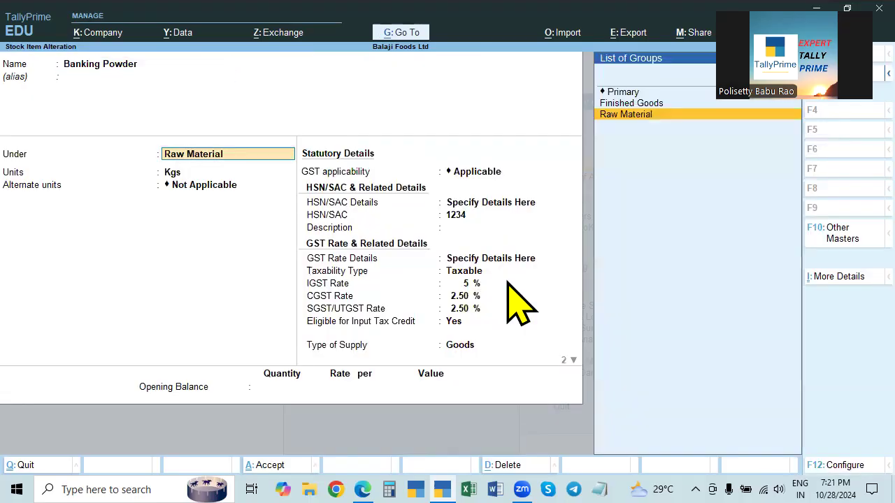
{"action": "key", "text": "Return"}
{"action": "key", "text": "Return"}
{"action": "key", "text": "Down"}
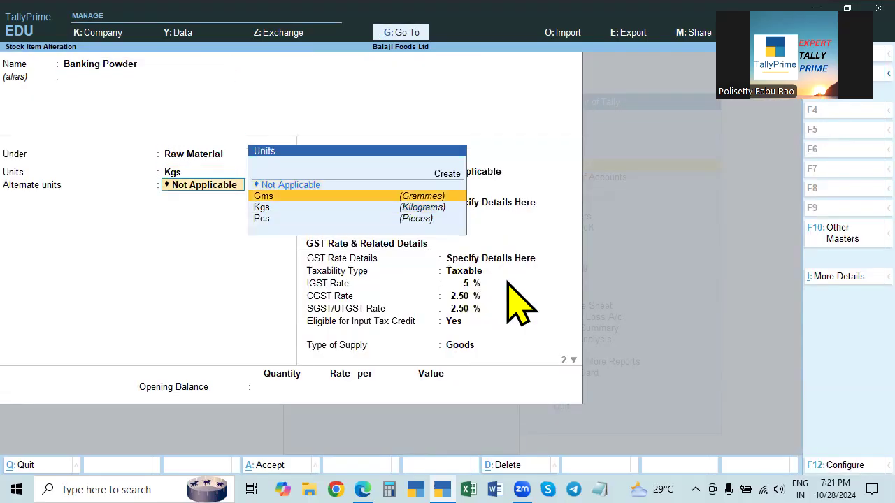
{"action": "key", "text": "Return"}
{"action": "type", "text": "1000"}
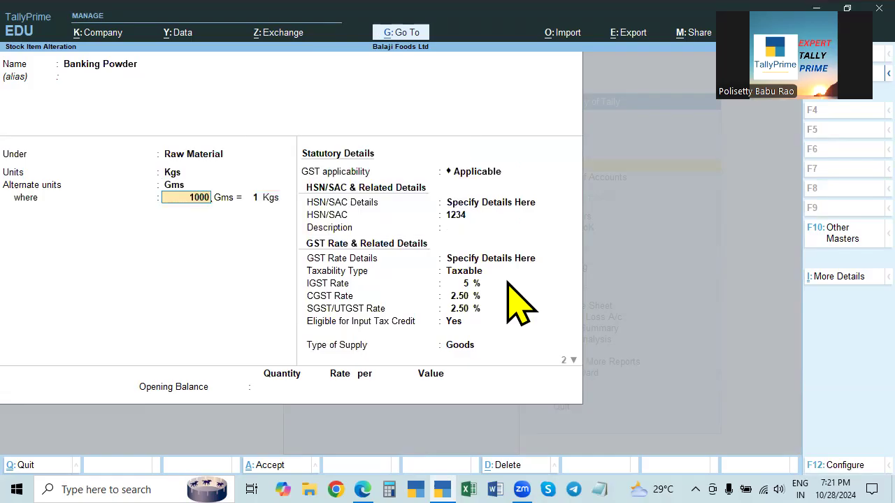
{"action": "key", "text": "Return"}
{"action": "key", "text": "Return"}
Keep Banking Powder's HSN/SAC and taxable GST details, use Kgs as Reporting UOM (UQC), and save the item
{"action": "key", "text": "Return"}
{"action": "key", "text": "Return"}
{"action": "key", "text": "Return"}
{"action": "key", "text": "Return"}
{"action": "key", "text": "Return"}
{"action": "key", "text": "Return"}
{"action": "key", "text": "Return"}
{"action": "key", "text": "Return"}
{"action": "key", "text": "Return"}
{"action": "key", "text": "Return"}
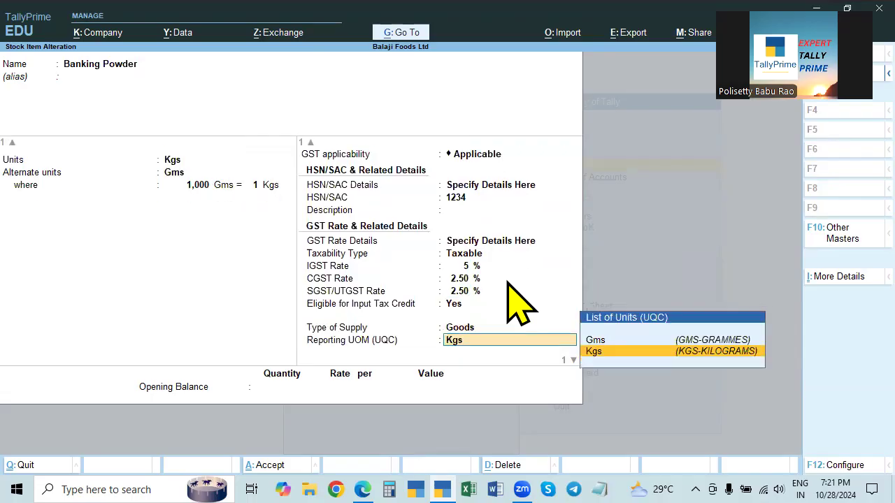
{"action": "key", "text": "Return"}
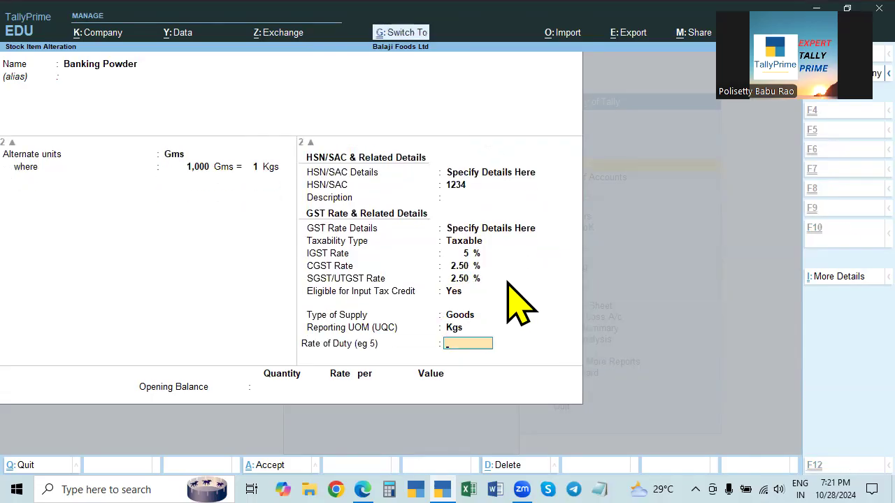
{"action": "key", "text": "ctrl+a"}
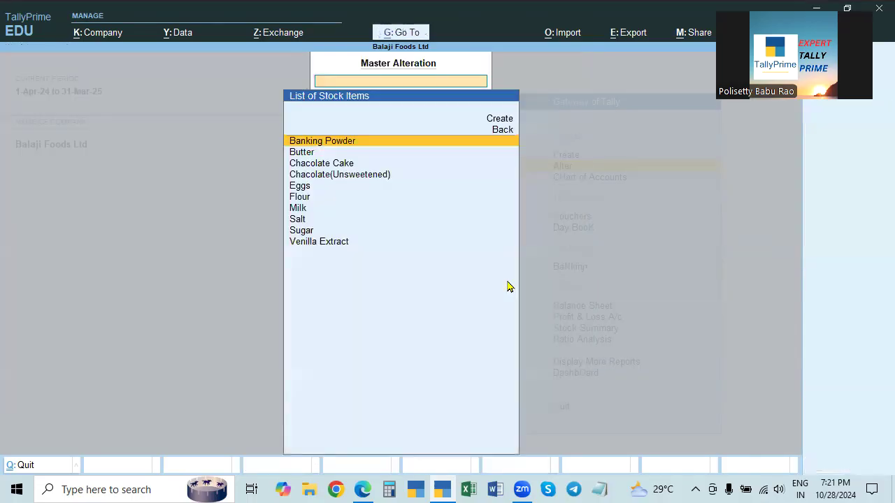
Switch to the problems PDF and review the raw-material purchase from Heritage Foods in question 2, including its quantities, rates, godown and bill details
{"action": "key", "text": "alt+Tab"}
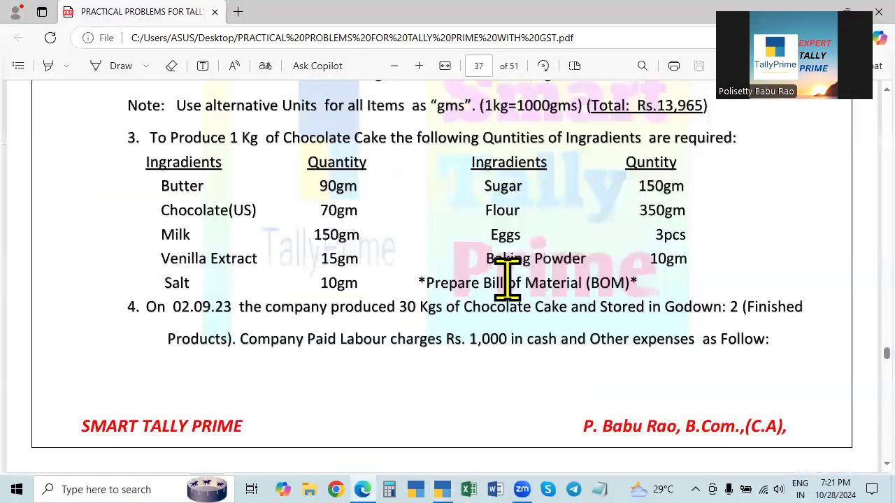
{"action": "scroll", "coordinate": [509, 279], "scroll_direction": "up", "scroll_amount": 2}
{"action": "scroll", "coordinate": [458, 360], "scroll_direction": "up", "scroll_amount": 2}
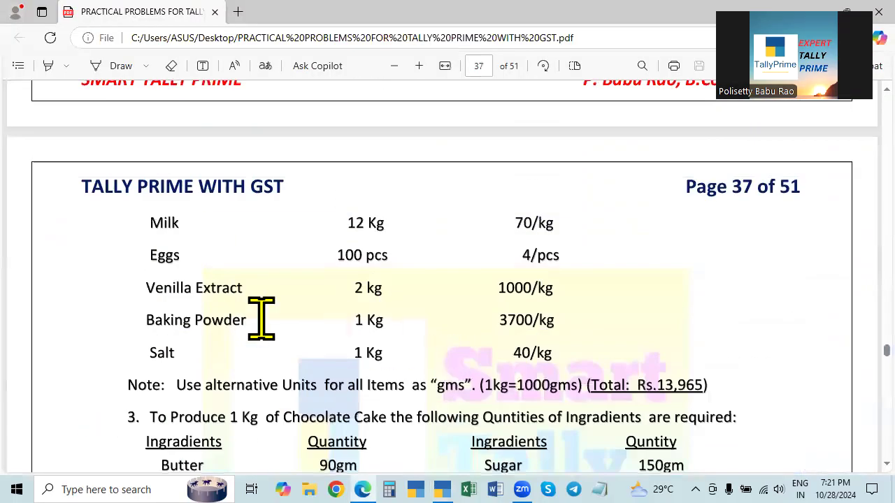
{"action": "scroll", "coordinate": [467, 359], "scroll_direction": "down", "scroll_amount": 2}
{"action": "scroll", "coordinate": [467, 358], "scroll_direction": "up", "scroll_amount": 5}
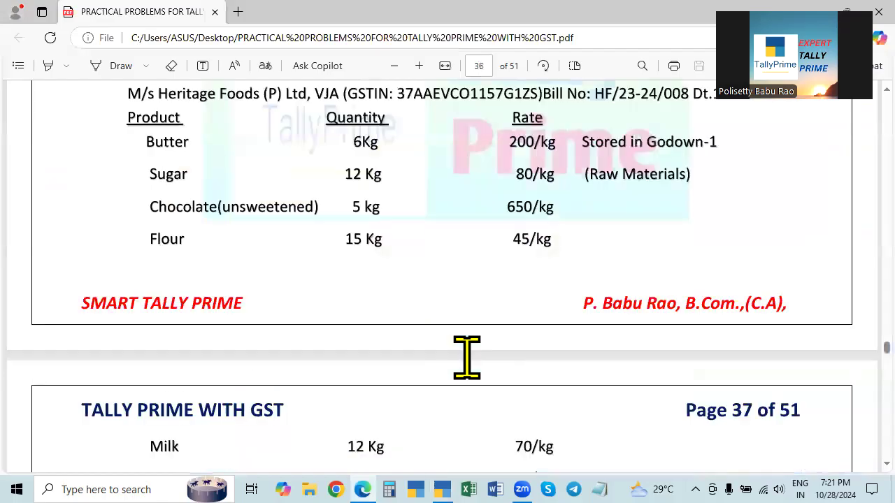
{"action": "scroll", "coordinate": [392, 266], "scroll_direction": "up", "scroll_amount": 1}
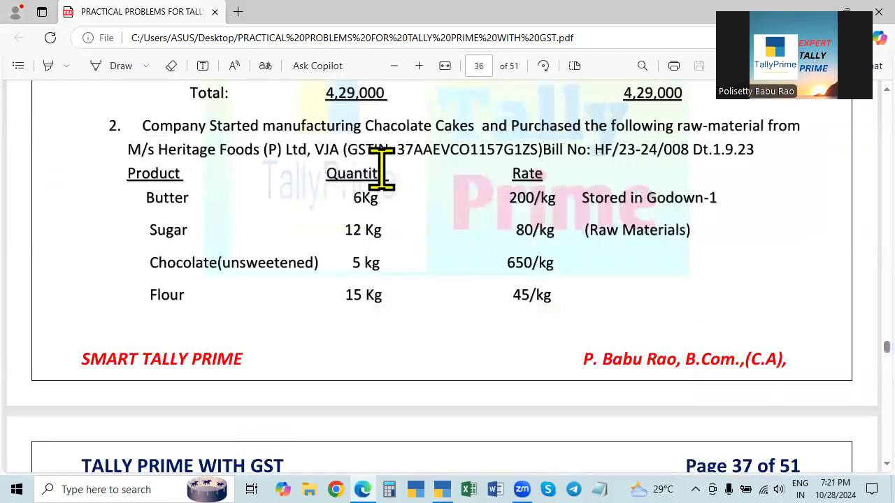
{"action": "scroll", "coordinate": [373, 230], "scroll_direction": "down", "scroll_amount": 3}
{"action": "scroll", "coordinate": [368, 223], "scroll_direction": "up", "scroll_amount": 5}
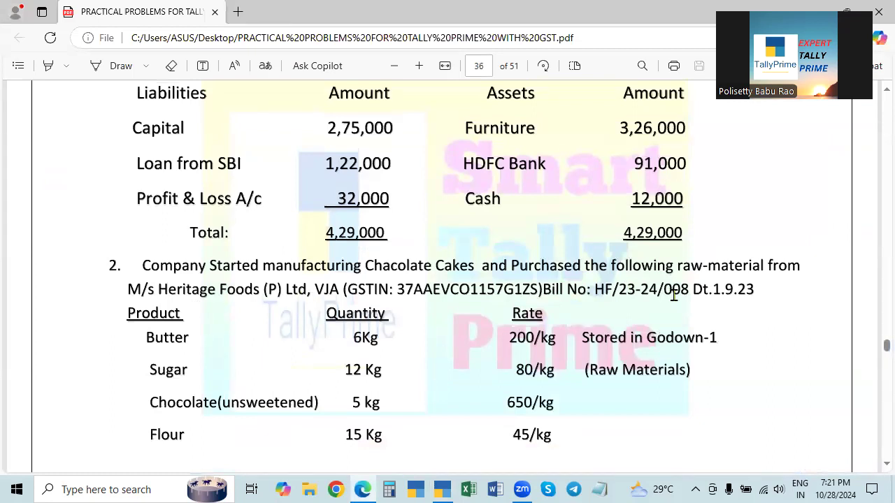
Switch to TallyPrime, leave the master alteration, and open a purchase voucher dated 1-Apr-24
{"action": "key", "text": "alt+Tab"}
{"action": "key", "text": "Escape"}
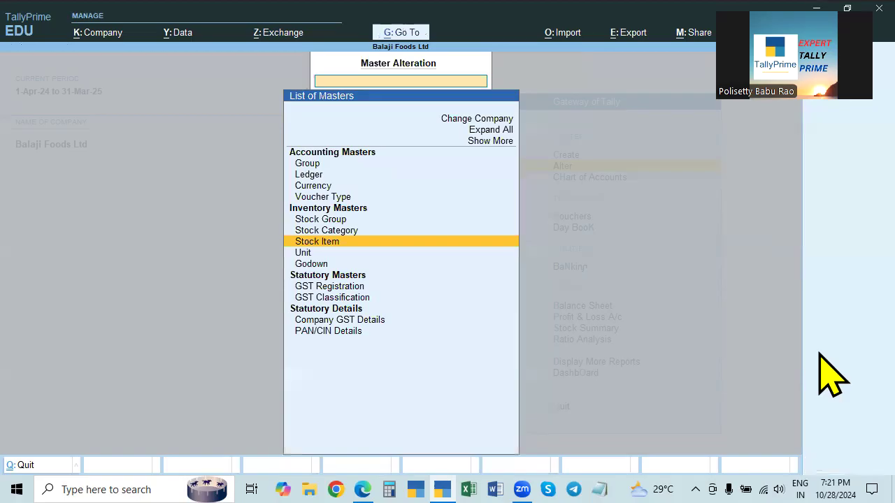
{"action": "key", "text": "Escape"}
{"action": "key", "text": "c"}
{"action": "key", "text": "Escape"}
{"action": "key", "text": "h"}
{"action": "key", "text": "v"}
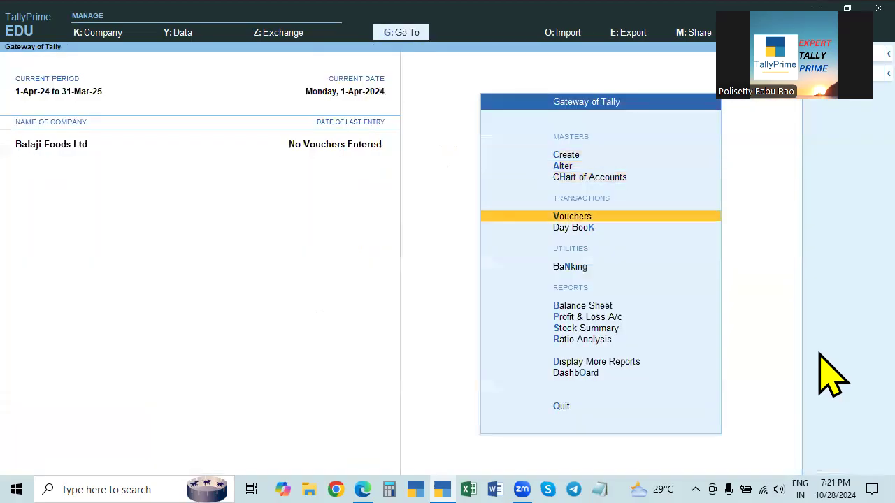
{"action": "key", "text": "F2"}
{"action": "type", "text": "1-4"}
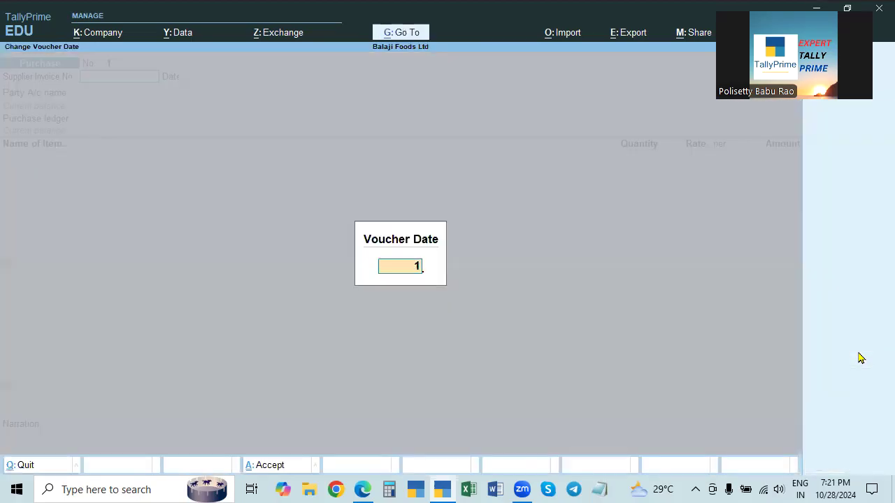
{"action": "key", "text": "Return"}
Copy bill number HF/23-24/008 from the problems PDF into the purchase voucher as the supplier invoice number, keeping 1-Apr-24 as its date
{"action": "key", "text": "ctrl"}
{"action": "key", "text": "alt+Tab"}
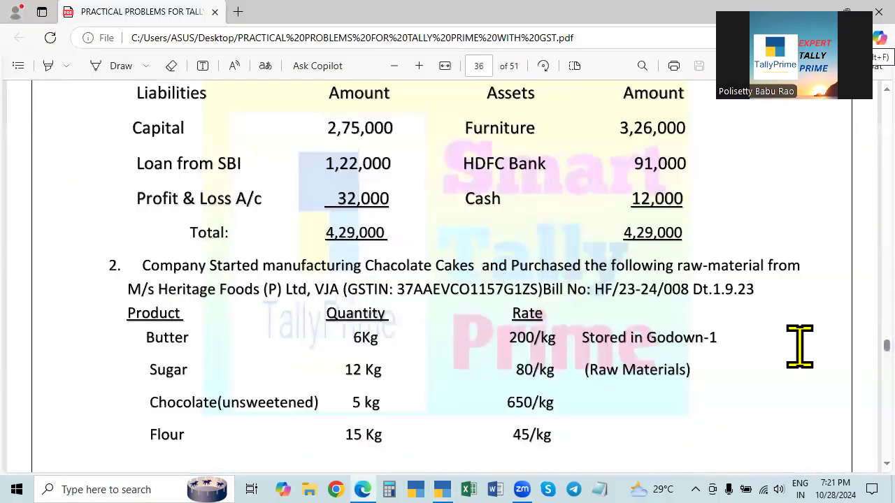
{"action": "key", "text": "alt+Tab"}
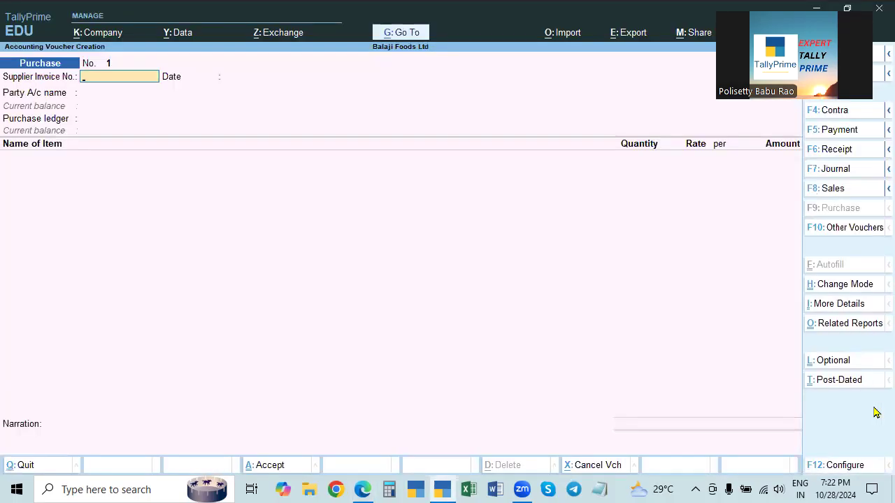
{"action": "key", "text": "alt+Tab"}
{"action": "left_click_drag", "start_coordinate": [594, 290], "coordinate": [690, 289]}
{"action": "key", "text": "ctrl+c"}
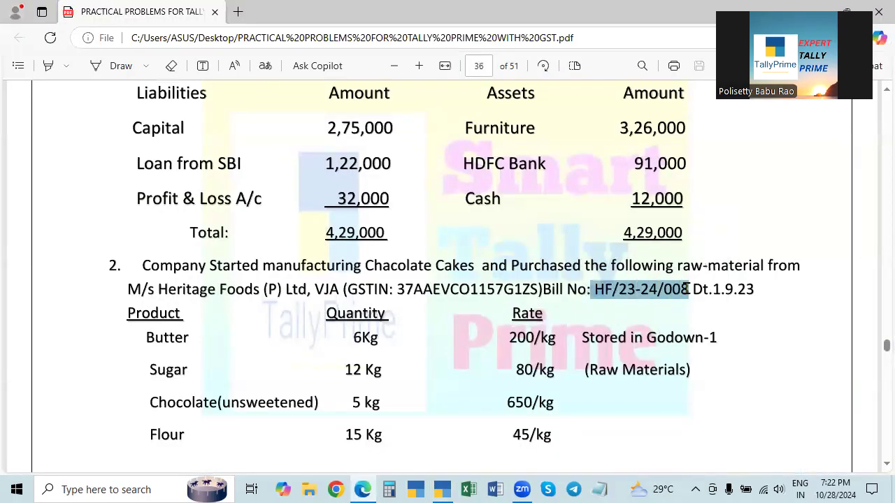
{"action": "key", "text": "alt+Tab"}
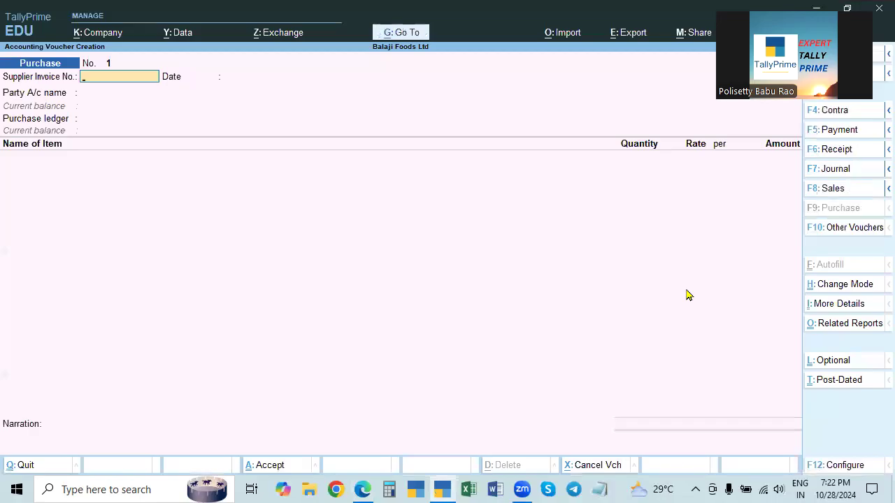
{"action": "key", "text": "ctrl+v"}
{"action": "key", "text": "Return"}
{"action": "key", "text": "Return"}
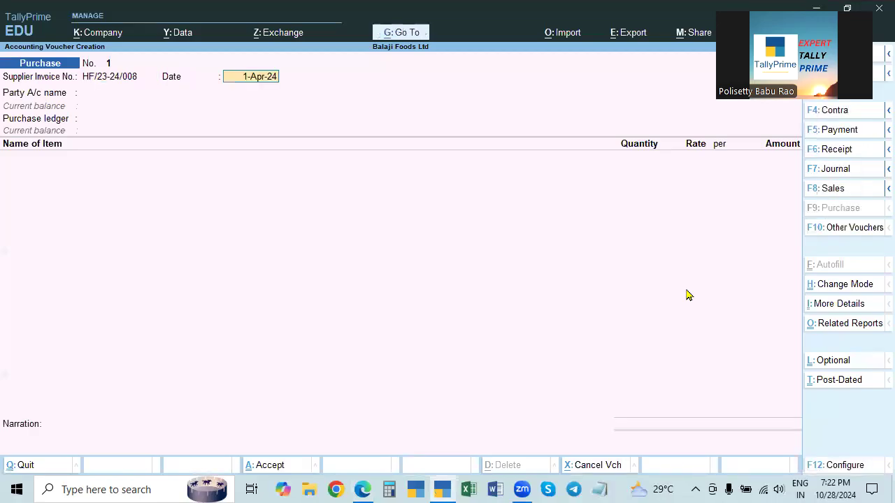
Select M/s Heritage Foods (P) Ltd., as the purchase voucher's party account and check its ledger details
{"action": "key", "text": "alt+Tab"}
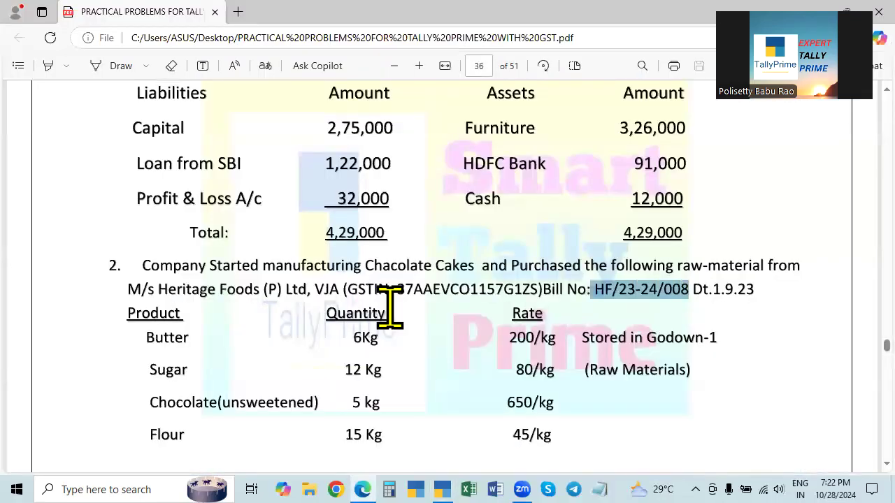
{"action": "key", "text": "alt+Tab"}
{"action": "key", "text": "Down"}
{"action": "key", "text": "Down"}
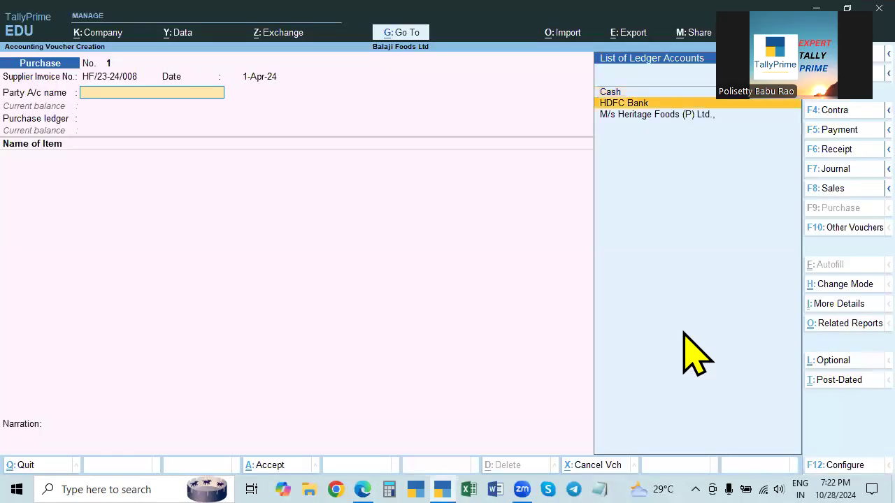
{"action": "key", "text": "Return"}
{"action": "key", "text": "Escape"}
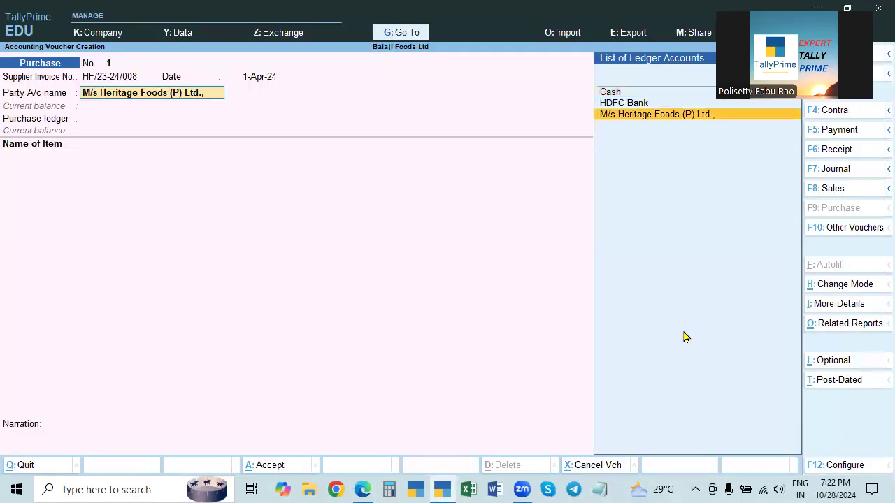
{"action": "key", "text": "ctrl+Return"}
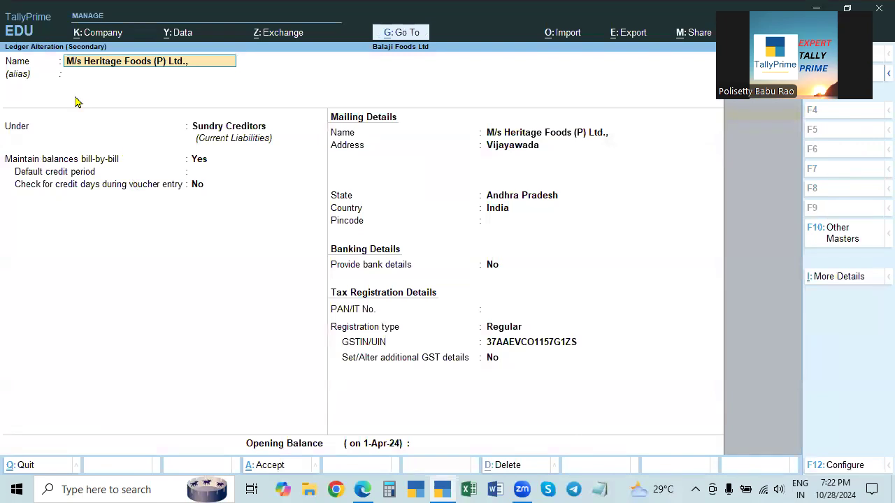
{"action": "key", "text": "ctrl+a"}
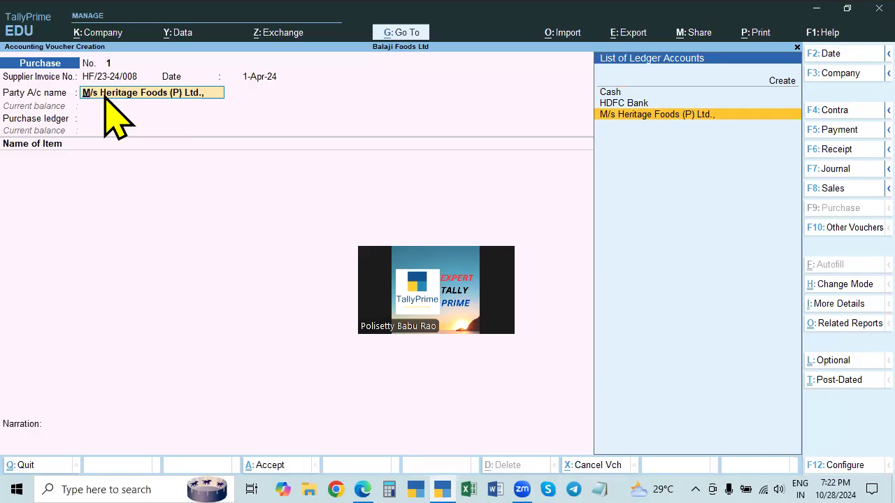
{"action": "key", "text": "alt+c"}
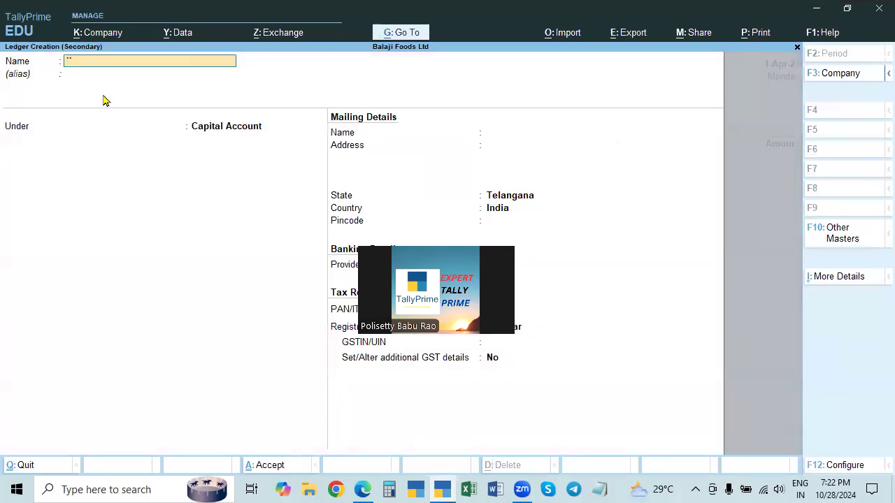
{"action": "key", "text": "Escape"}
{"action": "key", "text": "y"}
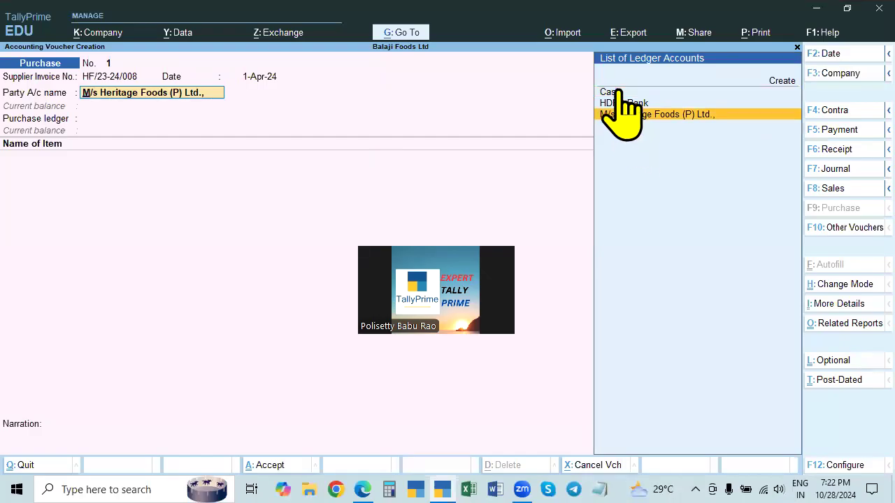
{"action": "left_click", "coordinate": [789, 85]}
{"action": "left_click", "coordinate": [789, 85]}
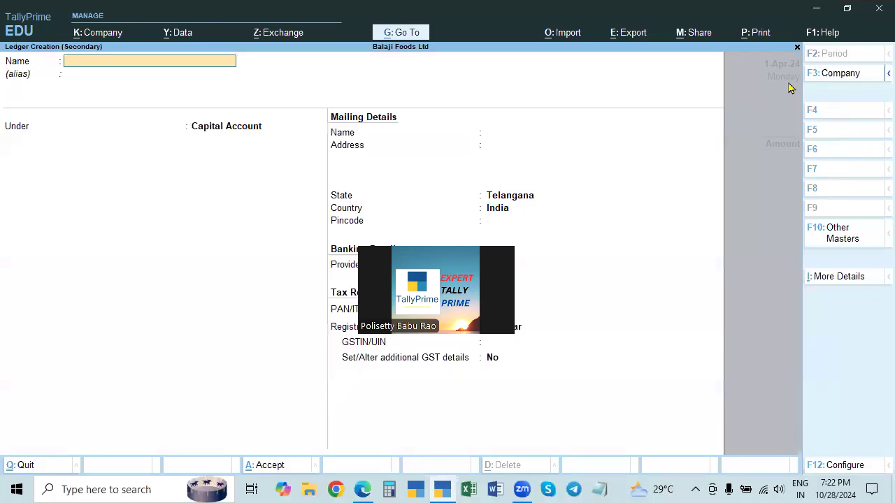
{"action": "key", "text": "Escape"}
{"action": "key", "text": "Escape"}
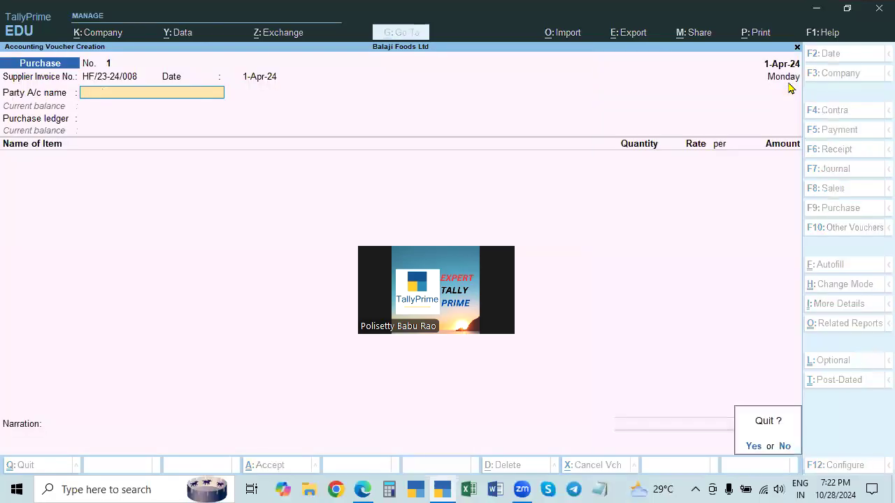
{"action": "key", "text": "n"}
{"action": "key", "text": "Down"}
{"action": "key", "text": "Down"}
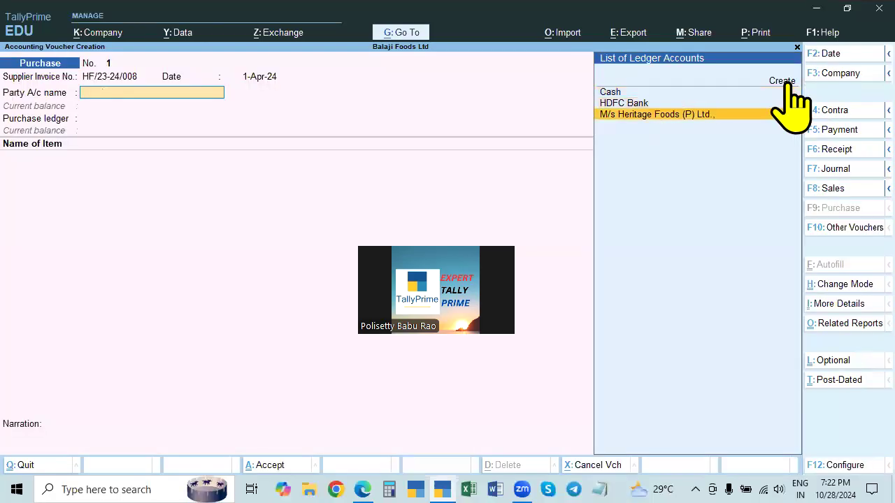
Choose M/s Heritage Foods (P) Ltd., as the party account and open its ledger for alteration
{"action": "key", "text": "Return"}
{"action": "key", "text": "ctrl+a"}
{"action": "key", "text": "ctrl+Return"}
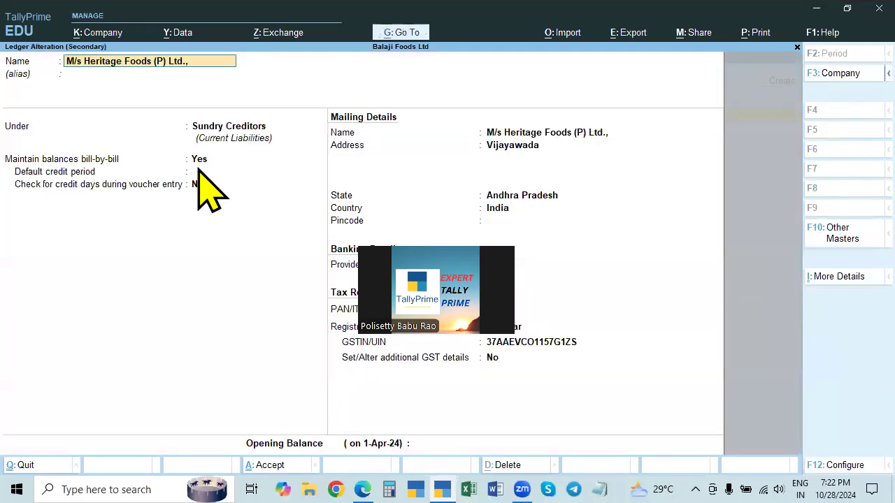
{"action": "key", "text": "Escape"}
{"action": "left_click_drag", "start_coordinate": [406, 256], "coordinate": [775, 32]}
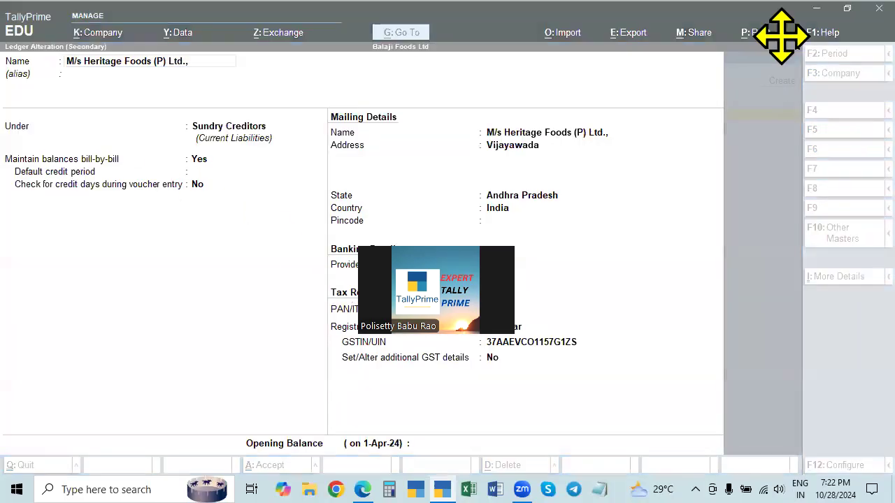
Review the Heritage Foods ledger's address, keep Andhra Pradesh as state and Regular as GST registration type, and save it
{"action": "left_click", "coordinate": [503, 145]}
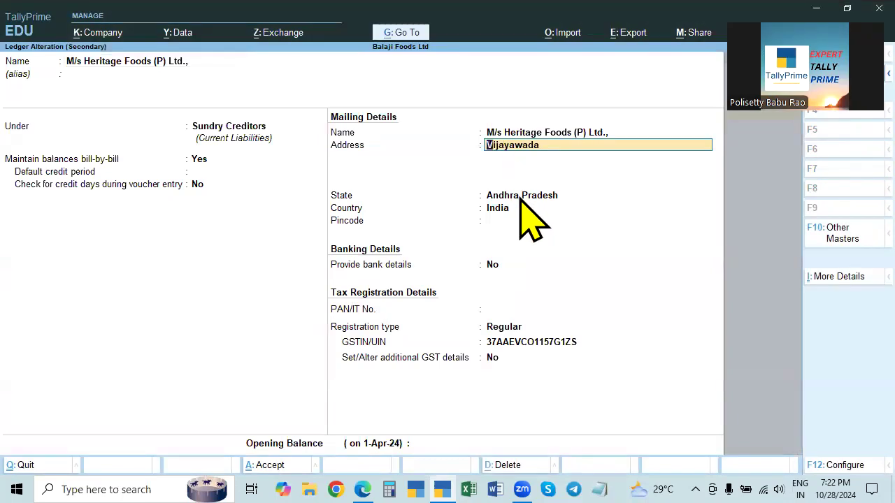
{"action": "left_click", "coordinate": [521, 196]}
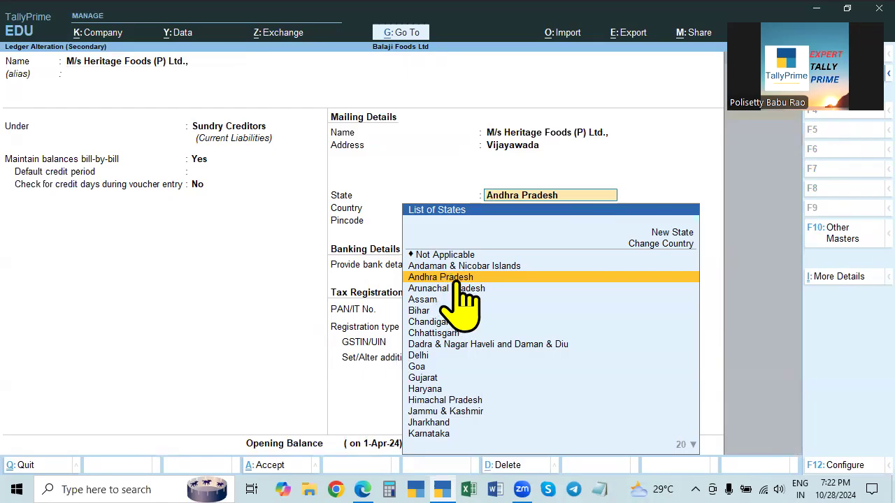
{"action": "key", "text": "Return"}
{"action": "key", "text": "Return"}
{"action": "key", "text": "Return"}
{"action": "key", "text": "Return"}
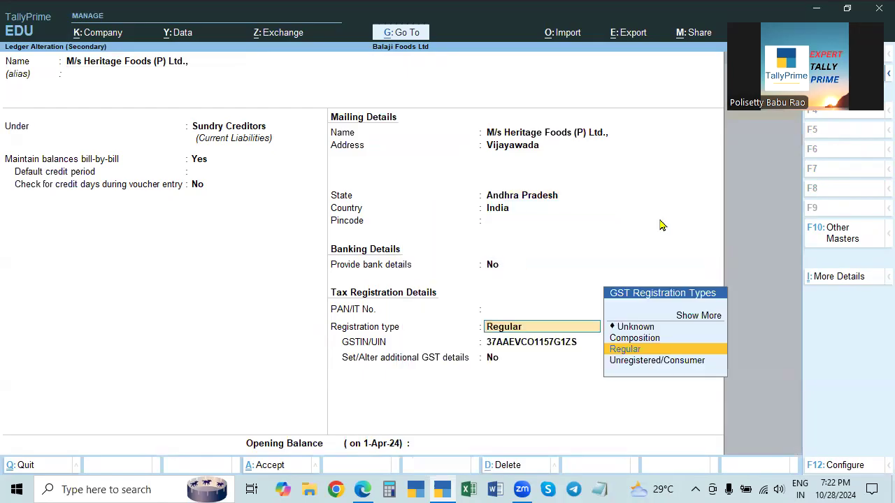
{"action": "key", "text": "Return"}
{"action": "key", "text": "ctrl+a"}
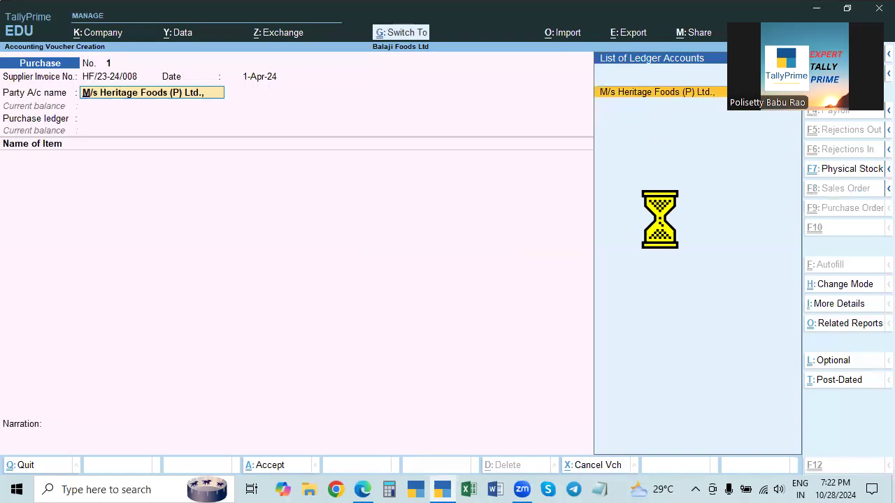
Confirm M/s Heritage Foods (P) Ltd., as the voucher's party and accept its party details with Telangana as place of supply
{"action": "key", "text": "Return"}
{"action": "key", "text": "ctrl+a"}
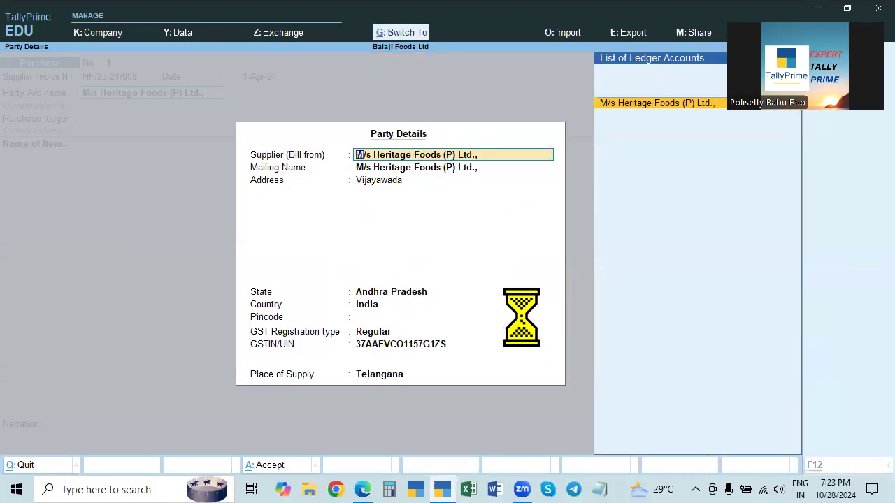
{"action": "key", "text": "ctrl+a"}
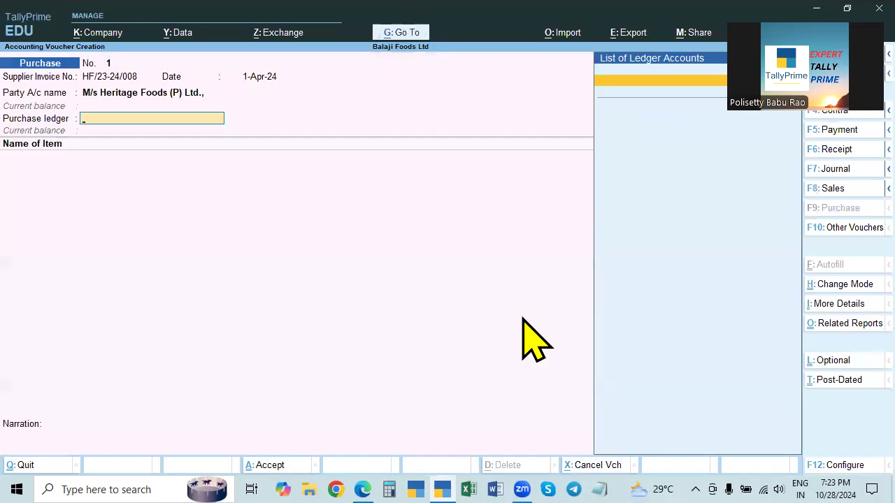
Reopen the party details of M/s Heritage Foods (P) Ltd., in the purchase voucher, review them and accept
{"action": "key", "text": "BackSpace"}
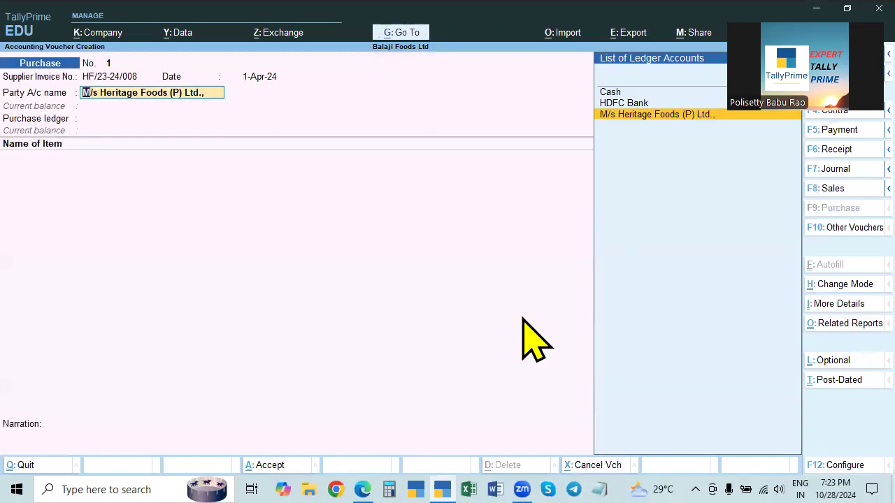
{"action": "key", "text": "Return"}
{"action": "key", "text": "ctrl+a"}
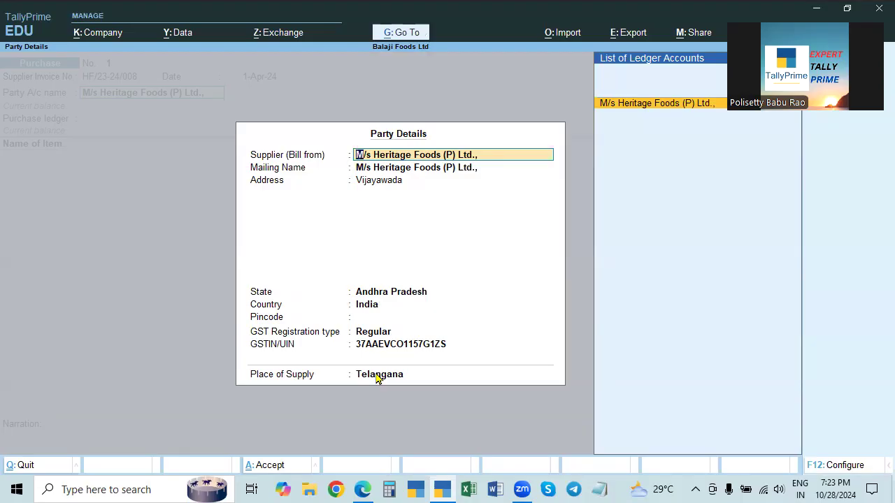
{"action": "key", "text": "ctrl+a"}
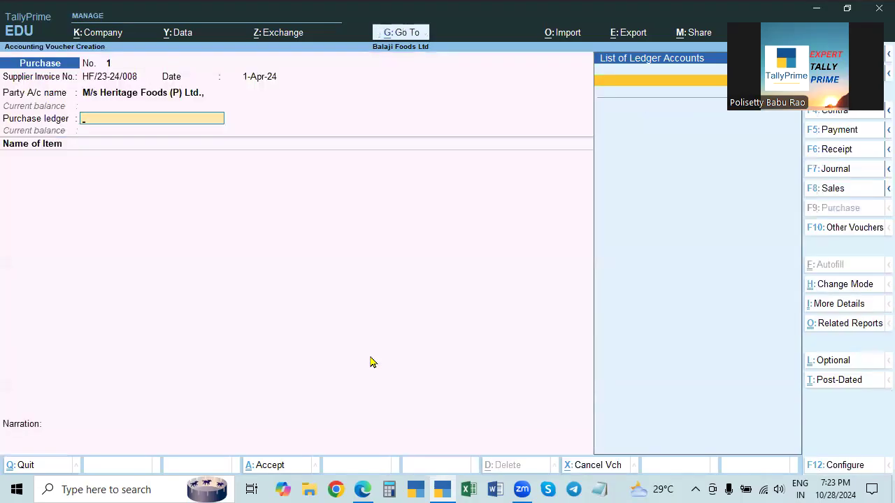
Check the exercise PDF, and create a purchase ledger named Purchase A/c under the Purchase Accounts group from within the voucher
{"action": "key", "text": "alt+Tab"}
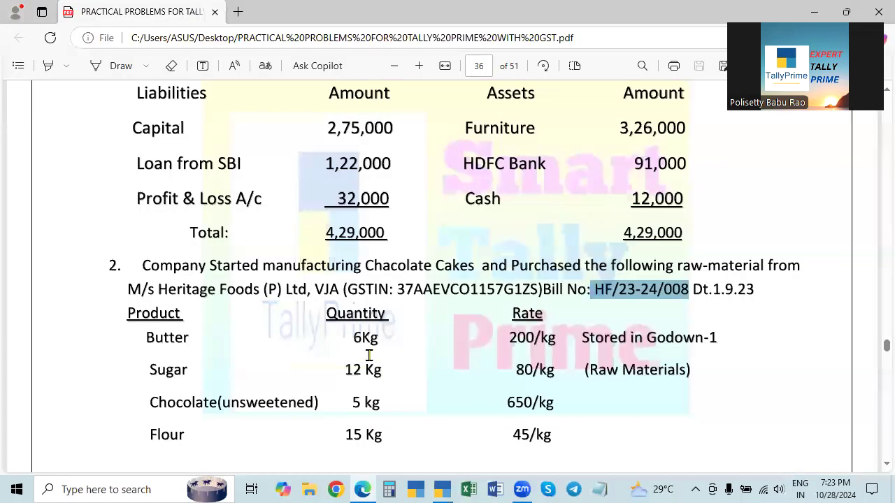
{"action": "key", "text": "alt+Tab"}
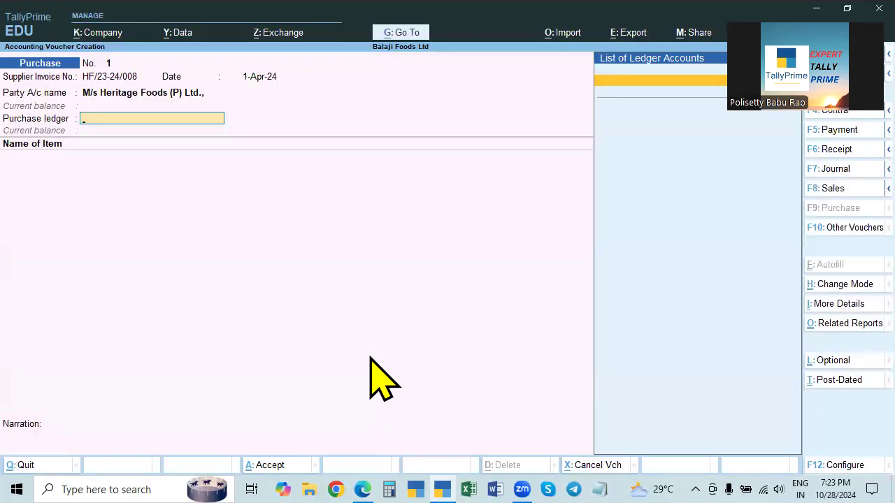
{"action": "key", "text": "Return"}
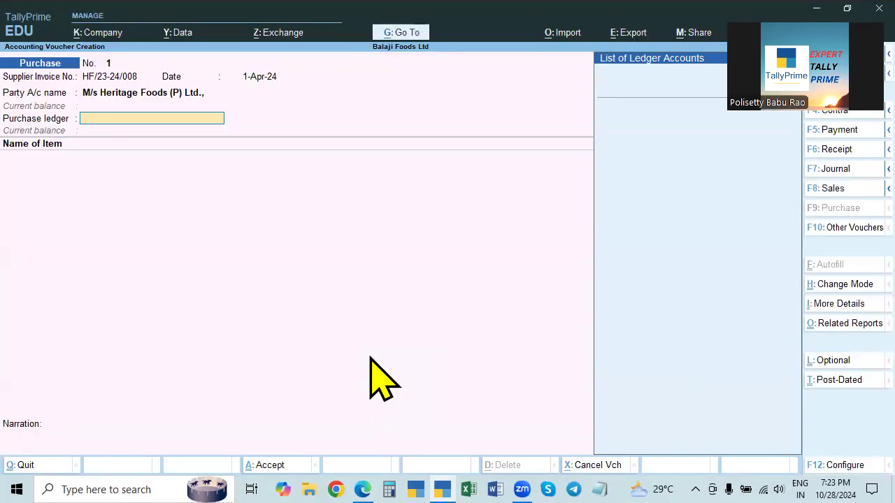
{"action": "key", "text": "alt+c"}
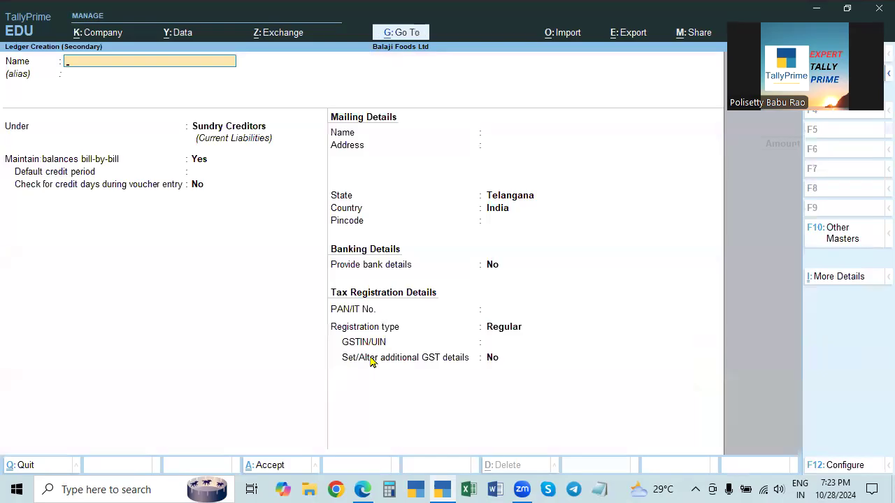
{"action": "type", "text": "Purchase a/c"}
{"action": "key", "text": "Return"}
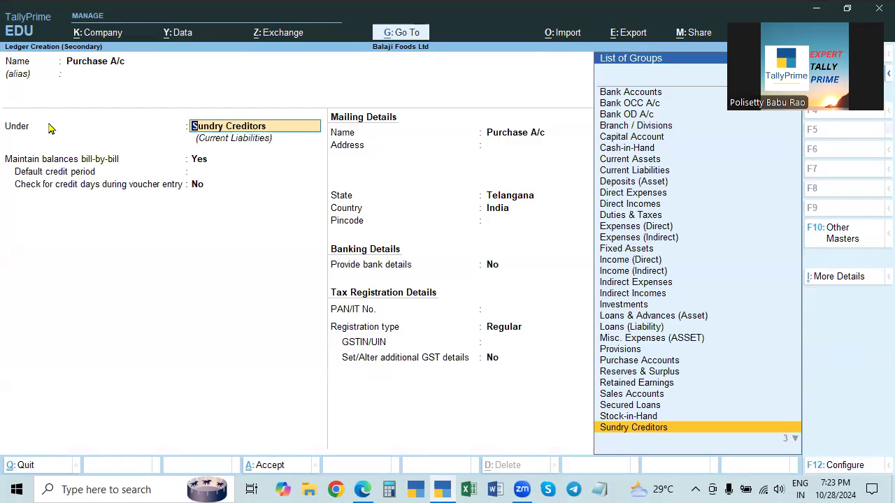
{"action": "type", "text": "P"}
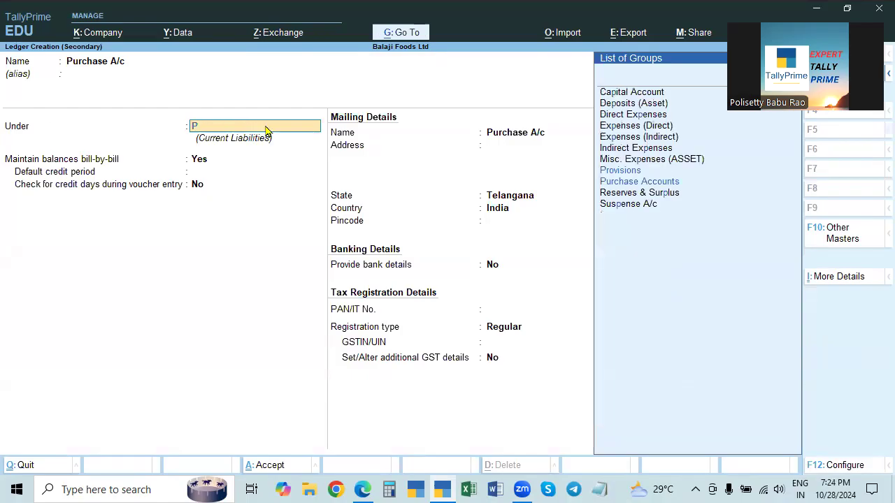
{"action": "type", "text": "ur"}
{"action": "key", "text": "Return"}
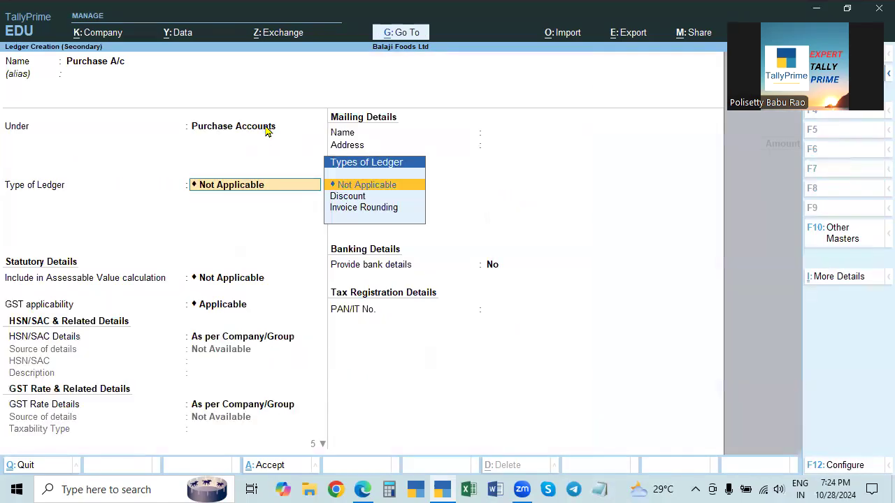
Keep GST applicable for the Purchase A/c ledger, set its type of supply to Goods and save it
{"action": "key", "text": "Return"}
{"action": "key", "text": "Return"}
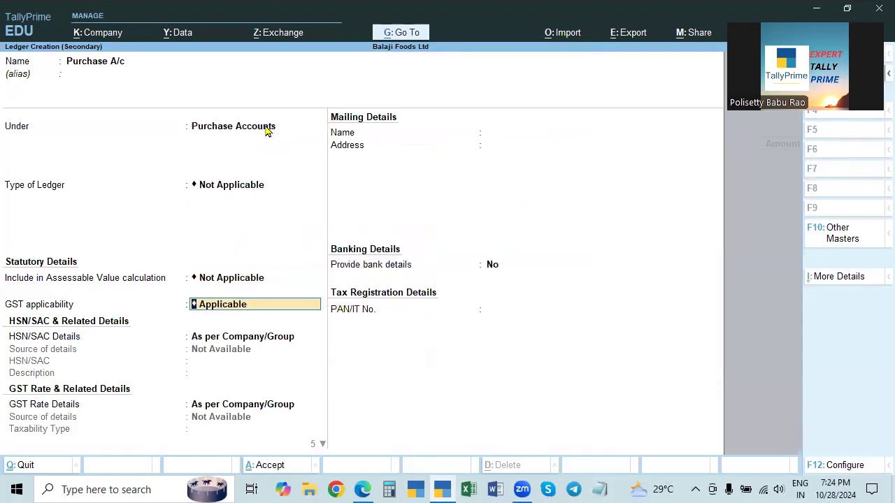
{"action": "key", "text": "Return"}
{"action": "key", "text": "Return"}
{"action": "key", "text": "Return"}
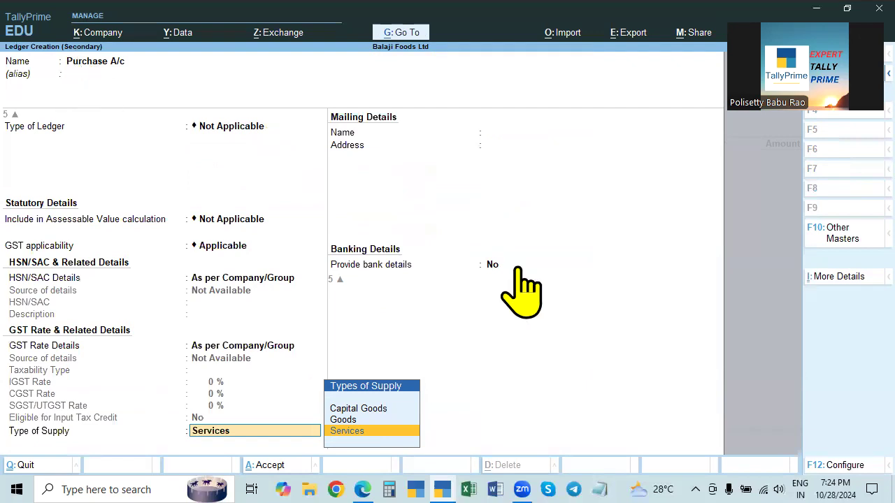
{"action": "key", "text": "Up"}
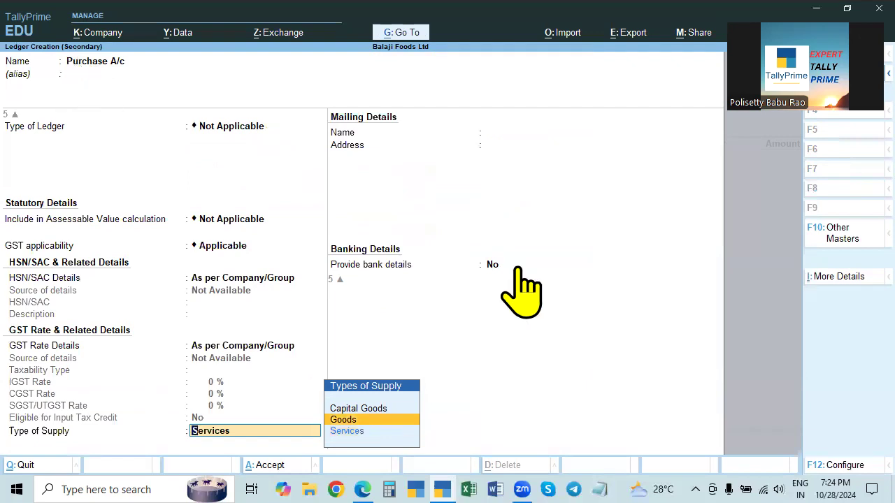
{"action": "key", "text": "Up"}
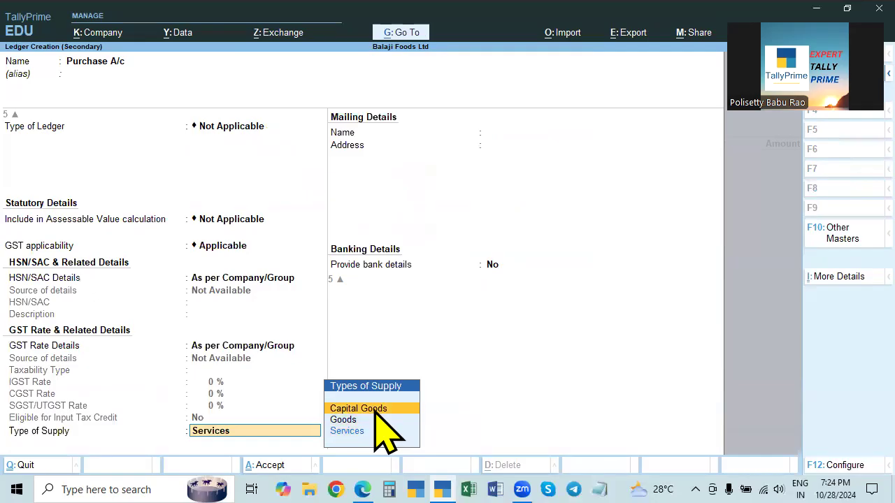
{"action": "key", "text": "Down"}
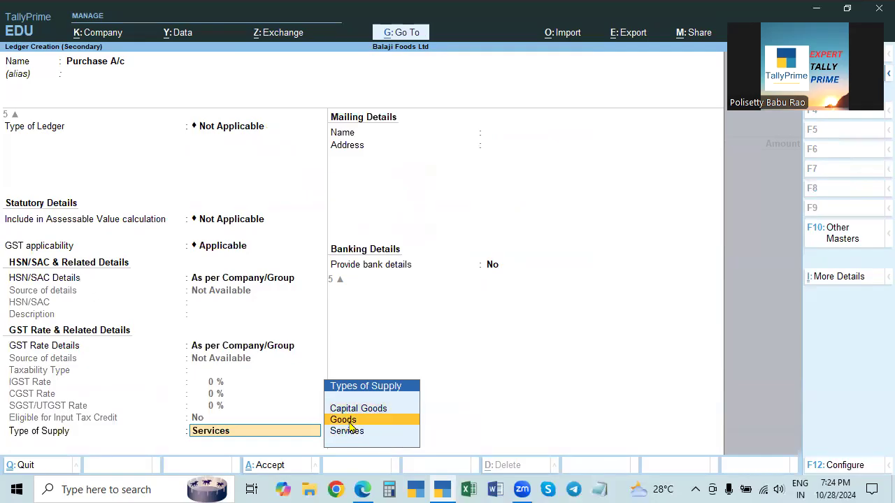
{"action": "key", "text": "Return"}
{"action": "key", "text": "Return"}
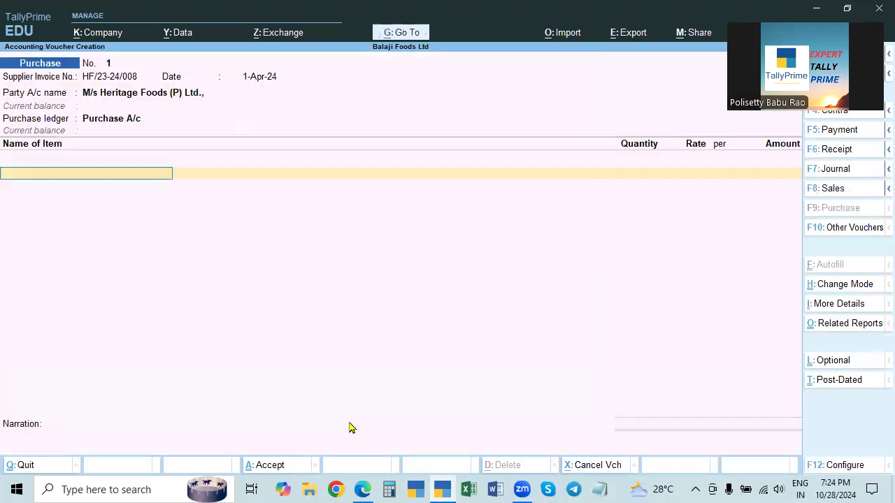
Consult the raw-material list in the PDF, add Butter as the first item and allocate it to Raw Material Godown
{"action": "key", "text": "alt+Tab"}
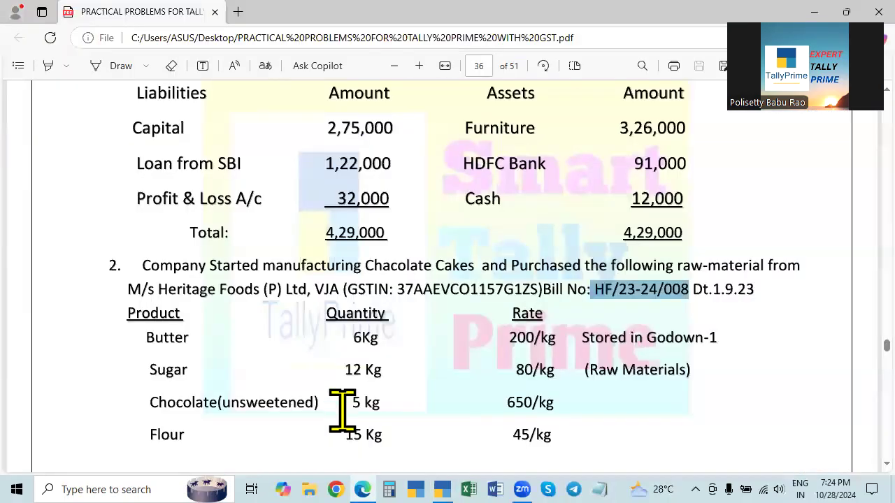
{"action": "key", "text": "alt+Tab"}
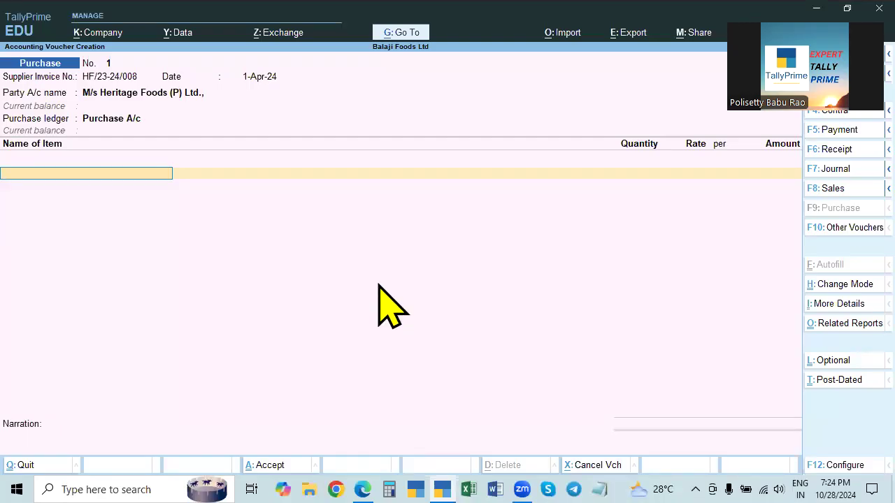
{"action": "key", "text": "alt+Tab"}
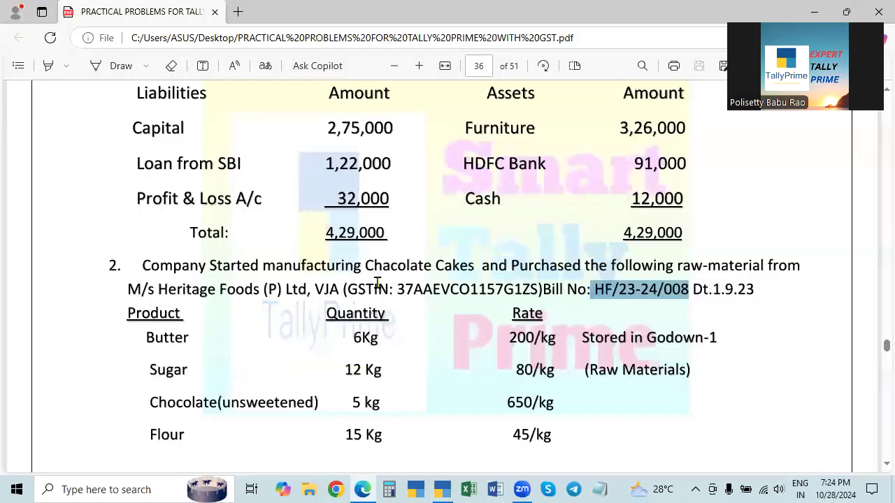
{"action": "scroll", "coordinate": [345, 357], "scroll_direction": "down", "scroll_amount": 2}
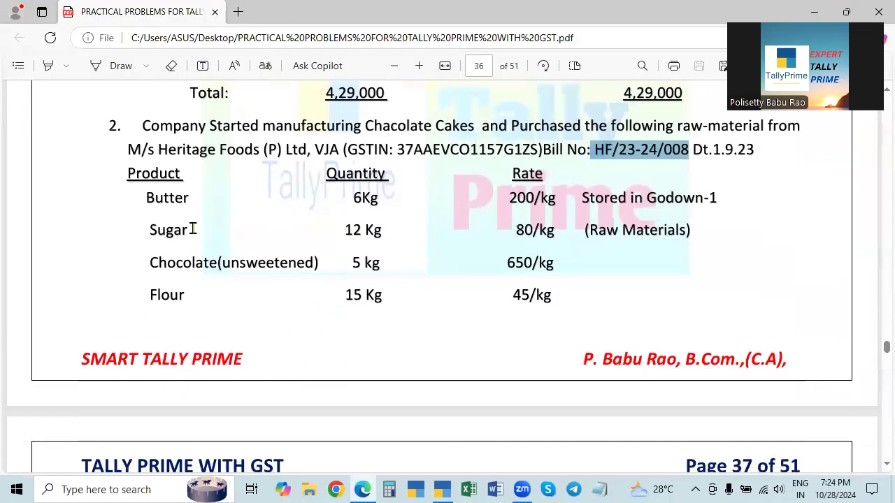
{"action": "key", "text": "alt+Tab"}
{"action": "type", "text": "But"}
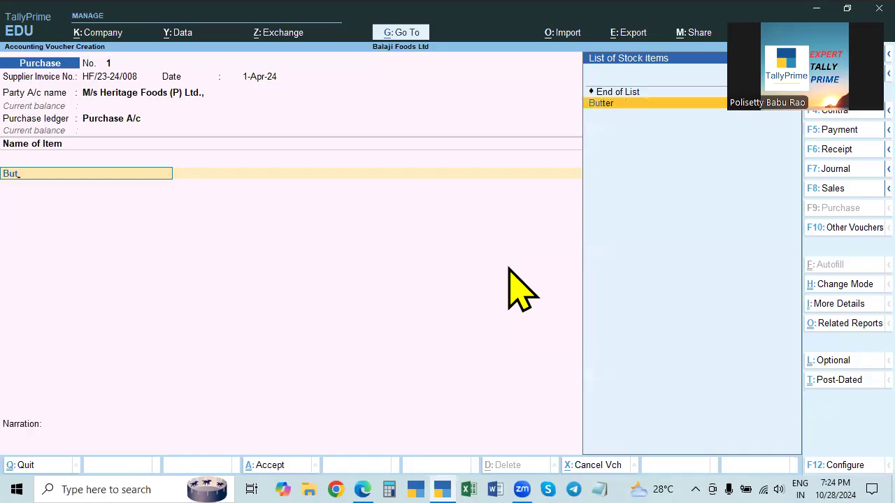
{"action": "key", "text": "Return"}
{"action": "type", "text": "R"}
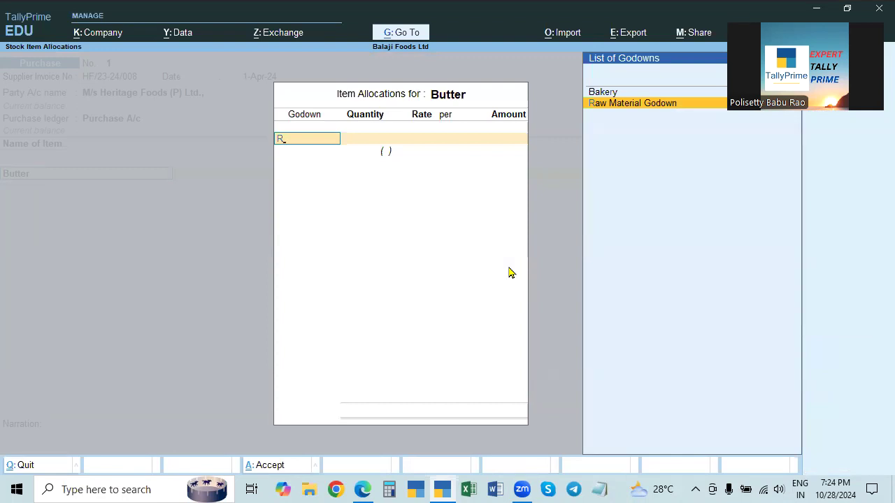
{"action": "key", "text": "Return"}
Enter 6 Kgs of Butter at a rate of 200 per Kgs, checking the PDF, and accept the item allocation
{"action": "key", "text": "alt+Tab"}
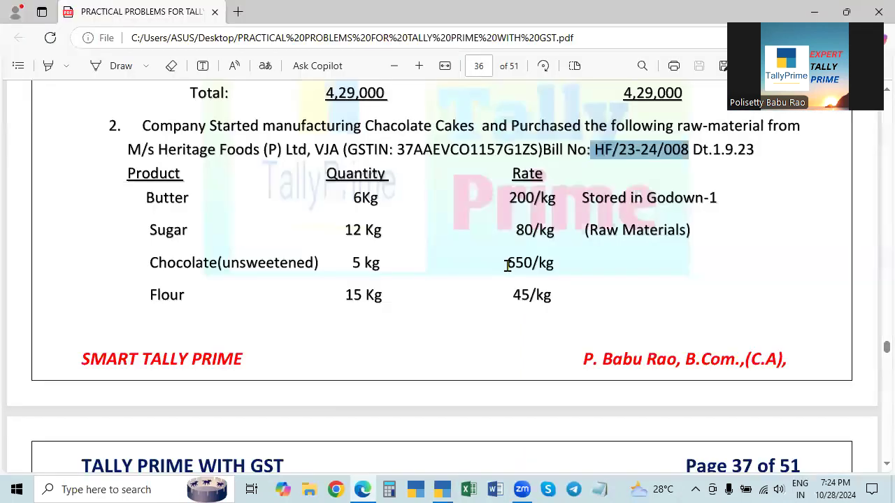
{"action": "key", "text": "alt+Tab"}
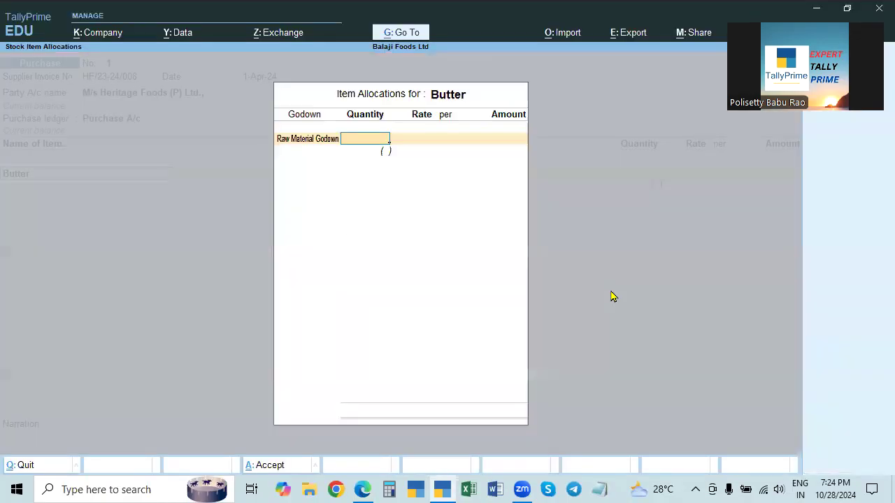
{"action": "type", "text": "6"}
{"action": "key", "text": "Return"}
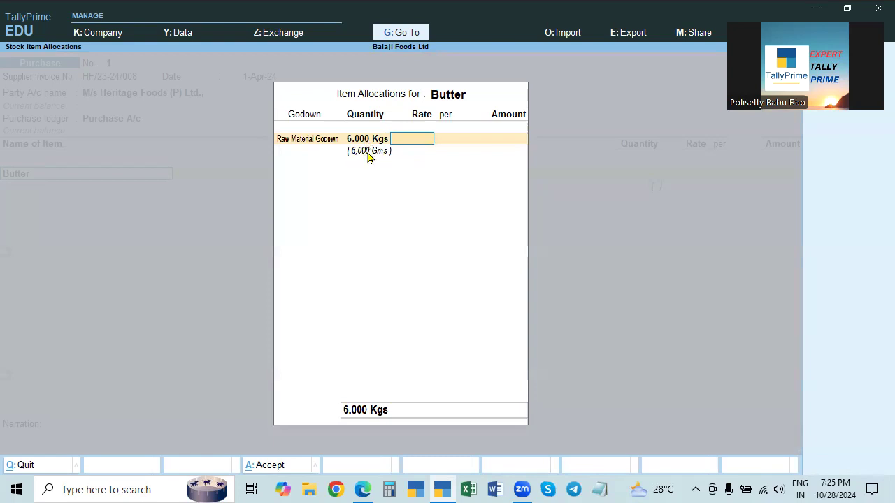
{"action": "key", "text": "alt+Tab"}
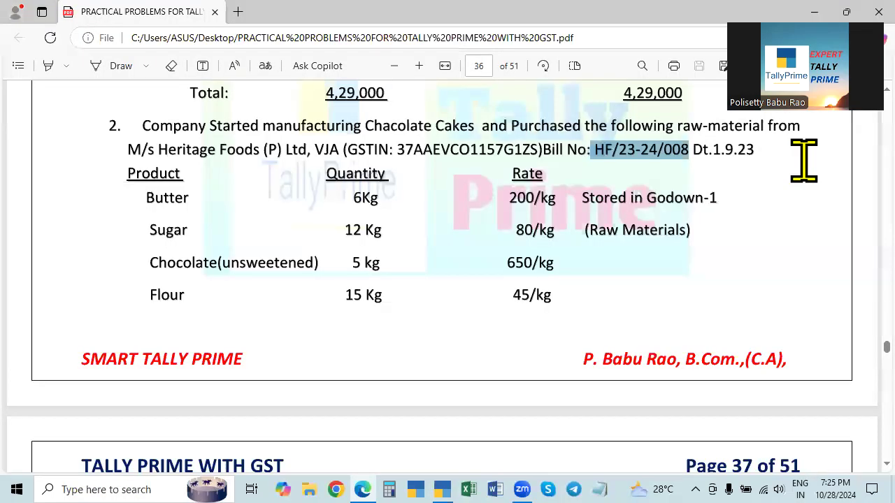
{"action": "key", "text": "alt+Tab"}
{"action": "type", "text": "200"}
{"action": "key", "text": "Return"}
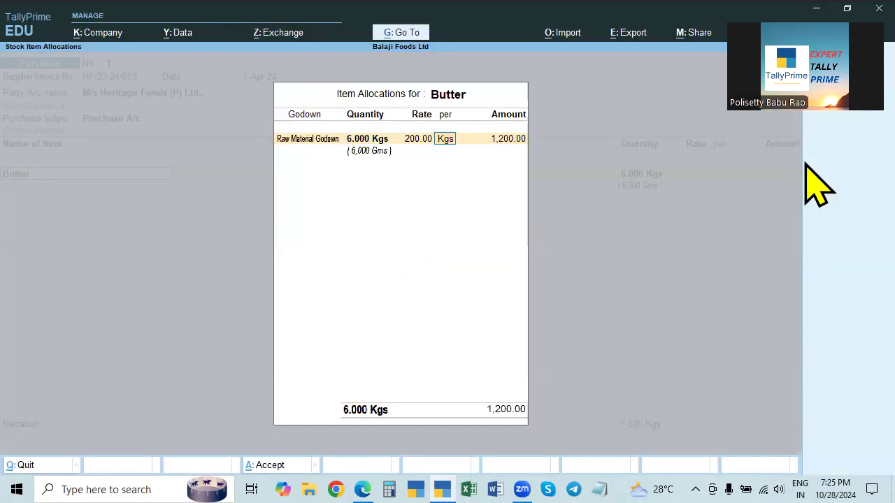
{"action": "key", "text": "Return"}
{"action": "key", "text": "Return"}
{"action": "key", "text": "Return"}
{"action": "key", "text": "Return"}
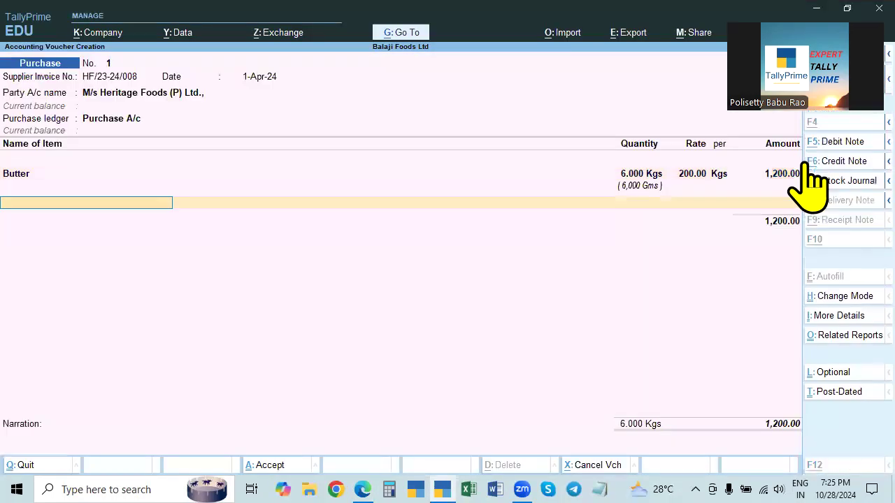
Add Sugar as the second item from the PDF list and allocate it to Raw Material Godown
{"action": "key", "text": "alt+Tab"}
{"action": "key", "text": "alt+Tab"}
{"action": "type", "text": "Su"}
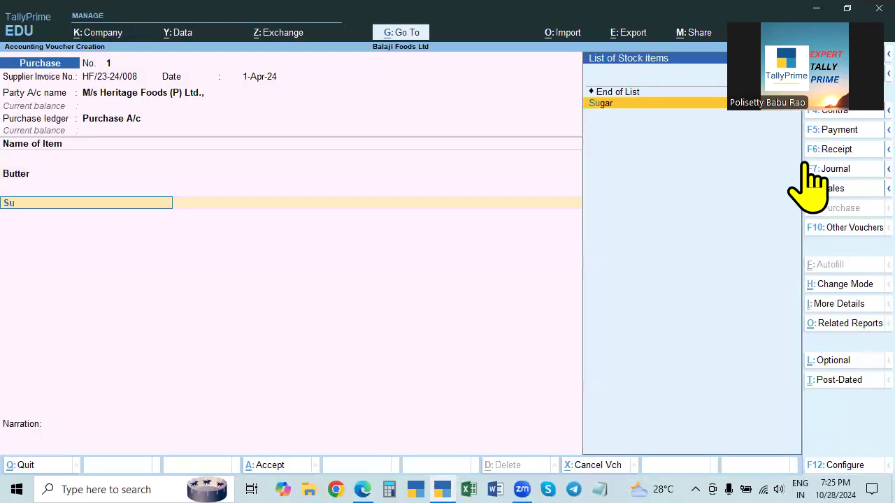
{"action": "key", "text": "Return"}
{"action": "type", "text": "R"}
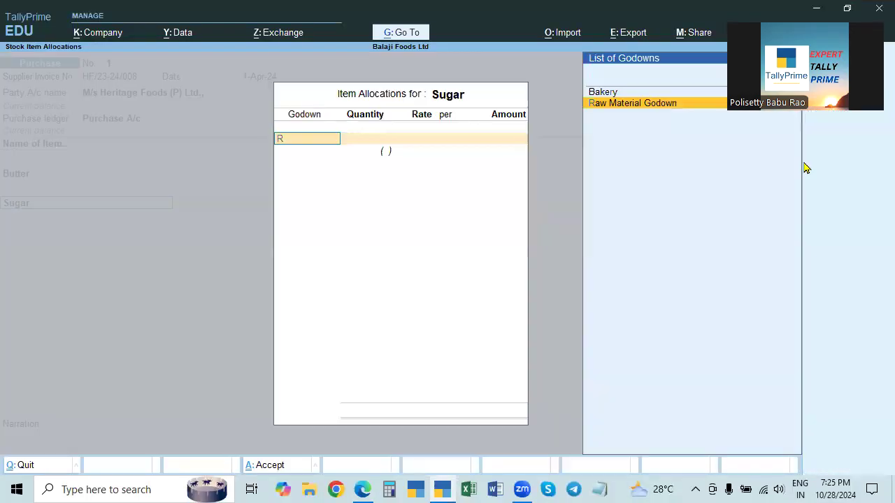
{"action": "key", "text": "Return"}
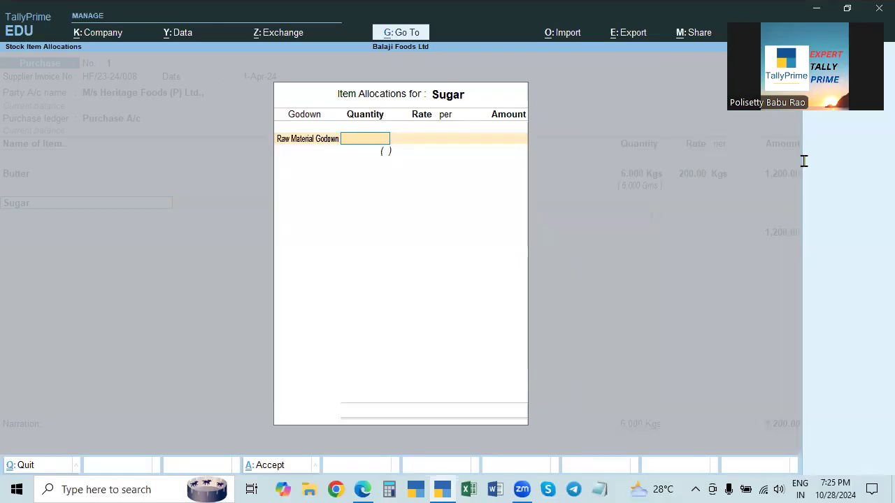
Enter 12 Kgs of Sugar at a rate of 80 per Kgs, checking the PDF, and accept the item allocation
{"action": "key", "text": "alt+Tab"}
{"action": "key", "text": "alt+Tab"}
{"action": "type", "text": "12"}
{"action": "key", "text": "Return"}
{"action": "type", "text": "80"}
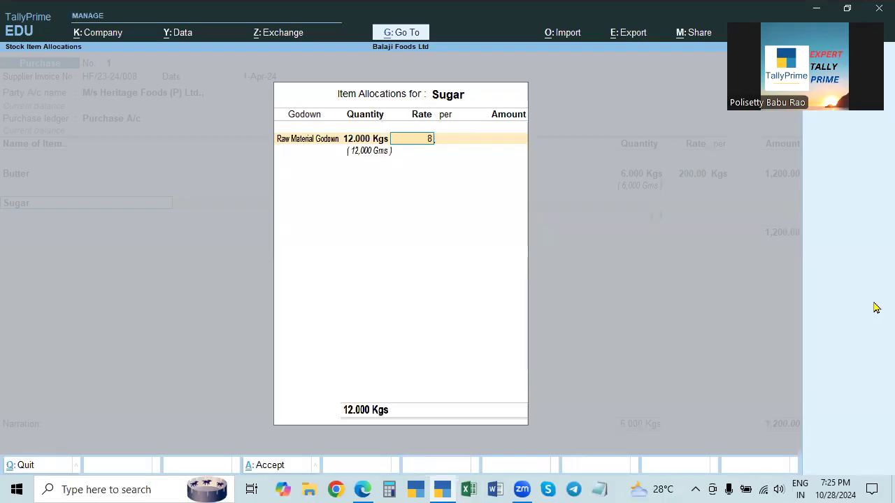
{"action": "key", "text": "Return"}
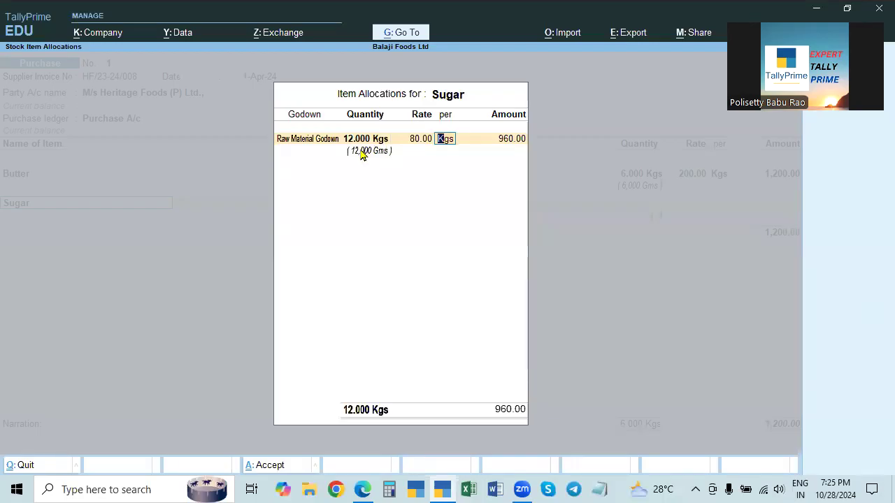
{"action": "key", "text": "Return"}
{"action": "key", "text": "Return"}
{"action": "key", "text": "Return"}
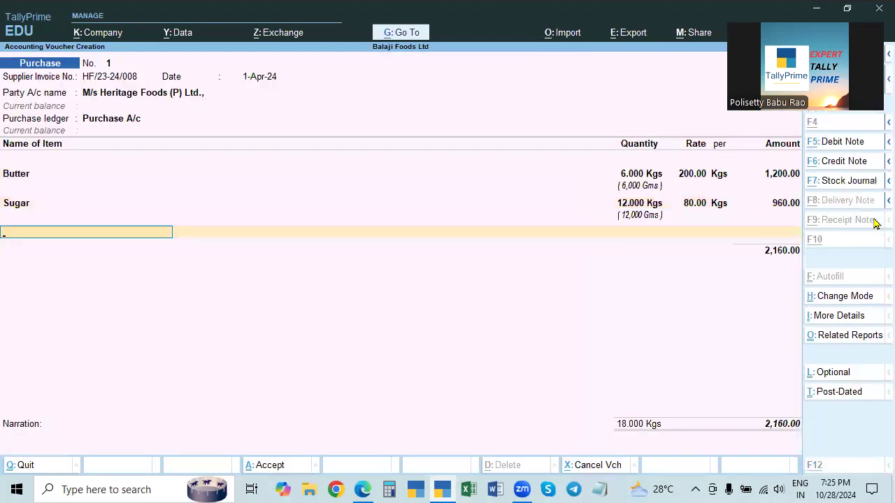
Add Chacolate(Unsweetened) as the third item, following the PDF list, and allocate it to Raw Material Godown
{"action": "key", "text": "alt+Tab"}
{"action": "key", "text": "alt+Tab"}
{"action": "type", "text": "Ch"}
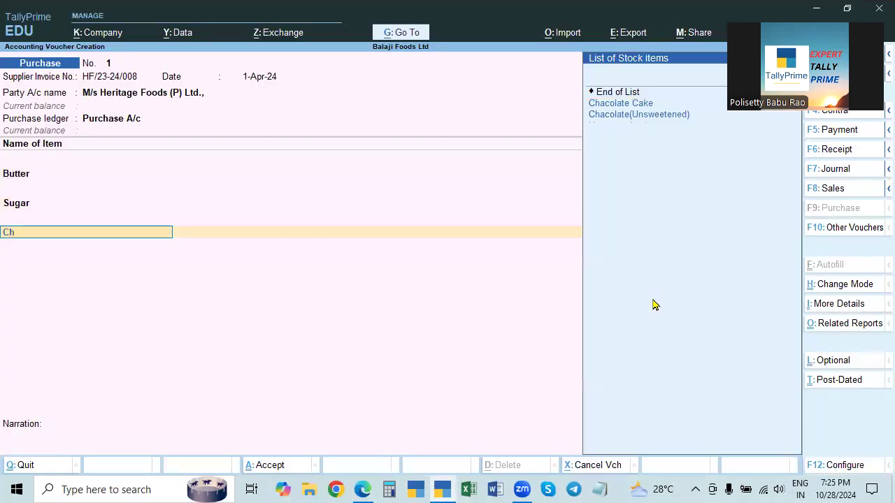
{"action": "key", "text": "Down"}
{"action": "key", "text": "Return"}
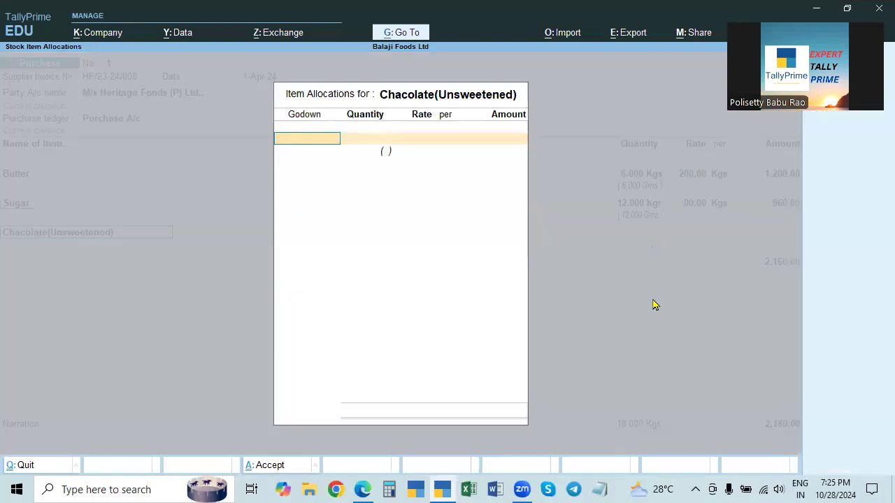
{"action": "key", "text": "Return"}
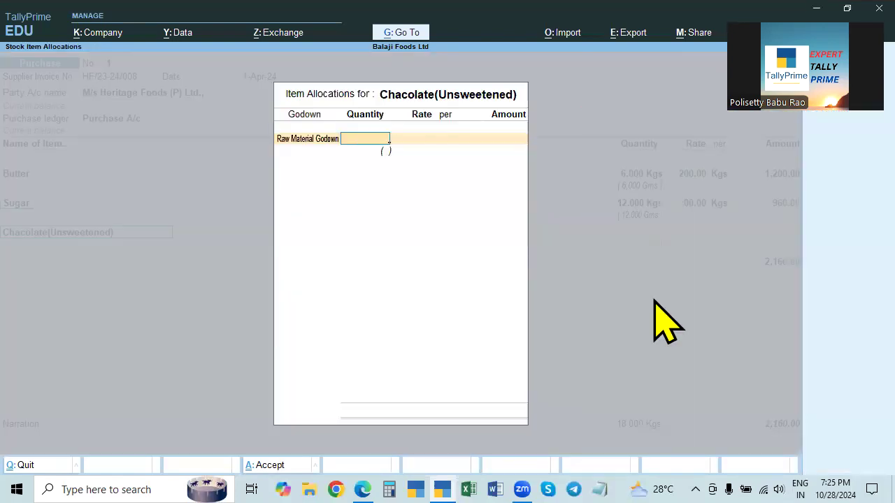
Enter 5 Kgs of Chacolate(Unsweetened) at a rate of 650 per Kgs, checking the PDF, and accept the item allocation
{"action": "key", "text": "alt+Tab"}
{"action": "key", "text": "alt+Tab"}
{"action": "type", "text": "5"}
{"action": "key", "text": "Return"}
{"action": "type", "text": "650"}
{"action": "key", "text": "Return"}
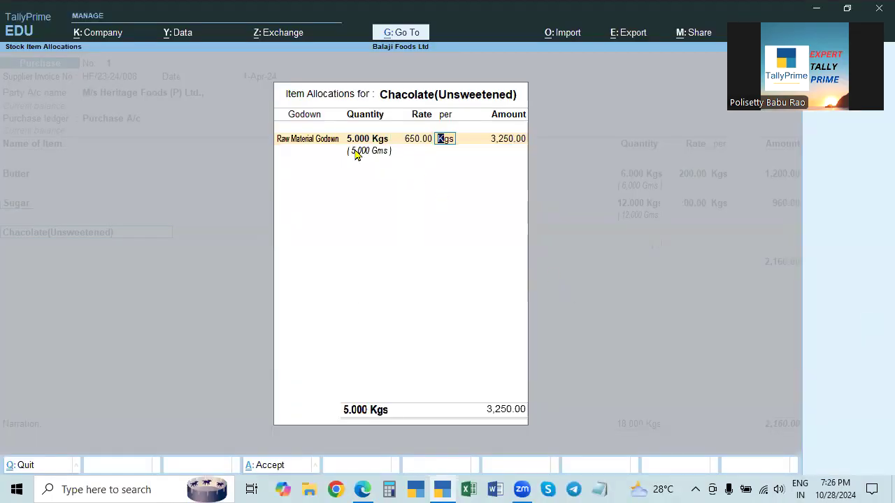
{"action": "key", "text": "Return"}
{"action": "key", "text": "Return"}
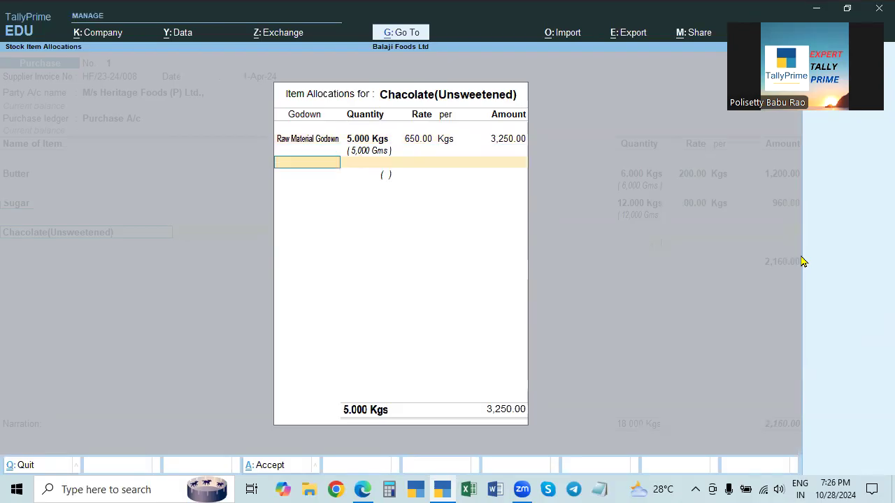
{"action": "key", "text": "Return"}
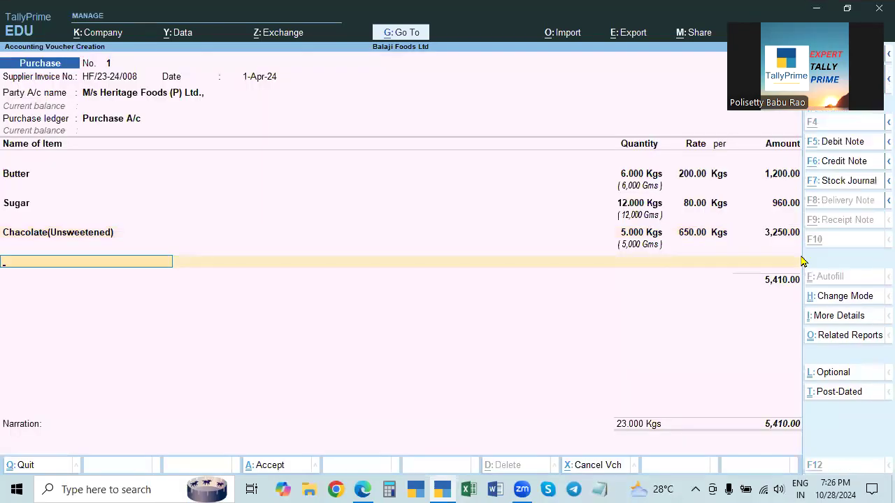
Add Flour as the fourth item from the PDF list and allocate it to Raw Material Godown
{"action": "key", "text": "alt+Tab"}
{"action": "key", "text": "alt+Tab"}
{"action": "type", "text": "f"}
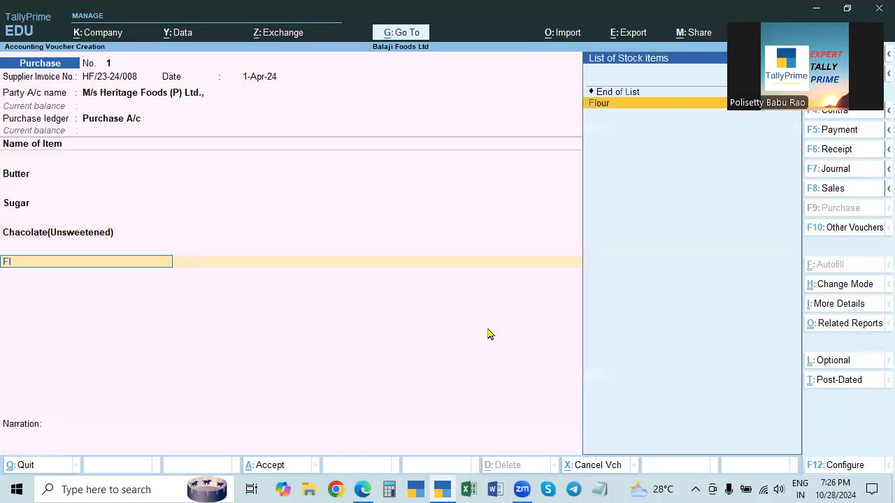
{"action": "key", "text": "Return"}
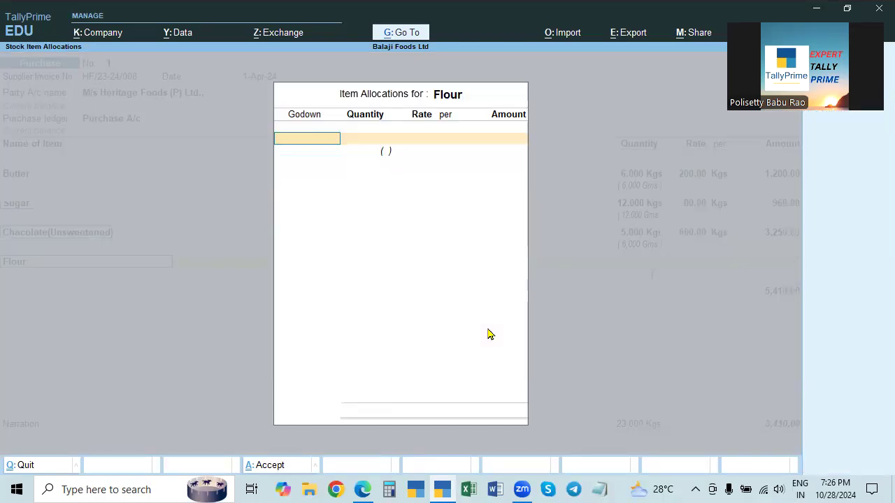
{"action": "key", "text": "Return"}
Enter 15 Kgs of Flour at a rate of 45 per Kgs, checking the PDF, and accept the item allocation
{"action": "key", "text": "alt+Tab"}
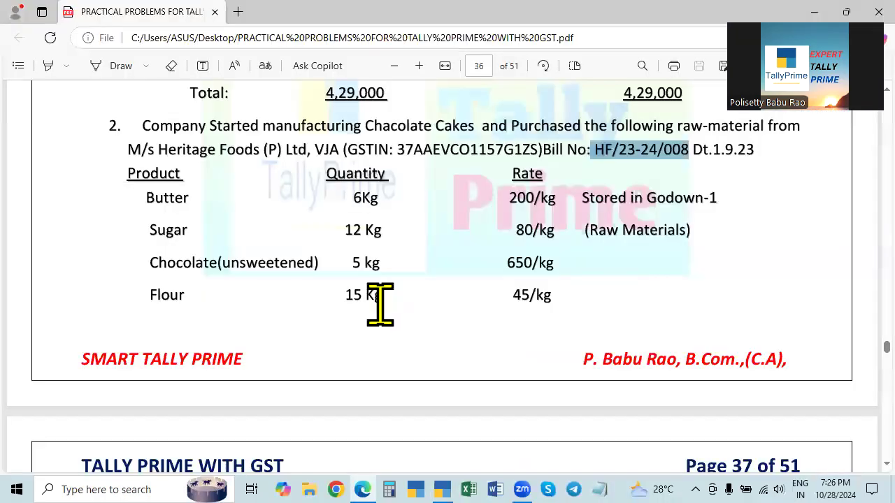
{"action": "key", "text": "alt+Tab"}
{"action": "type", "text": "15"}
{"action": "key", "text": "Return"}
{"action": "type", "text": "45"}
{"action": "key", "text": "Return"}
{"action": "key", "text": "Return"}
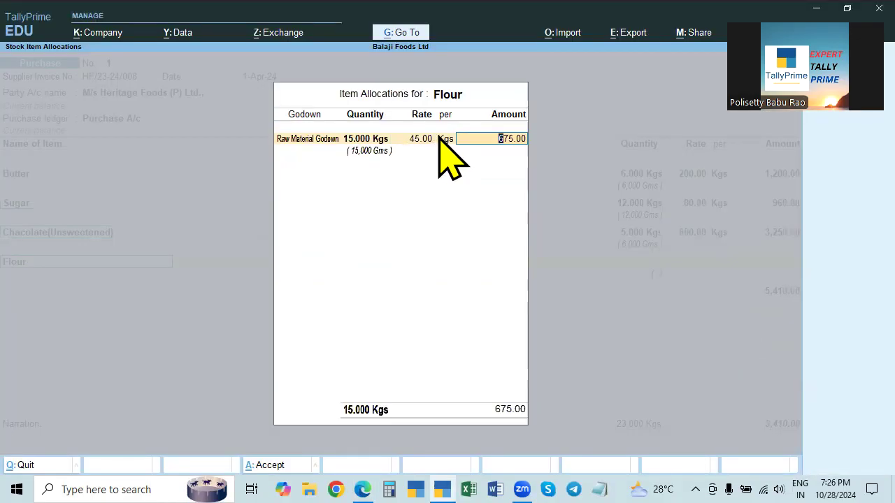
{"action": "key", "text": "Return"}
{"action": "key", "text": "Return"}
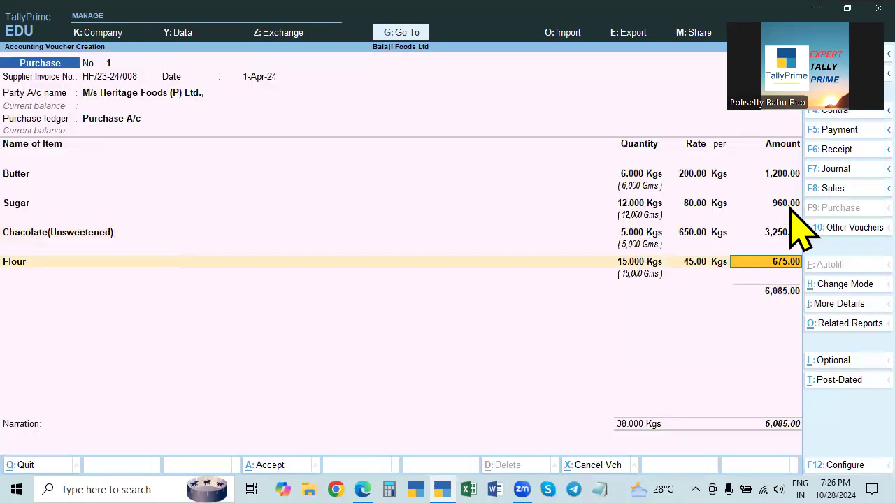
{"action": "key", "text": "Return"}
Consult the continued raw-material list in the PDF, add Milk as the fifth item and allocate it to Raw Material Godown
{"action": "key", "text": "alt+Tab"}
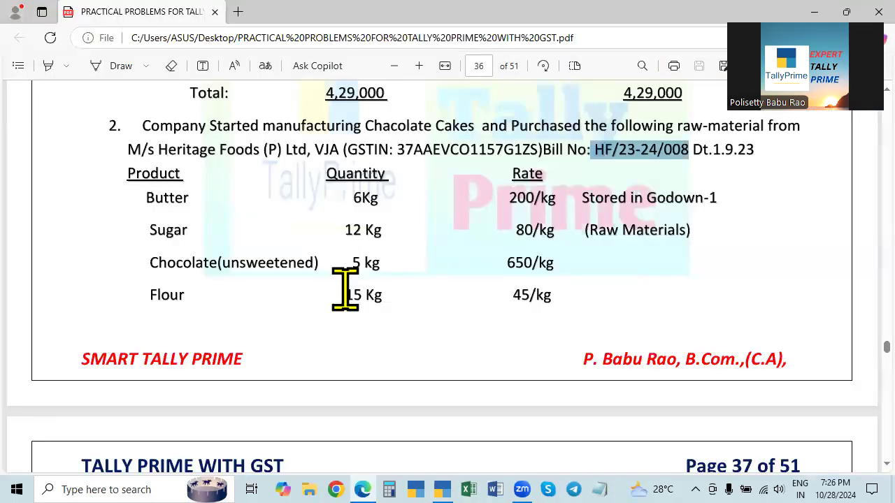
{"action": "scroll", "coordinate": [212, 278], "scroll_direction": "down", "scroll_amount": 2}
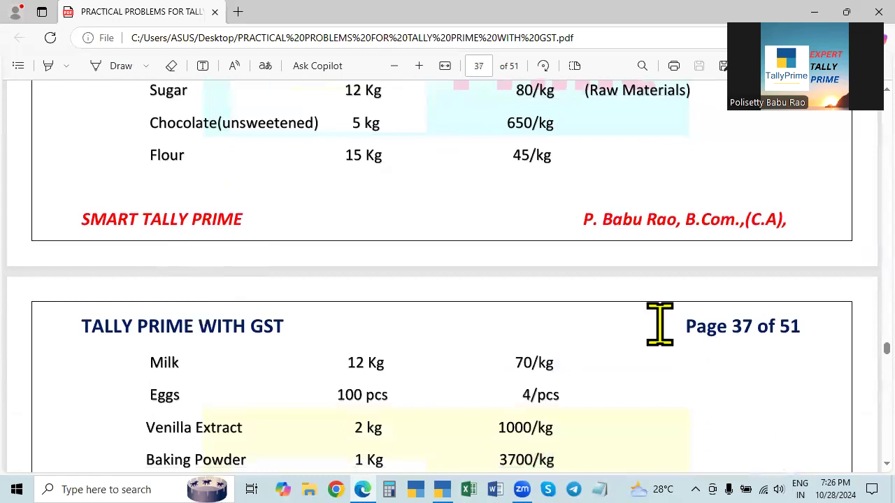
{"action": "key", "text": "alt+Tab"}
{"action": "type", "text": "Mi"}
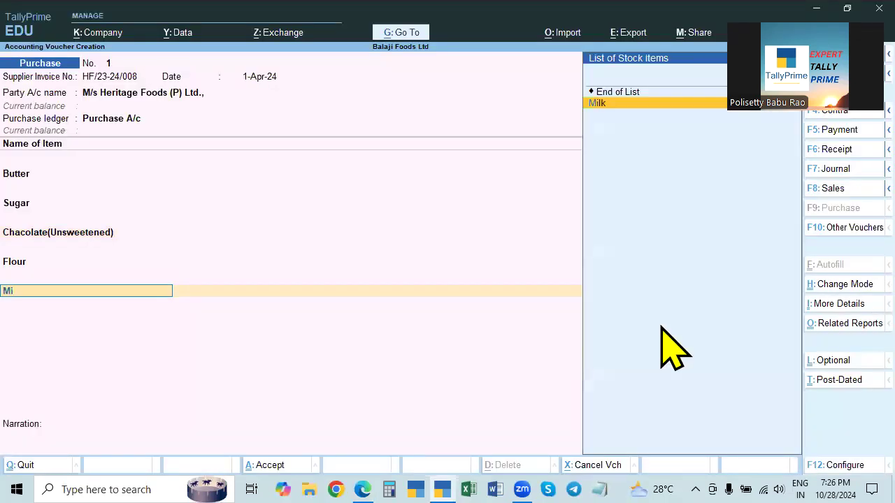
{"action": "key", "text": "Return"}
{"action": "type", "text": "R"}
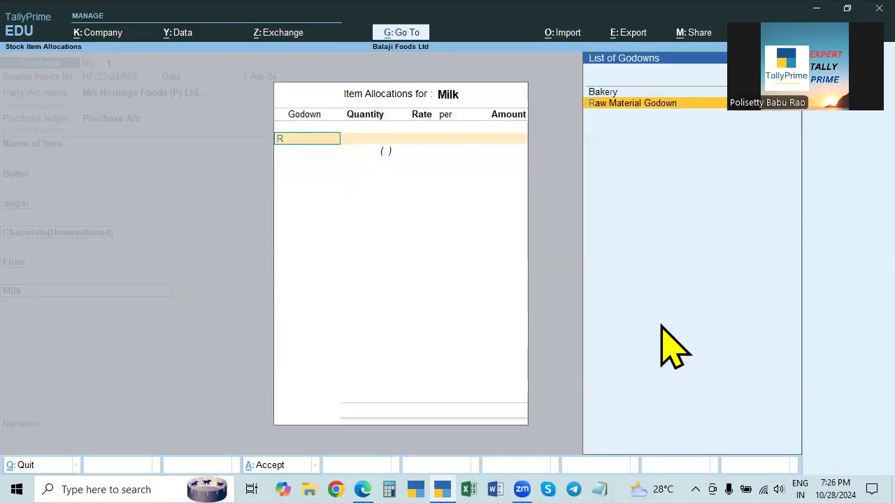
{"action": "key", "text": "Return"}
Enter 12 Kgs of Milk at a rate of 70 per Kgs, checking the PDF, and accept the item allocation
{"action": "key", "text": "alt+Tab"}
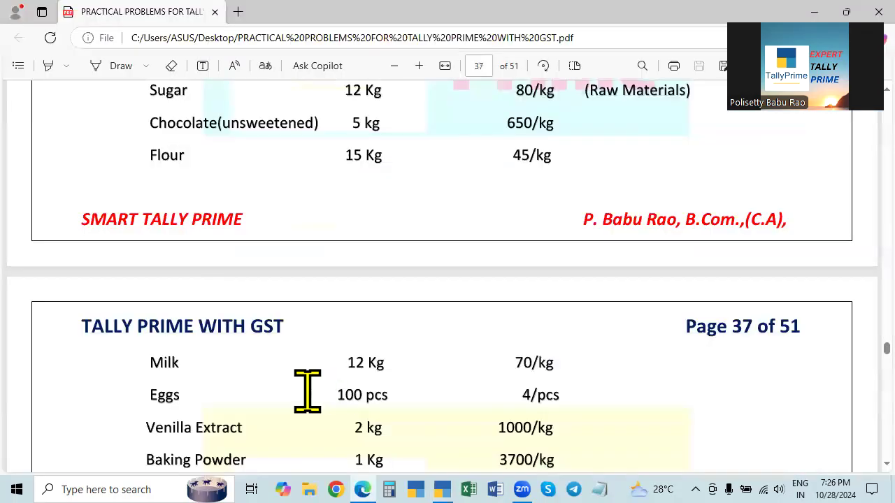
{"action": "key", "text": "alt+Tab"}
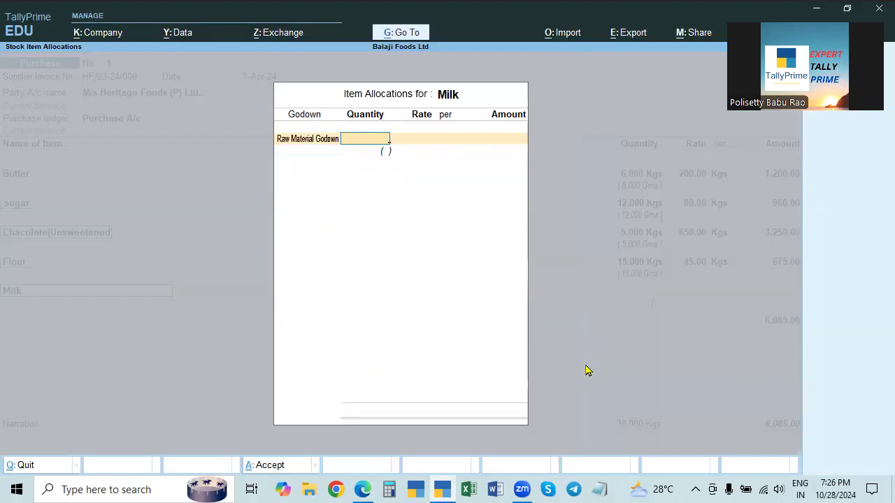
{"action": "key", "text": "alt+Tab"}
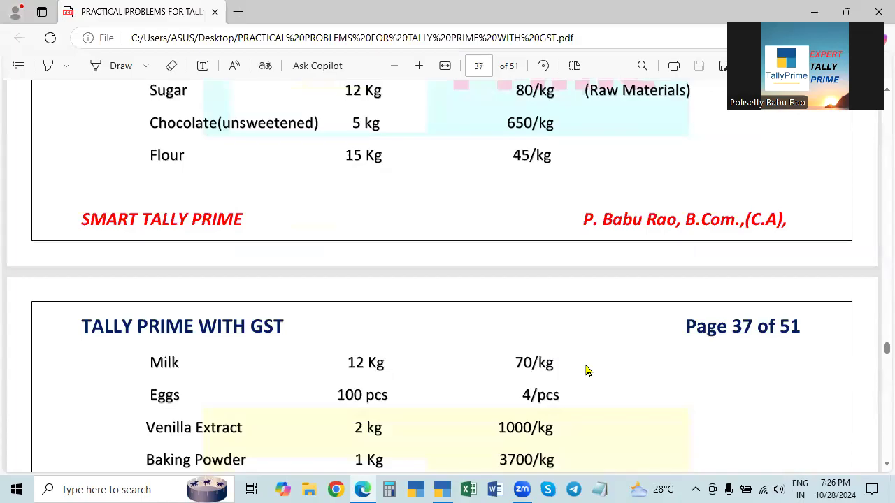
{"action": "key", "text": "alt+Tab"}
{"action": "type", "text": "12"}
{"action": "key", "text": "Return"}
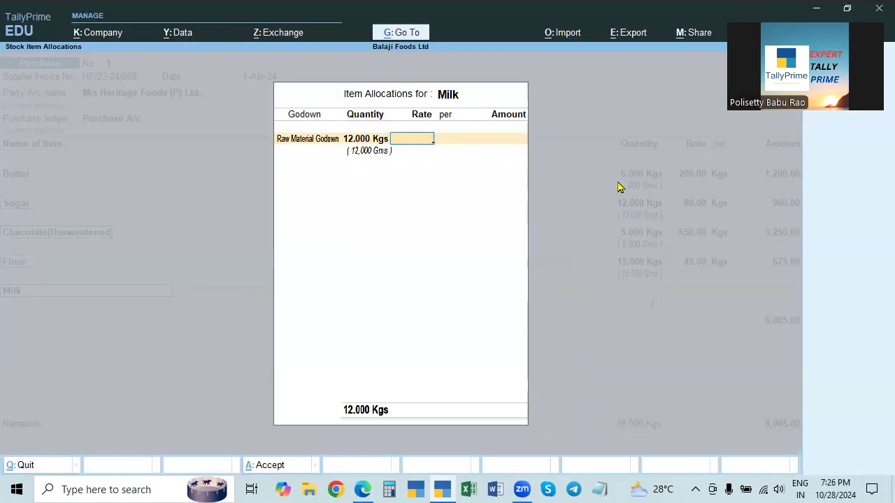
{"action": "key", "text": "alt+Tab"}
{"action": "key", "text": "alt+Tab"}
{"action": "type", "text": "70"}
{"action": "key", "text": "Return"}
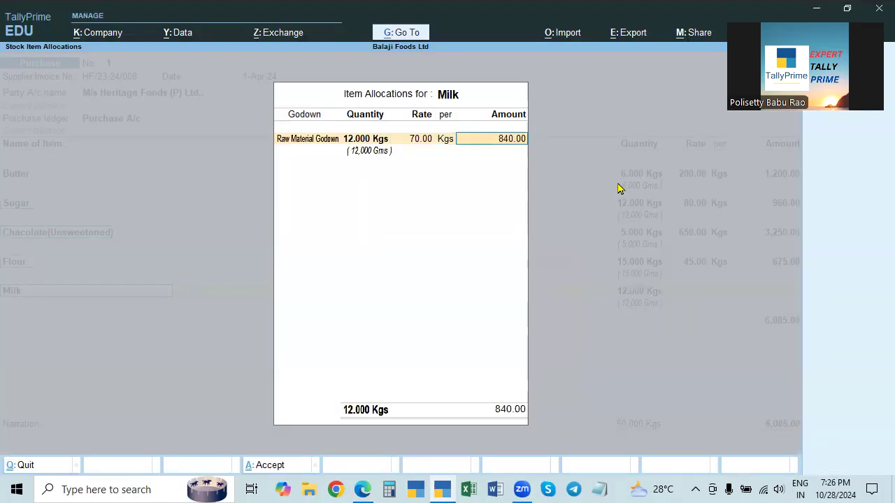
{"action": "key", "text": "Return"}
{"action": "key", "text": "Return"}
{"action": "key", "text": "Return"}
Add Eggs as the sixth item from the PDF list and allocate it to Raw Material Godown
{"action": "key", "text": "alt+Tab"}
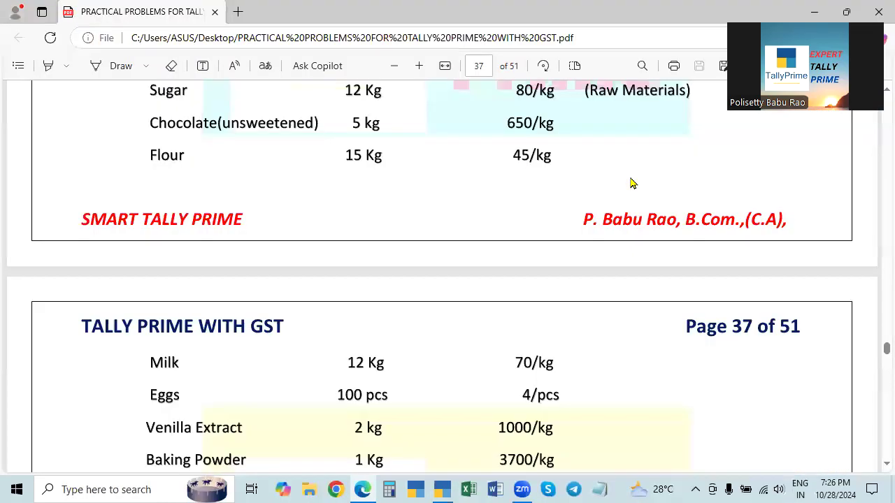
{"action": "scroll", "coordinate": [280, 295], "scroll_direction": "down", "scroll_amount": 3}
{"action": "key", "text": "alt+Tab"}
{"action": "type", "text": "E"}
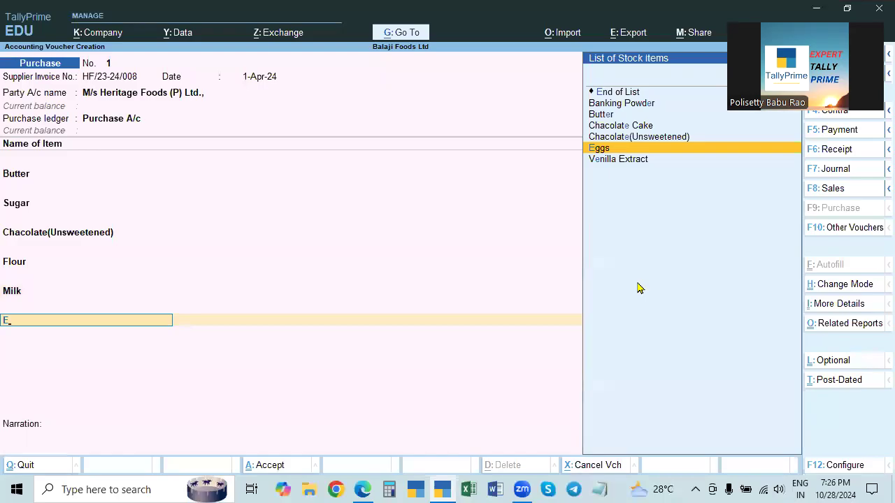
{"action": "key", "text": "Return"}
{"action": "type", "text": "R"}
{"action": "key", "text": "Return"}
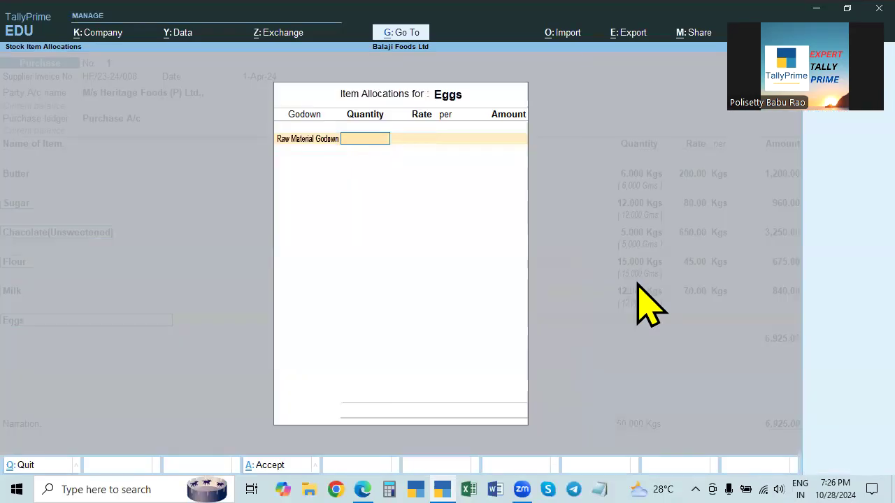
Enter 100 Pcs of Eggs at a rate of 4 per Pcs, checking the PDF, and accept the item allocation
{"action": "key", "text": "alt+Tab"}
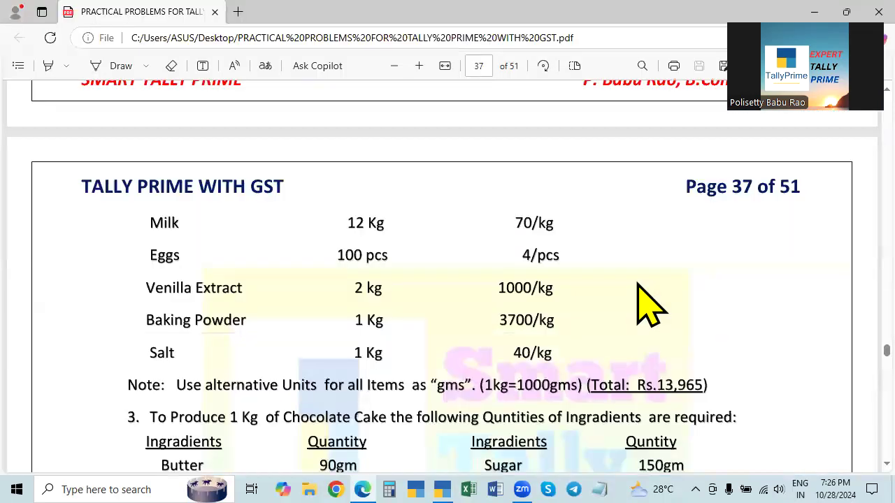
{"action": "key", "text": "alt+Tab"}
{"action": "type", "text": "100"}
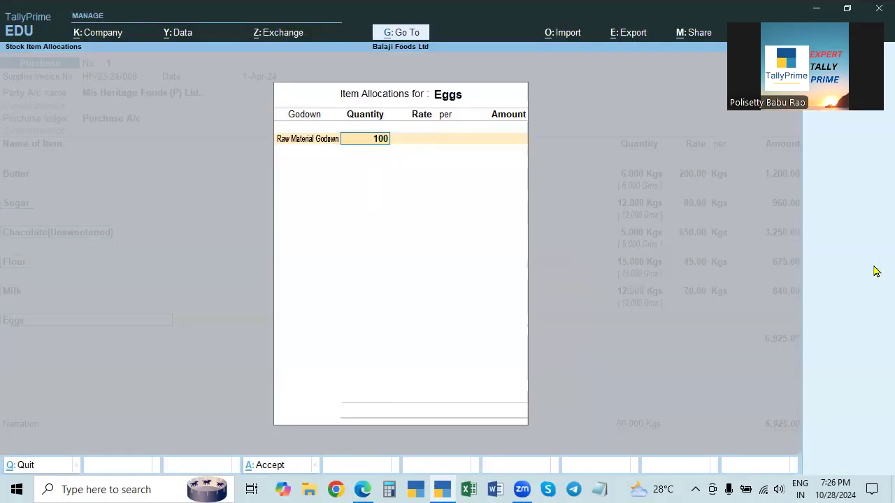
{"action": "key", "text": "Return"}
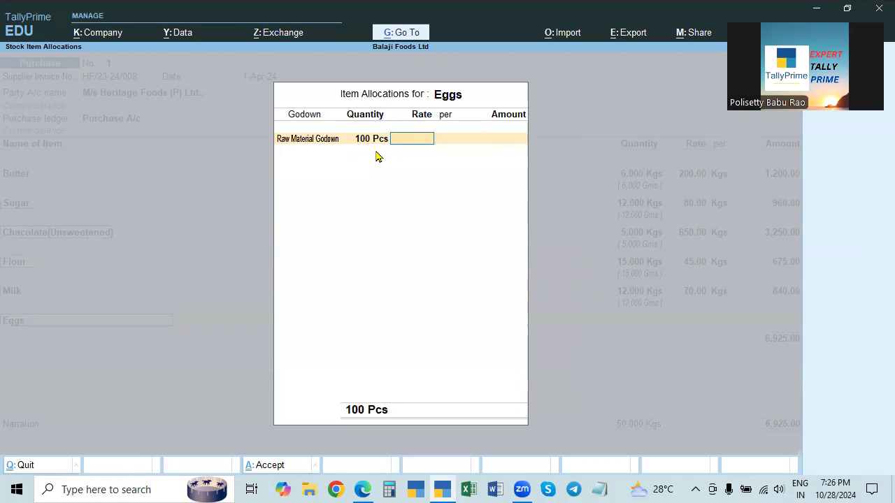
{"action": "key", "text": "alt+Tab"}
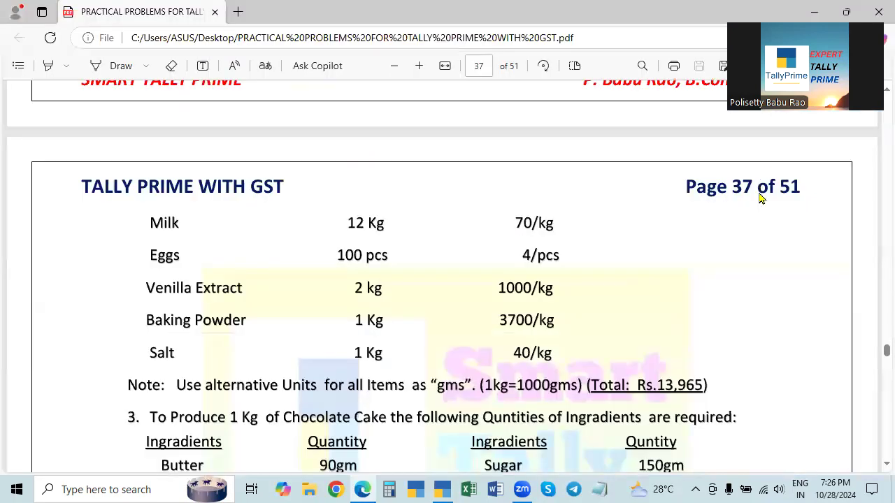
{"action": "key", "text": "alt+Tab"}
{"action": "type", "text": "4"}
{"action": "key", "text": "Return"}
{"action": "key", "text": "Return"}
{"action": "key", "text": "Return"}
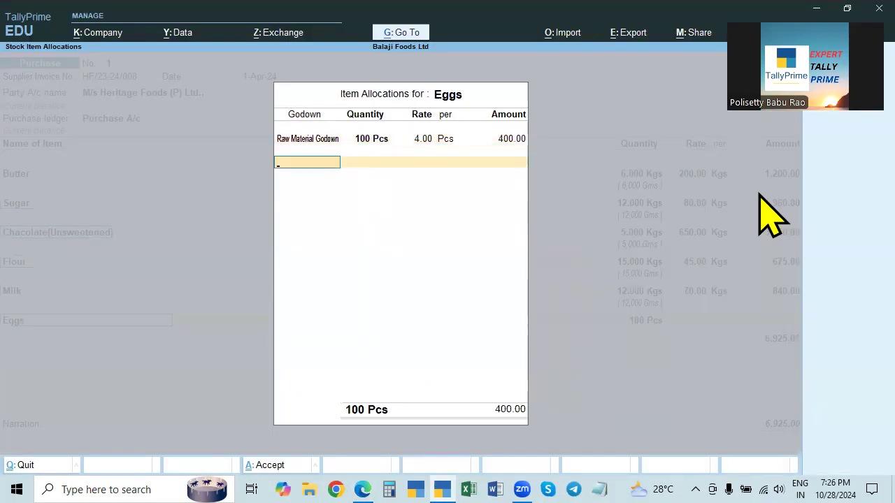
{"action": "key", "text": "Return"}
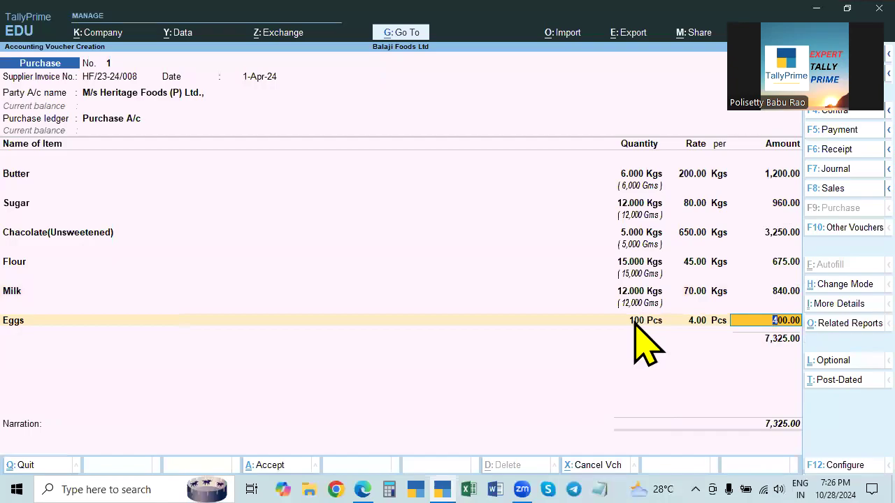
{"action": "key", "text": "Return"}
Add Venilla Extract as the seventh item from the PDF list and allocate it to Raw Material Godown
{"action": "key", "text": "alt+Tab"}
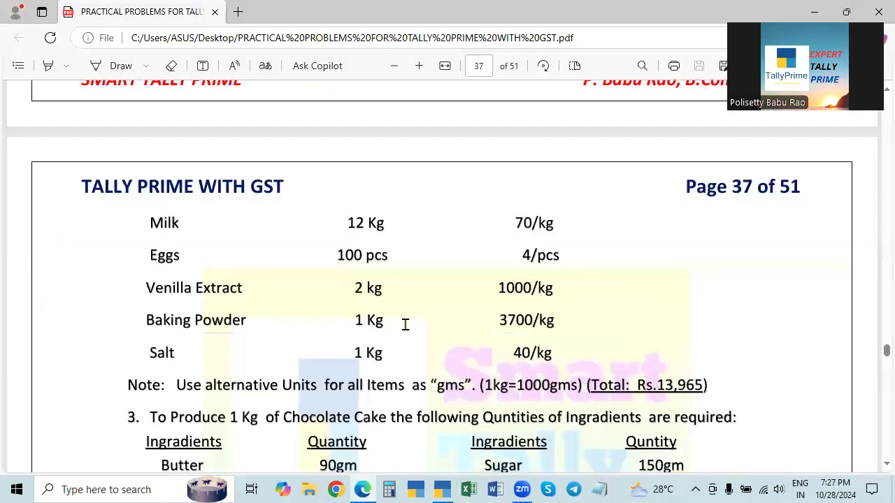
{"action": "key", "text": "alt+Tab"}
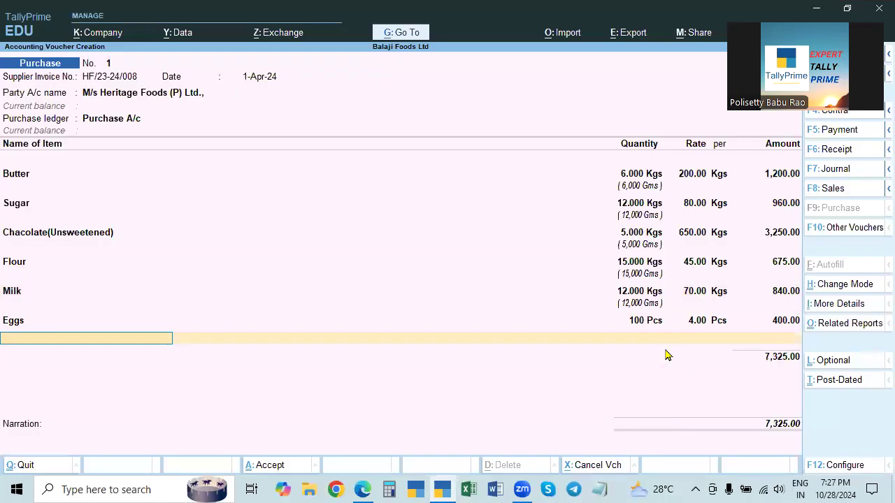
{"action": "type", "text": "V"}
{"action": "key", "text": "Return"}
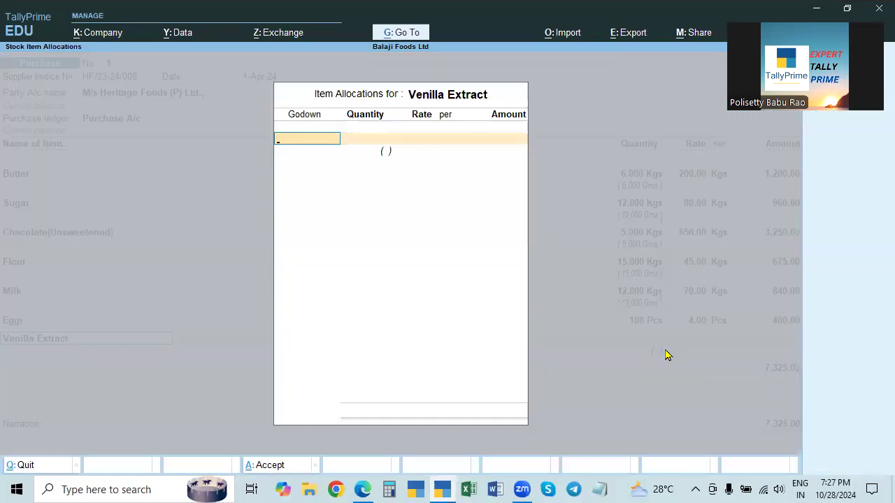
{"action": "key", "text": "Return"}
Enter 2 Kgs of Venilla Extract at a rate of 1000 per Kgs, checking the PDF, and confirm the entered values
{"action": "key", "text": "alt+Tab"}
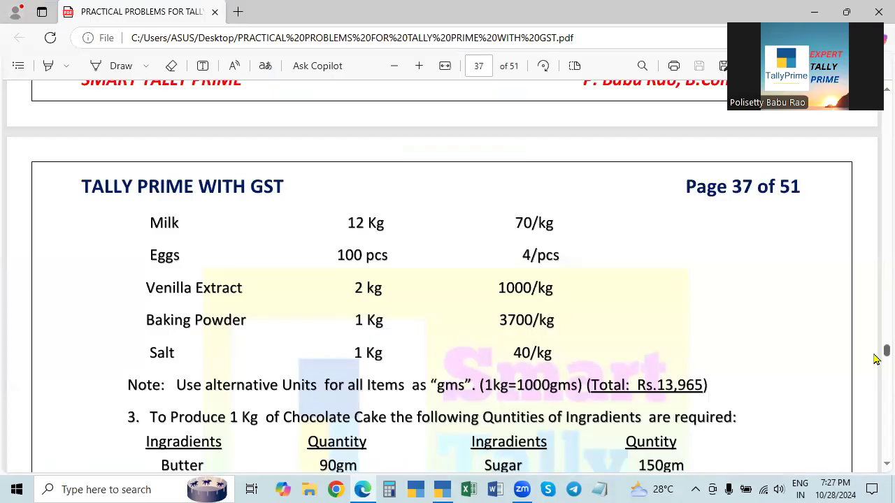
{"action": "key", "text": "alt+Tab"}
{"action": "type", "text": "2"}
{"action": "key", "text": "Return"}
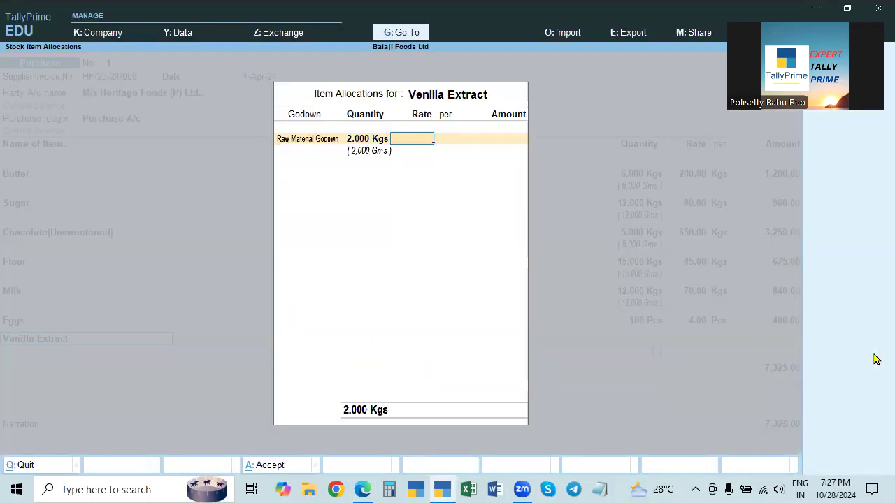
{"action": "type", "text": "1000"}
{"action": "key", "text": "Return"}
{"action": "key", "text": "alt+Tab"}
{"action": "key", "text": "alt+Tab"}
{"action": "key", "text": "Return"}
{"action": "key", "text": "Return"}
{"action": "key", "text": "alt+Tab"}
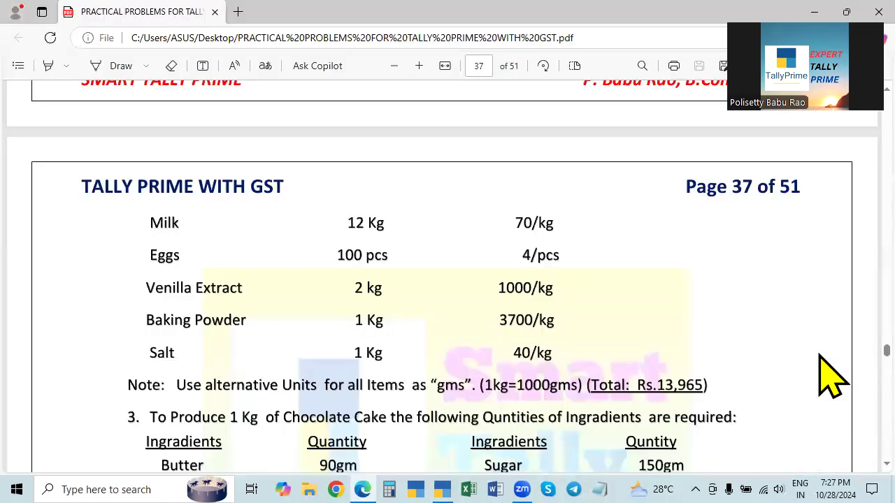
Add Banking Powder as the eighth item from the PDF list and allocate it to Raw Material Godown
{"action": "key", "text": "alt+Tab"}
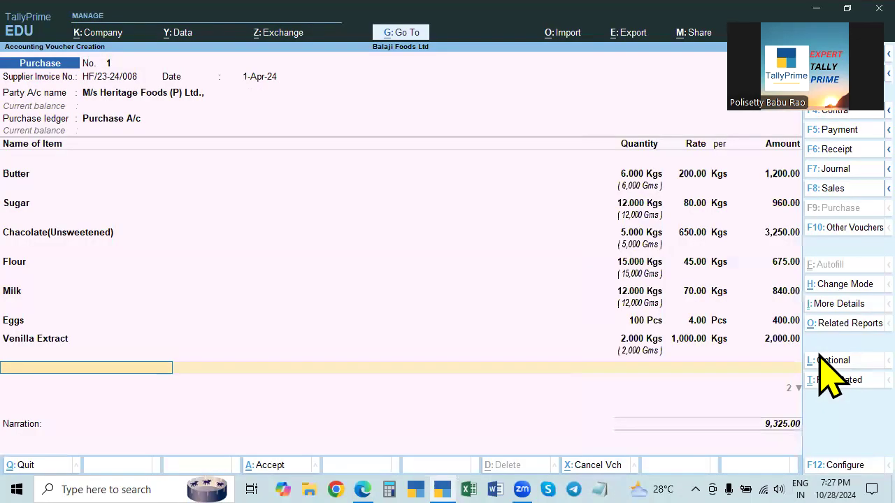
{"action": "type", "text": "na"}
{"action": "key", "text": "BackSpace"}
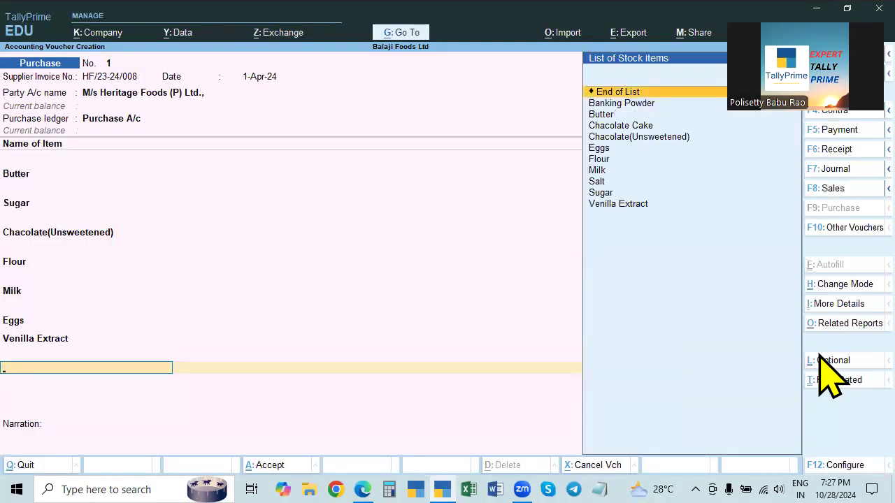
{"action": "type", "text": "bak"}
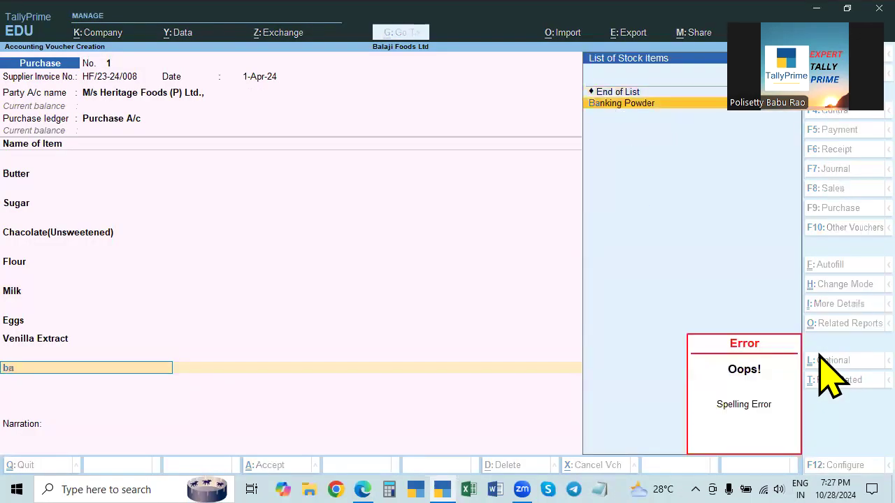
{"action": "key", "text": "Return"}
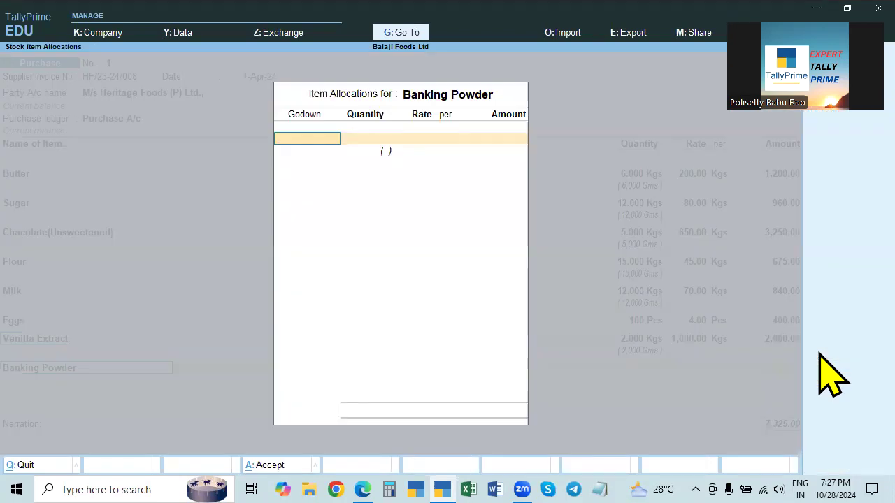
{"action": "key", "text": "Return"}
Enter 1 Kgs of Banking Powder at a rate of 3700 per Kgs, checking the PDF, and accept the item line
{"action": "key", "text": "alt+Tab"}
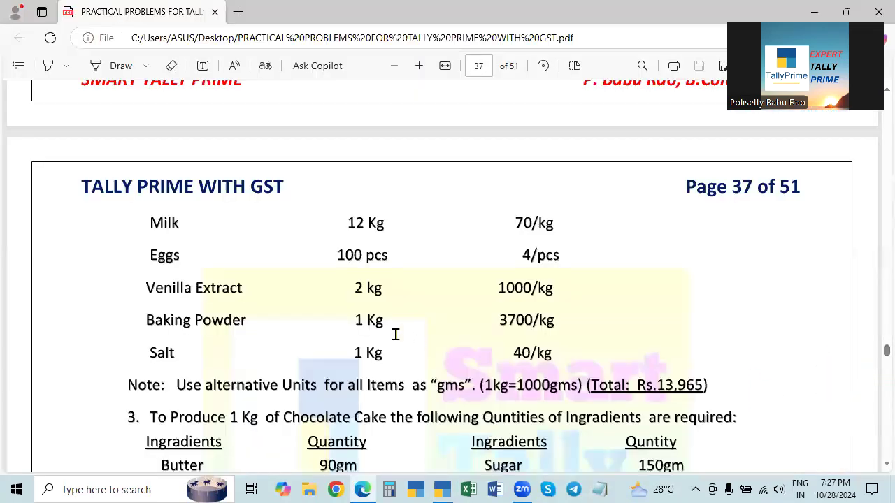
{"action": "key", "text": "alt+Tab"}
{"action": "type", "text": "1"}
{"action": "key", "text": "Return"}
{"action": "type", "text": "3700"}
{"action": "key", "text": "Return"}
{"action": "key", "text": "Return"}
{"action": "key", "text": "Return"}
{"action": "key", "text": "Return"}
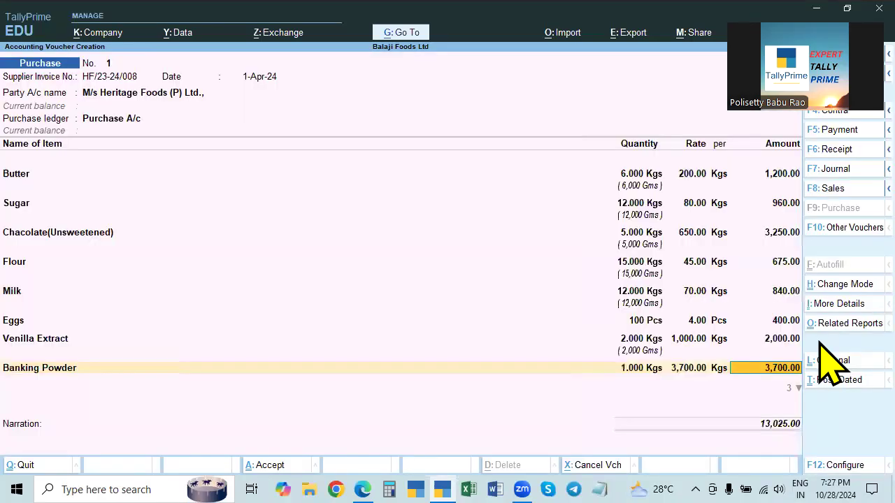
{"action": "key", "text": "Return"}
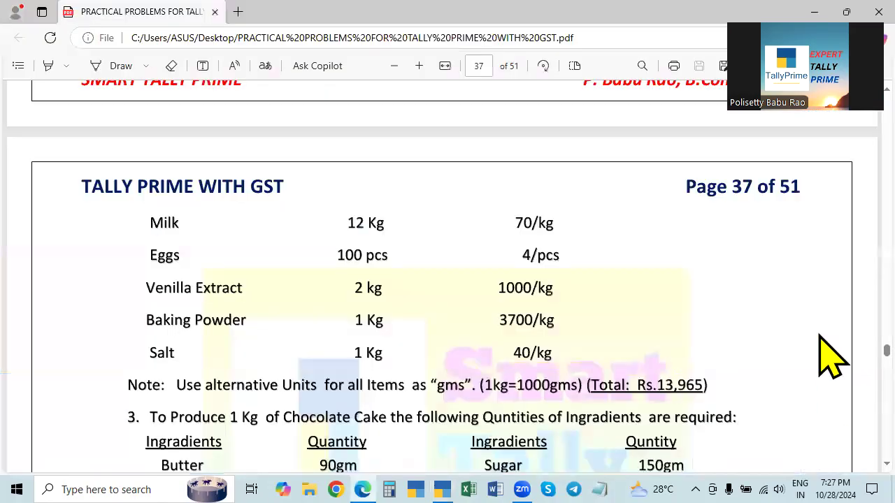
Add Salt as the ninth item from the PDF list and allocate it to Raw Material Godown
{"action": "key", "text": "alt+Tab"}
{"action": "type", "text": "Sal"}
{"action": "key", "text": "Return"}
{"action": "key", "text": "Return"}
Enter 1 Kgs of Salt at a rate of 40 per Kgs, checking the PDF, and end the item list
{"action": "key", "text": "alt+Tab"}
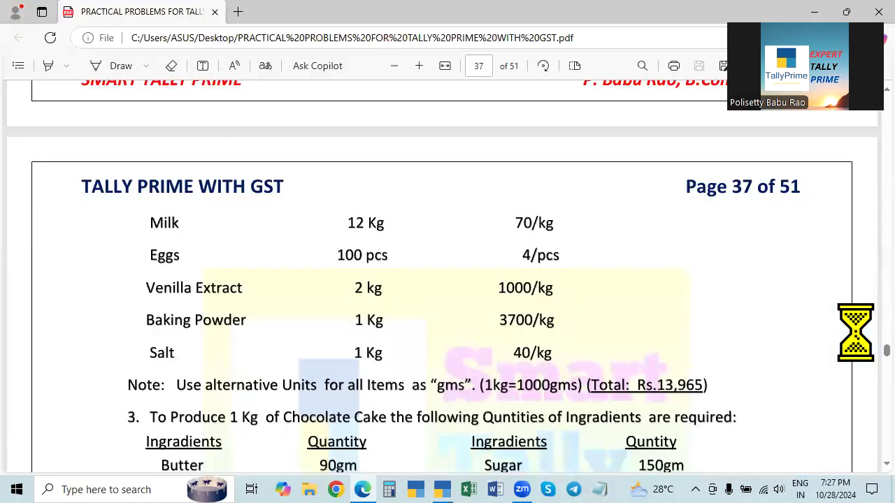
{"action": "key", "text": "alt+Tab"}
{"action": "type", "text": "1"}
{"action": "key", "text": "Return"}
{"action": "type", "text": "40"}
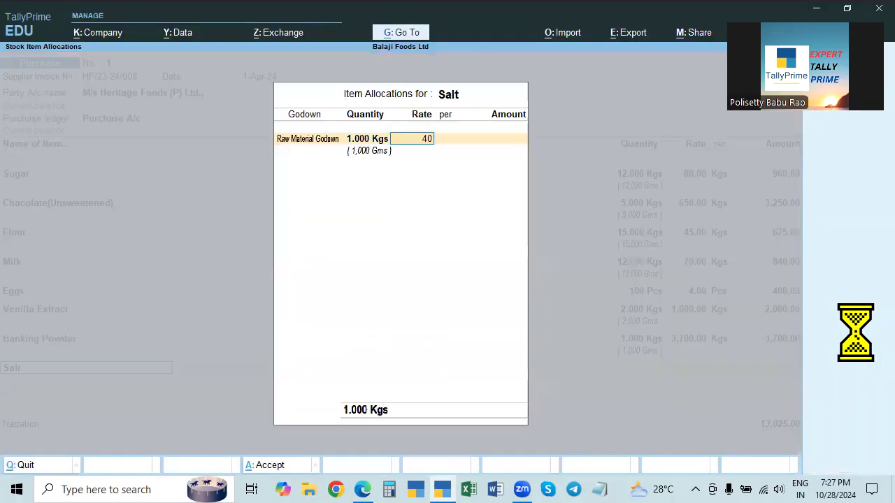
{"action": "key", "text": "Return"}
{"action": "key", "text": "Return"}
{"action": "key", "text": "Return"}
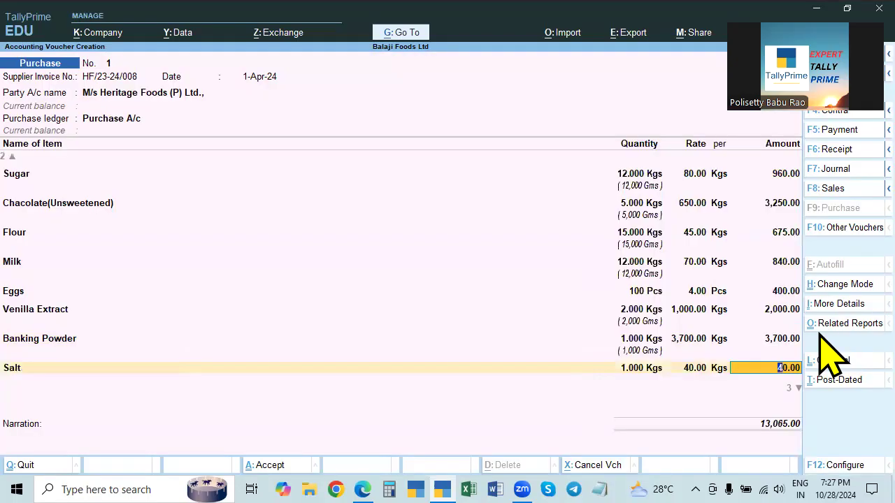
{"action": "key", "text": "Return"}
{"action": "key", "text": "Return"}
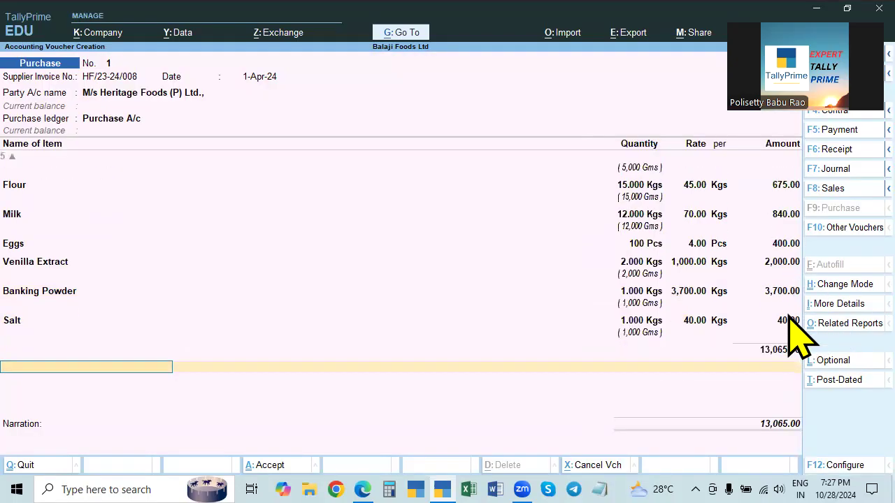
Reopen the last item line, select Milk in place of Salt and accept its existing allocation again
{"action": "left_click", "coordinate": [789, 319]}
{"action": "key", "text": "Return"}
{"action": "key", "text": "Return"}
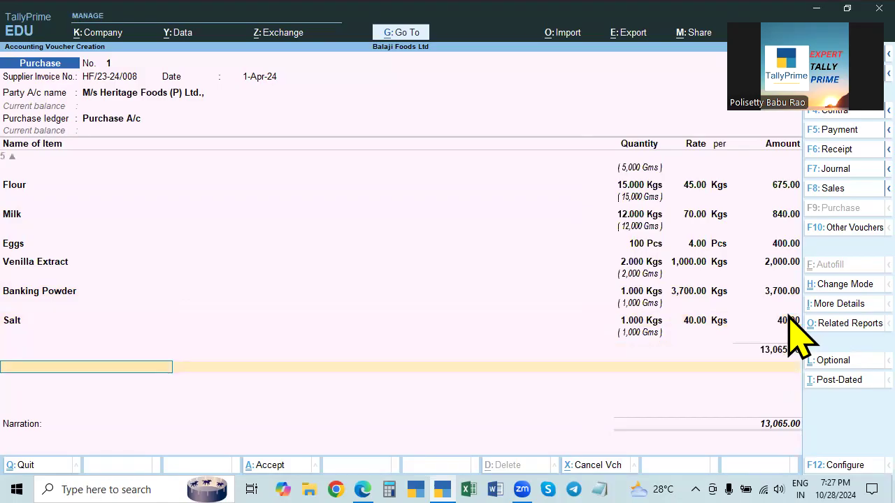
{"action": "key", "text": "Up"}
{"action": "key", "text": "Up"}
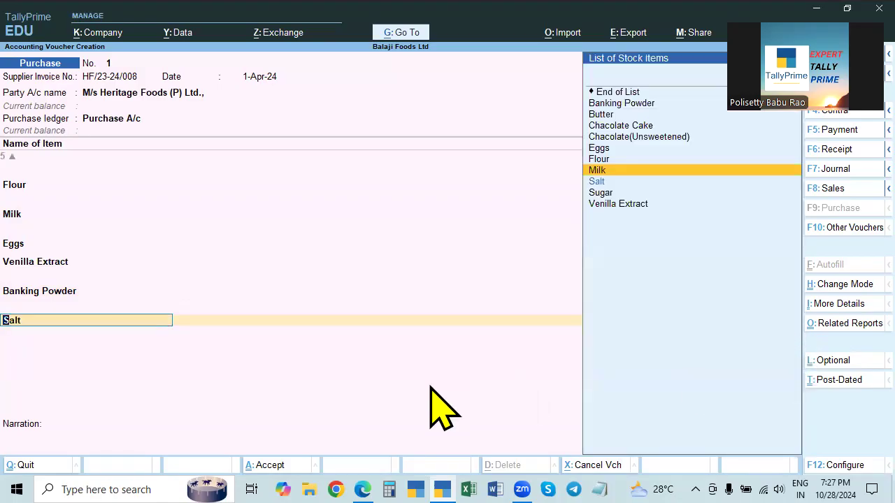
{"action": "key", "text": "Return"}
{"action": "key", "text": "Return"}
{"action": "key", "text": "Return"}
{"action": "key", "text": "Return"}
{"action": "key", "text": "Return"}
{"action": "key", "text": "Return"}
{"action": "key", "text": "Return"}
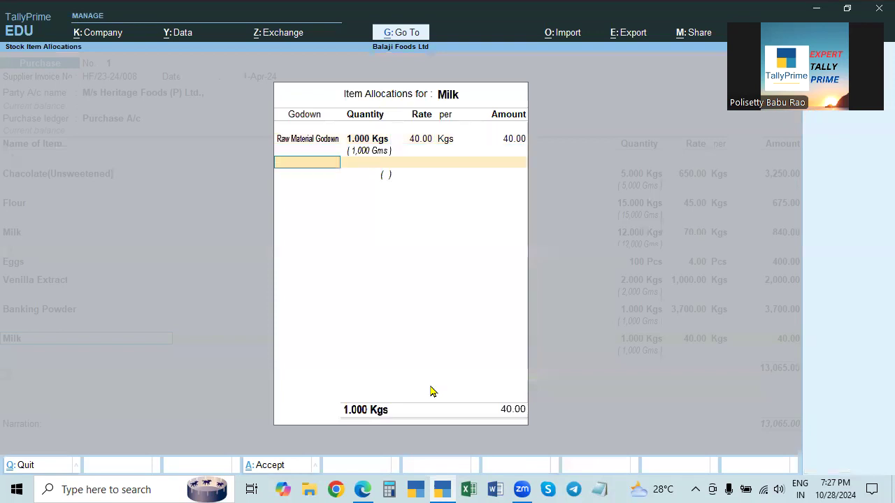
{"action": "key", "text": "Return"}
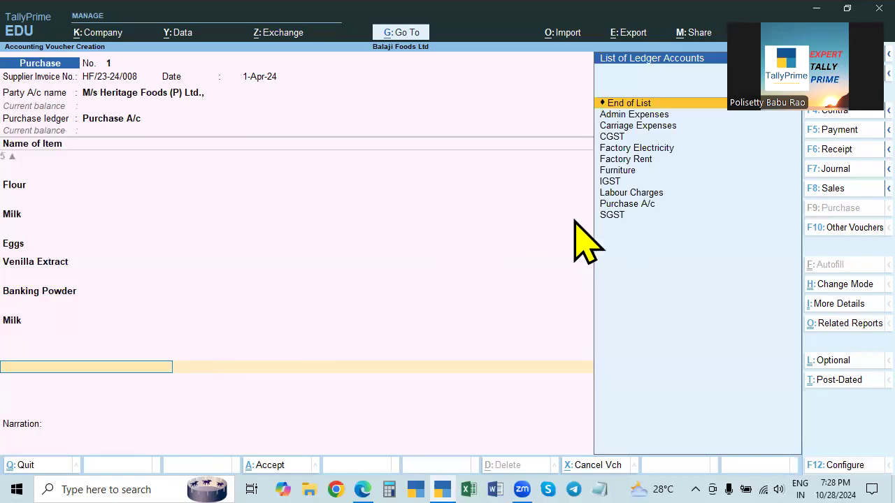
Choose CGST as the tax ledger below the items, replace it with IGST and accept the calculated tax amount
{"action": "type", "text": "Cg"}
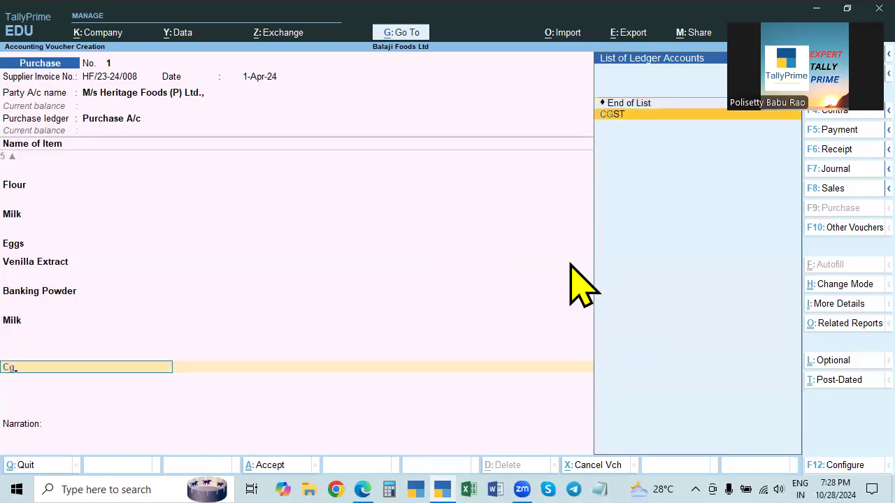
{"action": "key", "text": "Return"}
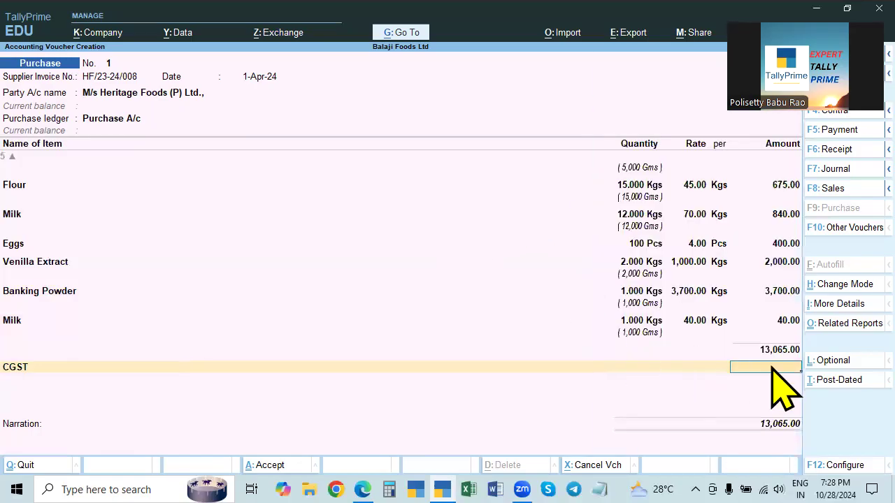
{"action": "left_click", "coordinate": [19, 371]}
{"action": "type", "text": "Ig"}
{"action": "key", "text": "Return"}
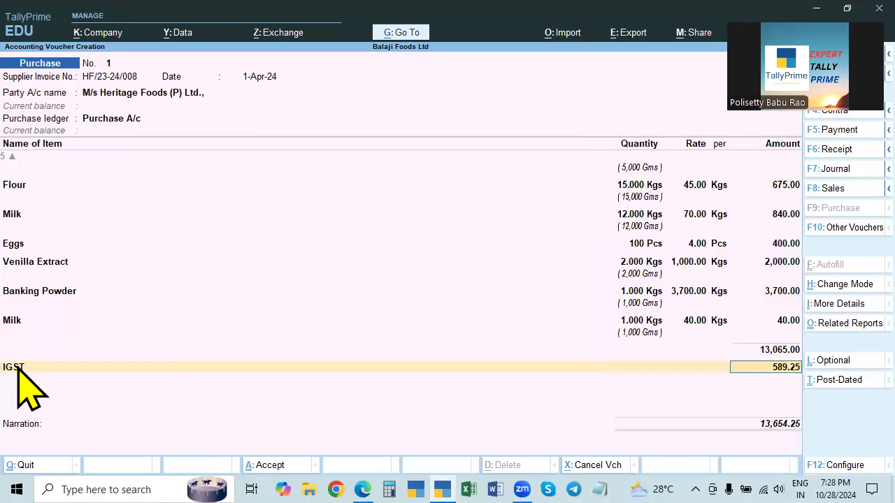
{"action": "key", "text": "Return"}
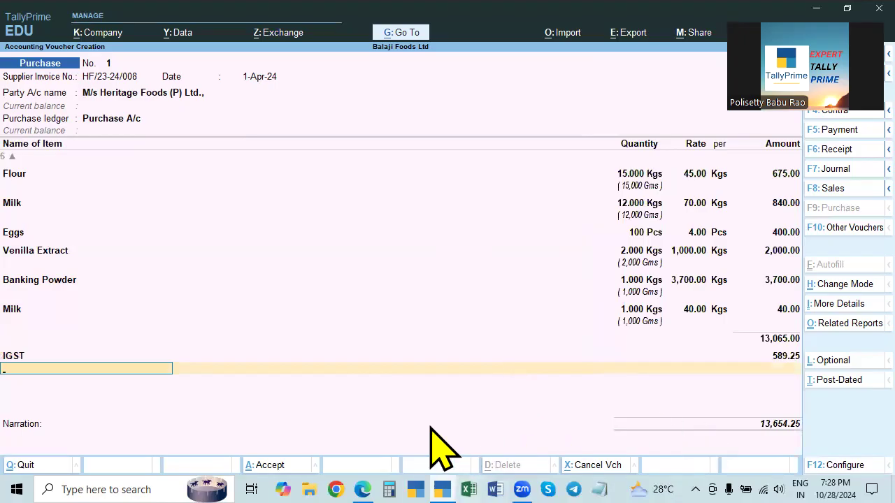
Compare the voucher's total, item quantities and rates with those in the PDF exercise
{"action": "key", "text": "Return"}
{"action": "key", "text": "alt+Tab"}
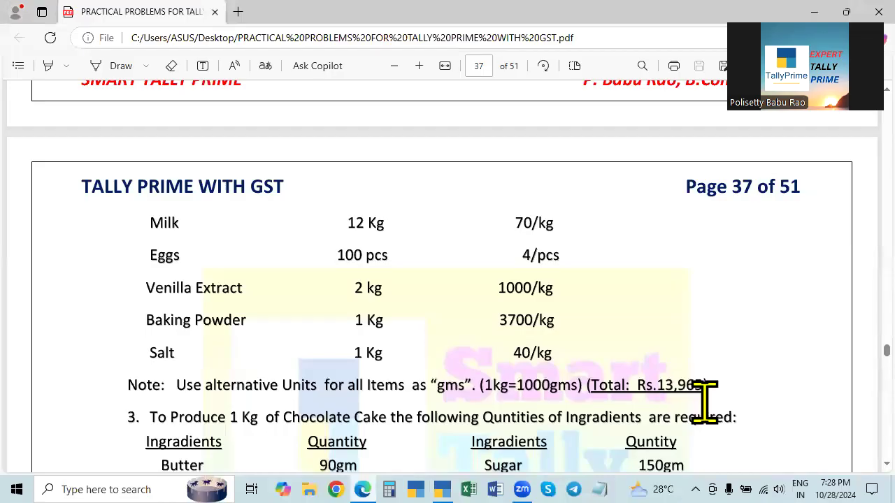
{"action": "left_click", "coordinate": [442, 489]}
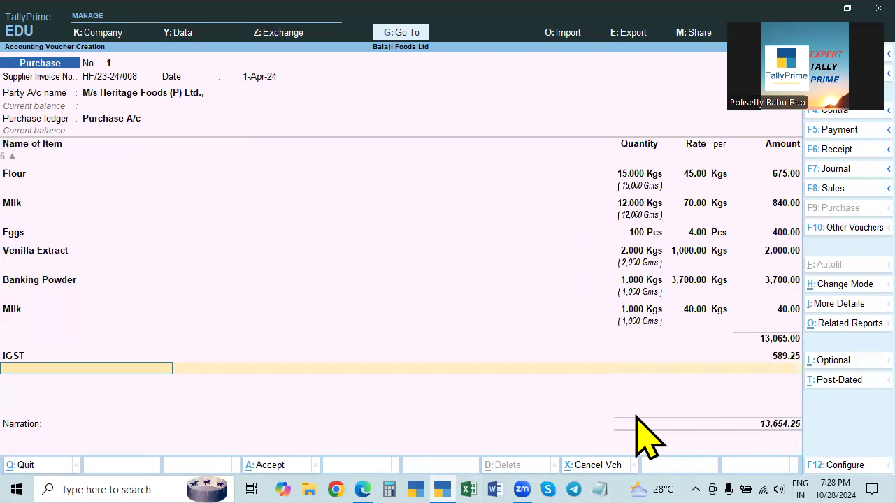
{"action": "key", "text": "alt+Tab"}
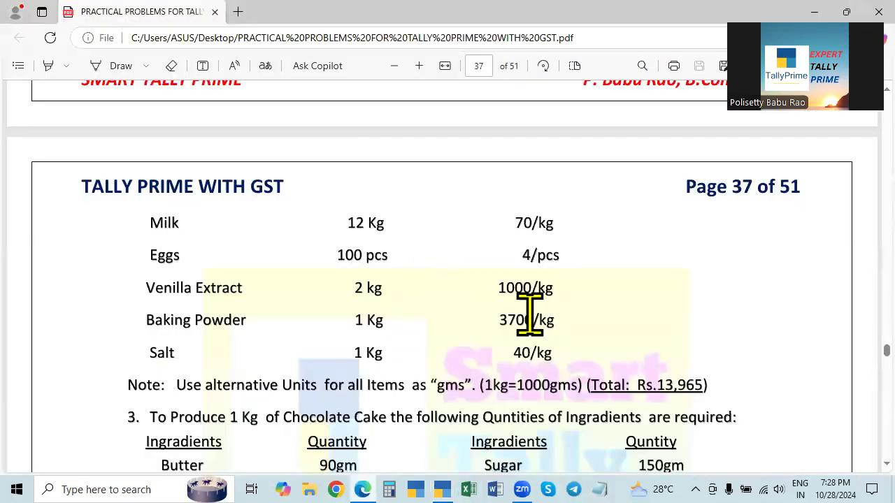
{"action": "left_click", "coordinate": [442, 490]}
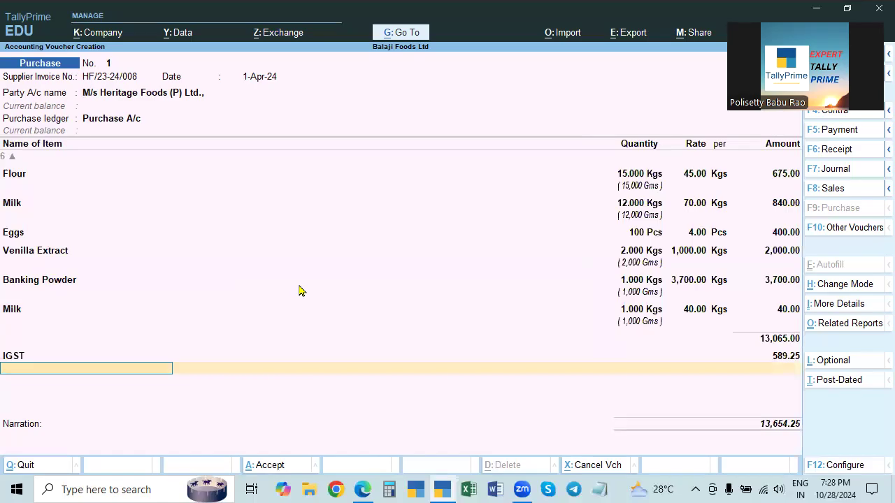
Finish the ledger list, accept the supplier's bill-wise details as a New Ref for the full amount and save the purchase voucher
{"action": "key", "text": "Return"}
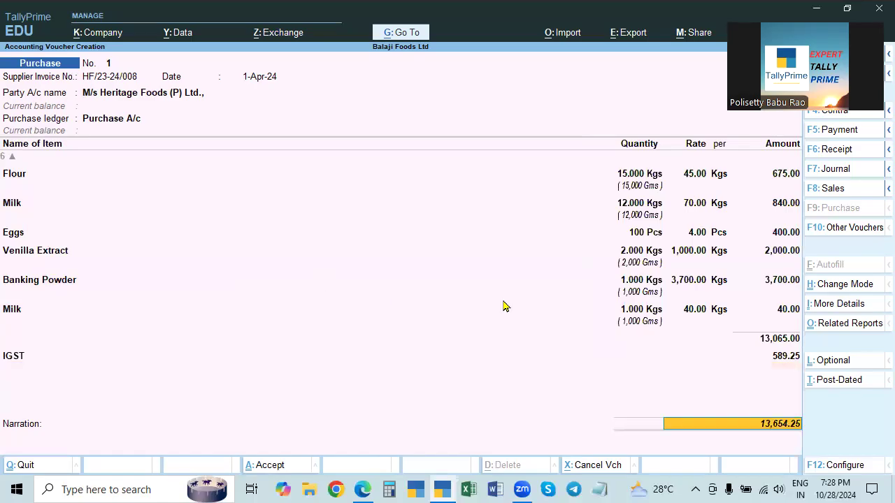
{"action": "key", "text": "Return"}
{"action": "key", "text": "Return"}
{"action": "key", "text": "Return"}
{"action": "key", "text": "Return"}
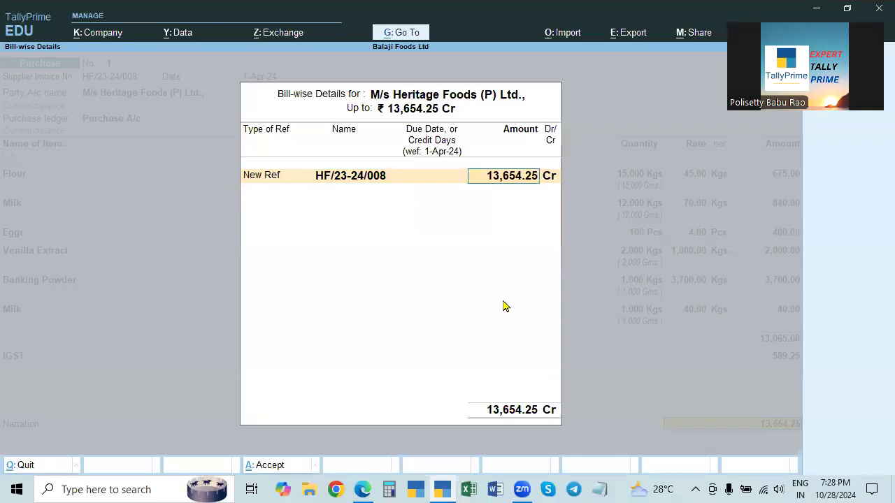
{"action": "key", "text": "Return"}
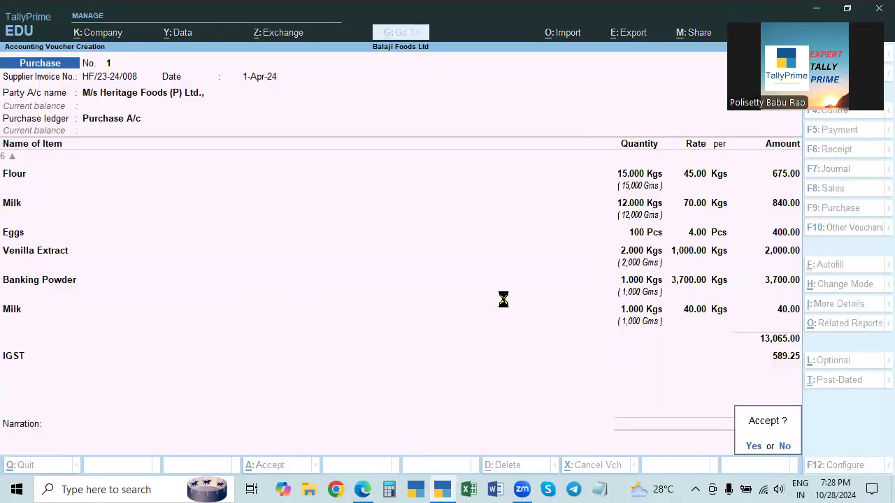
{"action": "key", "text": "Return"}
Read the PDF's third task on ingredients for 1 Kg of Chocolate Cake, and return to the Gateway of Tally
{"action": "key", "text": "alt+Tab"}
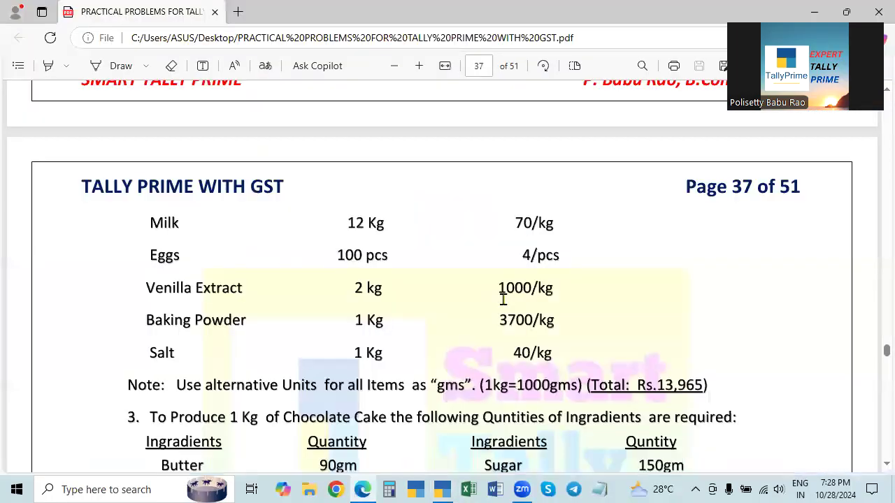
{"action": "scroll", "coordinate": [589, 292], "scroll_direction": "down", "scroll_amount": 2}
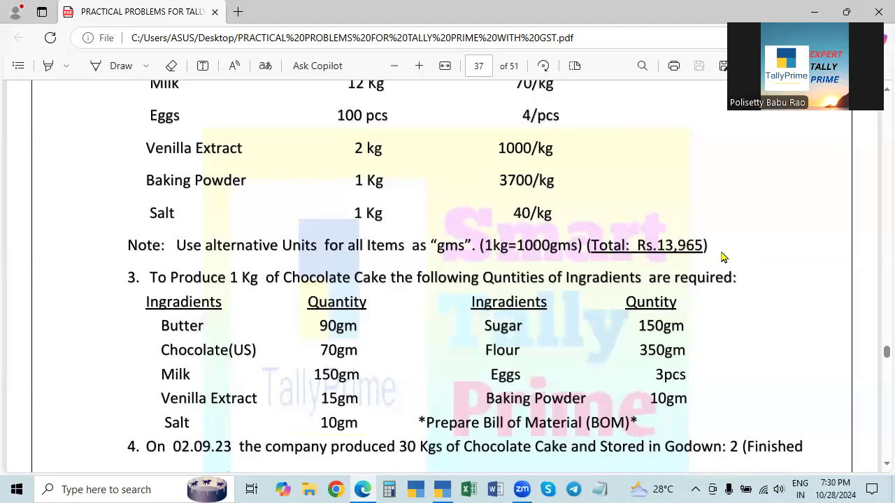
{"action": "key", "text": "alt+Tab"}
{"action": "key", "text": "Escape"}
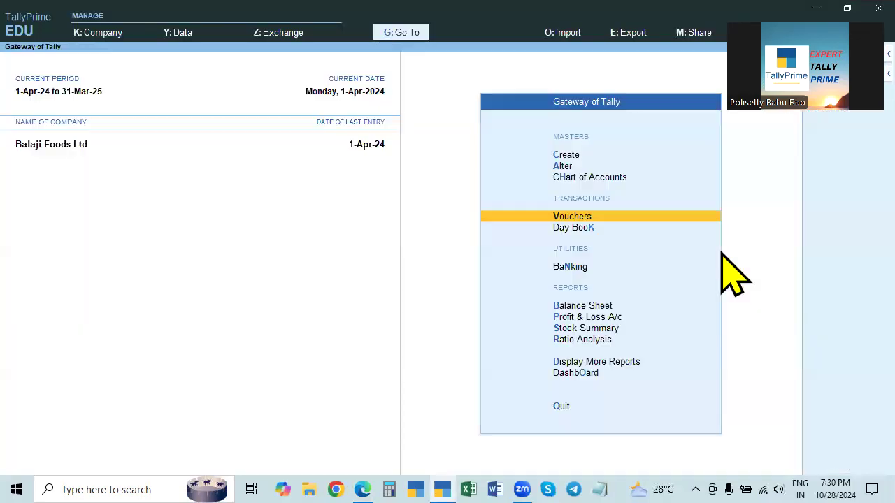
{"action": "key", "text": "Escape"}
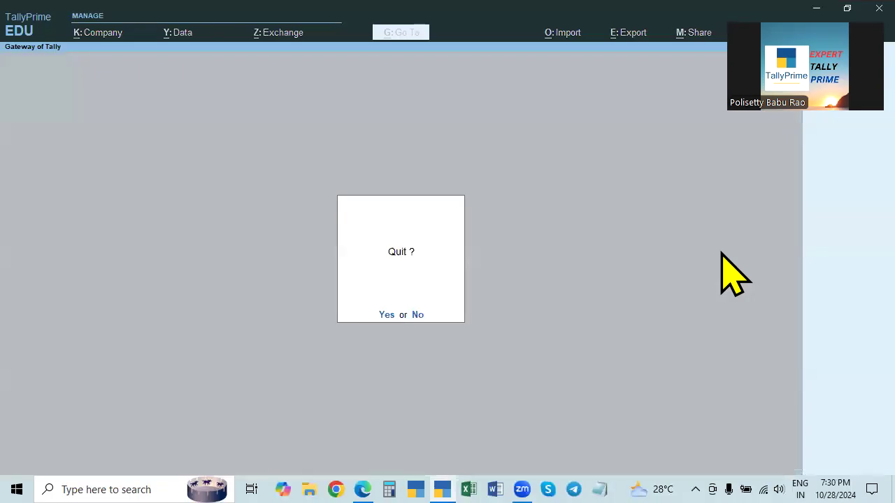
{"action": "key", "text": "n"}
{"action": "key", "text": "Down"}
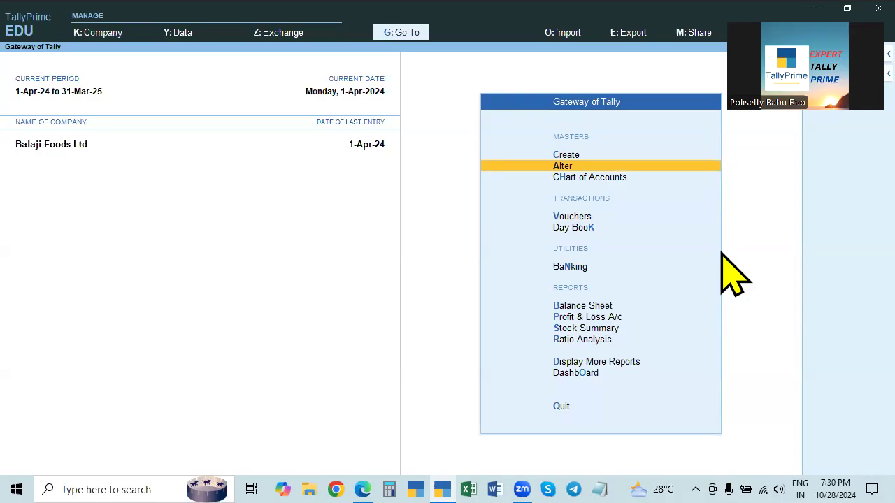
{"action": "key", "text": "Return"}
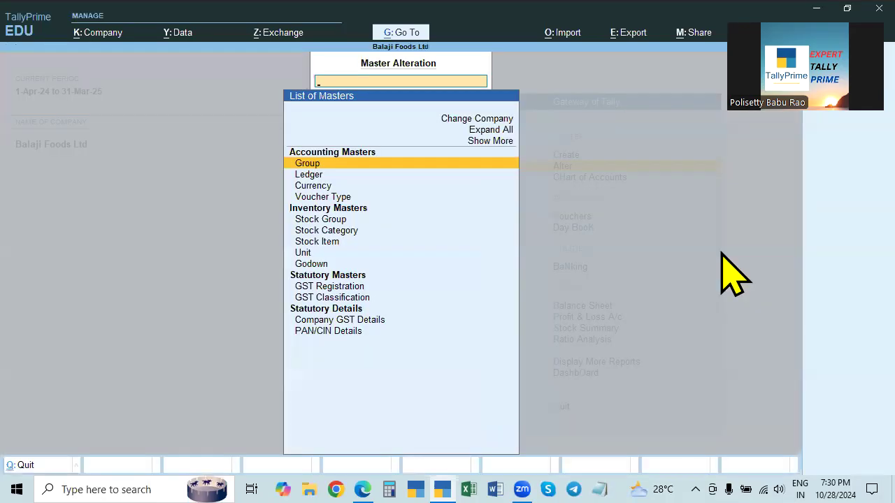
{"action": "key", "text": "Escape"}
Open the creation form for a new Stock Item from the inventory masters
{"action": "key", "text": "Up"}
{"action": "key", "text": "Return"}
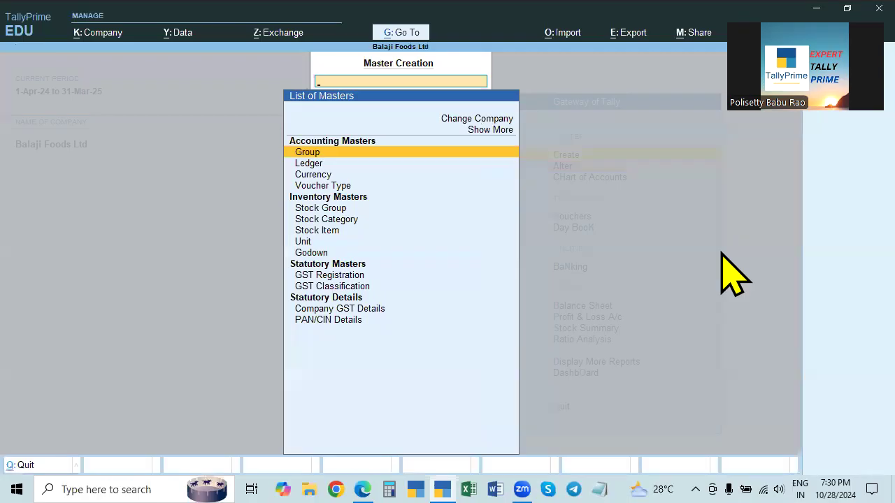
{"action": "key", "text": "Down"}
{"action": "key", "text": "Down"}
{"action": "key", "text": "Down"}
{"action": "key", "text": "Down"}
{"action": "key", "text": "Down"}
{"action": "key", "text": "Down"}
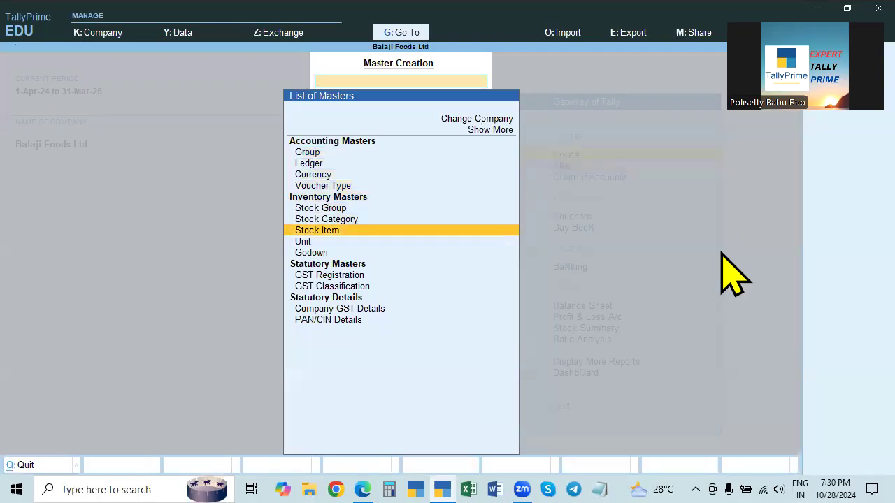
{"action": "key", "text": "Return"}
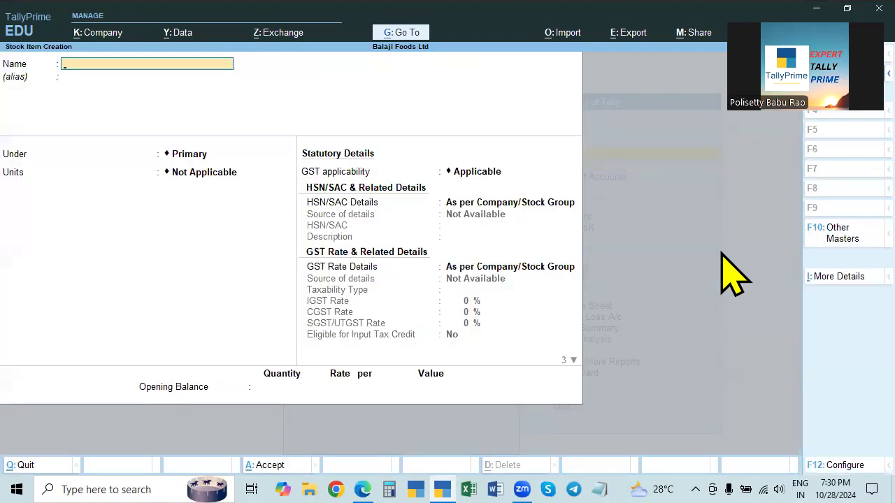
Leave the new stock item form and open the list of existing Stock Items for alteration
{"action": "key", "text": "Escape"}
{"action": "key", "text": "Escape"}
{"action": "key", "text": "Down"}
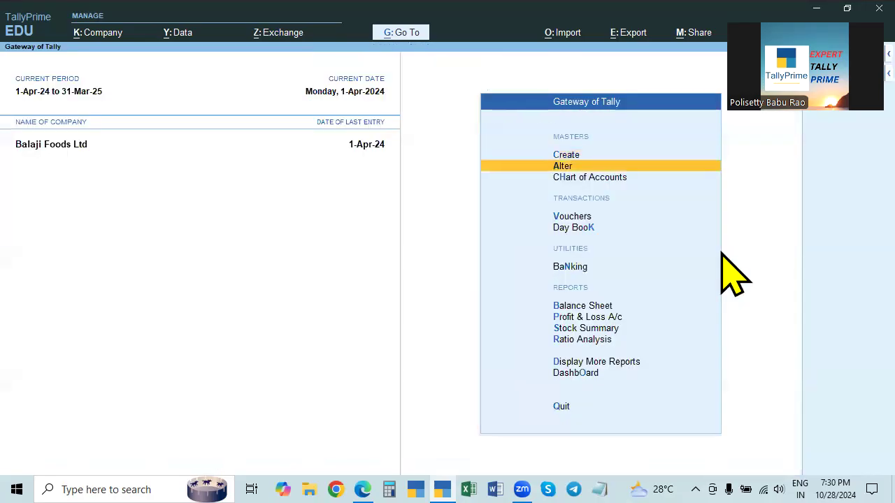
{"action": "key", "text": "Return"}
{"action": "key", "text": "Down"}
{"action": "key", "text": "Down"}
{"action": "key", "text": "Down"}
{"action": "key", "text": "Down"}
{"action": "key", "text": "Down"}
{"action": "key", "text": "Down"}
{"action": "key", "text": "Down"}
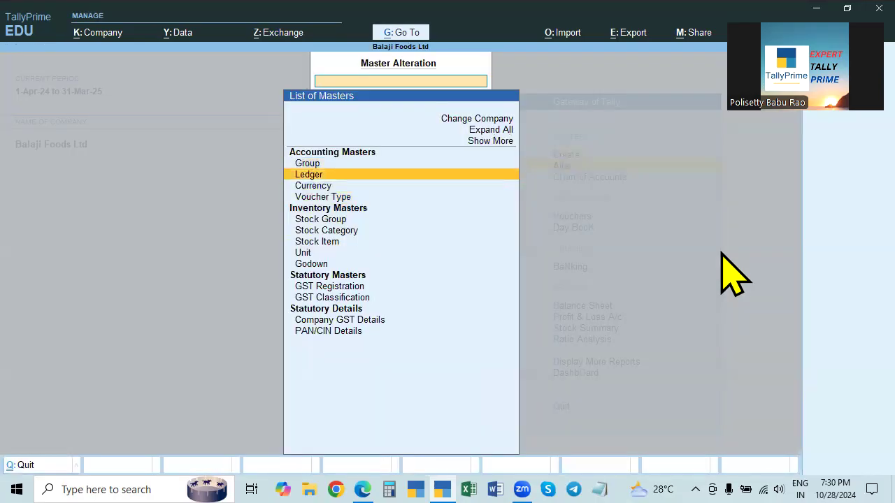
{"action": "key", "text": "Return"}
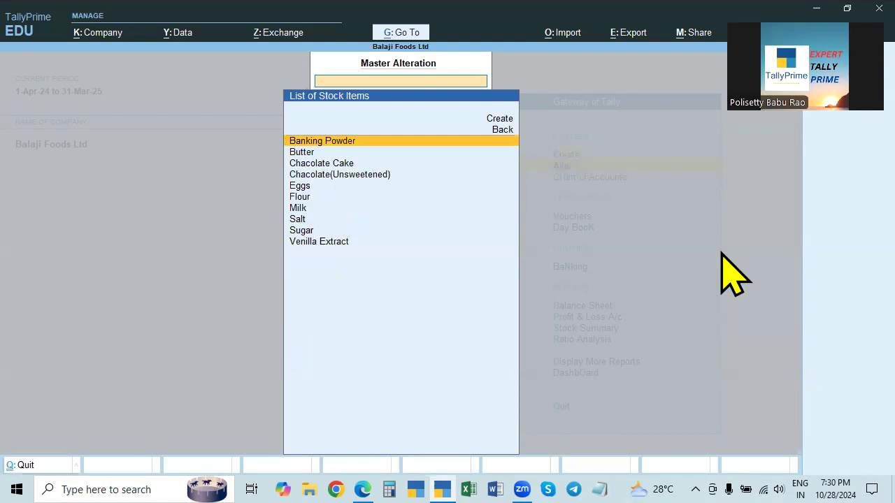
Check the PDF's Chocolate Cake task and open the Chacolate Cake item for alteration, keeping its group Finished Goods and unit Kgs
{"action": "key", "text": "Down"}
{"action": "key", "text": "Down"}
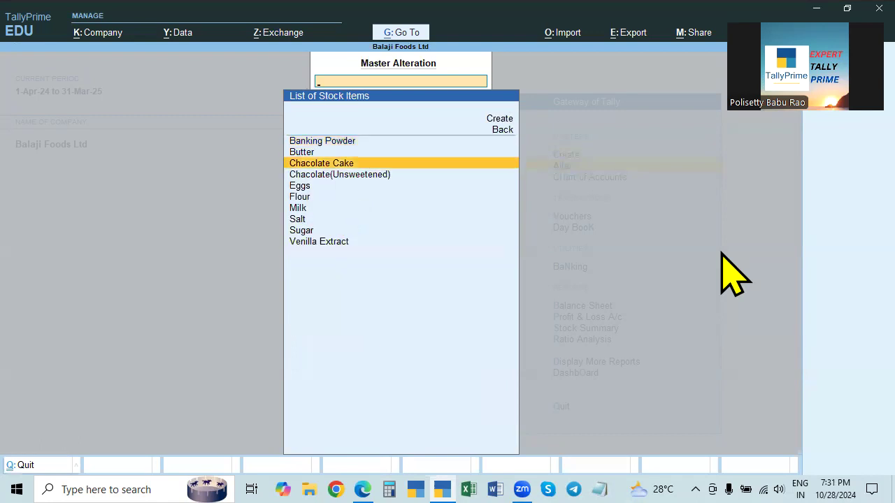
{"action": "key", "text": "alt+Tab"}
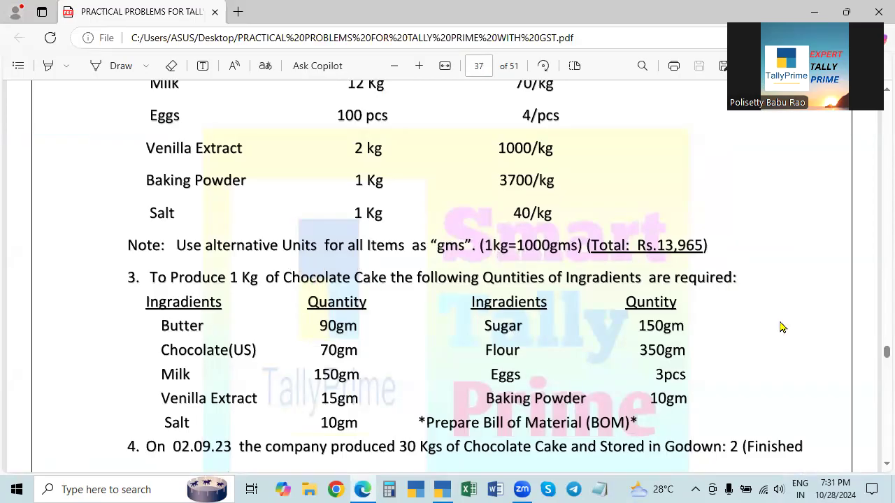
{"action": "scroll", "coordinate": [779, 326], "scroll_direction": "up", "scroll_amount": 6}
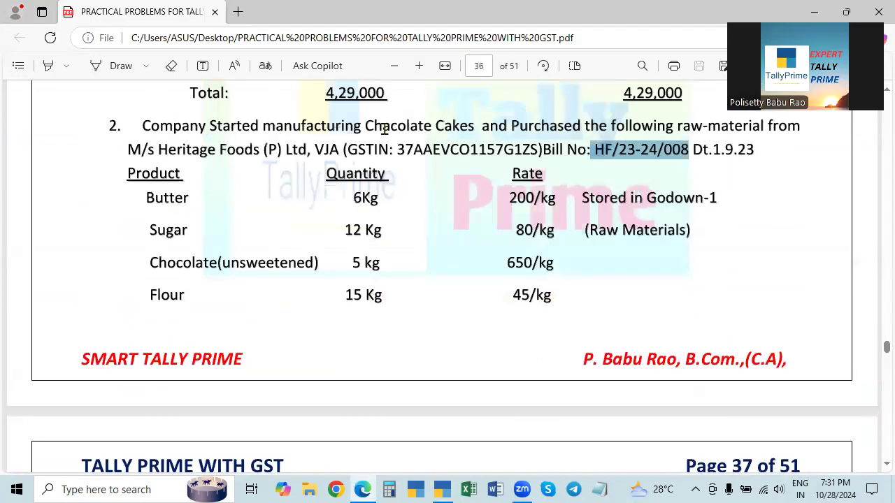
{"action": "scroll", "coordinate": [697, 274], "scroll_direction": "down", "scroll_amount": 6}
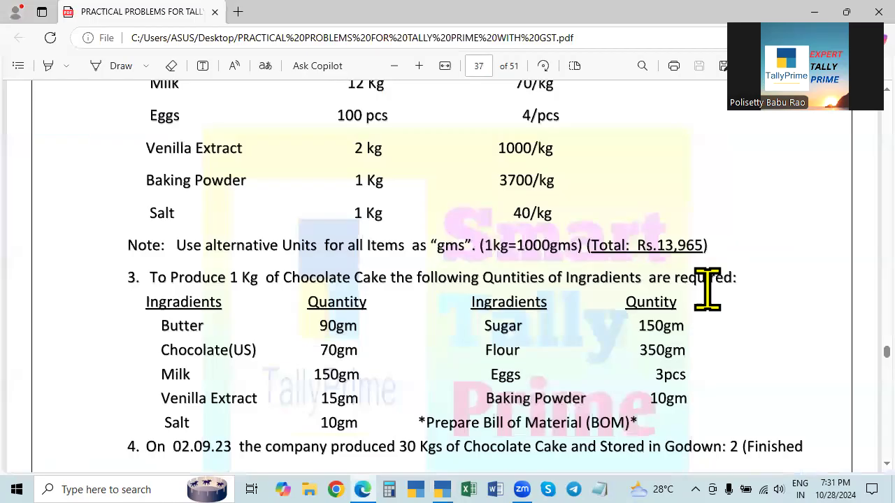
{"action": "key", "text": "alt+Tab"}
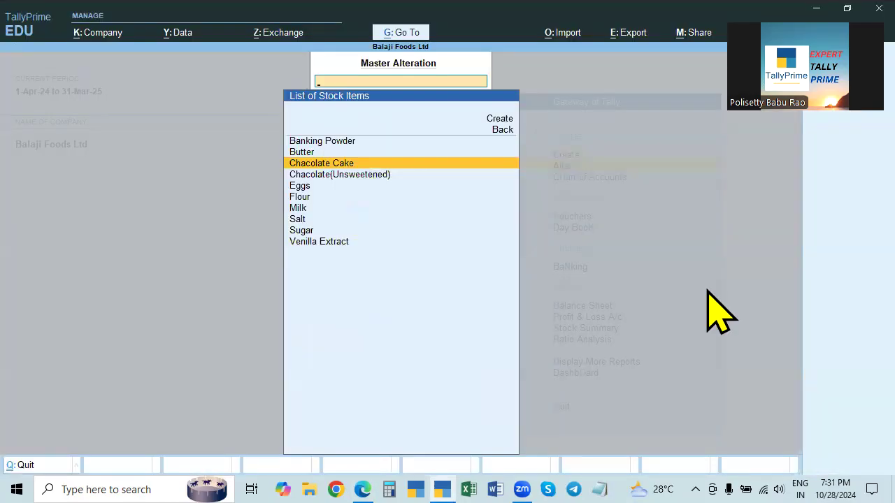
{"action": "key", "text": "Return"}
{"action": "key", "text": "Return"}
{"action": "key", "text": "Return"}
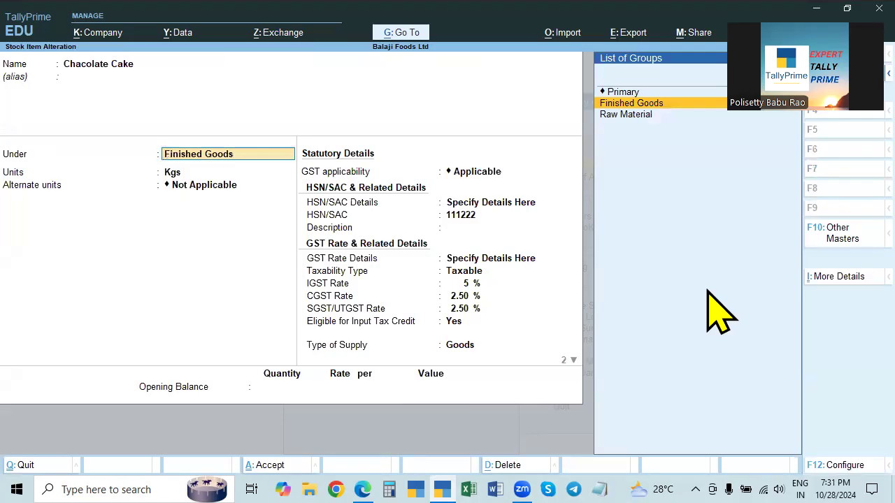
{"action": "key", "text": "Return"}
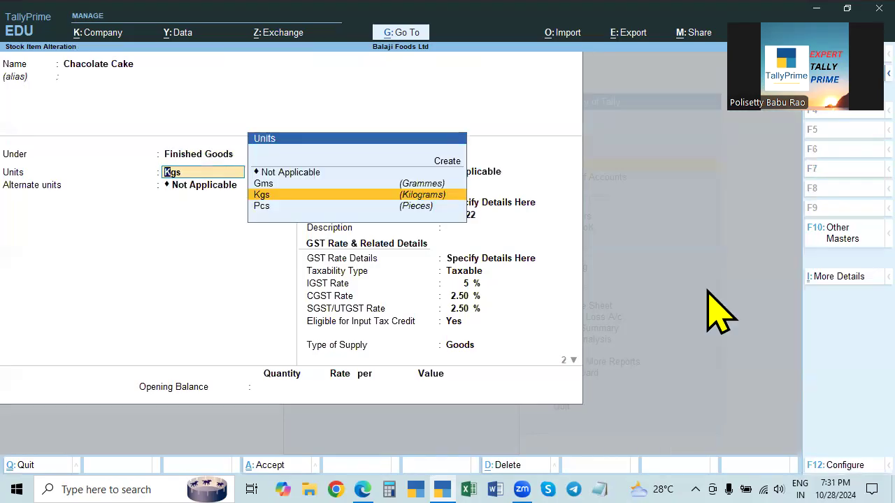
{"action": "key", "text": "Return"}
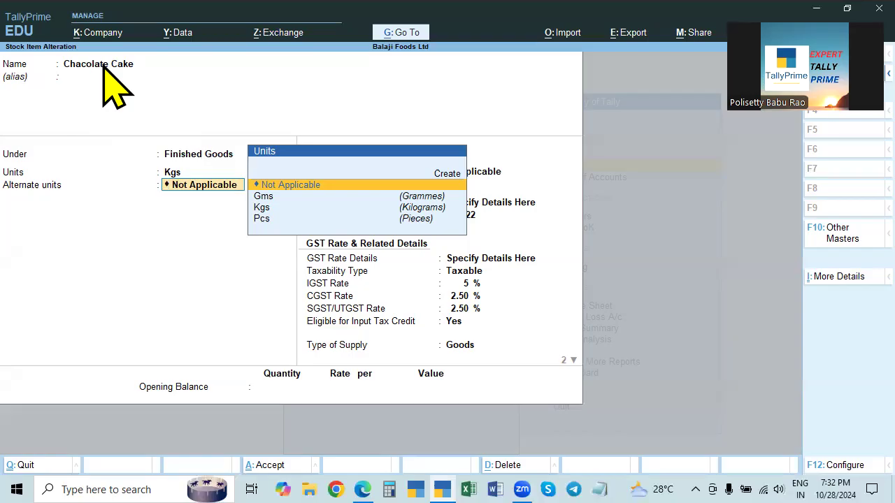
Enable the Components List (Bill of Materials) option in the stock item configuration and accept it
{"action": "key", "text": "F12"}
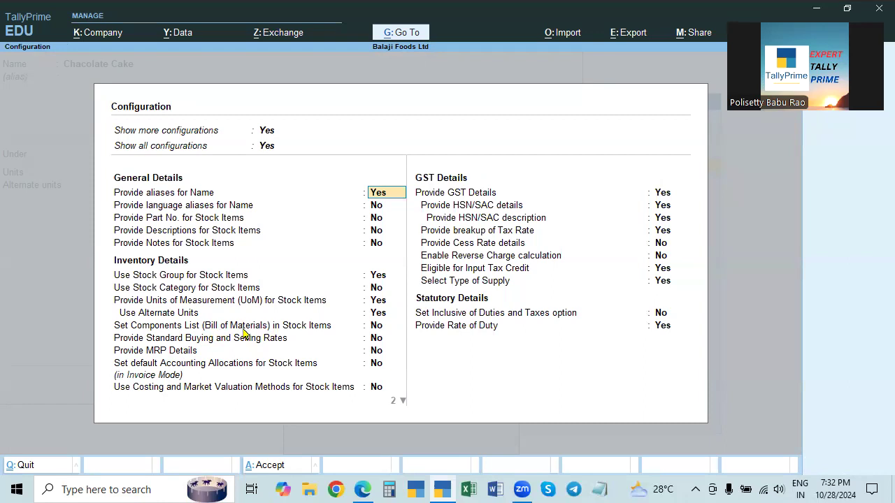
{"action": "left_click", "coordinate": [374, 327]}
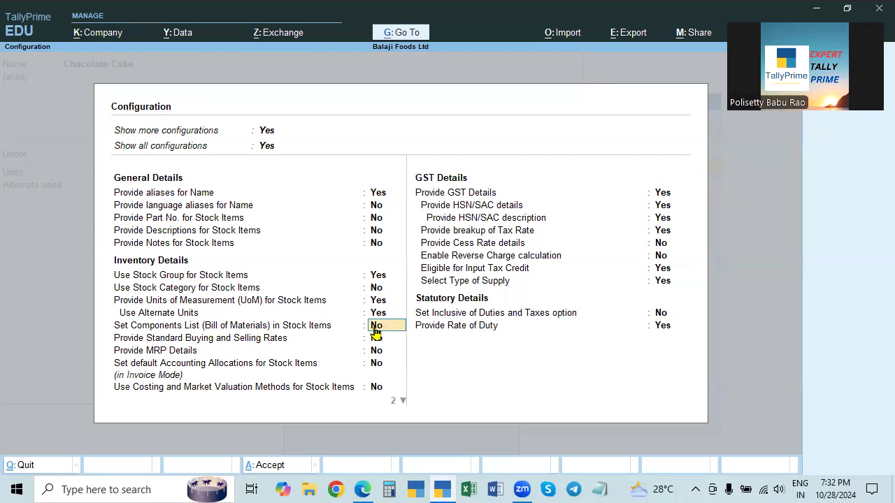
{"action": "key", "text": "y"}
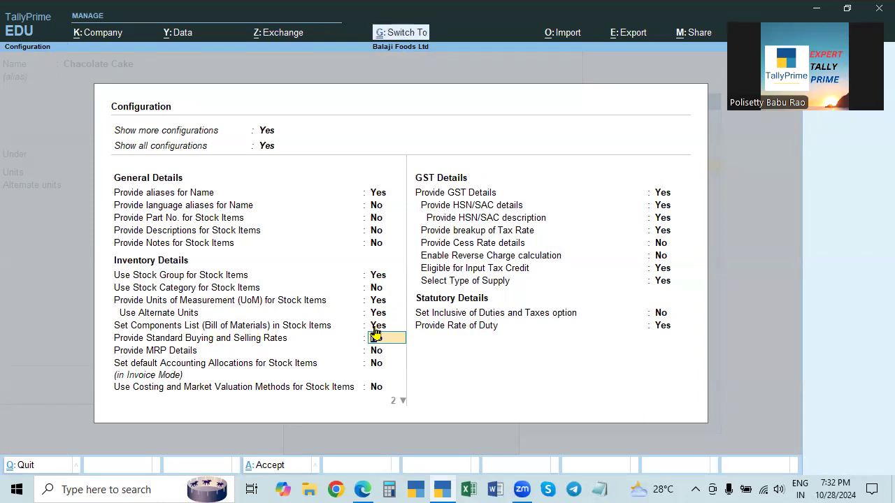
{"action": "key", "text": "ctrl+a"}
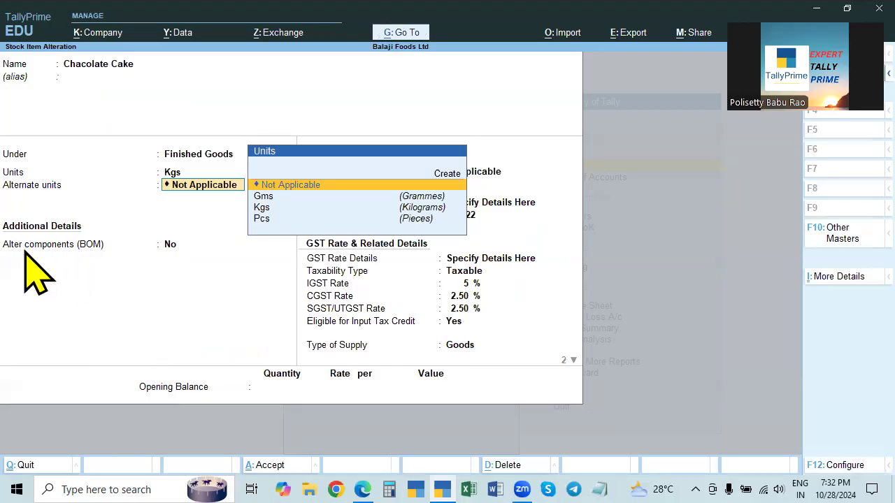
Keep the alternate unit as Not Applicable and set Alter components (BOM) to Yes for Chacolate Cake
{"action": "left_click", "coordinate": [175, 245]}
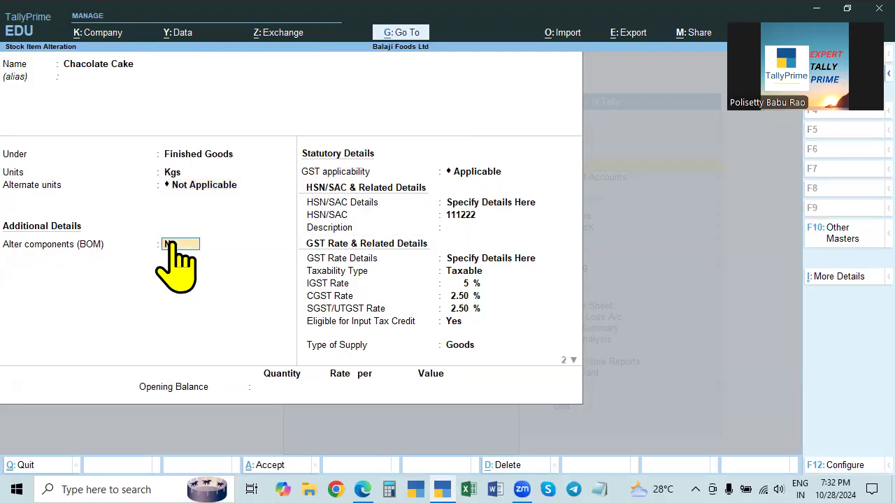
{"action": "left_click", "coordinate": [191, 190]}
{"action": "key", "text": "Return"}
{"action": "type", "text": "y"}
{"action": "key", "text": "Return"}
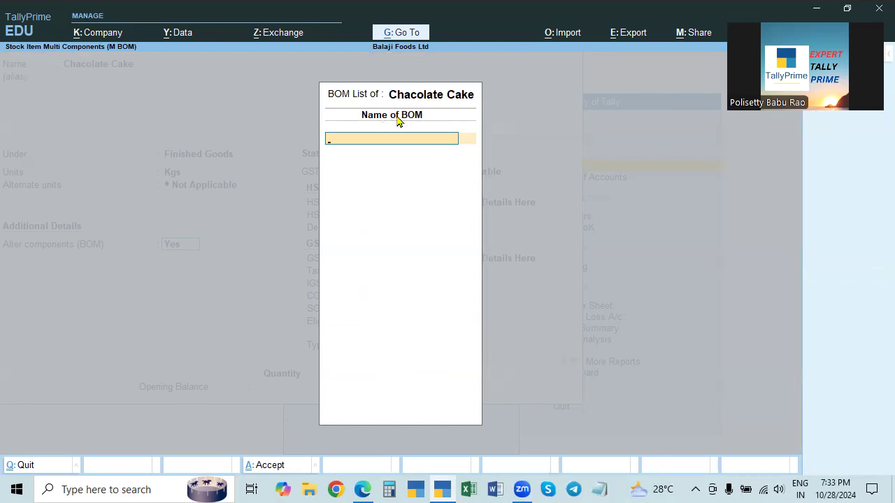
Name the Bill of Material Chacolate Cakes and set its unit of manufacture to 1 Kgs
{"action": "type", "text": "Chac"}
{"action": "type", "text": "olate Ka"}
{"action": "key", "text": "BackSpace"}
{"action": "key", "text": "BackSpace"}
{"action": "type", "text": "Cakes"}
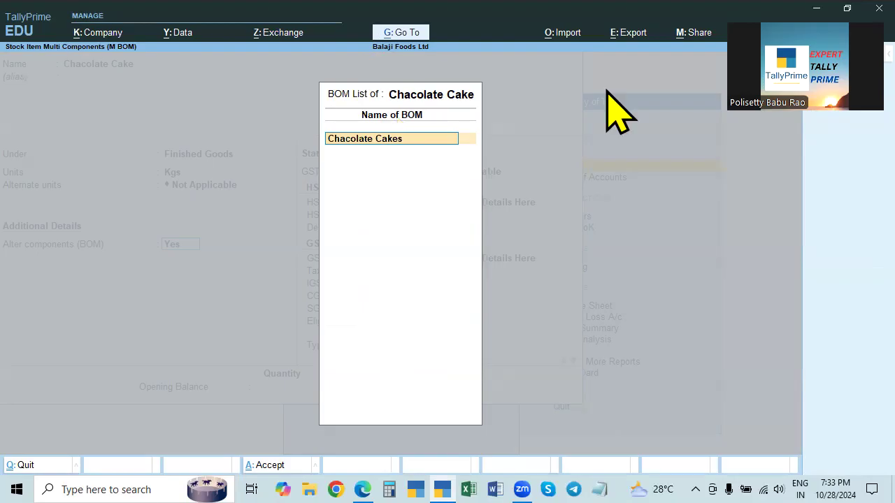
{"action": "key", "text": "Return"}
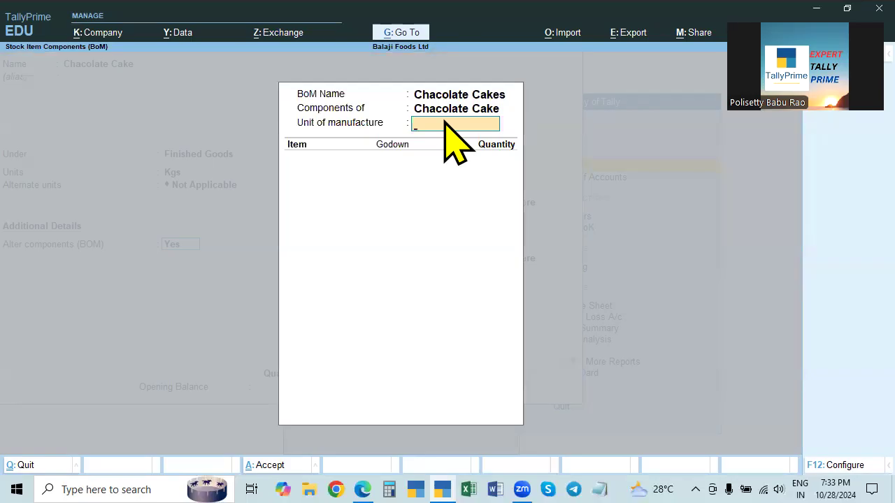
{"action": "type", "text": "1"}
{"action": "key", "text": "Return"}
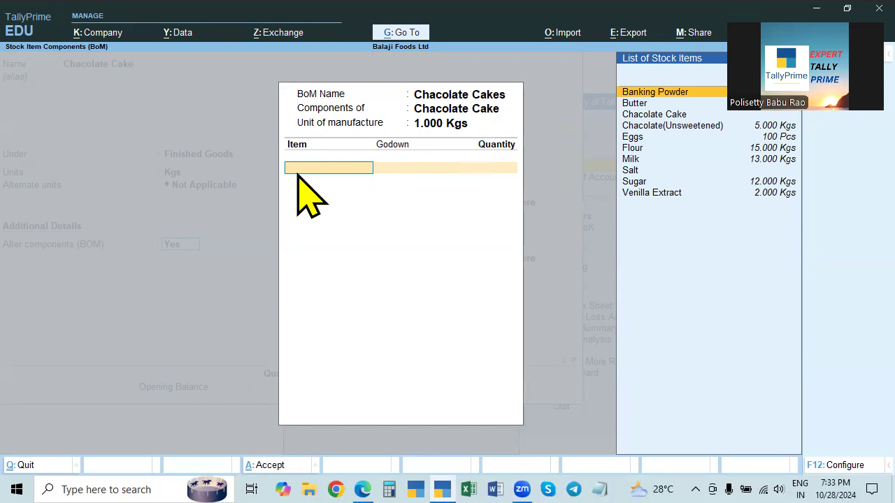
Check the PDF's ingredient list and add Butter as the first component, taken from the Raw Material Godown
{"action": "key", "text": "alt+Tab"}
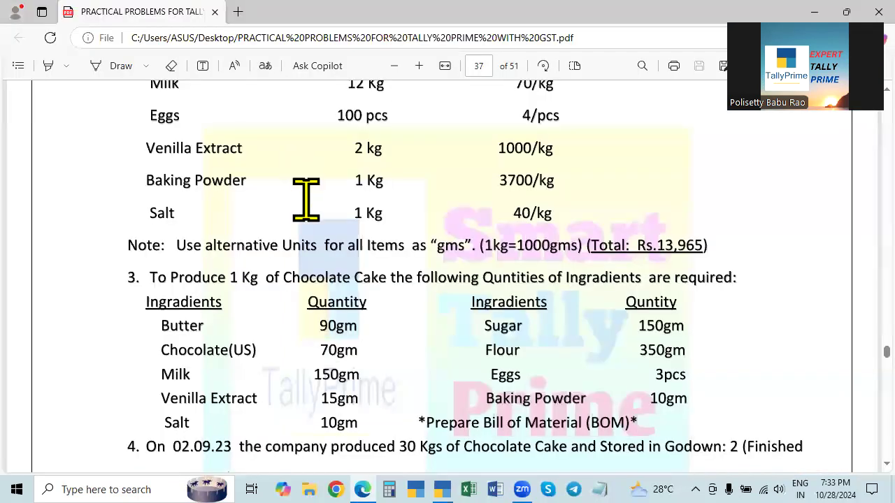
{"action": "scroll", "coordinate": [312, 200], "scroll_direction": "down", "scroll_amount": 2}
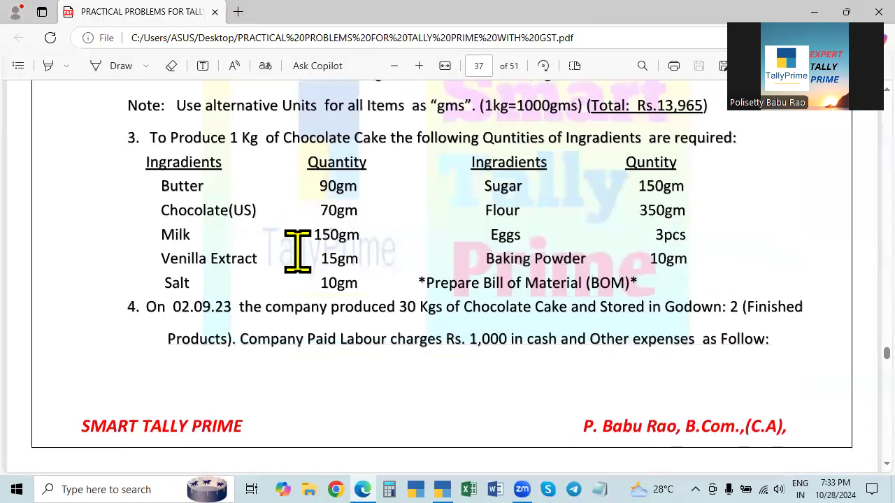
{"action": "key", "text": "alt+Tab"}
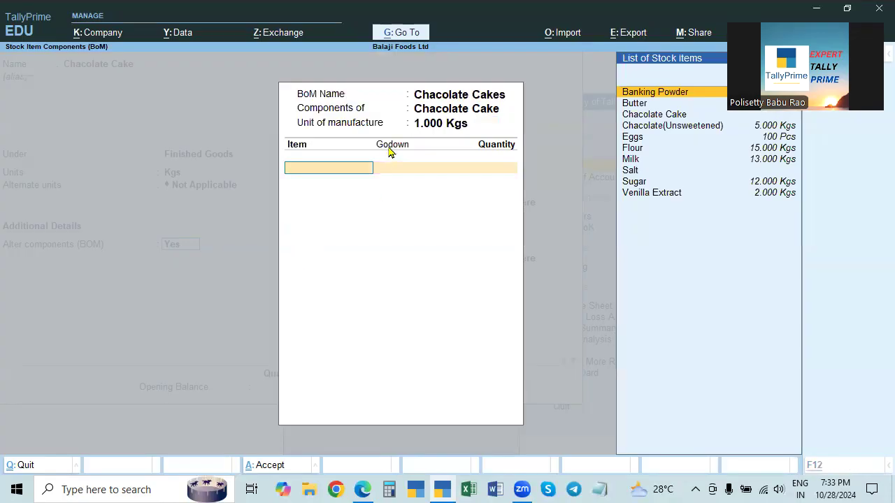
{"action": "key", "text": "alt+Tab"}
{"action": "key", "text": "alt+Tab"}
{"action": "type", "text": "Bu"}
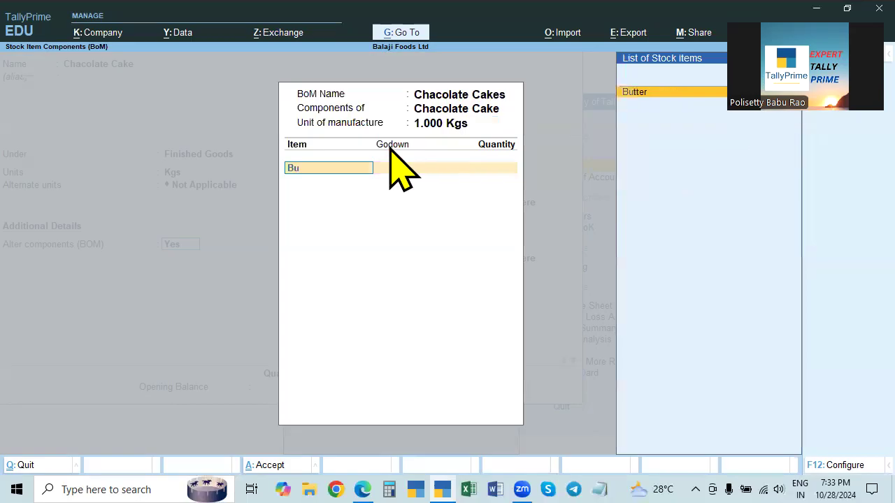
{"action": "key", "text": "Return"}
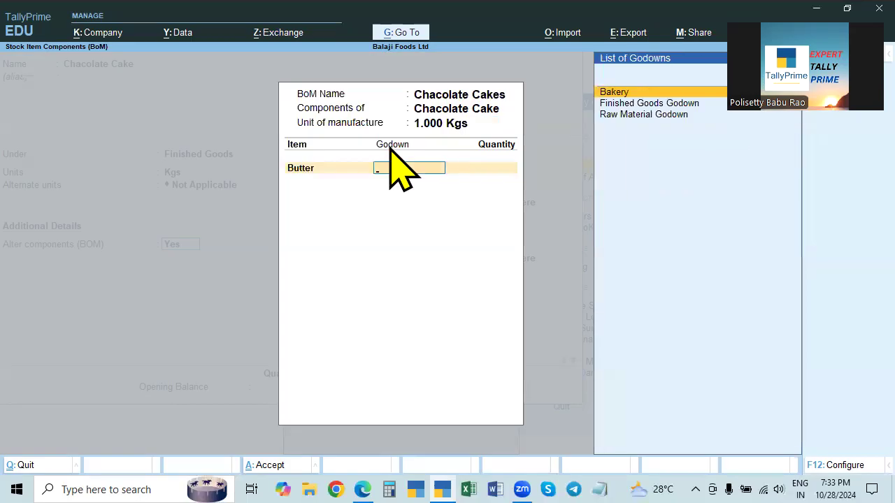
{"action": "type", "text": "Raw Material Godown"}
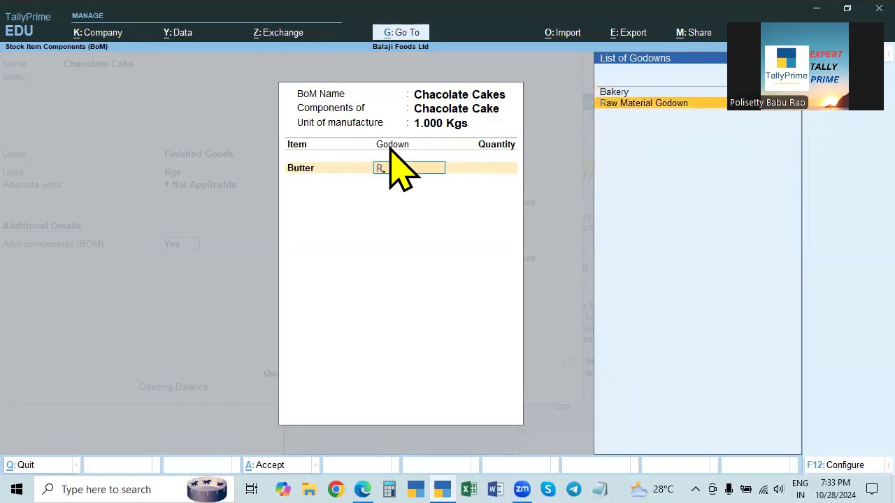
{"action": "key", "text": "Return"}
{"action": "key", "text": "alt+Tab"}
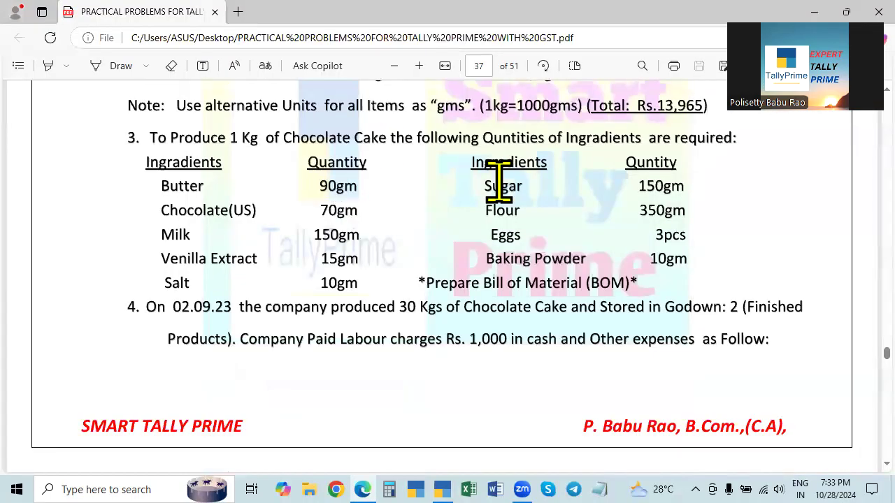
{"action": "key", "text": "alt+Tab"}
{"action": "type", "text": "90"}
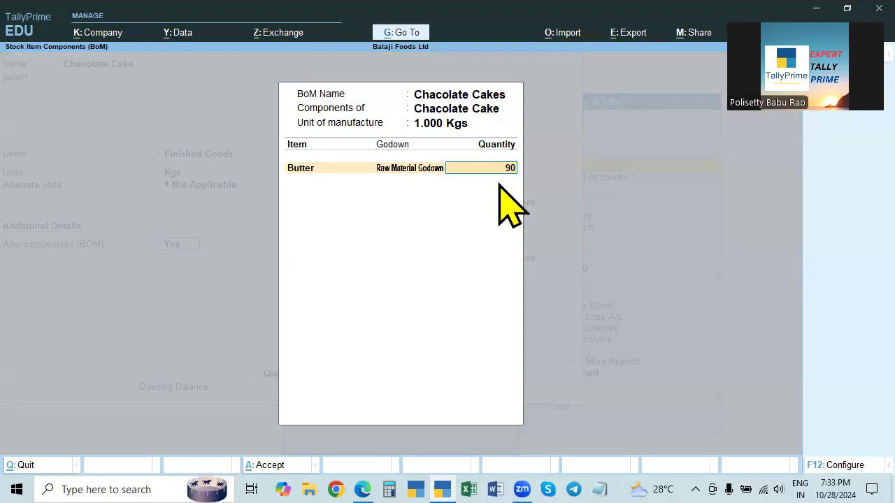
{"action": "key", "text": "Return"}
{"action": "left_click", "coordinate": [493, 171]}
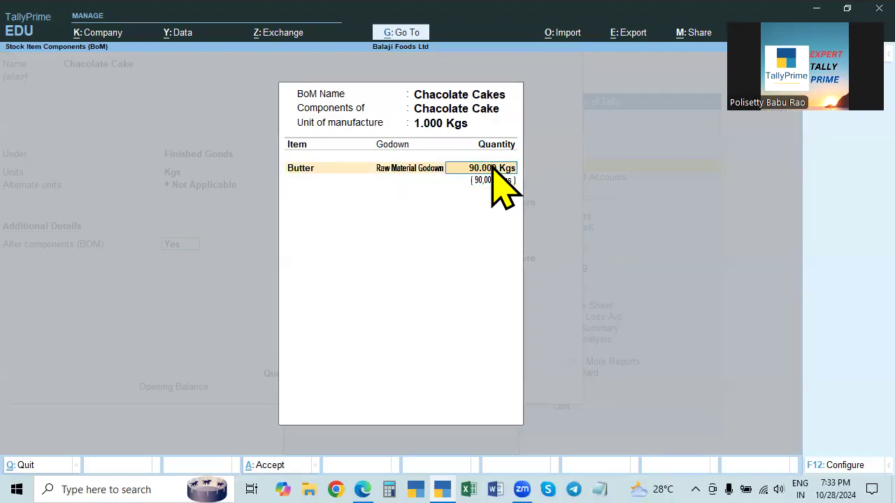
{"action": "key", "text": "BackSpace"}
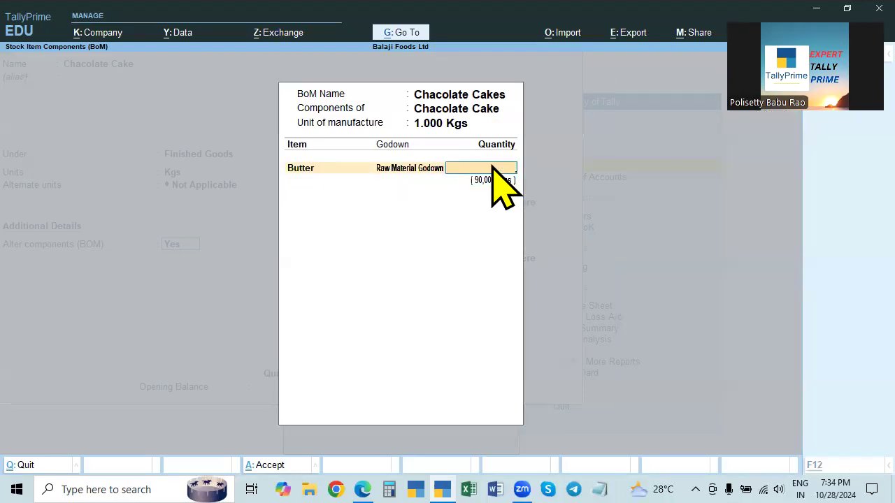
Set Butter's quantity to 90 Gms, following the PDF's ingredient list
{"action": "key", "text": "alt+Tab"}
{"action": "key", "text": "alt+Tab"}
{"action": "type", "text": "90"}
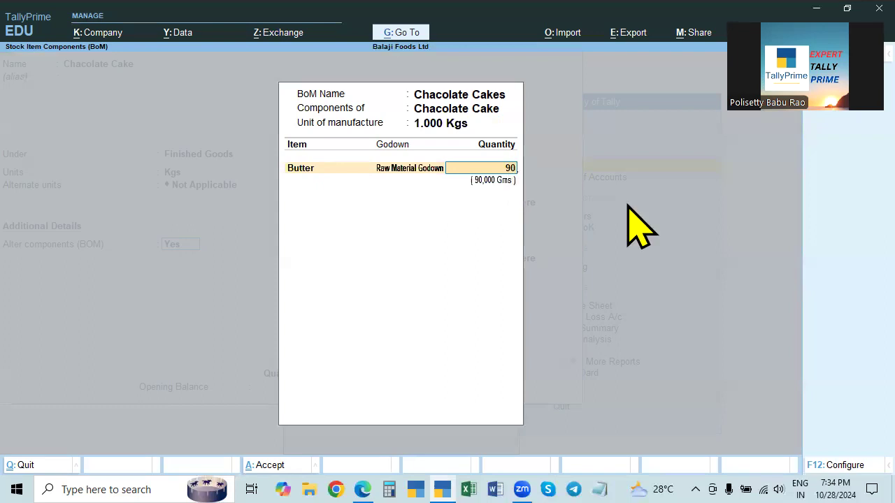
{"action": "type", "text": "g"}
{"action": "key", "text": "Return"}
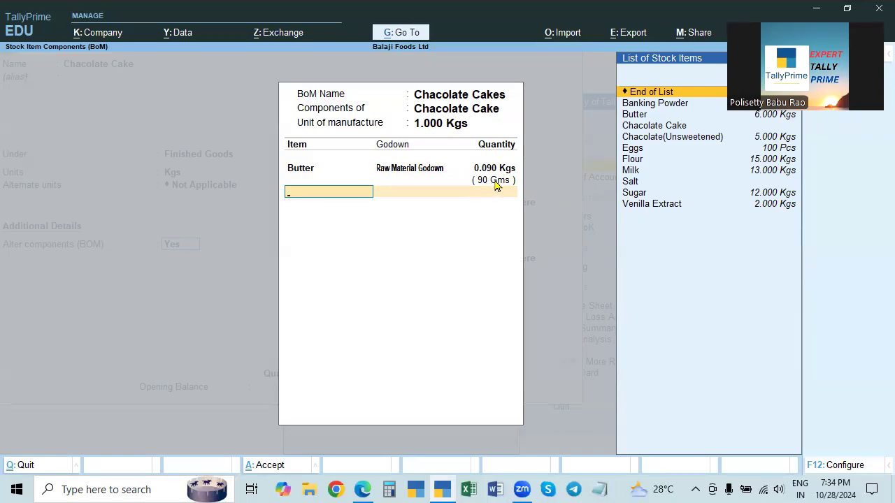
Check the next ingredient in the PDF and add Chacolate(Unsweetened) as the second component from the Raw Material Godown
{"action": "key", "text": "alt+Tab"}
{"action": "key", "text": "alt+Tab"}
{"action": "key", "text": "alt+Tab"}
{"action": "key", "text": "alt+Tab"}
{"action": "type", "text": "C"}
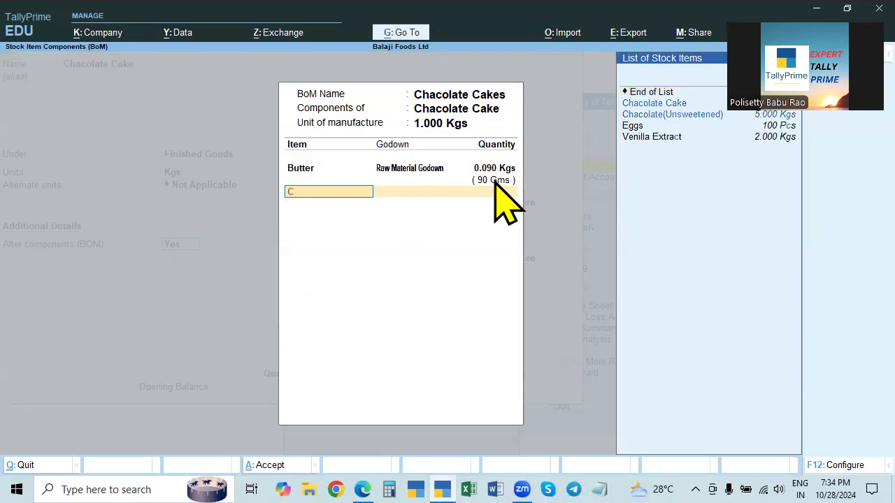
{"action": "key", "text": "Down"}
{"action": "key", "text": "Return"}
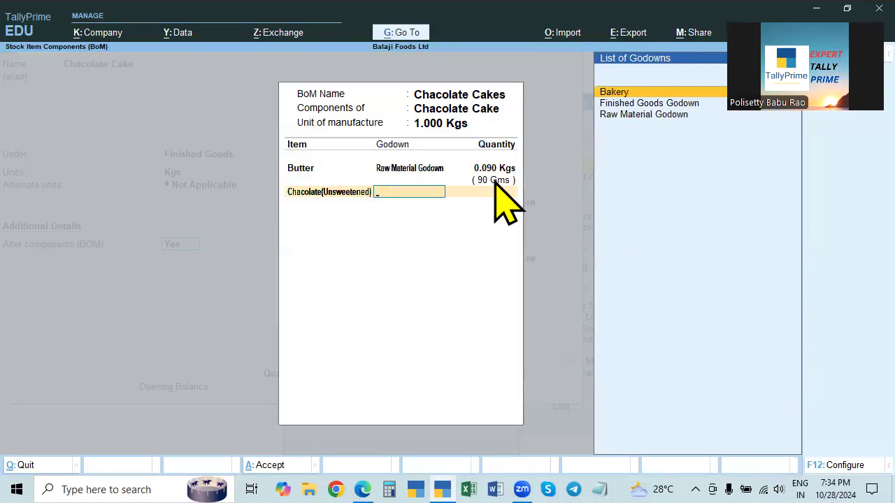
{"action": "type", "text": "r"}
{"action": "key", "text": "Return"}
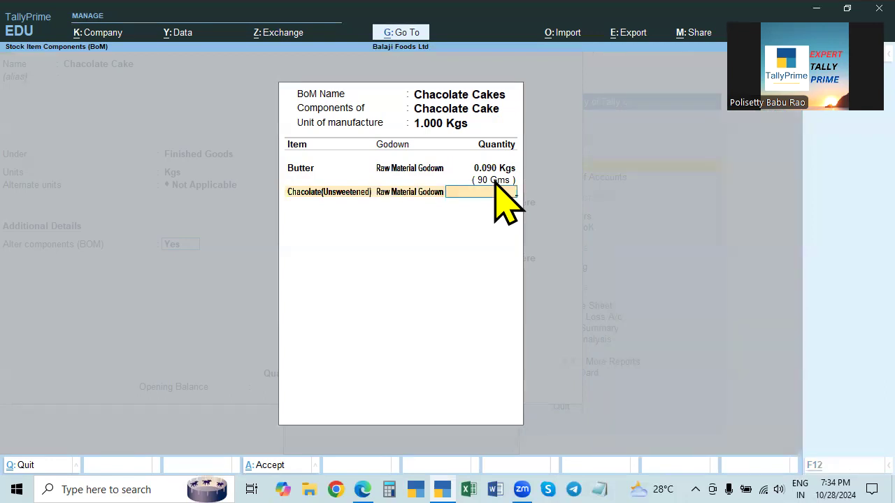
Set the Chacolate(Unsweetened) quantity to 70 Gms, as given in the PDF's ingredient list
{"action": "key", "text": "alt+Tab"}
{"action": "key", "text": "alt+Tab"}
{"action": "type", "text": "70g"}
{"action": "key", "text": "Return"}
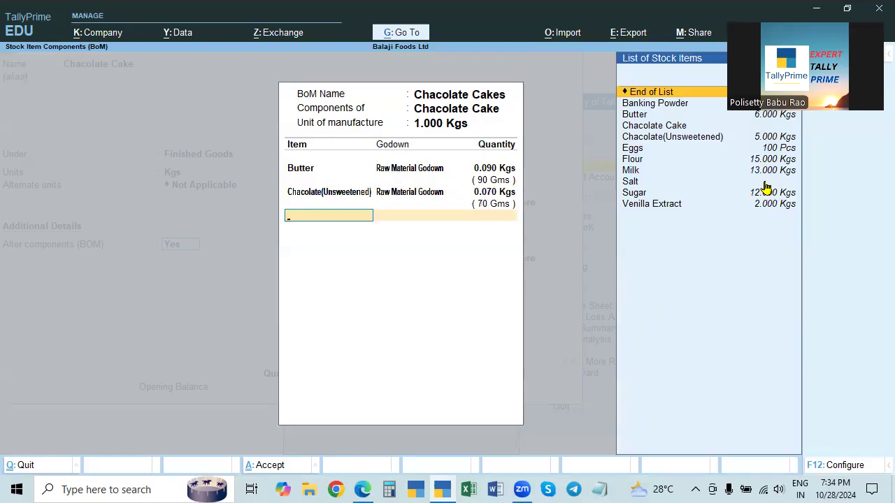
Check the next ingredient in the PDF and add Milk as the third component, taken from the Raw Material Godown
{"action": "key", "text": "alt+Tab"}
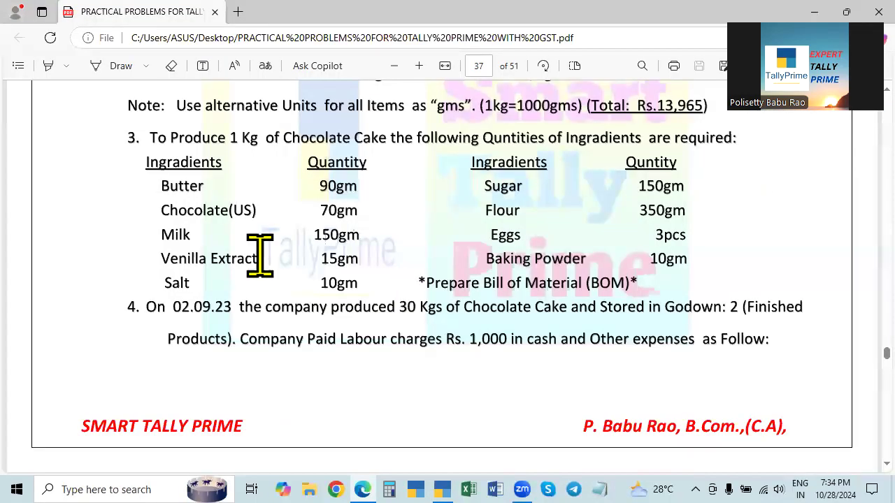
{"action": "key", "text": "alt+Tab"}
{"action": "type", "text": "Mi"}
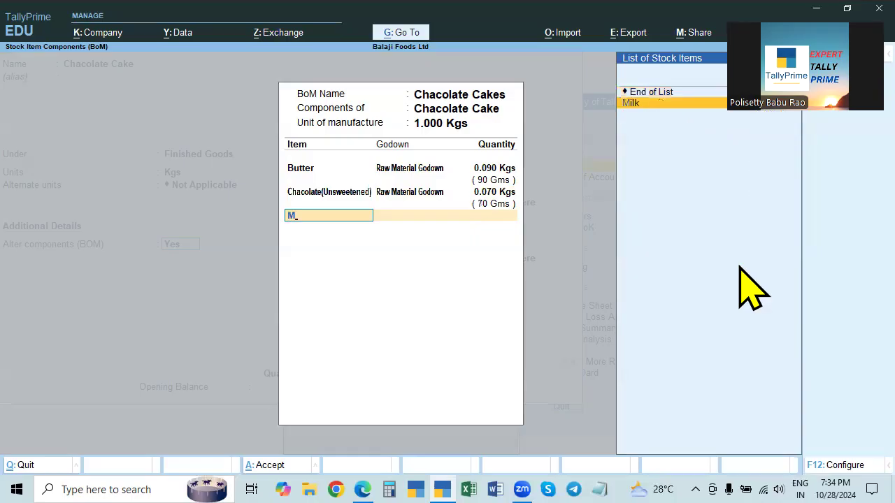
{"action": "key", "text": "Return"}
{"action": "type", "text": "Raw Material Godown"}
{"action": "key", "text": "Return"}
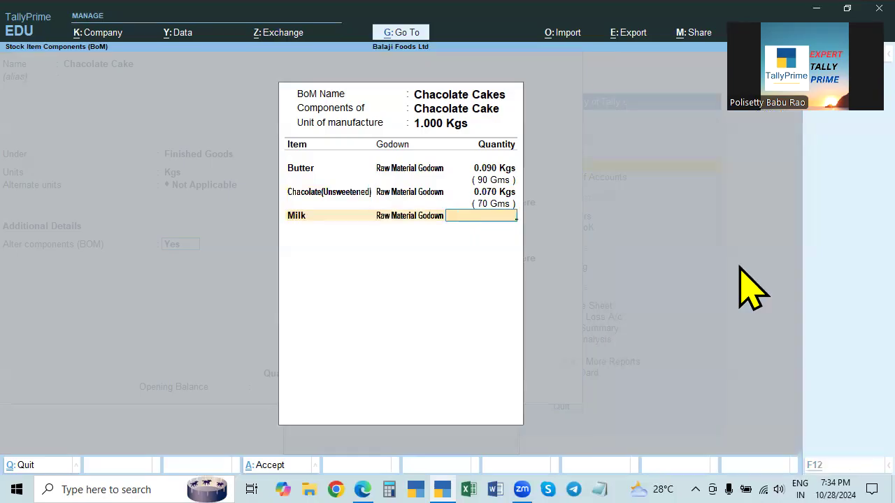
Set Milk's quantity to 150 Gms according to the PDF's ingredient list
{"action": "key", "text": "alt+Tab"}
{"action": "key", "text": "alt+Tab"}
{"action": "type", "text": "150g"}
{"action": "key", "text": "Return"}
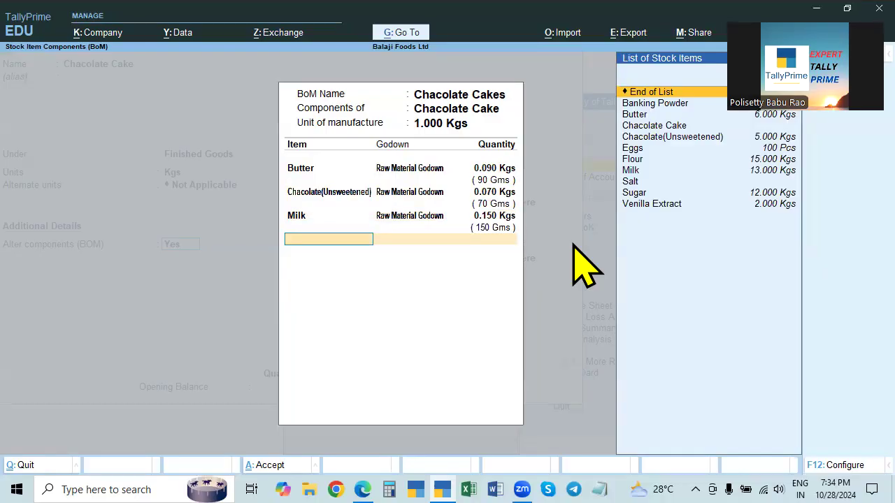
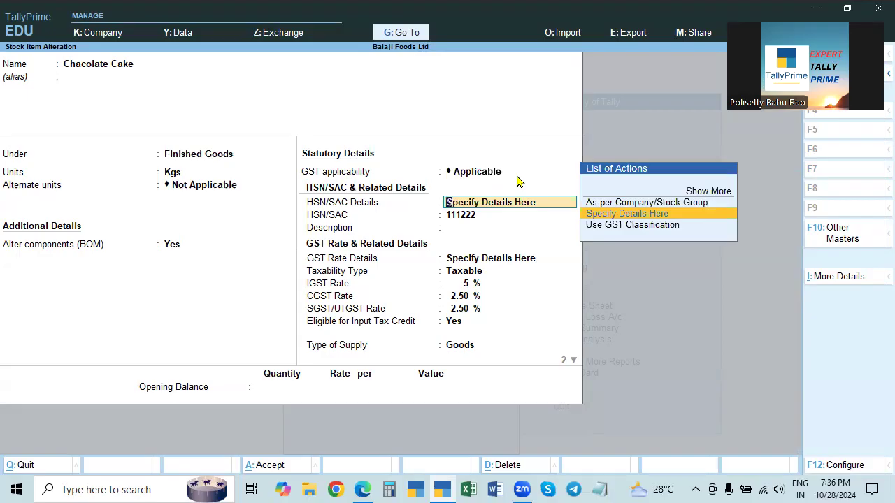
Keep the Chacolate Cake item's existing HSN/SAC, GST rate and supply details, save the stock item and return to the Gateway of Tally
{"action": "key", "text": "Return"}
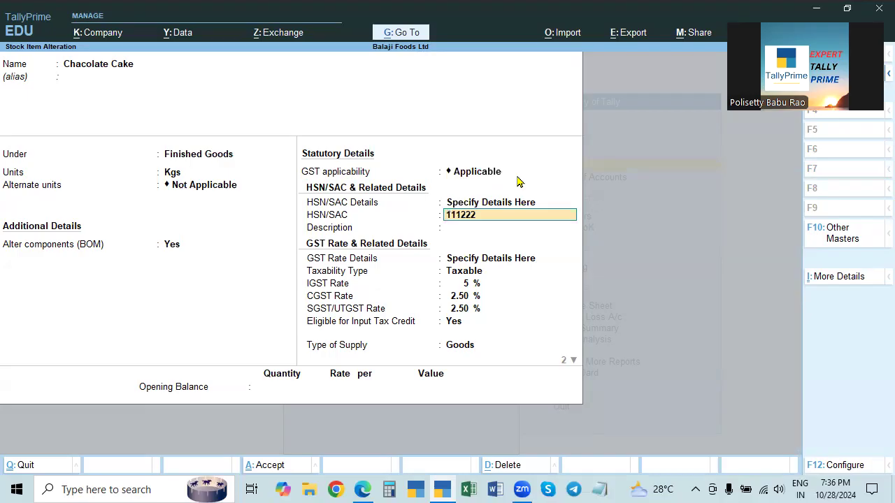
{"action": "key", "text": "Return"}
{"action": "key", "text": "Return"}
{"action": "key", "text": "Return"}
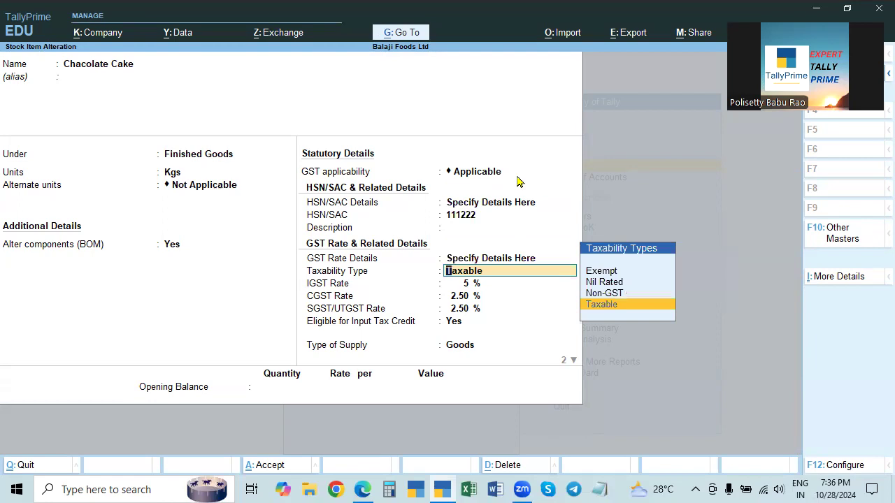
{"action": "key", "text": "Return"}
{"action": "key", "text": "Return"}
{"action": "key", "text": "Return"}
{"action": "key", "text": "Return"}
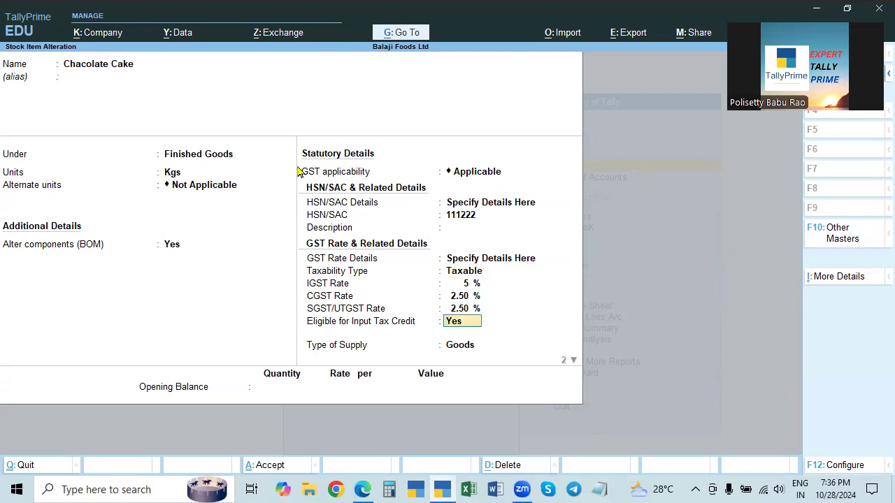
{"action": "key", "text": "Return"}
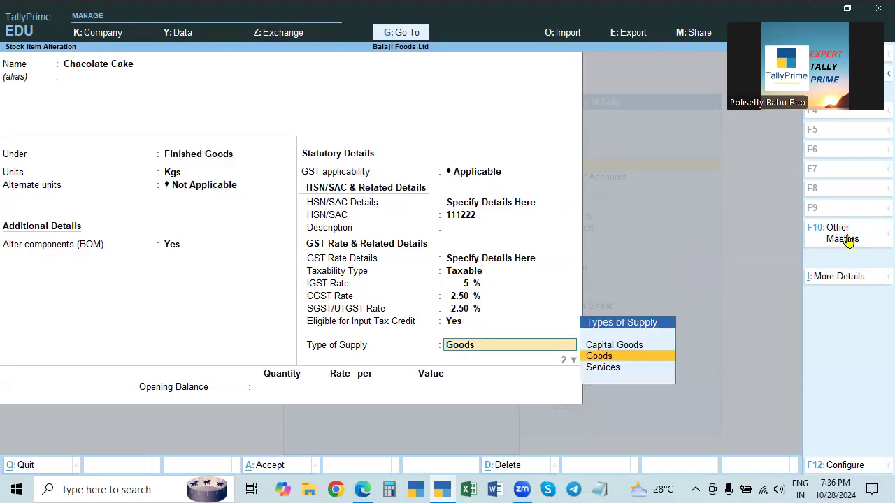
{"action": "key", "text": "Return"}
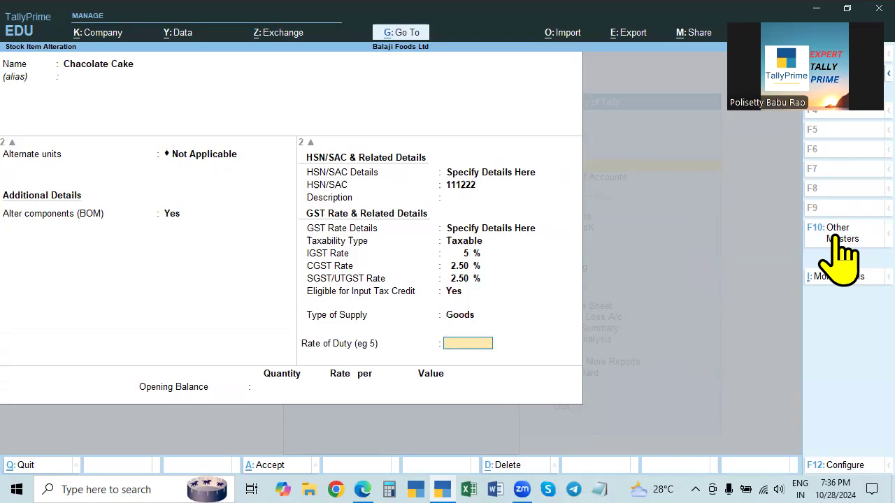
{"action": "key", "text": "ctrl+a"}
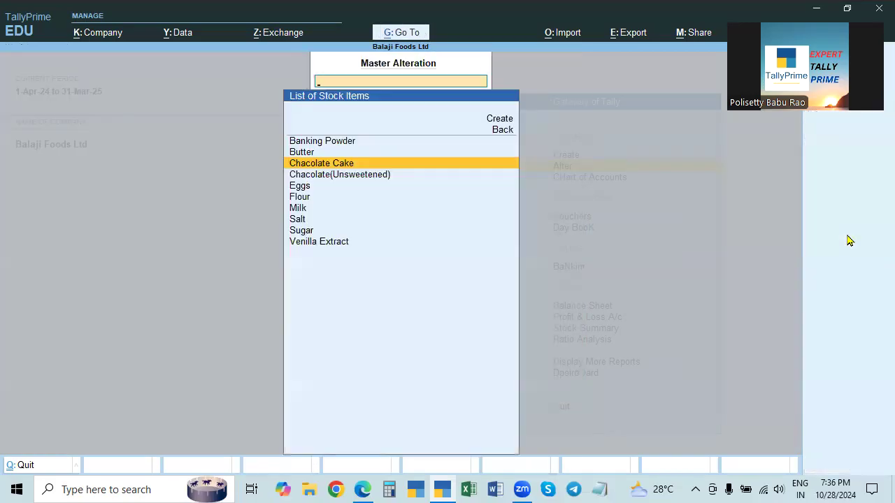
{"action": "key", "text": "Escape"}
{"action": "key", "text": "Escape"}
Examine the voucher types offered in voucher entry, including the inactive ones, for a manufacturing voucher, then return to the Gateway of Tally
{"action": "key", "text": "Down"}
{"action": "key", "text": "Down"}
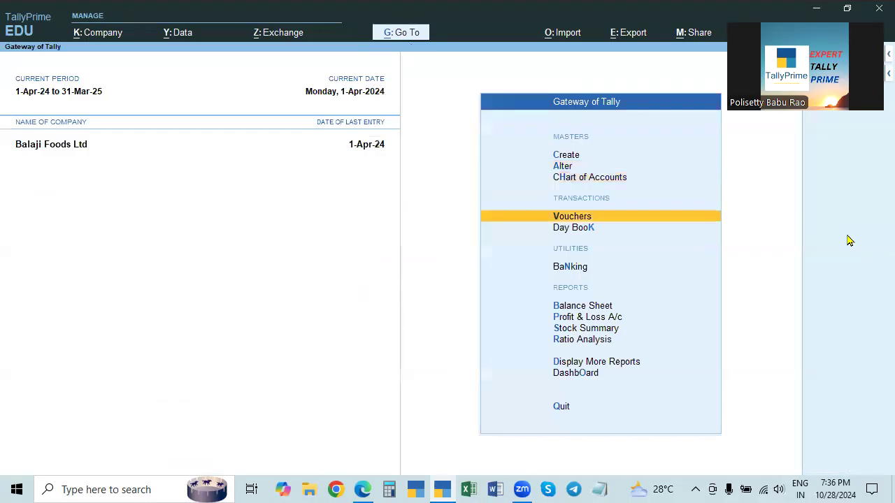
{"action": "key", "text": "Return"}
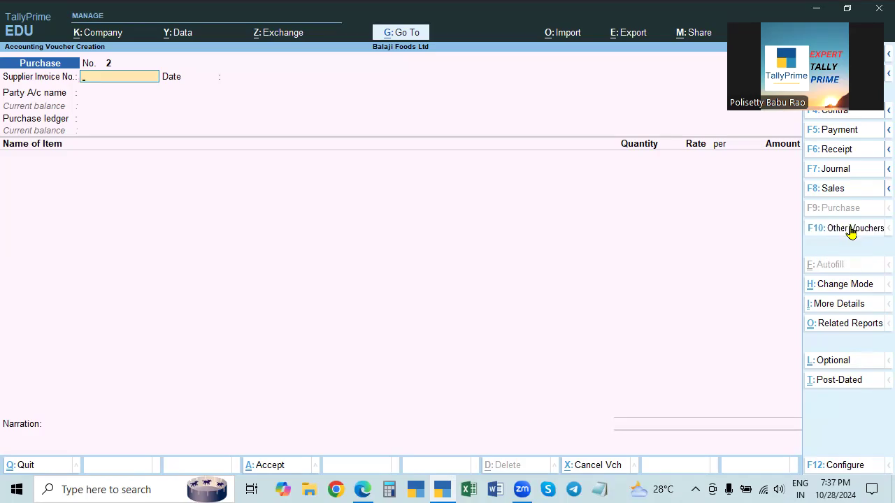
{"action": "left_click", "coordinate": [850, 228]}
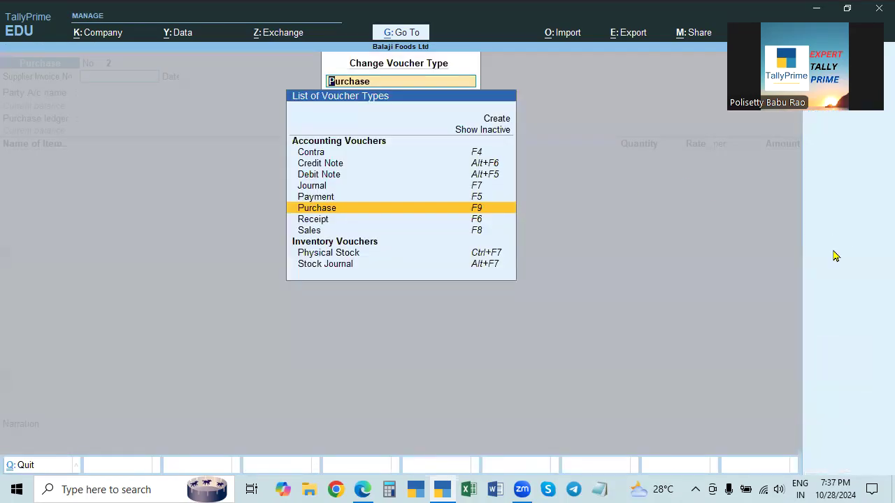
{"action": "key", "text": "BackSpace"}
{"action": "key", "text": "Escape"}
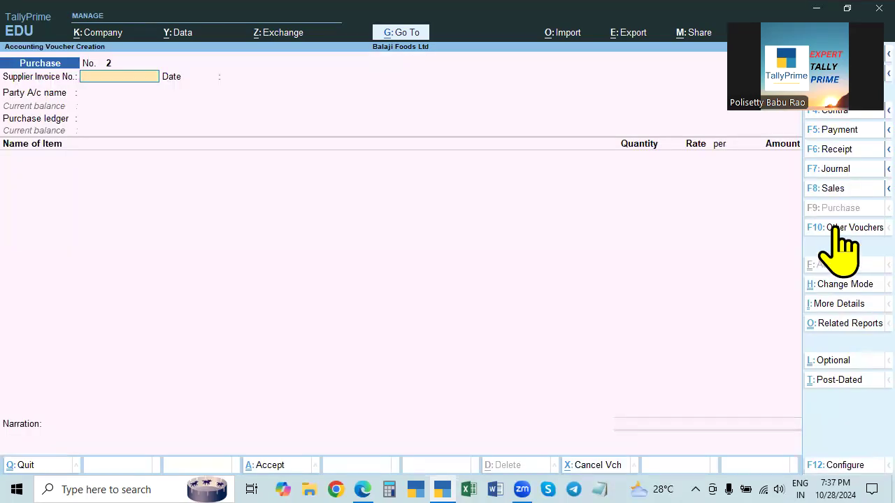
{"action": "left_click", "coordinate": [843, 231]}
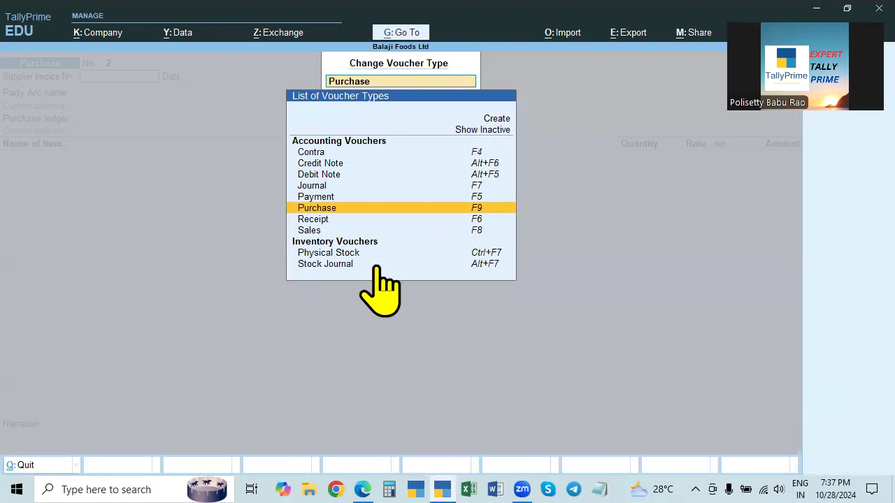
{"action": "left_click", "coordinate": [489, 131]}
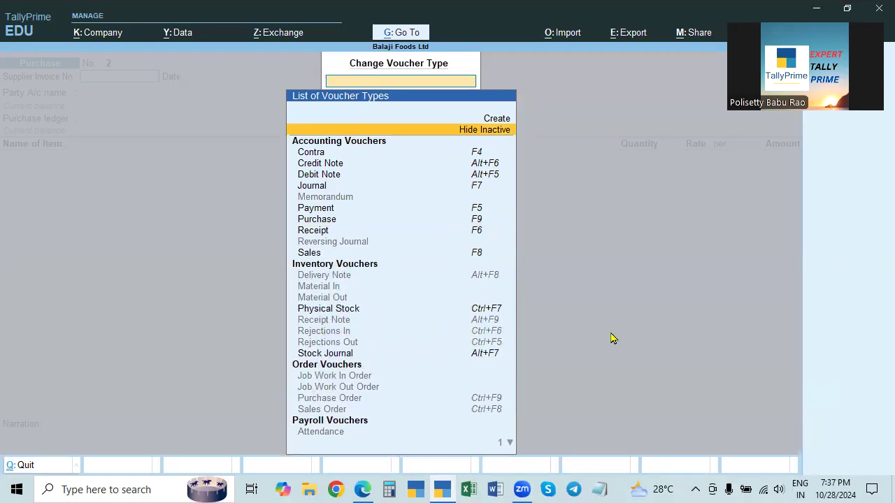
{"action": "key", "text": "Escape"}
{"action": "key", "text": "Escape"}
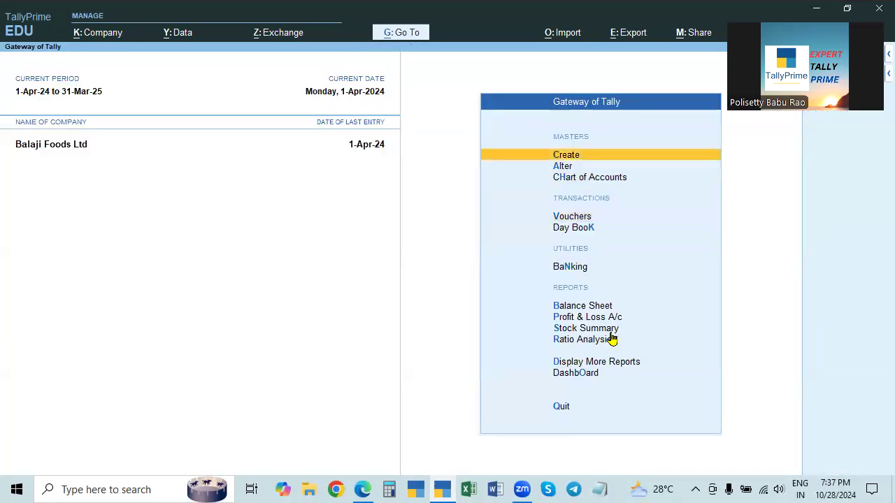
{"action": "key", "text": "Return"}
{"action": "key", "text": "Down"}
{"action": "key", "text": "Down"}
{"action": "key", "text": "Down"}
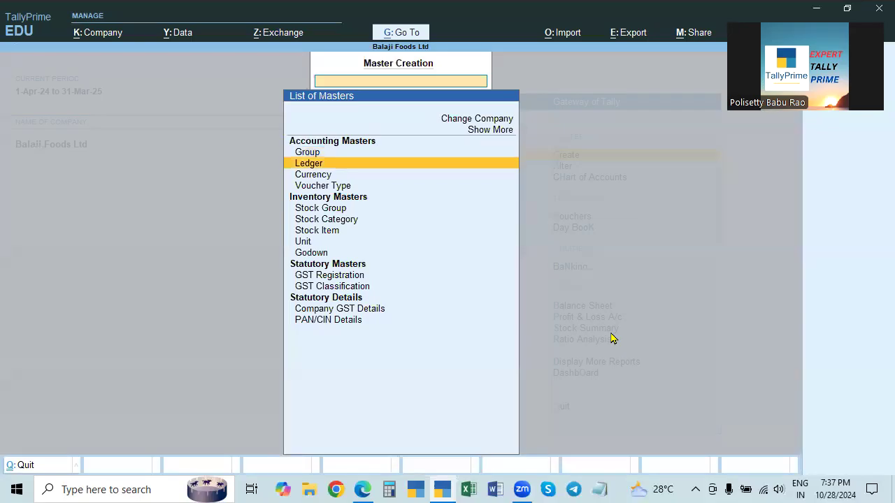
{"action": "key", "text": "Return"}
{"action": "key", "text": "Escape"}
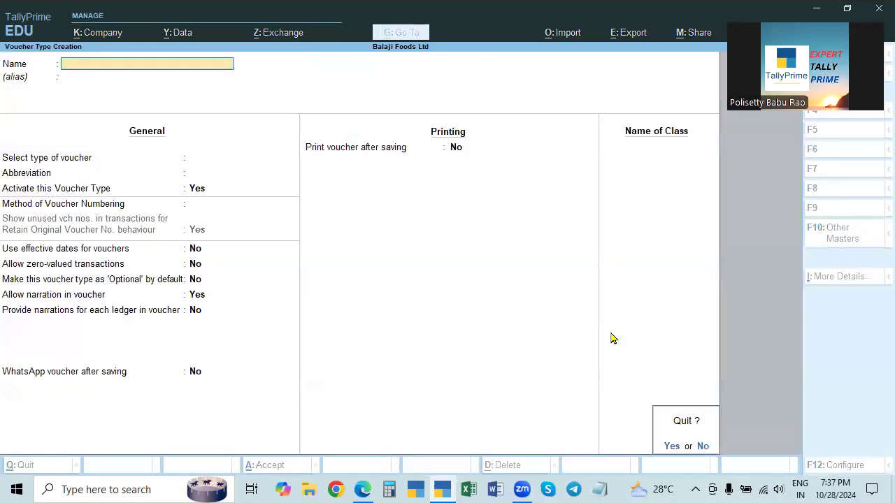
{"action": "key", "text": "Return"}
{"action": "key", "text": "Escape"}
Start creating a new voucher type from the voucher type alteration list and name it Manufacturing Voucher, without an alias
{"action": "key", "text": "Down"}
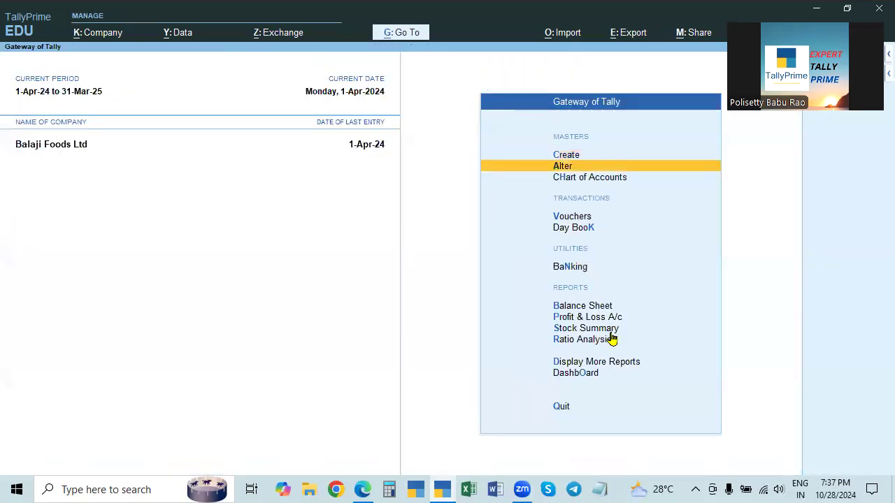
{"action": "key", "text": "Return"}
{"action": "key", "text": "Down"}
{"action": "key", "text": "Down"}
{"action": "key", "text": "Down"}
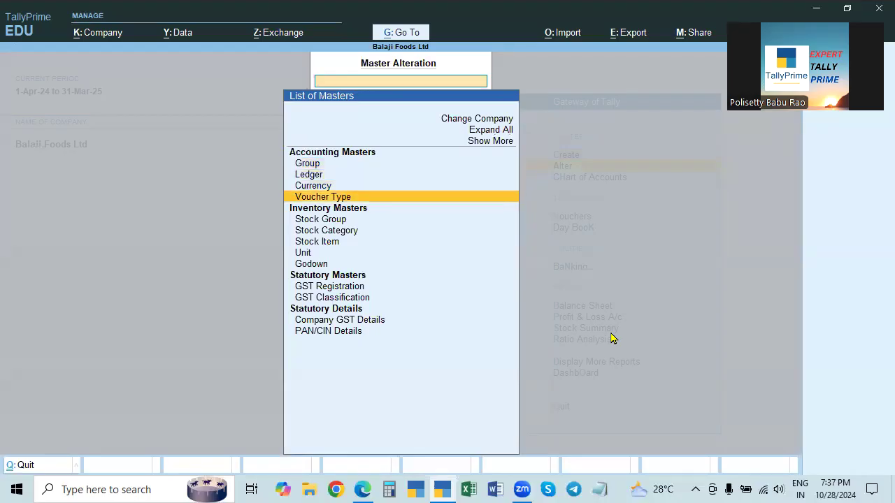
{"action": "key", "text": "Return"}
{"action": "key", "text": "Up"}
{"action": "key", "text": "Up"}
{"action": "key", "text": "Up"}
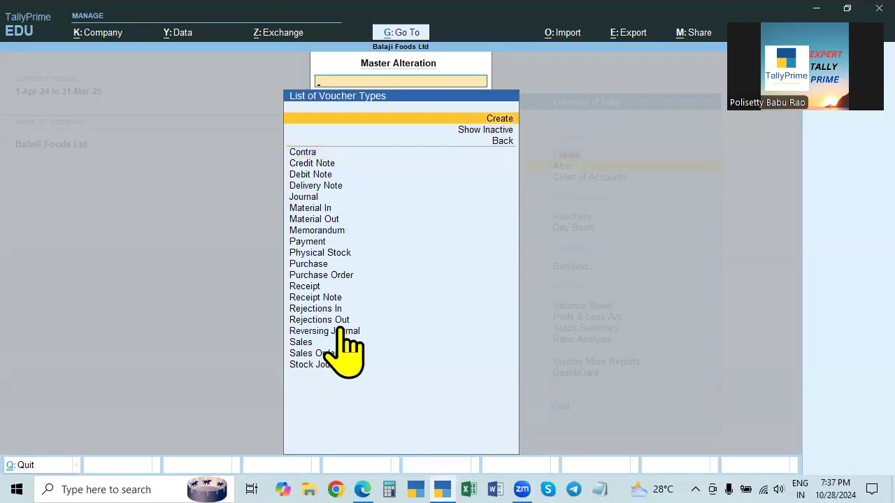
{"action": "key", "text": "Return"}
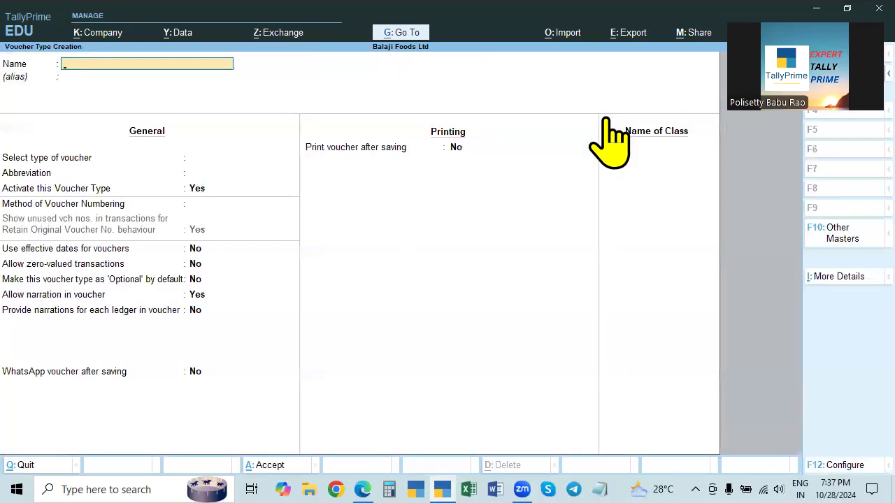
{"action": "type", "text": "Manufacturing"}
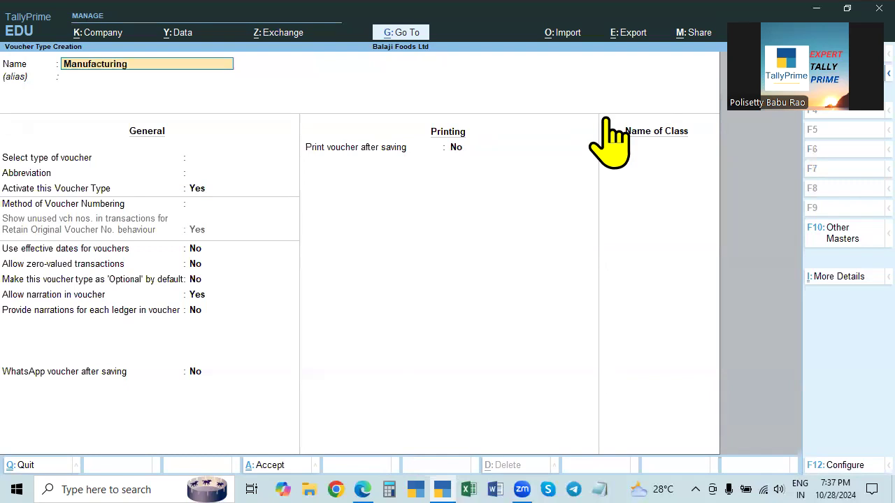
{"action": "type", "text": " Voucher"}
{"action": "key", "text": "Return"}
{"action": "key", "text": "Return"}
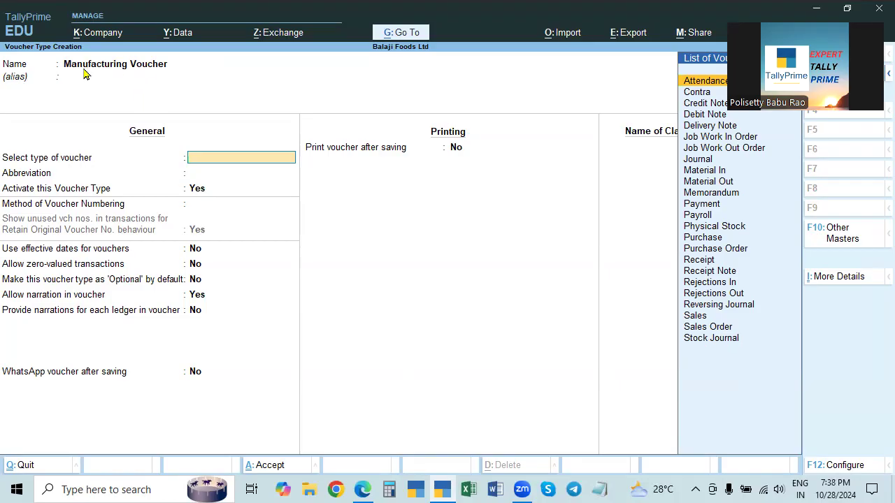
Base the voucher type on Stock Journal, keeping automatic numbering with Retain Original Voucher No. and the other default settings
{"action": "left_click", "coordinate": [708, 337]}
{"action": "key", "text": "Return"}
{"action": "key", "text": "Return"}
{"action": "key", "text": "Return"}
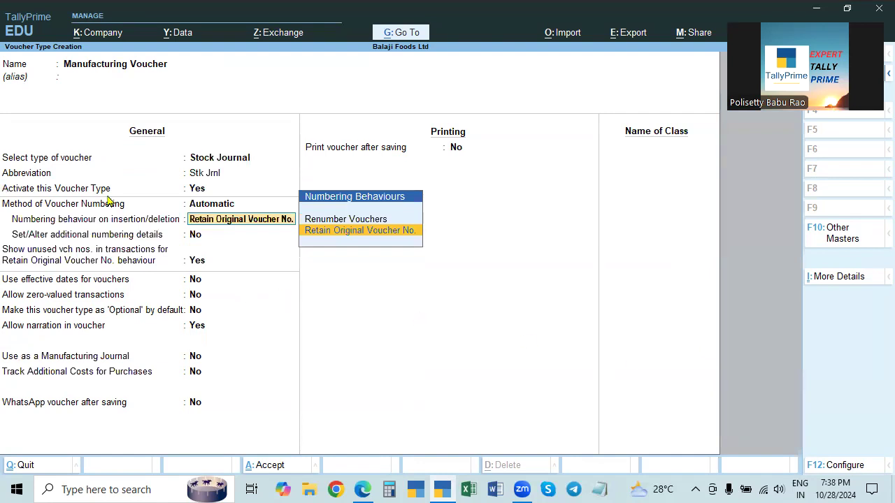
{"action": "key", "text": "Return"}
{"action": "key", "text": "Return"}
{"action": "key", "text": "Return"}
{"action": "key", "text": "Return"}
{"action": "key", "text": "Return"}
{"action": "key", "text": "Return"}
{"action": "key", "text": "Return"}
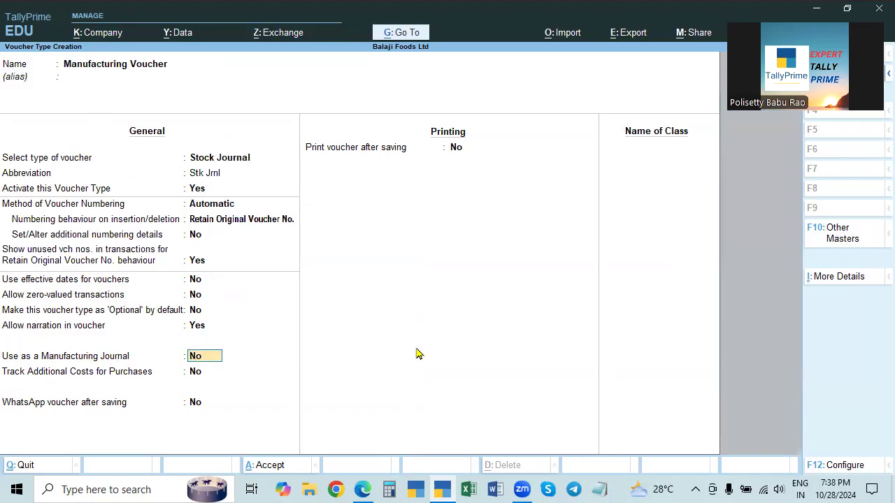
Enable use as a Manufacturing Journal, save the voucher type and return to the Gateway of Tally
{"action": "type", "text": "y"}
{"action": "key", "text": "Return"}
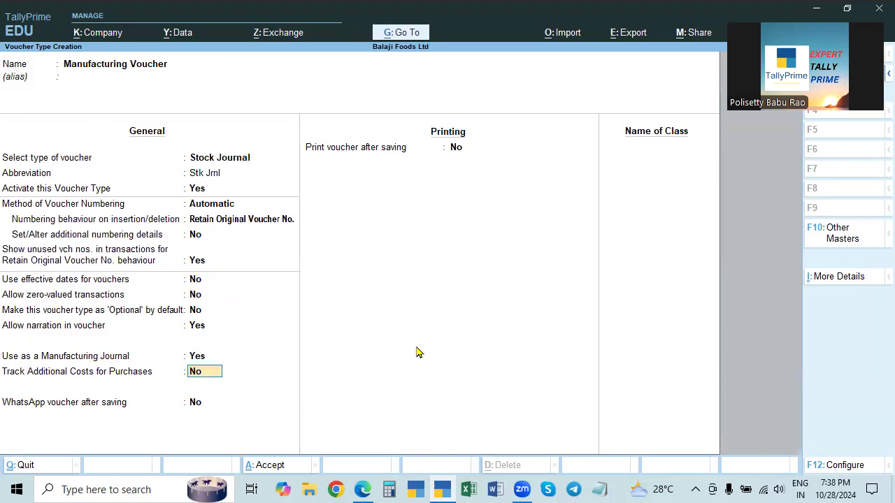
{"action": "key", "text": "ctrl+a"}
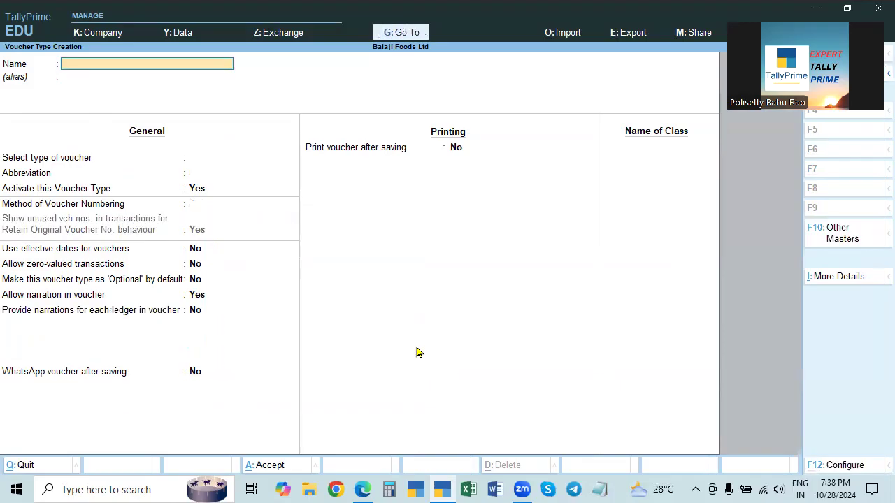
{"action": "key", "text": "Escape"}
{"action": "key", "text": "Escape"}
{"action": "key", "text": "Escape"}
Check the list of voucher types in voucher entry for the new Manufacturing Voucher, then close the list
{"action": "key", "text": "Down"}
{"action": "key", "text": "Down"}
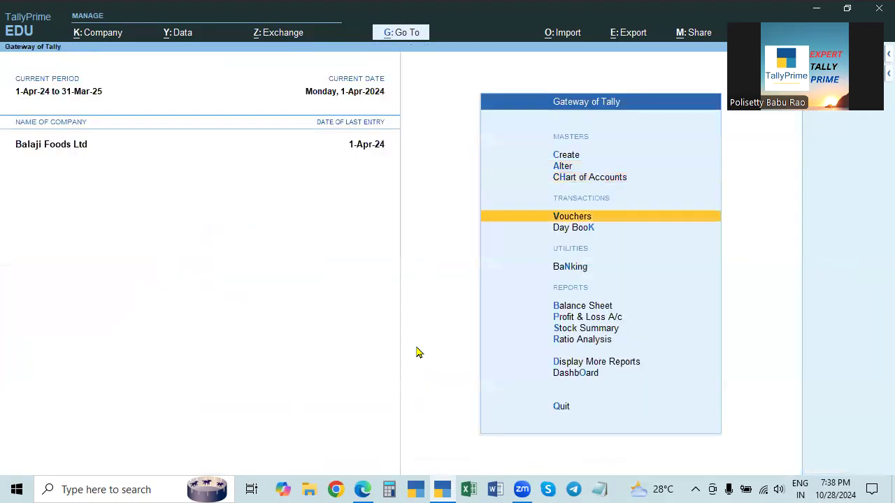
{"action": "key", "text": "Return"}
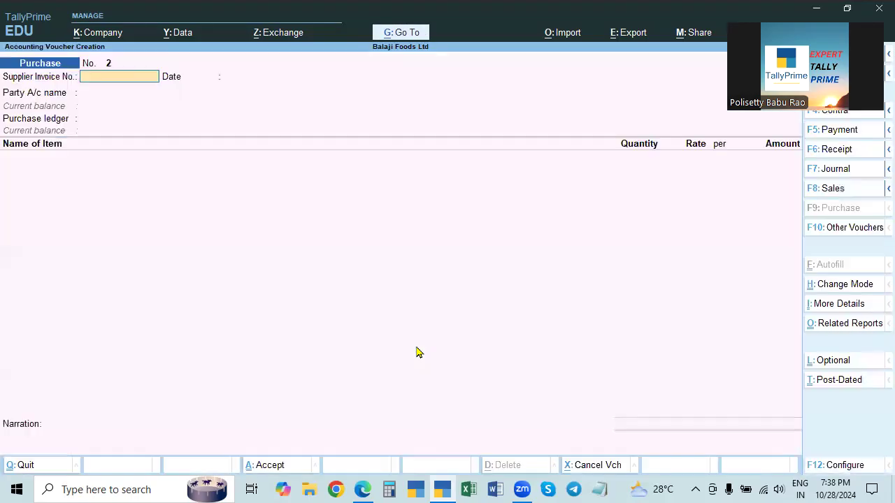
{"action": "left_click", "coordinate": [855, 231]}
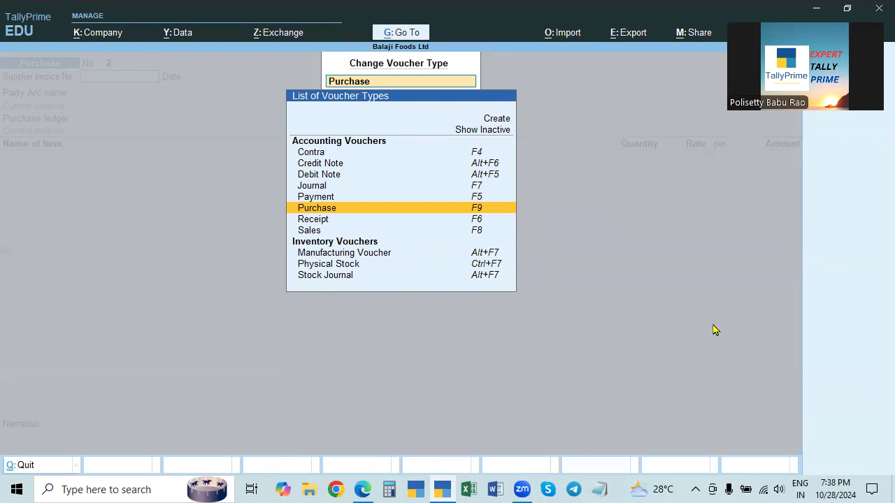
{"action": "key", "text": "Escape"}
{"action": "key", "text": "Escape"}
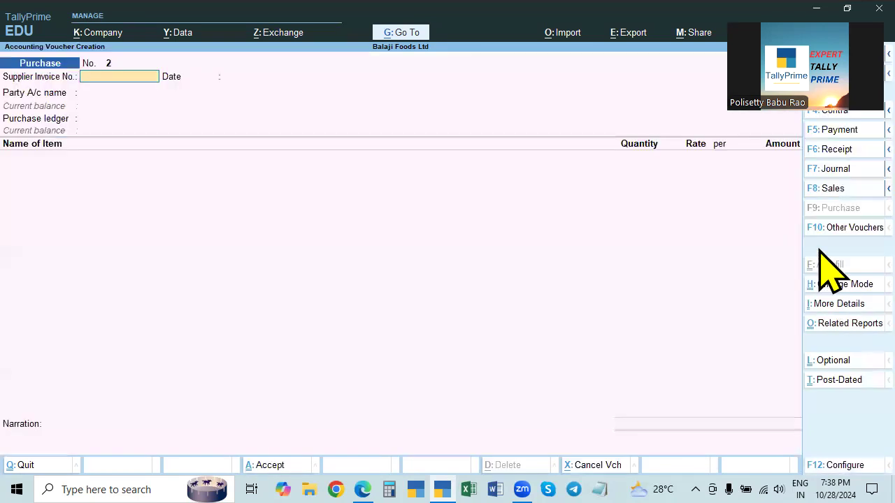
Start a Manufacturing Voucher entry and consult the Chocolate Cake production exercise in the PDF
{"action": "left_click", "coordinate": [844, 231]}
{"action": "key", "text": "Escape"}
{"action": "key", "text": "Escape"}
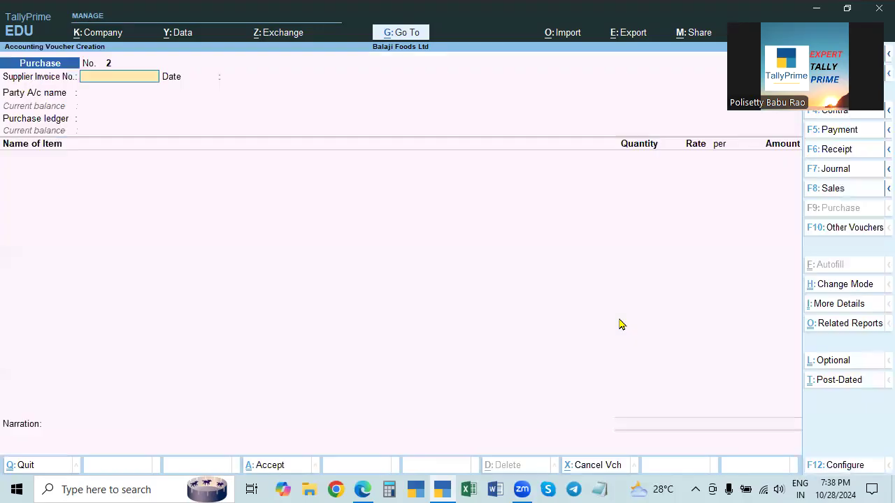
{"action": "key", "text": "F10"}
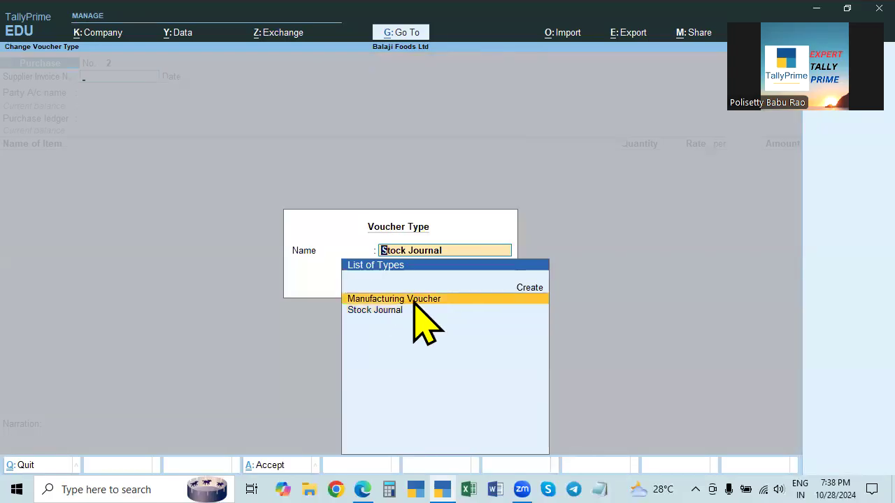
{"action": "left_click", "coordinate": [414, 302]}
{"action": "key", "text": "alt+Tab"}
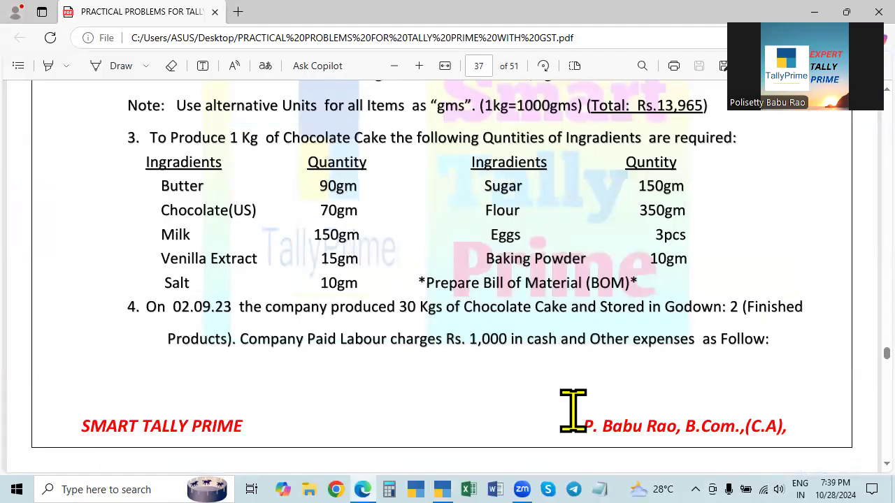
{"action": "key", "text": "alt+Tab"}
{"action": "key", "text": "F2"}
{"action": "key", "text": "Escape"}
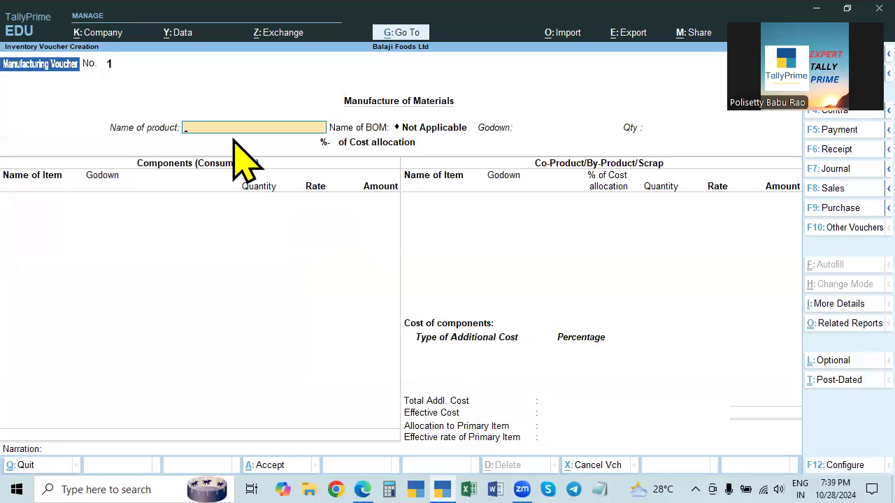
Select Chacolate Cake as the product with the Chocolate Cakes BOM, stored in Finished Goods Godown
{"action": "type", "text": "cA"}
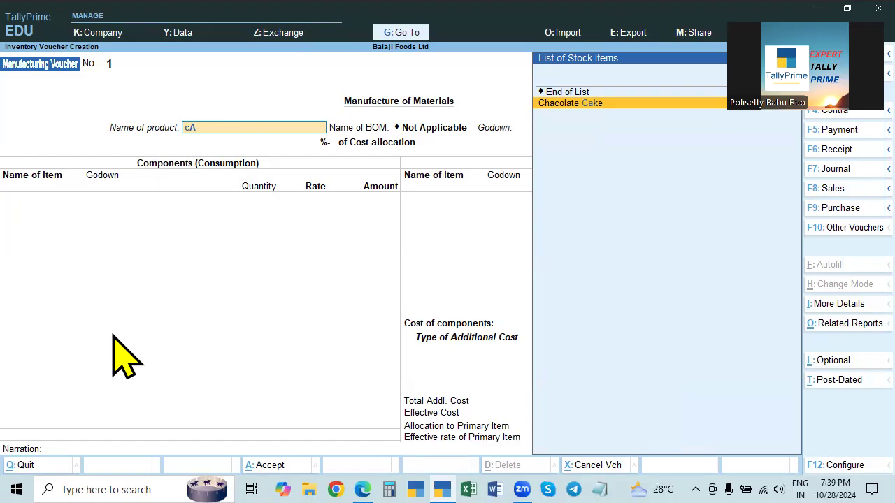
{"action": "key", "text": "Return"}
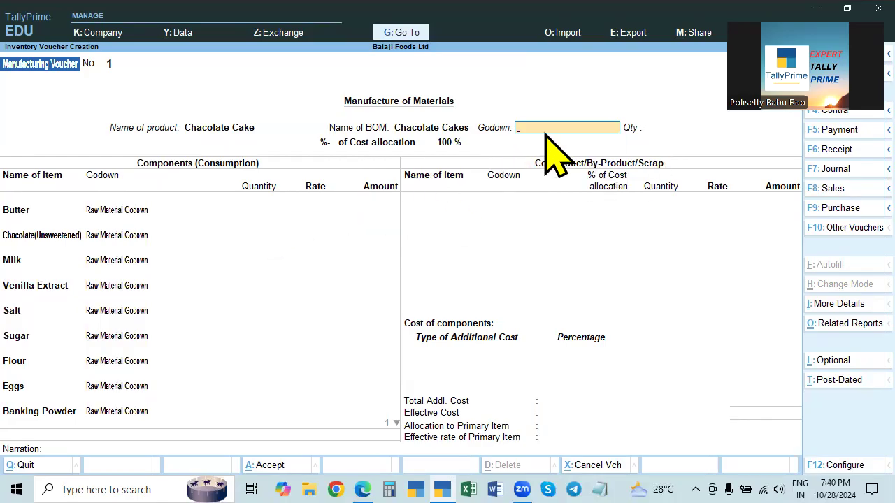
{"action": "type", "text": "F"}
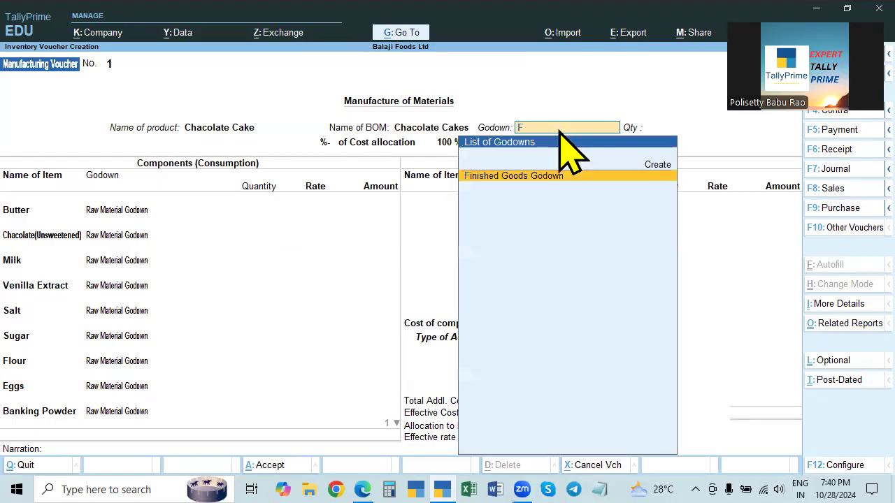
{"action": "key", "text": "Return"}
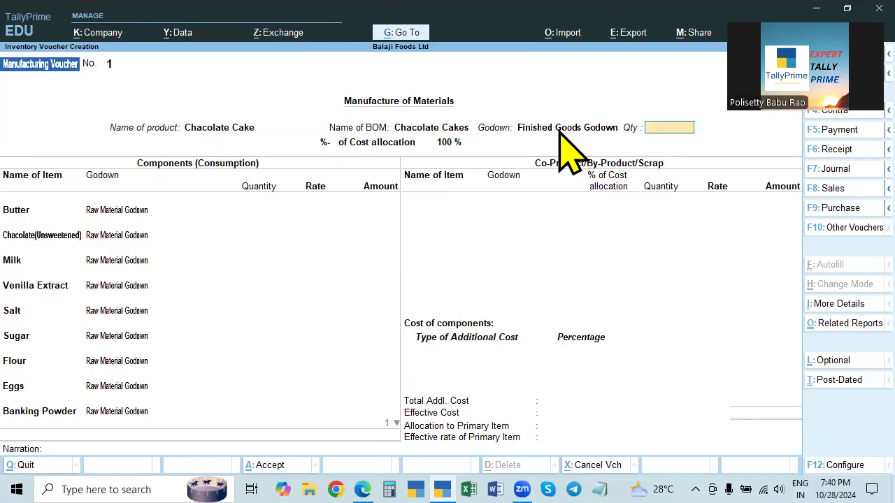
Check the produced quantity in the PDF exercise and enter 30 as the Chacolate Cake quantity
{"action": "left_click", "coordinate": [560, 133]}
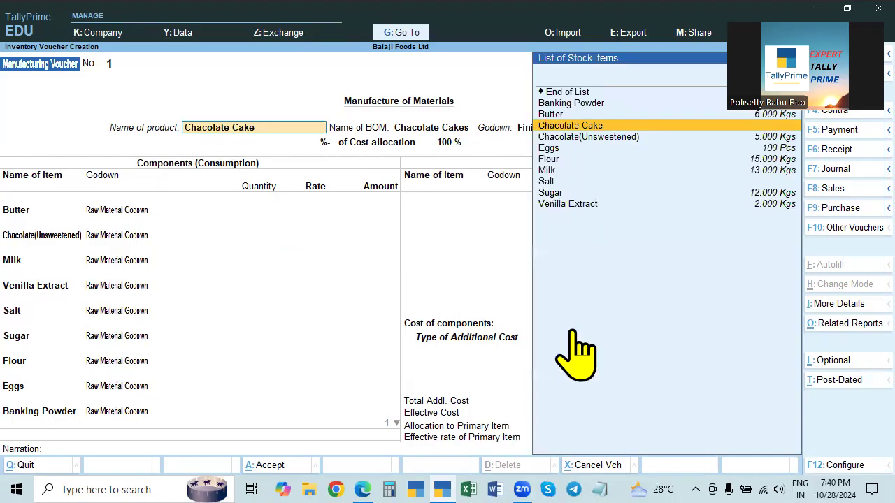
{"action": "mouse_move", "coordinate": [361, 428]}
{"action": "left_click", "coordinate": [363, 448]}
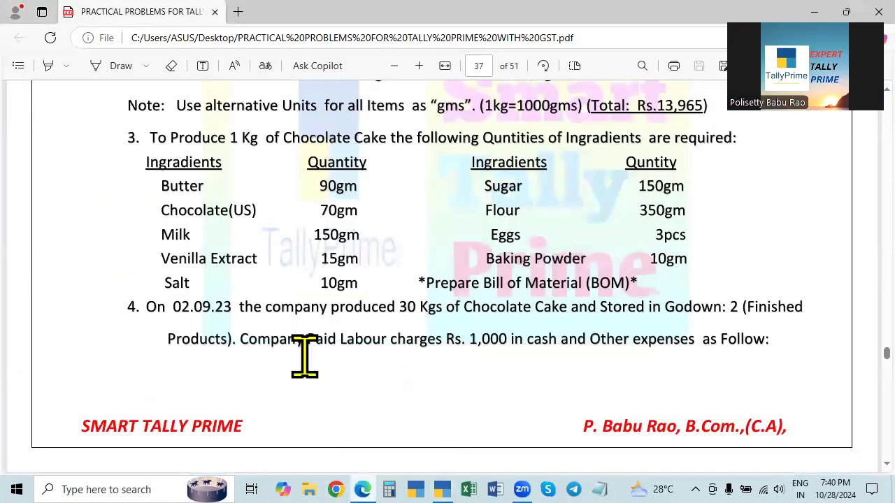
{"action": "left_click", "coordinate": [441, 490]}
{"action": "key", "text": "Return"}
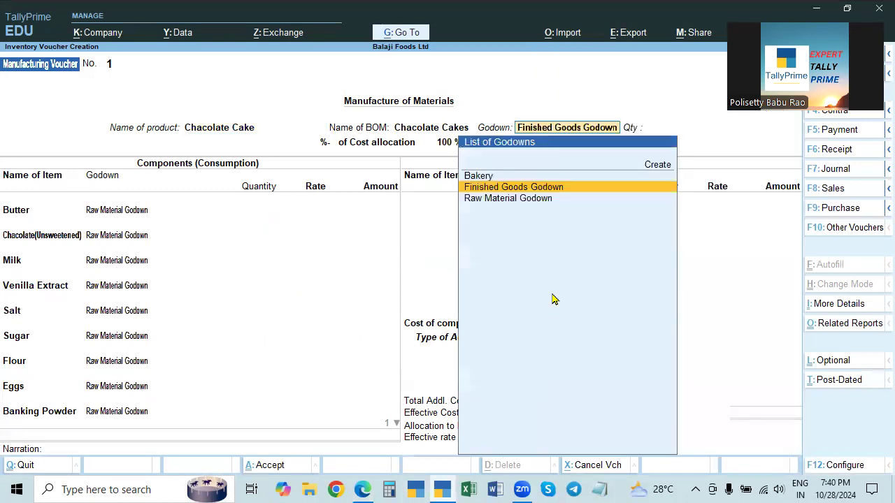
{"action": "key", "text": "Return"}
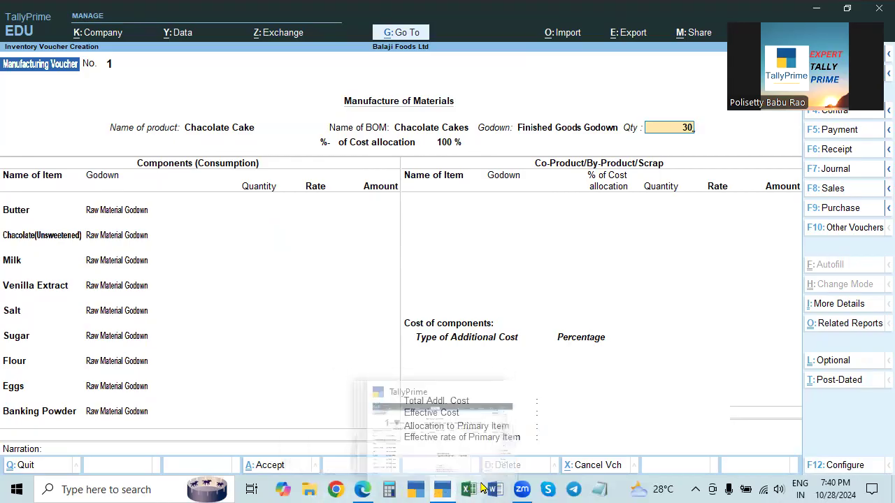
Work out the butter needed for 30 Kgs of cake in Calculator as 30 × 90 ÷ 1000, using the PDF ingredient list
{"action": "left_click", "coordinate": [362, 489]}
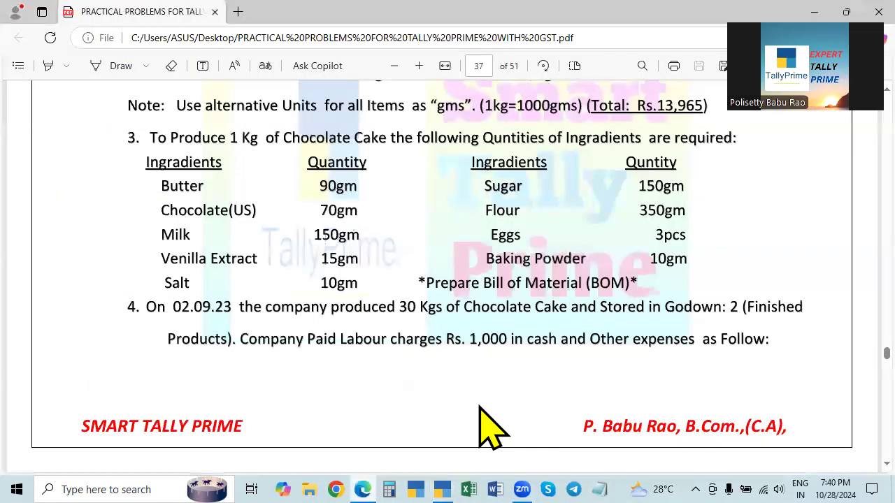
{"action": "left_click", "coordinate": [388, 490]}
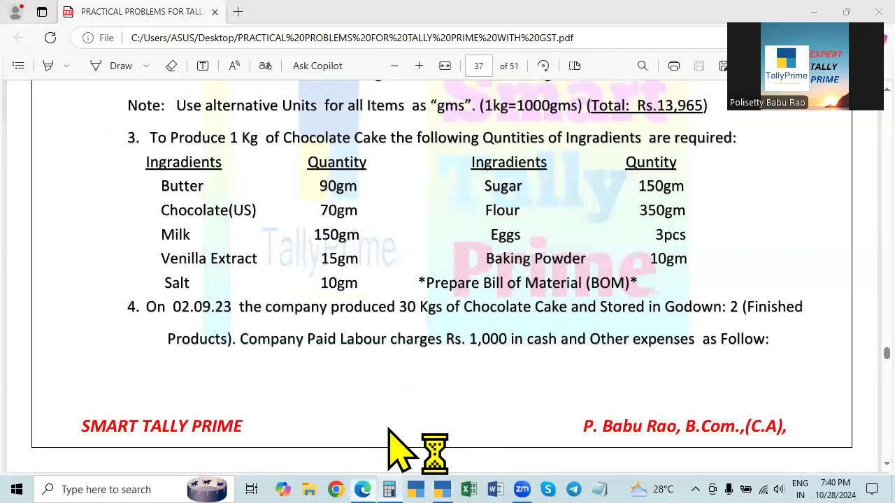
{"action": "type", "text": "30"}
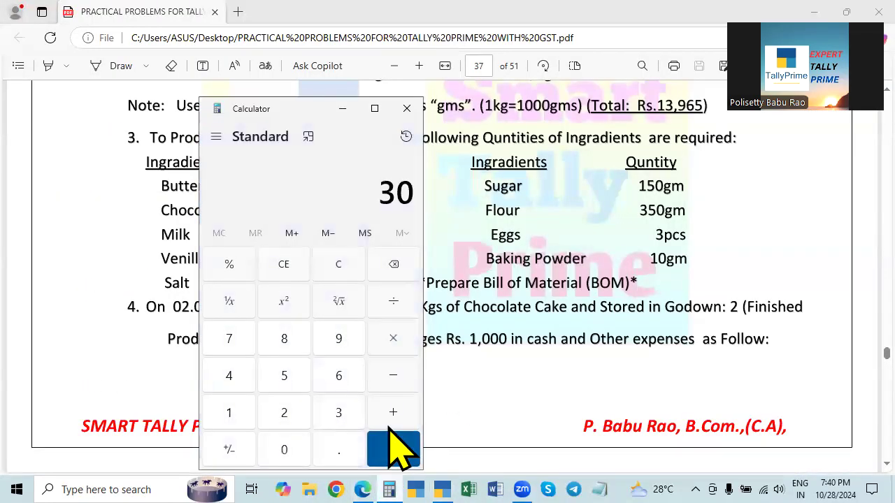
{"action": "left_click_drag", "start_coordinate": [358, 108], "coordinate": [680, 163]}
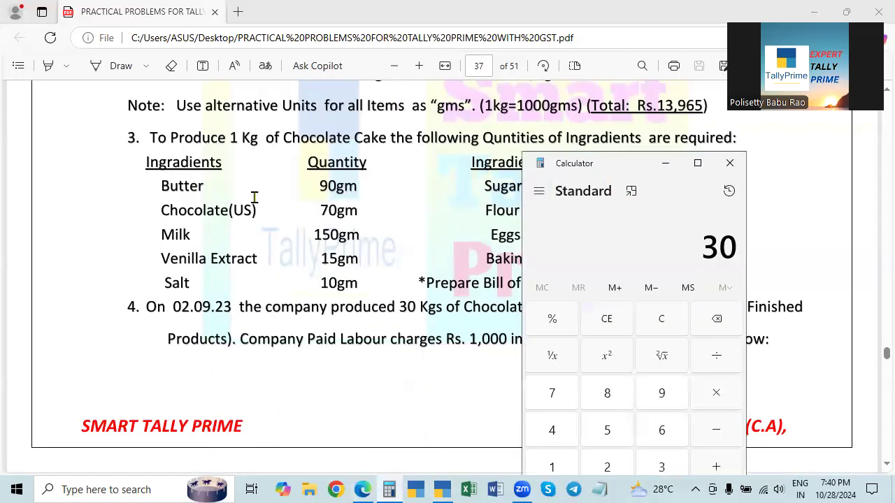
{"action": "type", "text": "*"}
{"action": "type", "text": "9"}
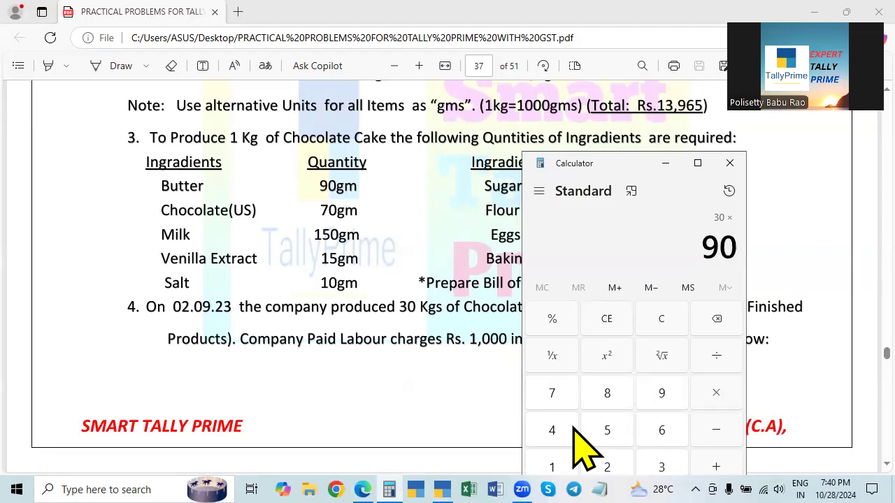
{"action": "key", "text": "Return"}
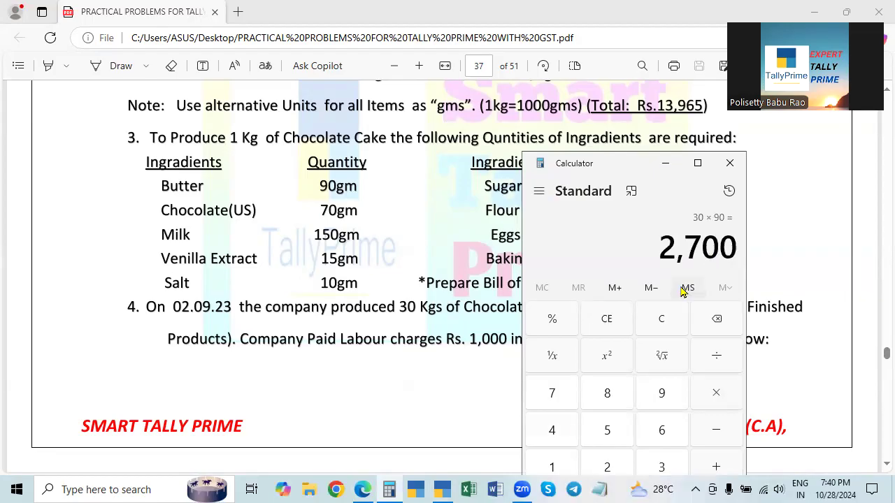
{"action": "key", "text": "slash"}
{"action": "type", "text": "1000"}
{"action": "key", "text": "Return"}
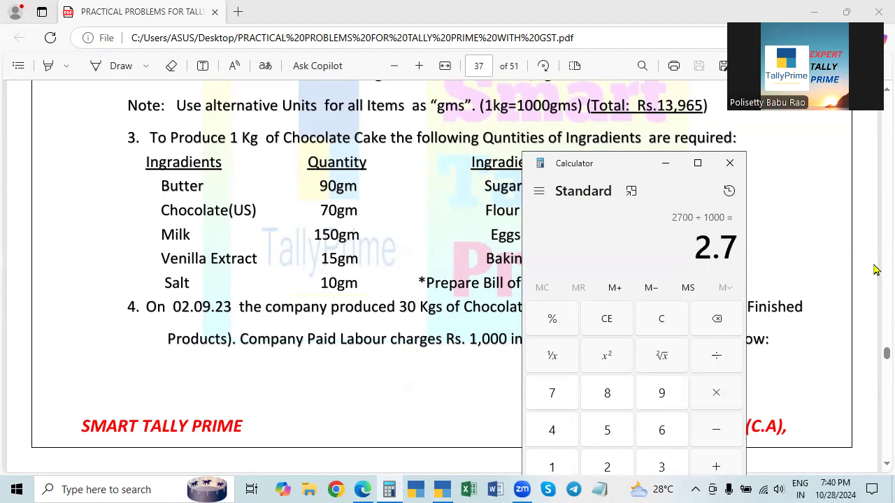
{"action": "left_click", "coordinate": [730, 162]}
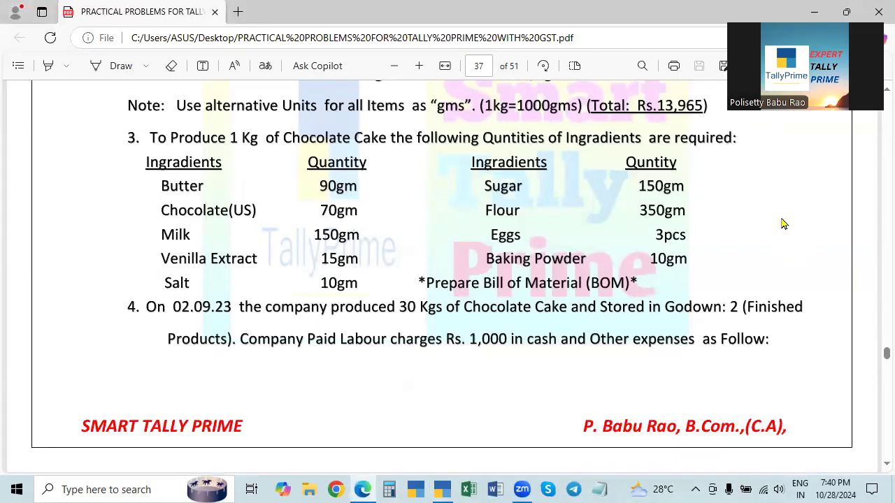
Accept the 30 Kgs quantity in the manufacturing voucher and open the Salt component's stock item for alteration
{"action": "key", "text": "alt+Tab"}
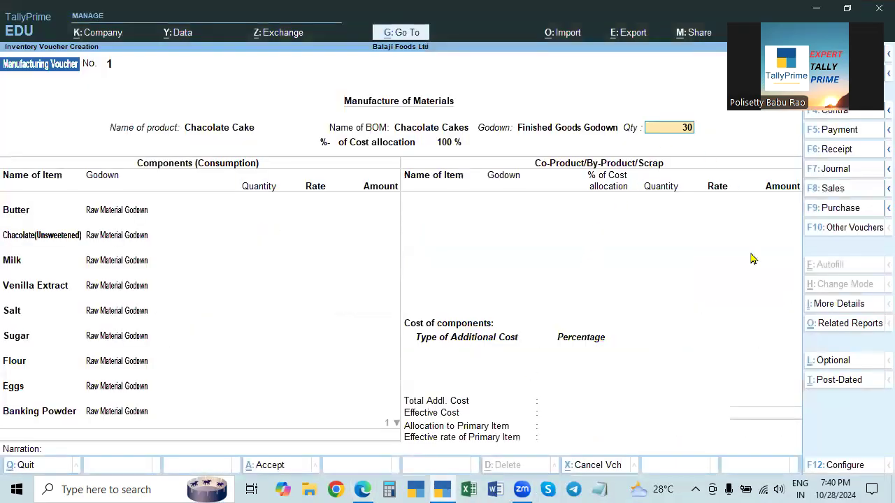
{"action": "key", "text": "Return"}
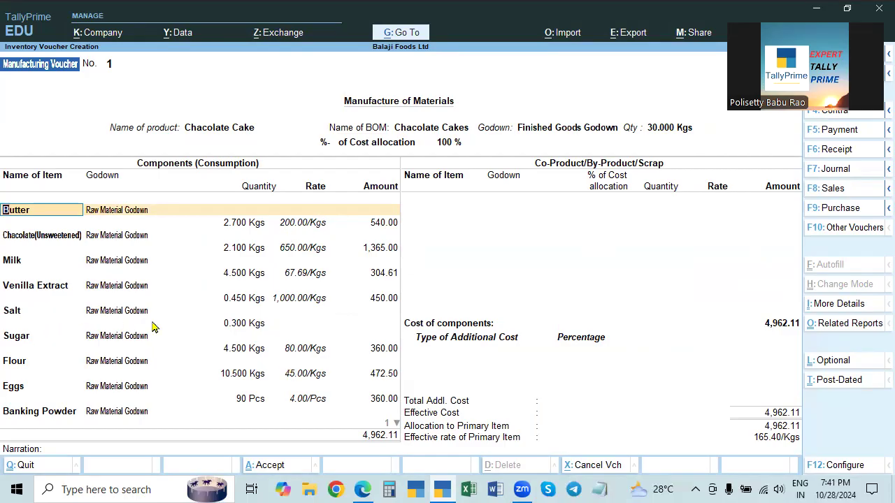
{"action": "left_click", "coordinate": [237, 326]}
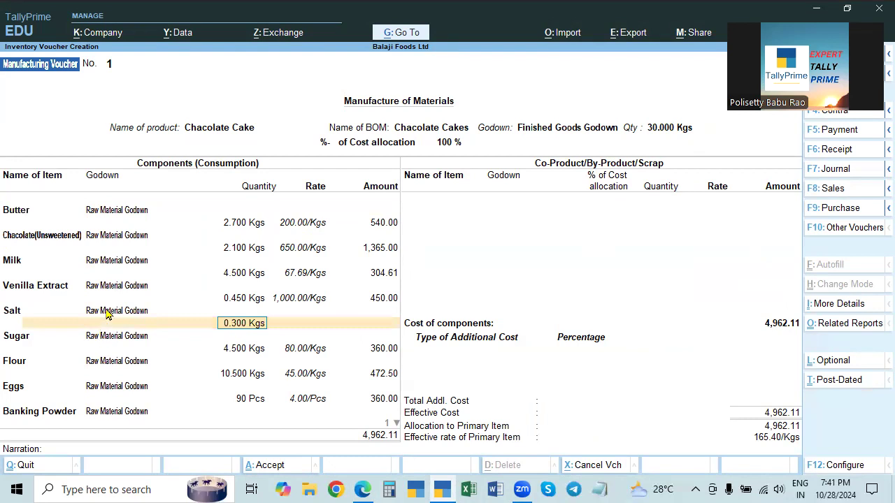
{"action": "left_click", "coordinate": [107, 313]}
{"action": "left_click", "coordinate": [14, 312]}
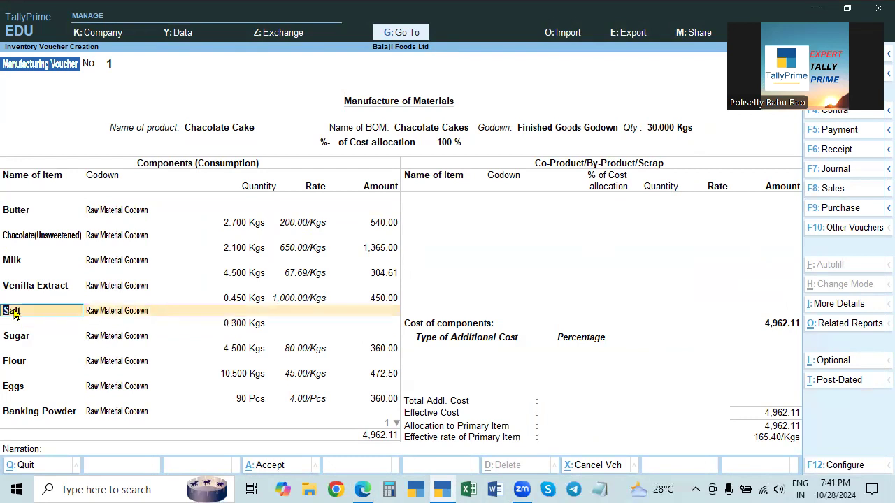
{"action": "key", "text": "ctrl+Return"}
{"action": "key", "text": "Return"}
{"action": "key", "text": "Return"}
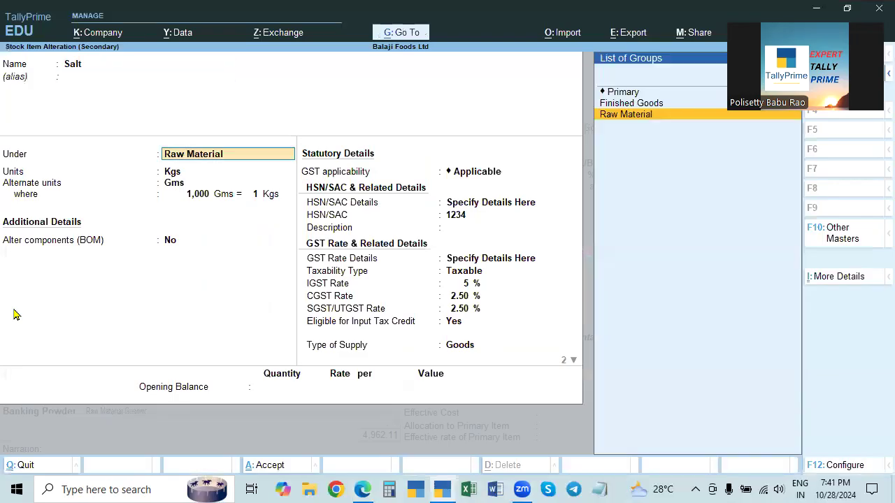
{"action": "key", "text": "Return"}
{"action": "key", "text": "Return"}
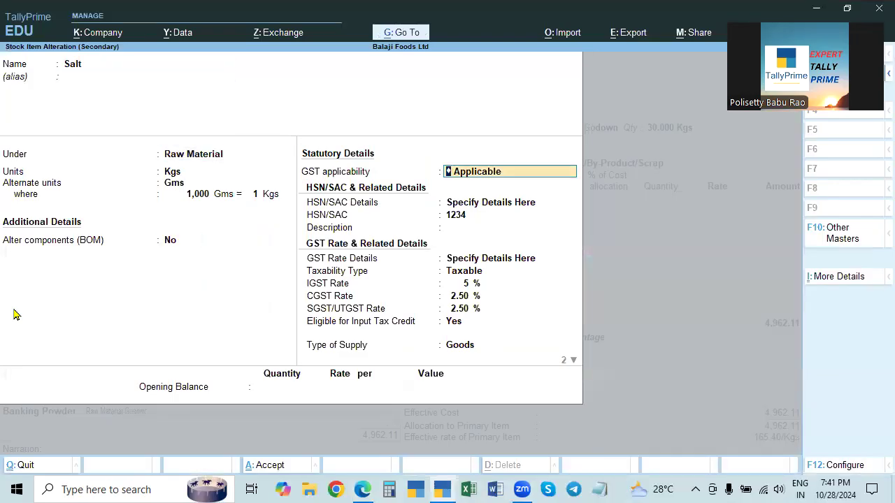
Try setting Alter components (BOM) to Yes for Salt, then leave the stock item without saving
{"action": "key", "text": "BackSpace"}
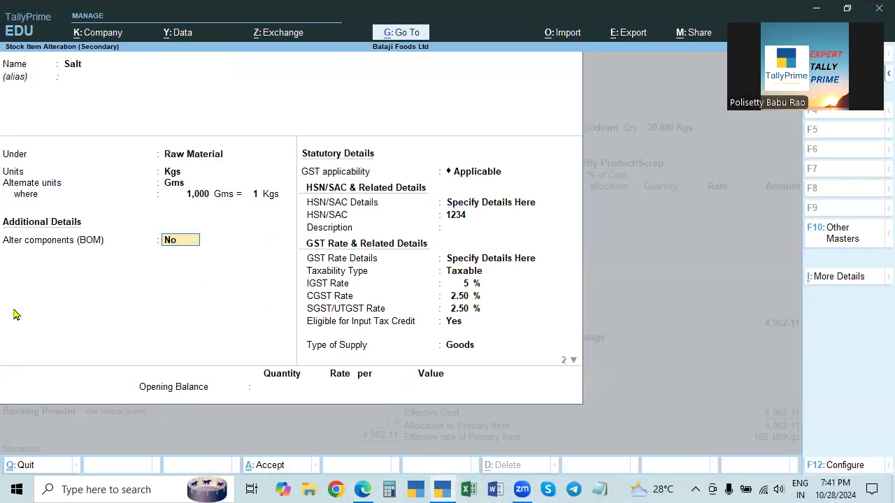
{"action": "type", "text": "y"}
{"action": "key", "text": "Return"}
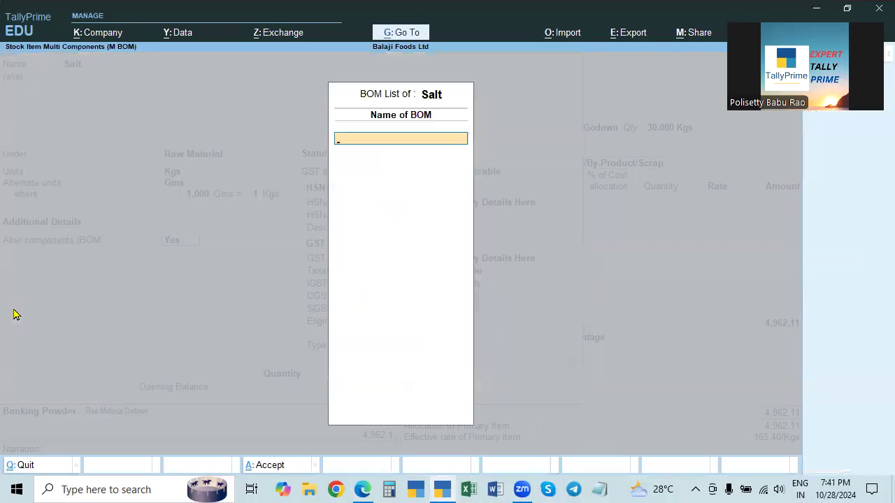
{"action": "key", "text": "Escape"}
{"action": "key", "text": "BackSpace"}
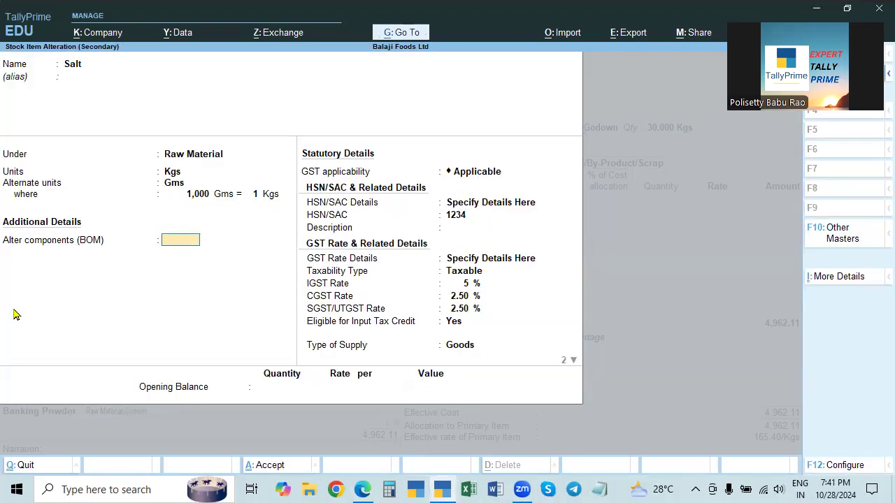
{"action": "key", "text": "Escape"}
{"action": "key", "text": "Return"}
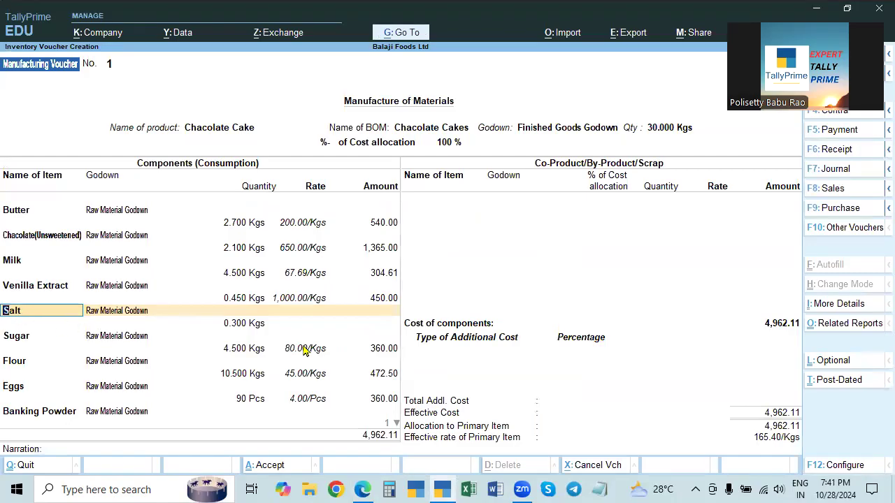
Compare the Salt consumption quantity in the voucher with the PDF ingredient list and confirm the quantity
{"action": "left_click", "coordinate": [233, 327]}
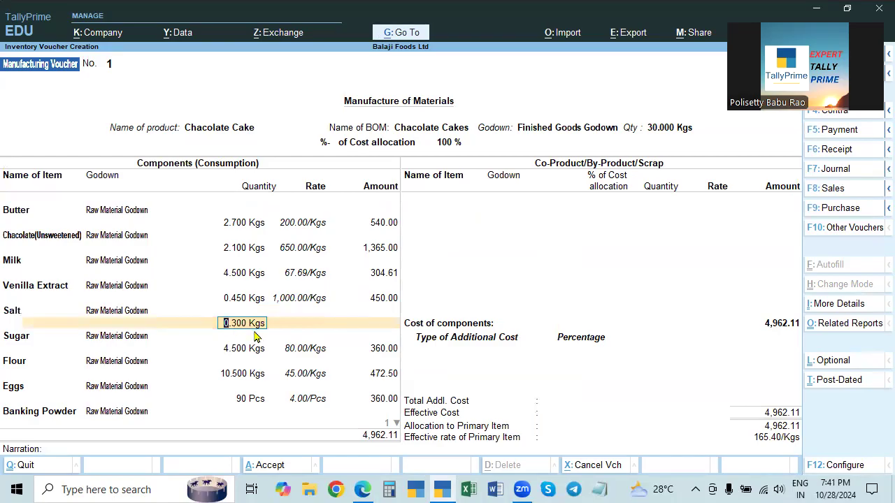
{"action": "key", "text": "alt+Tab"}
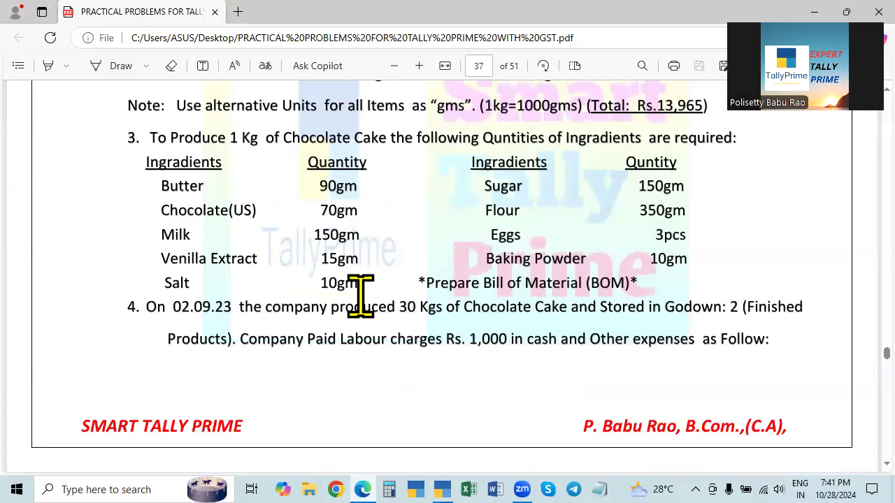
{"action": "key", "text": "alt+Tab"}
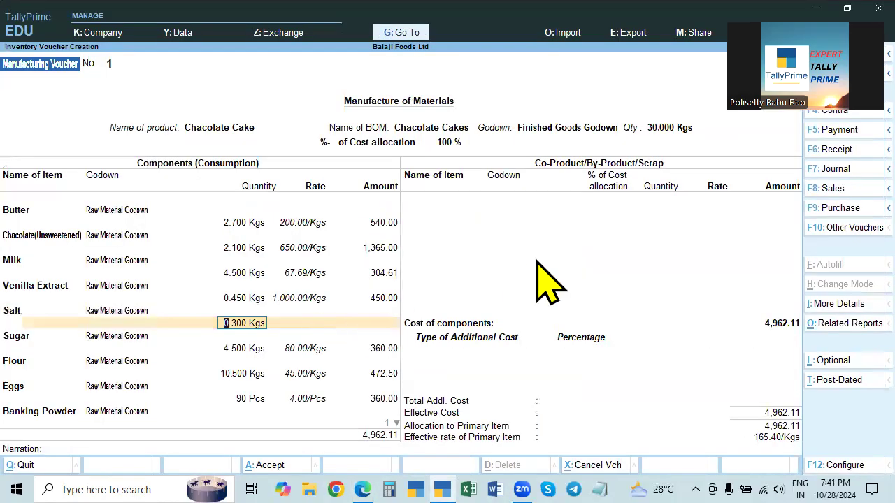
{"action": "key", "text": "alt+Tab"}
{"action": "key", "text": "alt+Tab"}
{"action": "key", "text": "Return"}
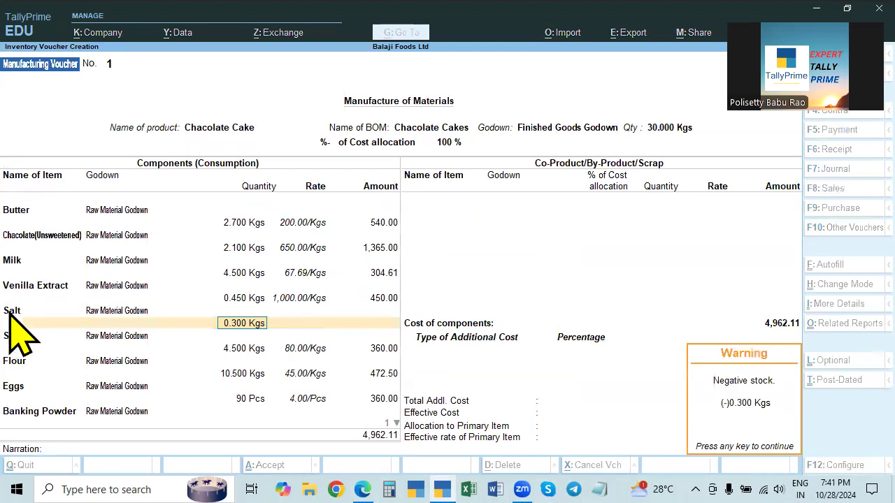
Abandon the manufacturing voucher without saving and return to the Gateway of Tally
{"action": "key", "text": "Escape"}
{"action": "key", "text": "Escape"}
{"action": "key", "text": "y"}
{"action": "key", "text": "Escape"}
{"action": "key", "text": "Escape"}
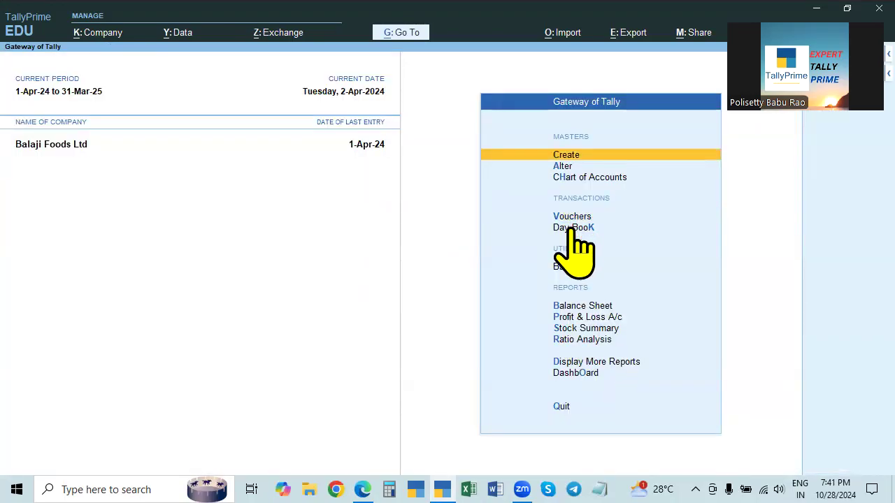
Open the Day Book for 1-Apr-24 and bring up the M/s Heritage Foods purchase voucher for alteration
{"action": "left_click", "coordinate": [571, 228]}
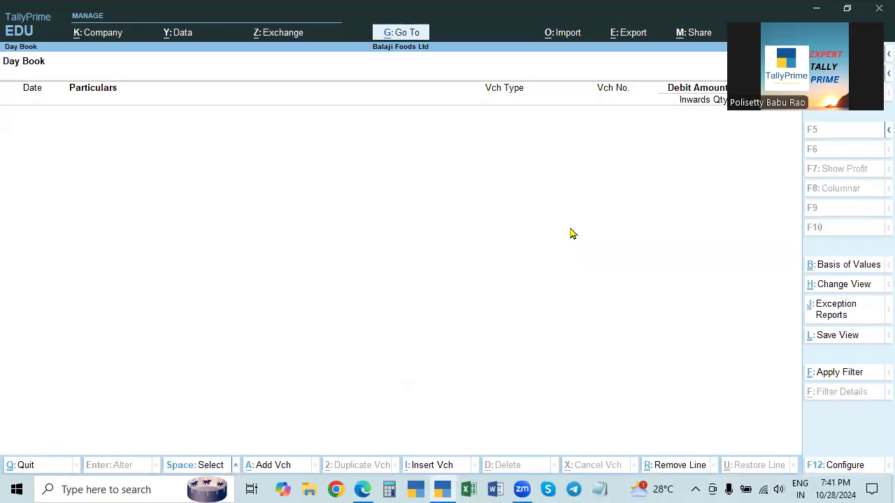
{"action": "key", "text": "F2"}
{"action": "type", "text": "1"}
{"action": "key", "text": "Return"}
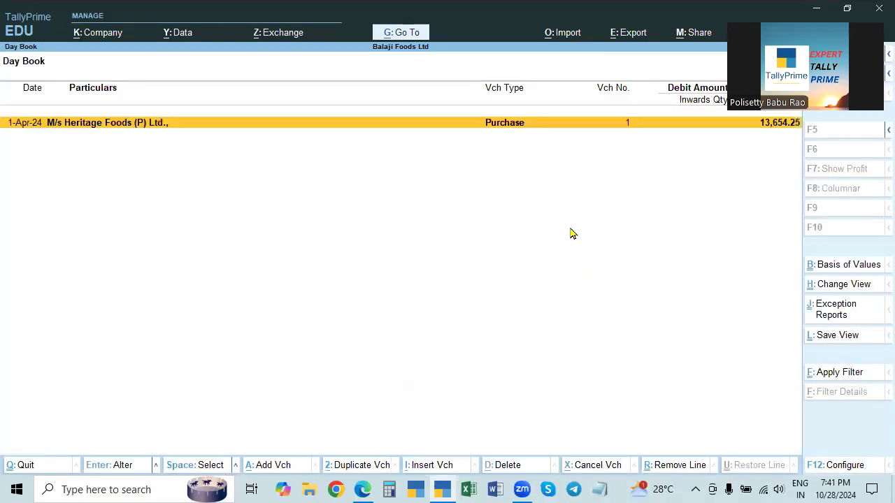
{"action": "key", "text": "Return"}
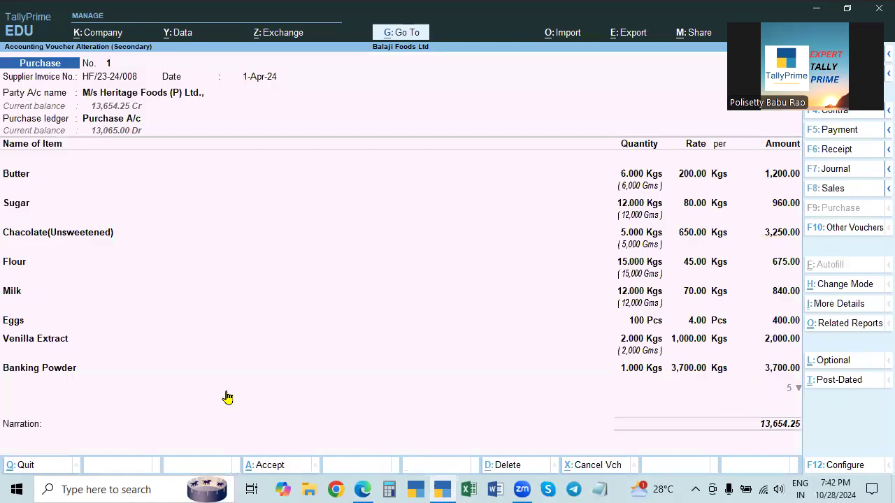
{"action": "key", "text": "alt+Tab"}
{"action": "key", "text": "alt+Tab"}
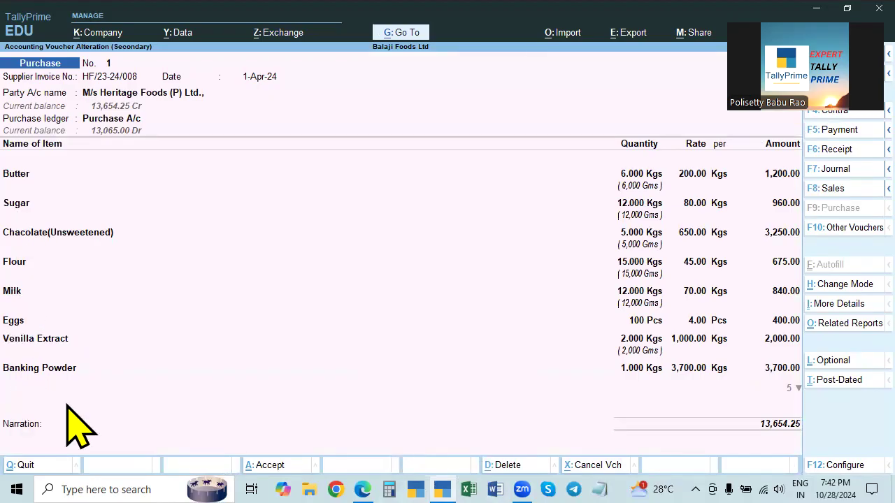
Check the 1.000 Kgs Milk line at rate 40.00 against the PDF and replace its item with Salt
{"action": "left_click", "coordinate": [782, 369]}
{"action": "key", "text": "Return"}
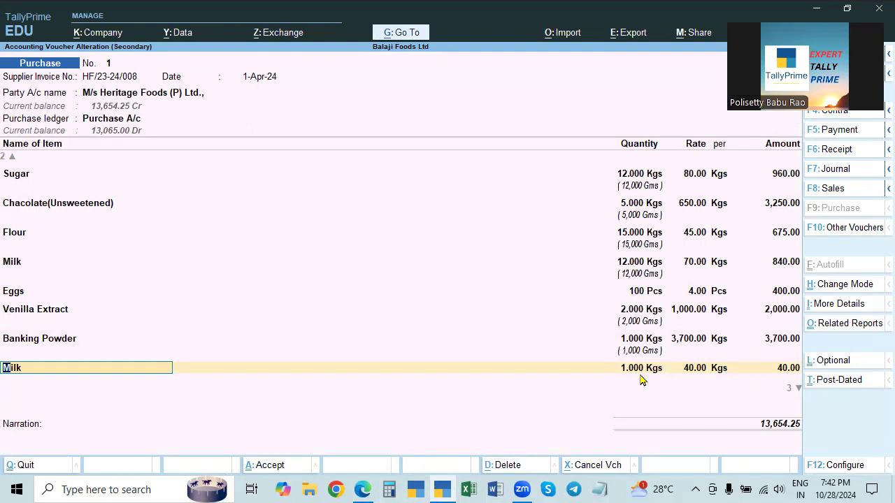
{"action": "key", "text": "alt+Tab"}
{"action": "key", "text": "alt+Tab"}
{"action": "key", "text": "alt+Tab"}
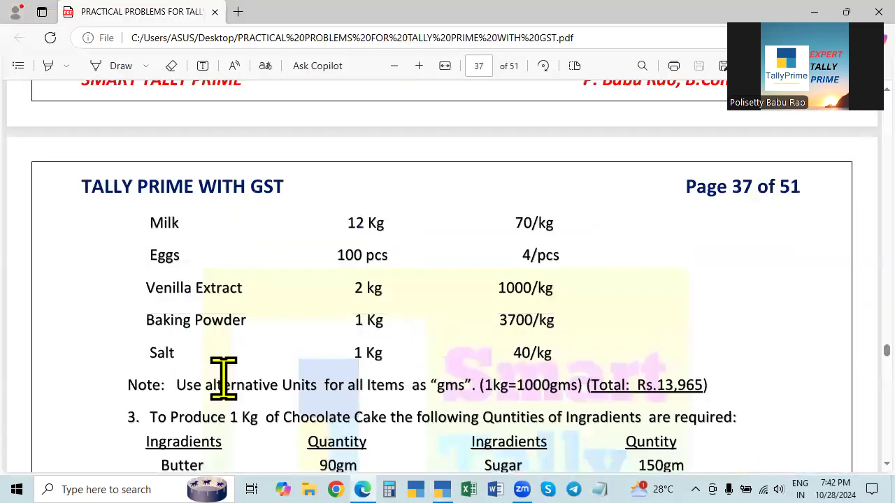
{"action": "key", "text": "alt+Tab"}
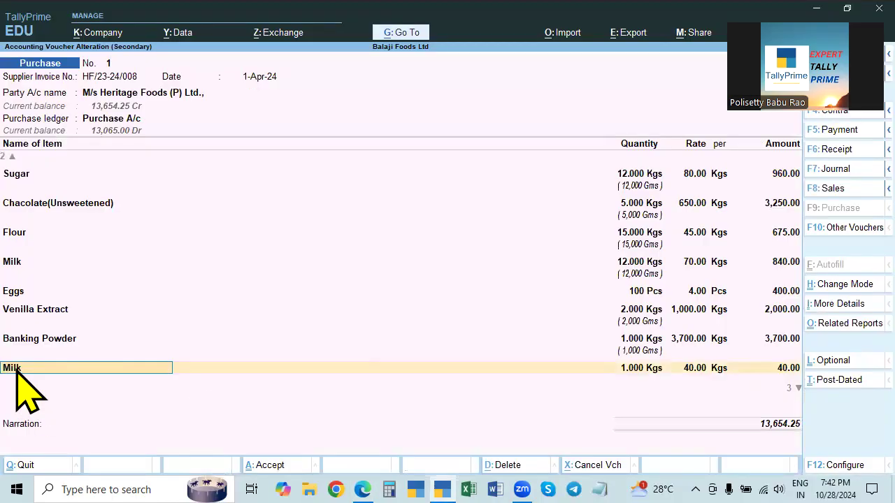
{"action": "type", "text": "Sal"}
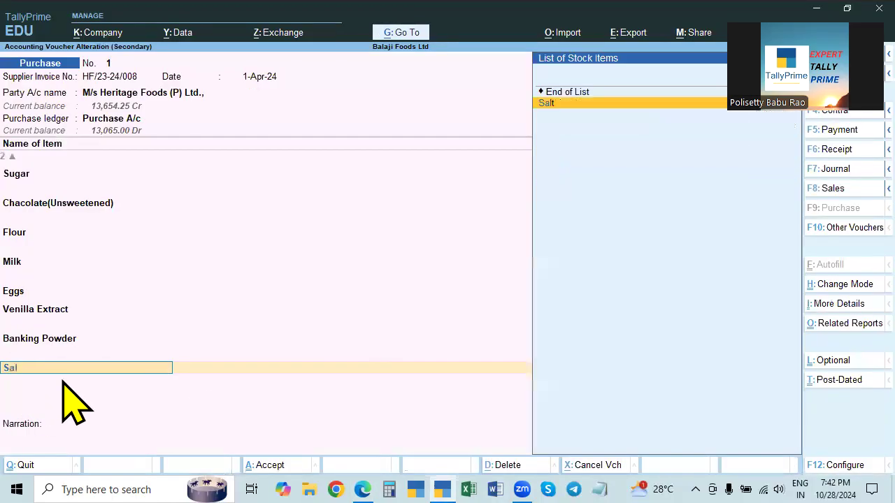
{"action": "key", "text": "Return"}
Accept the Salt allocation of 1.000 Kgs at 40.00 per Kg in Raw Material Godown
{"action": "key", "text": "Return"}
{"action": "key", "text": "Return"}
{"action": "key", "text": "Return"}
{"action": "key", "text": "Return"}
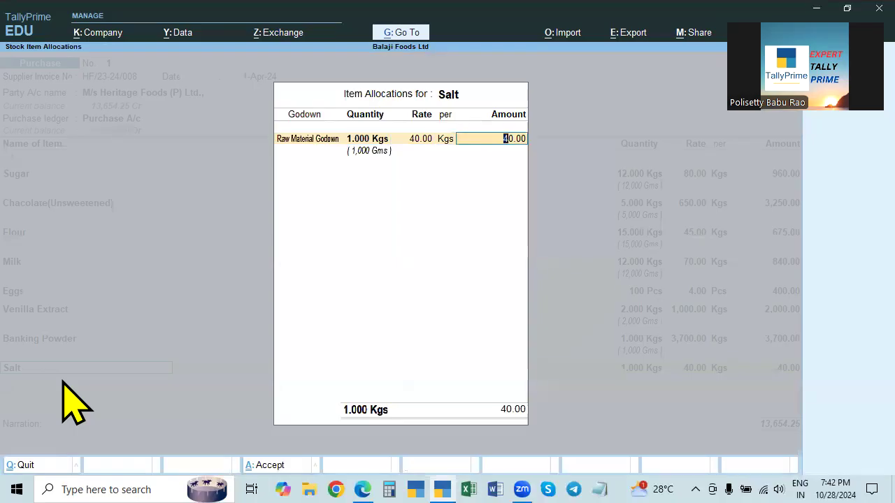
{"action": "key", "text": "alt+Tab"}
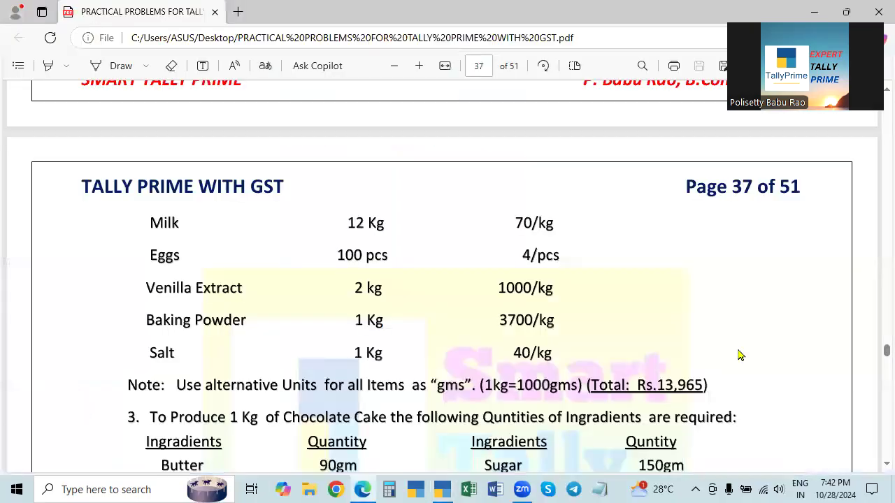
{"action": "key", "text": "alt+Tab"}
{"action": "key", "text": "Return"}
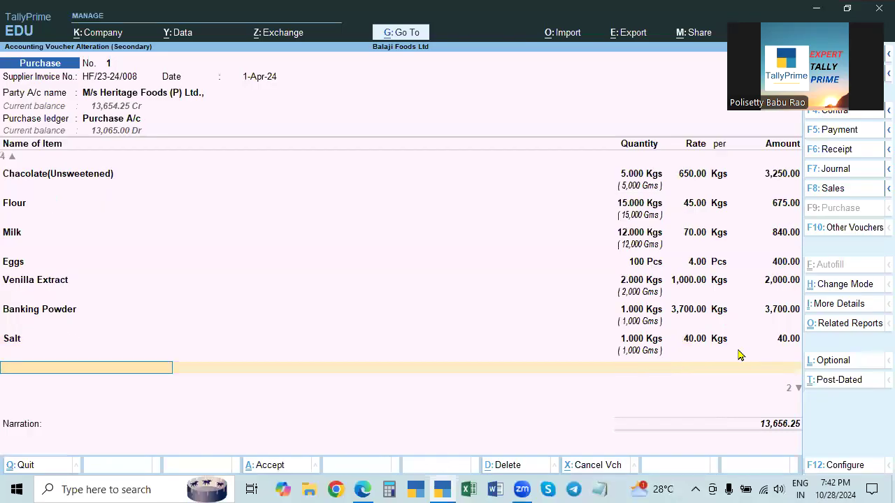
Keep the IGST entry and save the altered purchase voucher
{"action": "key", "text": "Return"}
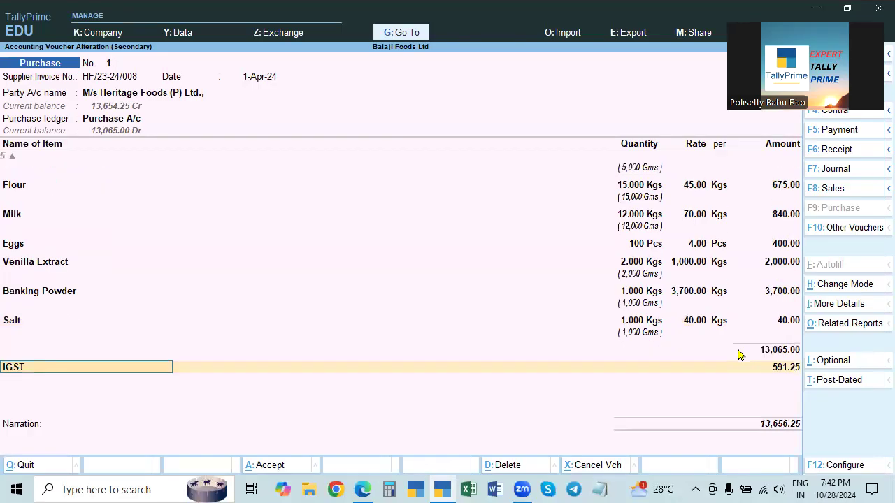
{"action": "key", "text": "Return"}
{"action": "key", "text": "Return"}
{"action": "key", "text": "Return"}
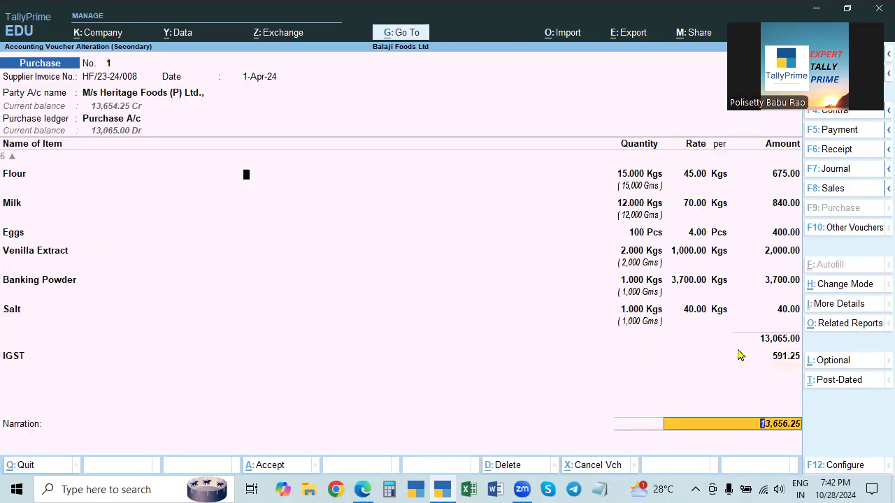
{"action": "key", "text": "Return"}
{"action": "key", "text": "Return"}
{"action": "key", "text": "Return"}
{"action": "key", "text": "Return"}
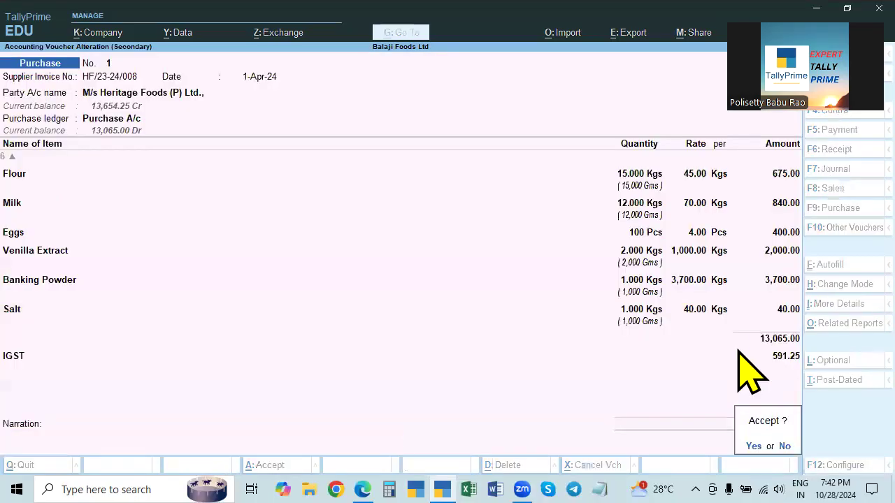
{"action": "key", "text": "Return"}
Leave the Day Book and open voucher creation from the Gateway of Tally
{"action": "key", "text": "Escape"}
{"action": "key", "text": "Escape"}
{"action": "key", "text": "Escape"}
{"action": "key", "text": "Down"}
{"action": "key", "text": "Return"}
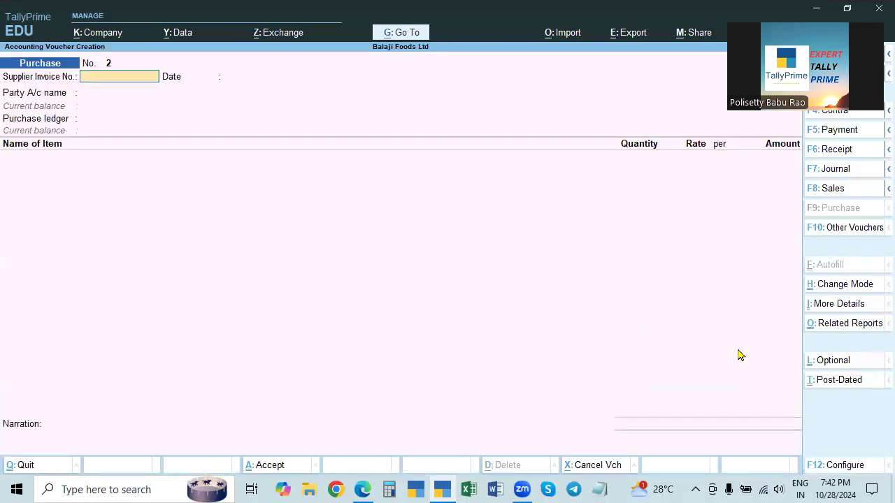
Change the voucher type to Manufacturing Voucher and set its date to 2-4
{"action": "key", "text": "alt"}
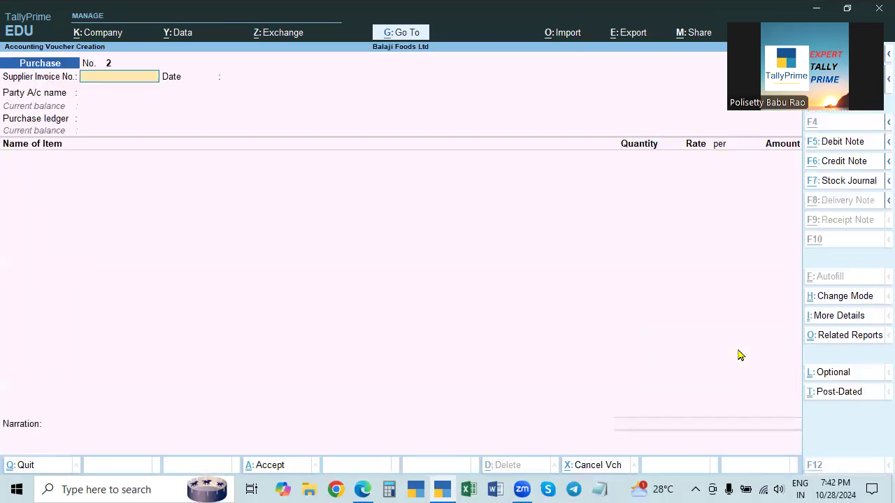
{"action": "key", "text": "alt+F7"}
{"action": "key", "text": "Up"}
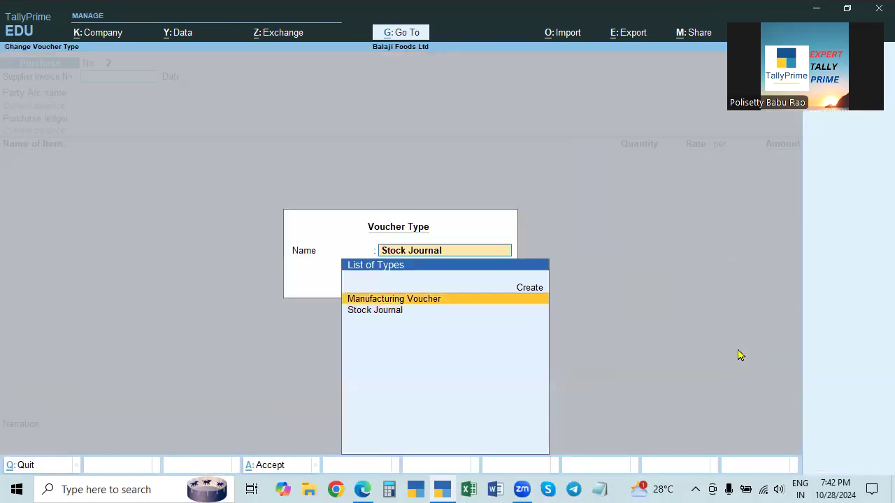
{"action": "key", "text": "Return"}
{"action": "key", "text": "F2"}
{"action": "type", "text": "2-4"}
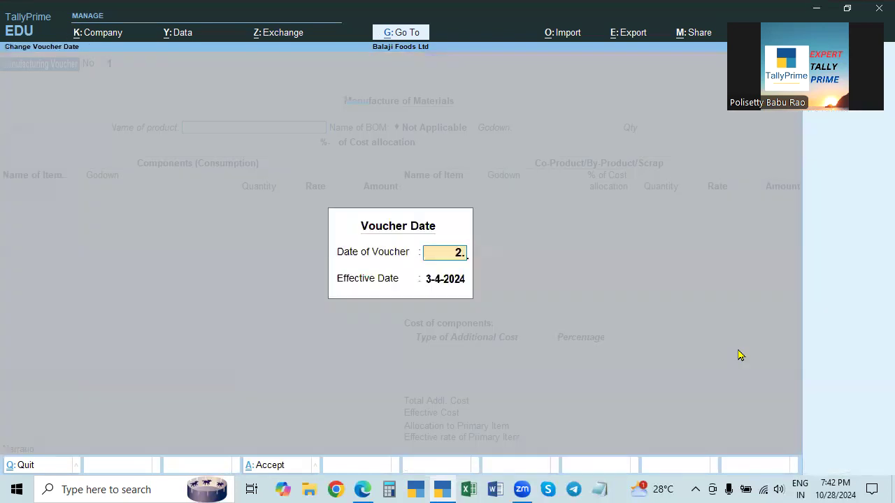
{"action": "key", "text": "Return"}
{"action": "key", "text": "Return"}
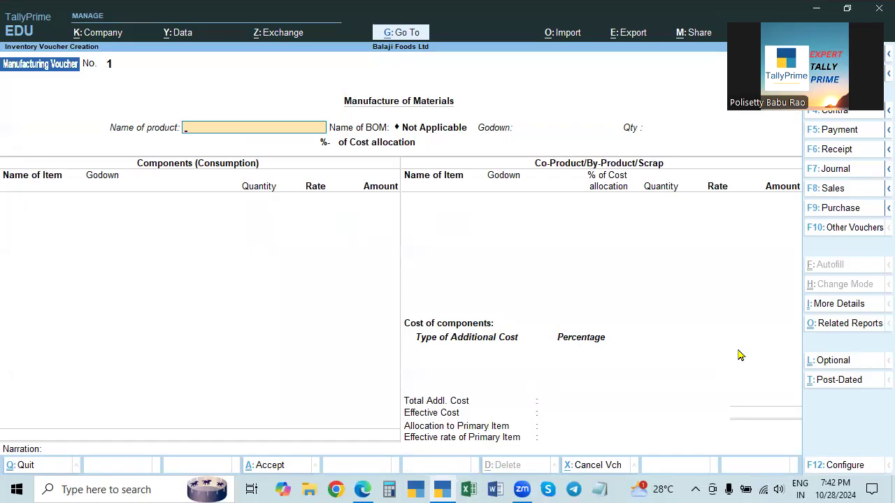
Select Chacolate Cake as the product, with the Chacolate Cakes BOM, Finished Goods Godown and a quantity of 30 Kgs
{"action": "type", "text": "C"}
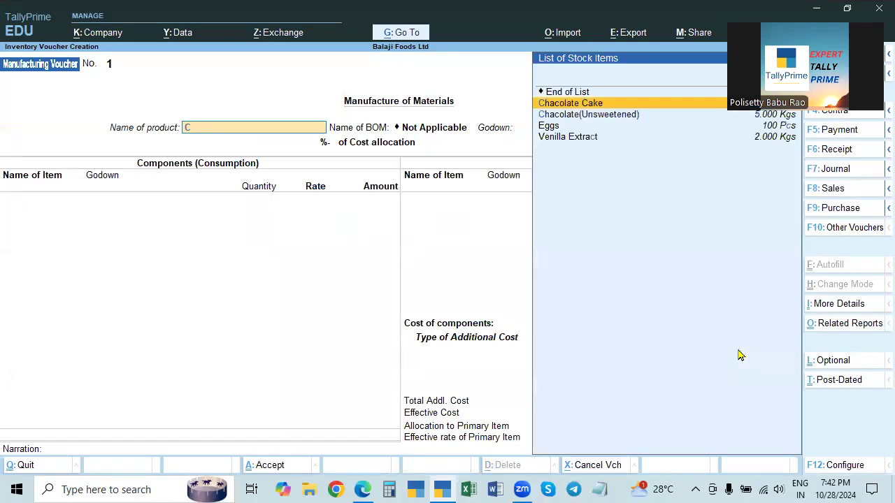
{"action": "key", "text": "Return"}
{"action": "type", "text": "Fin"}
{"action": "key", "text": "Return"}
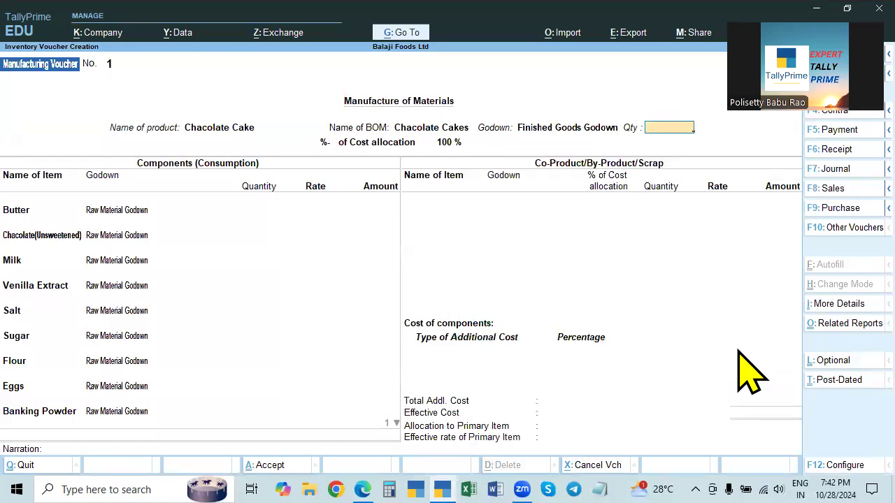
{"action": "key", "text": "Return"}
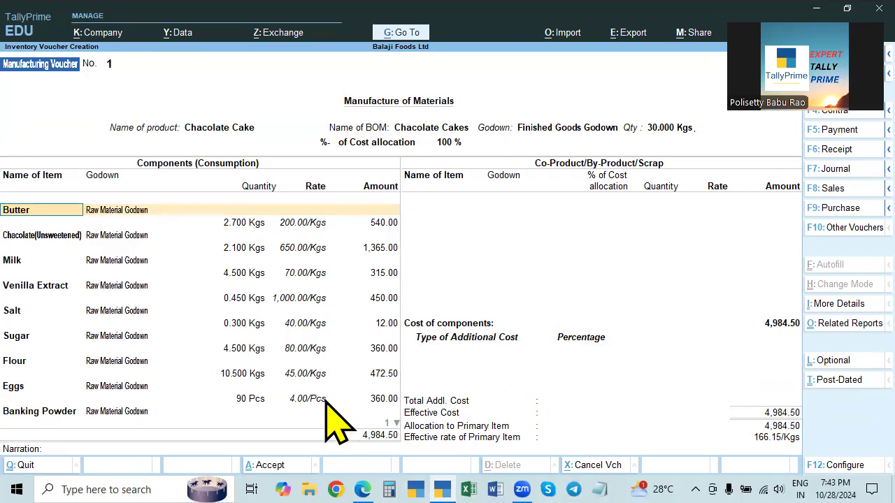
Accept the Flour, Eggs and Banking Powder consumption lines and leave the co-product list empty
{"action": "left_click", "coordinate": [381, 374]}
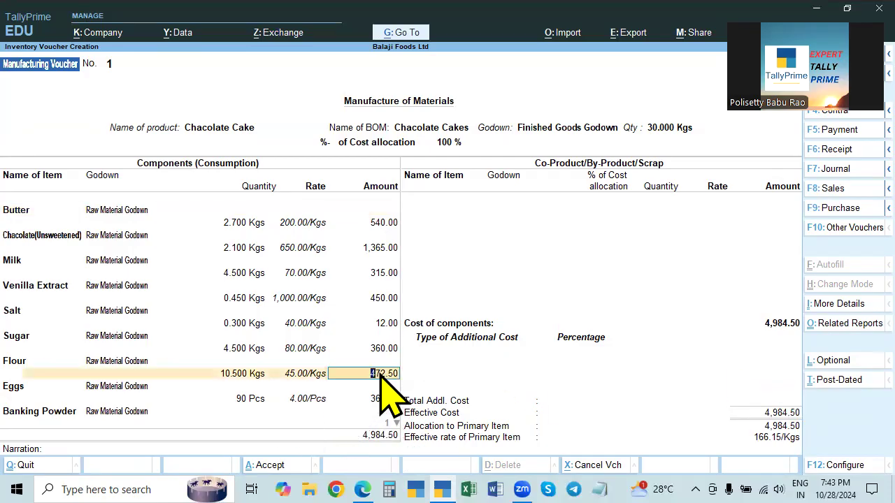
{"action": "key", "text": "Return"}
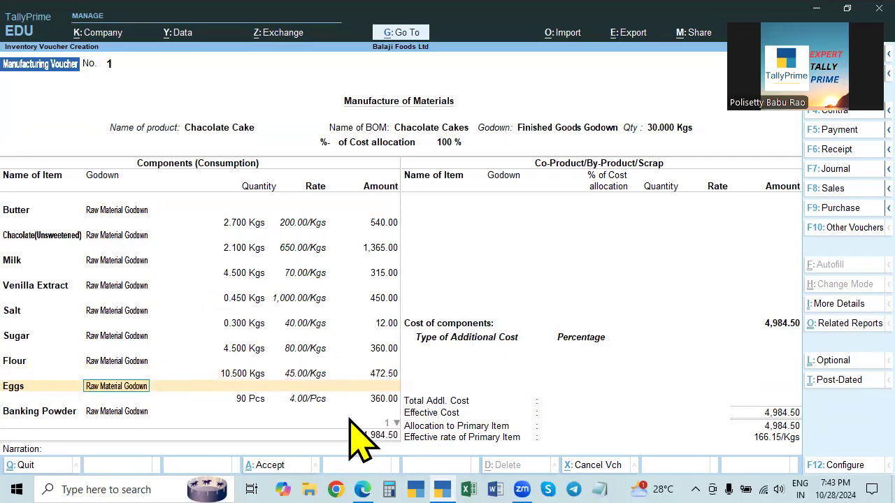
{"action": "key", "text": "Return"}
{"action": "key", "text": "Return"}
{"action": "key", "text": "Return"}
{"action": "key", "text": "Return"}
{"action": "key", "text": "Return"}
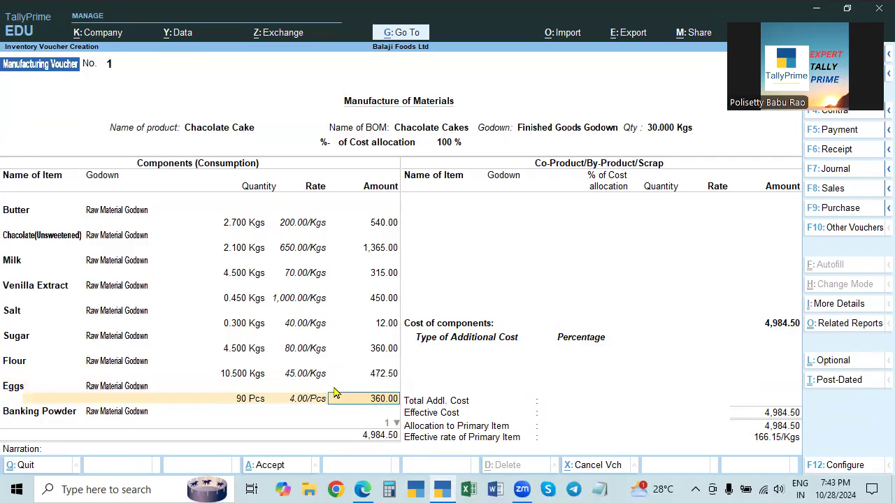
{"action": "key", "text": "Return"}
{"action": "key", "text": "Return"}
{"action": "key", "text": "Return"}
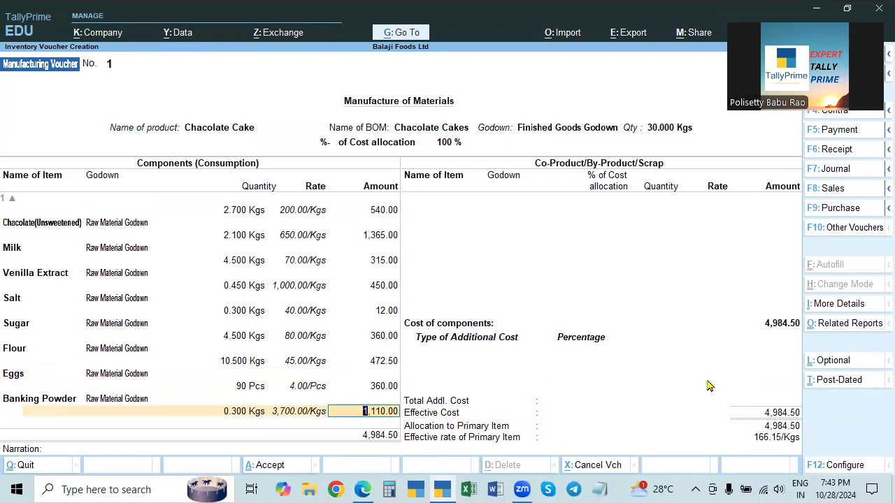
{"action": "key", "text": "Return"}
{"action": "key", "text": "Return"}
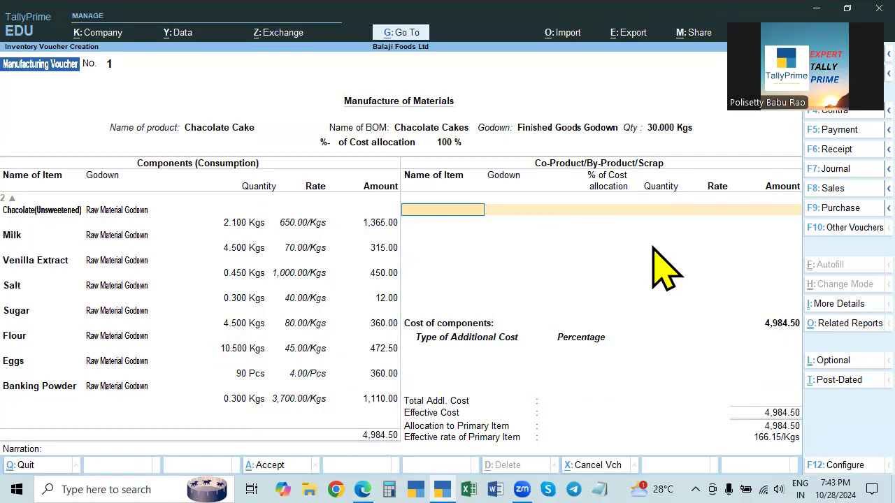
{"action": "key", "text": "Return"}
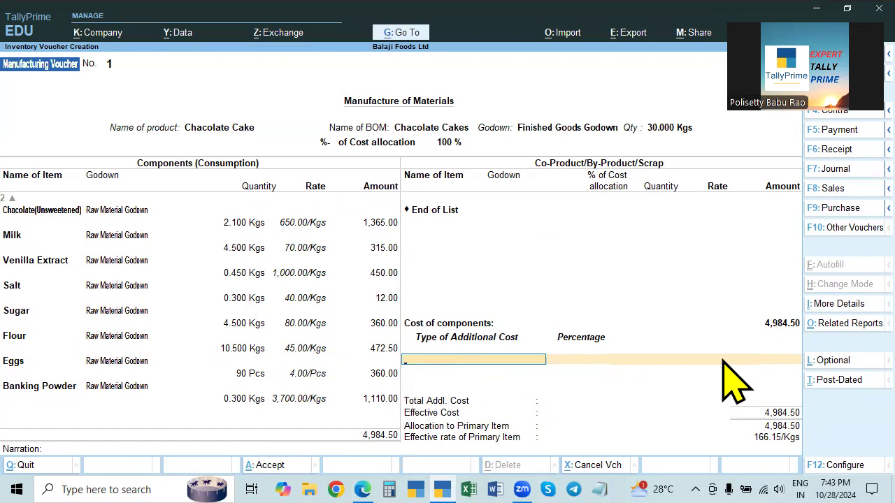
Consult the labour charges and other expenses in the practical problems PDF and choose Labour Charges as the voucher's first additional cost
{"action": "key", "text": "alt+Tab"}
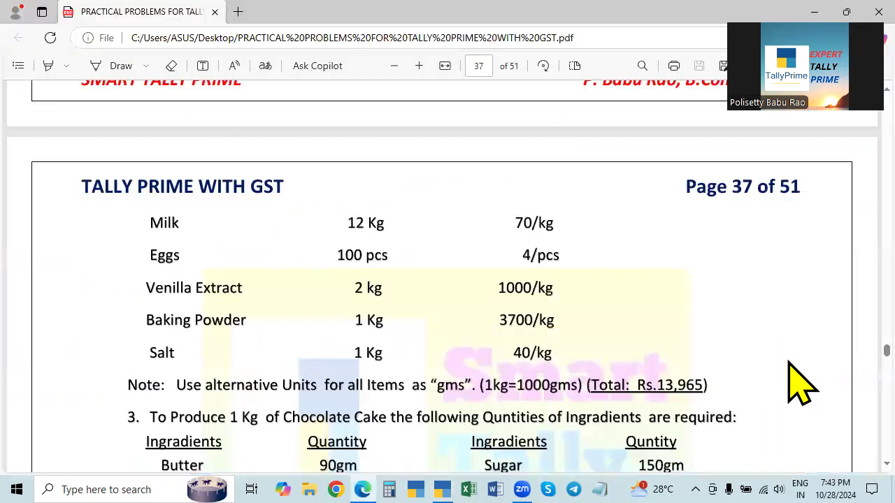
{"action": "scroll", "coordinate": [471, 381], "scroll_direction": "down", "scroll_amount": 2}
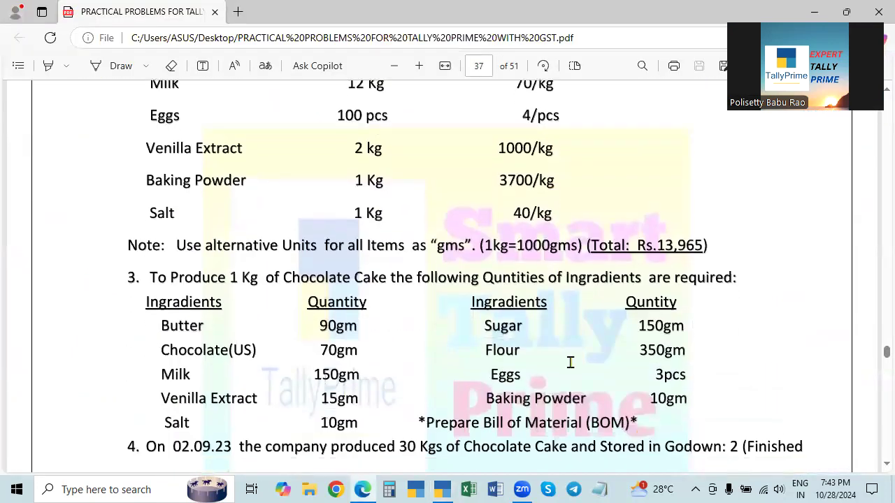
{"action": "scroll", "coordinate": [570, 361], "scroll_direction": "down", "scroll_amount": 3}
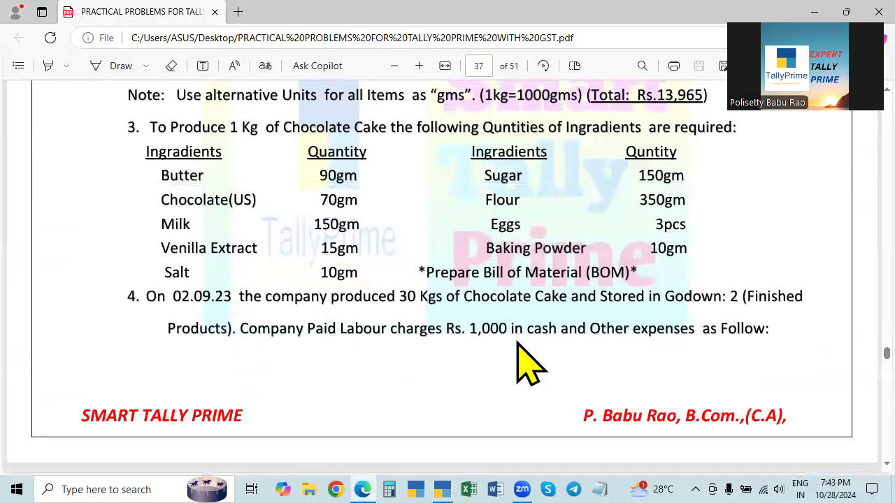
{"action": "scroll", "coordinate": [529, 360], "scroll_direction": "down", "scroll_amount": 3}
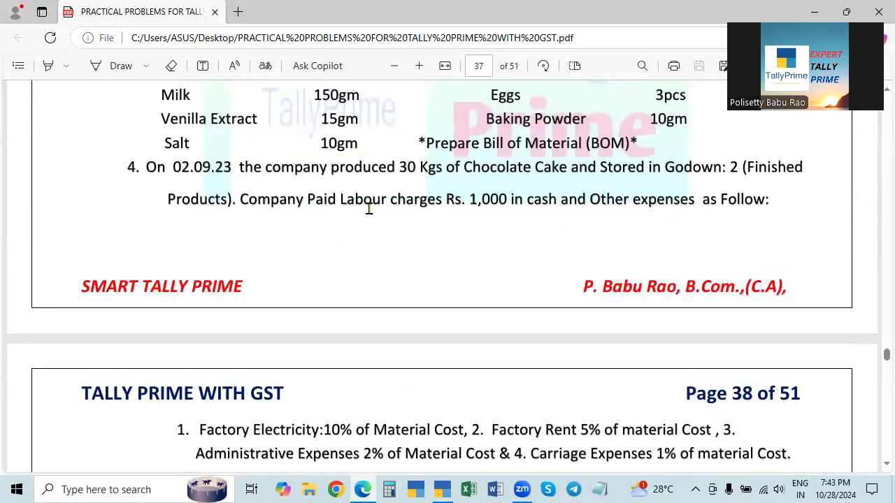
{"action": "key", "text": "alt+Tab"}
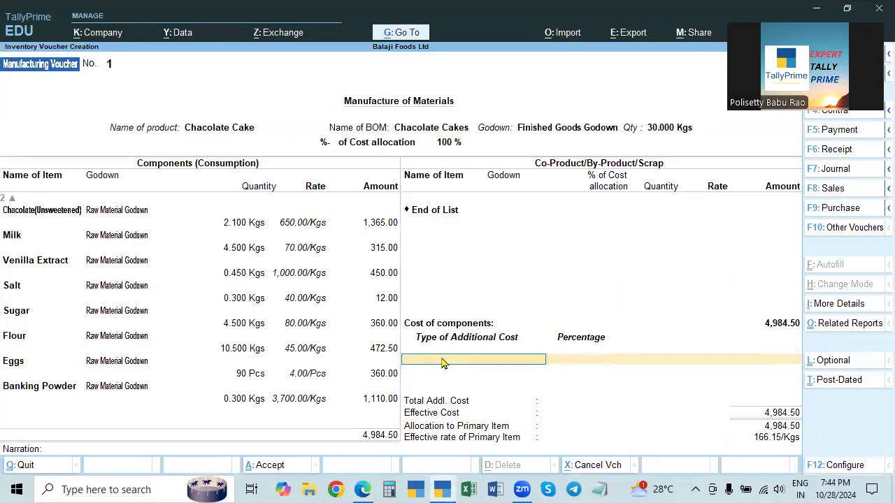
{"action": "type", "text": "L"}
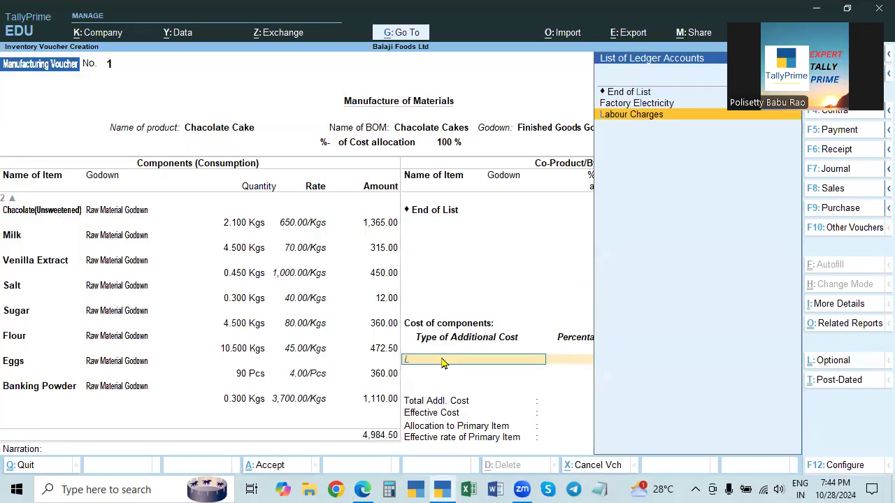
{"action": "key", "text": "Return"}
Open the Labour Charges ledger from the voucher, review its group, GST and banking details, and accept it without changes
{"action": "left_click", "coordinate": [442, 359]}
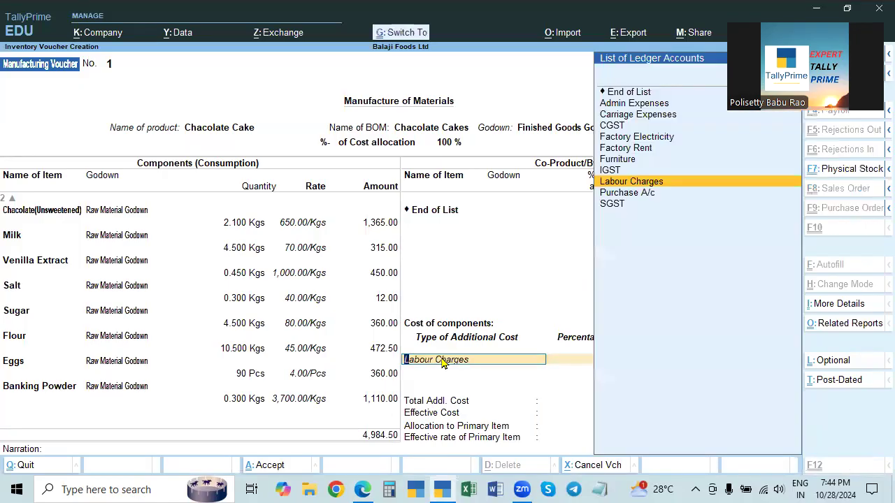
{"action": "key", "text": "ctrl+Return"}
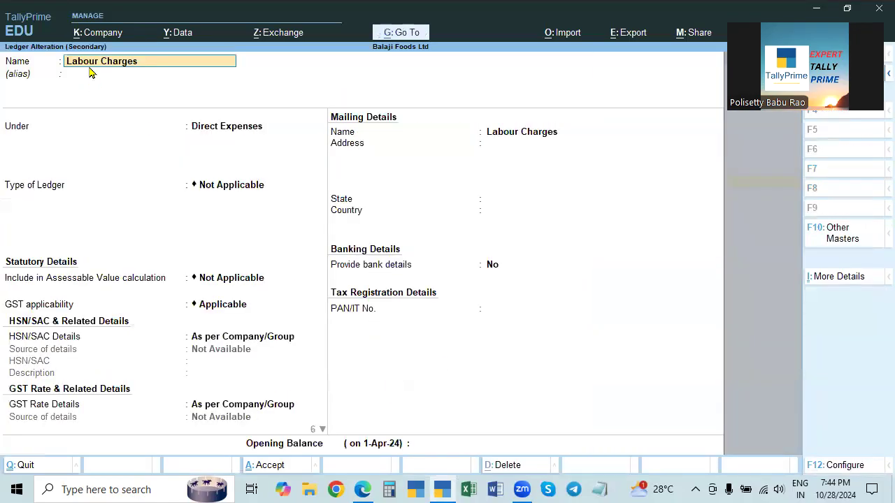
{"action": "left_click", "coordinate": [215, 130]}
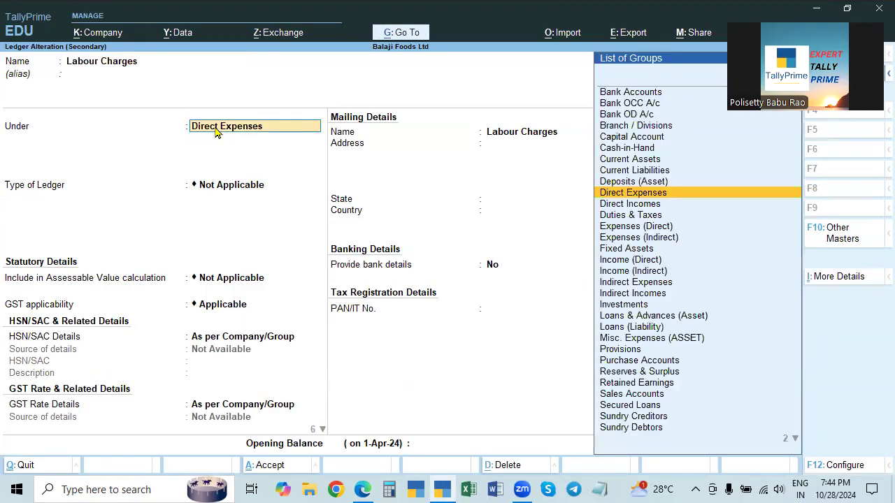
{"action": "key", "text": "Return"}
{"action": "key", "text": "Return"}
{"action": "key", "text": "Return"}
{"action": "key", "text": "Return"}
{"action": "key", "text": "Return"}
{"action": "key", "text": "Return"}
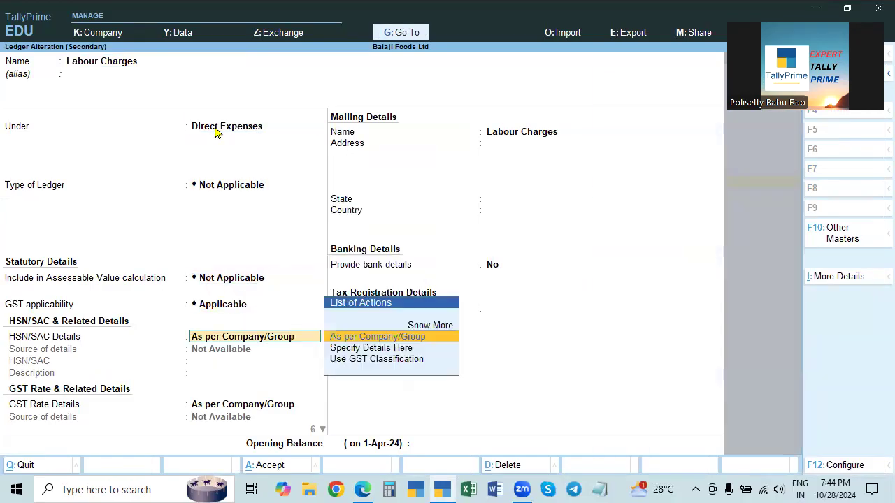
{"action": "key", "text": "Return"}
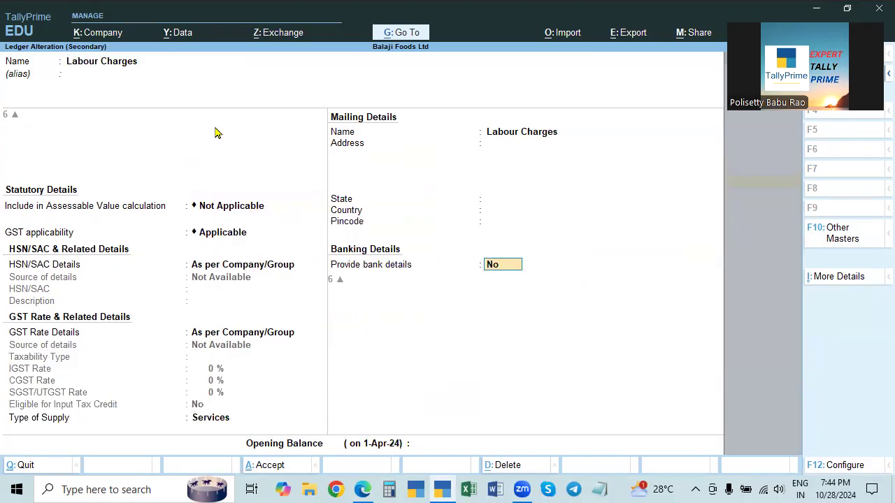
{"action": "key", "text": "Return"}
{"action": "key", "text": "Return"}
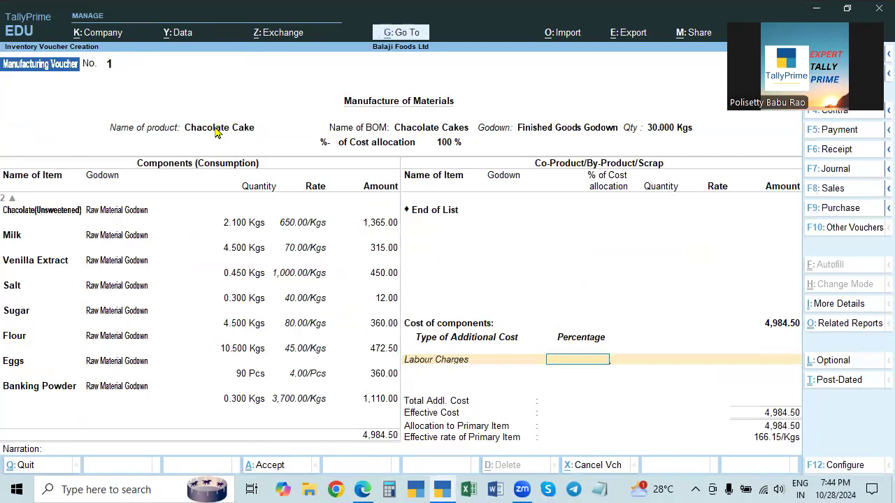
Enter 1,000 as the Labour Charges amount per the PDF, leaving its percentage blank
{"action": "key", "text": "alt+Tab"}
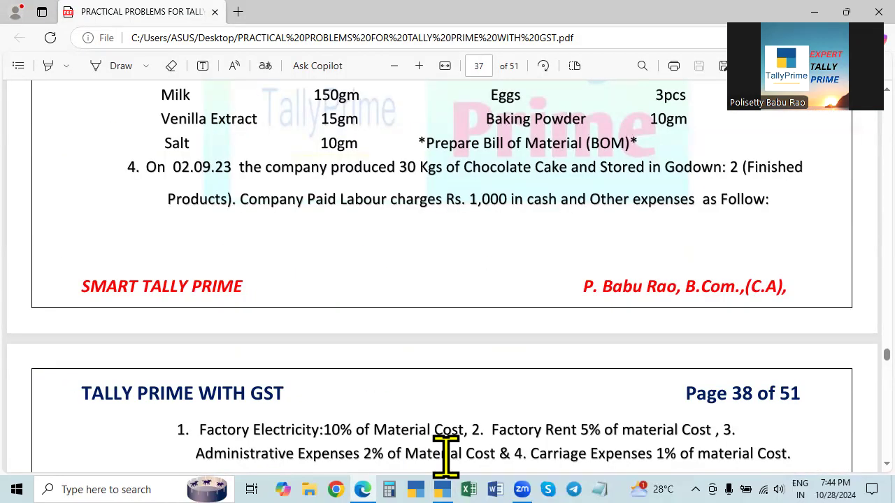
{"action": "key", "text": "alt+Tab"}
{"action": "key", "text": "Return"}
{"action": "type", "text": "1,00"}
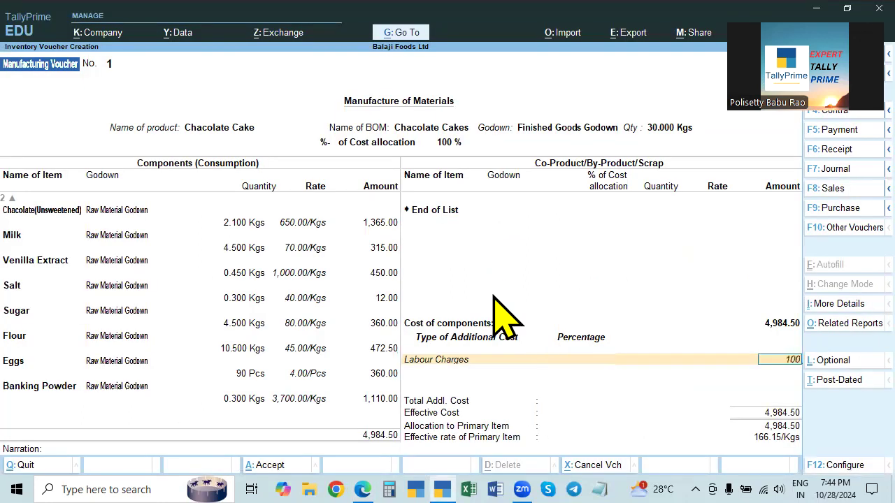
{"action": "type", "text": "0"}
{"action": "key", "text": "Return"}
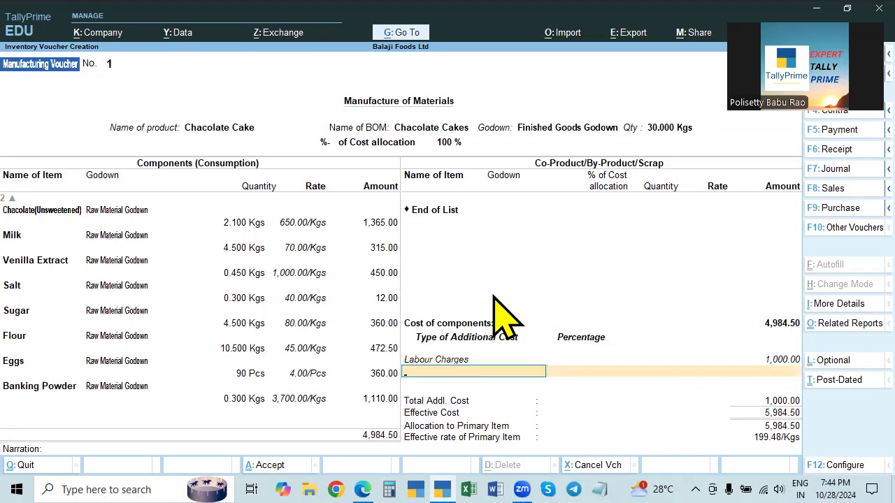
Add Factory Electricity as an additional cost at 10% of material cost, as given in the PDF
{"action": "key", "text": "alt+Tab"}
{"action": "scroll", "coordinate": [651, 268], "scroll_direction": "down", "scroll_amount": 2}
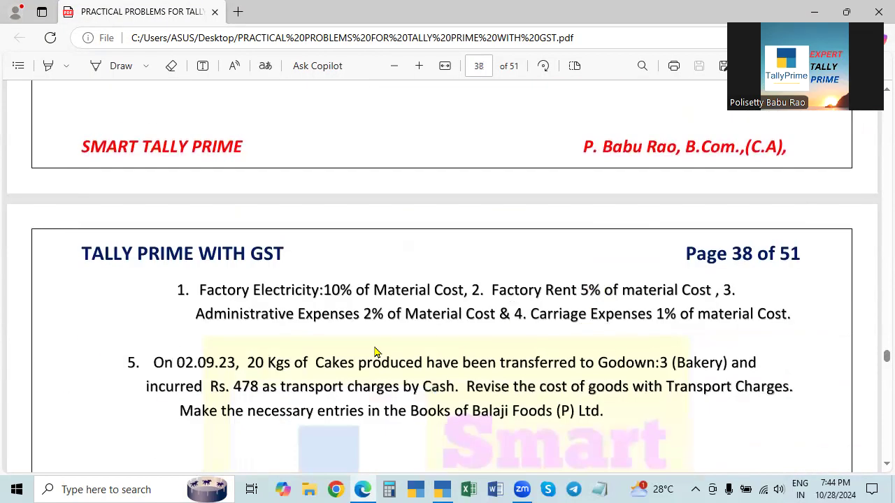
{"action": "key", "text": "alt+Tab"}
{"action": "type", "text": "F"}
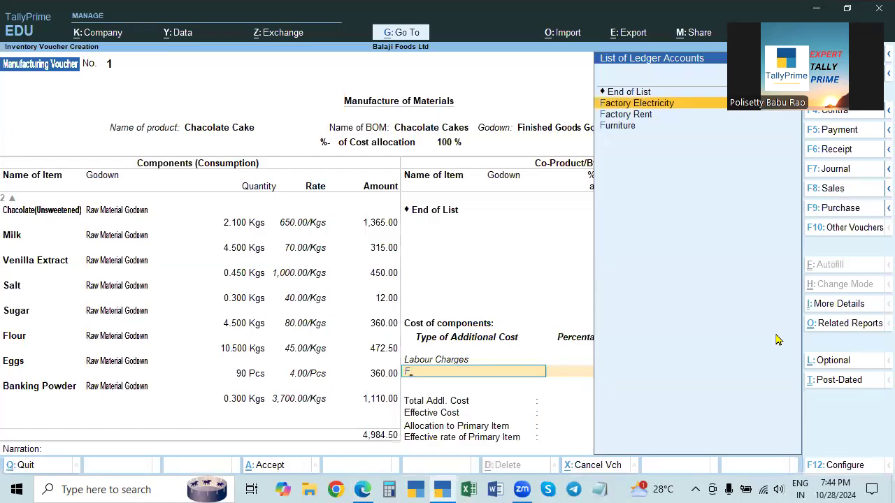
{"action": "key", "text": "Return"}
{"action": "key", "text": "alt+Tab"}
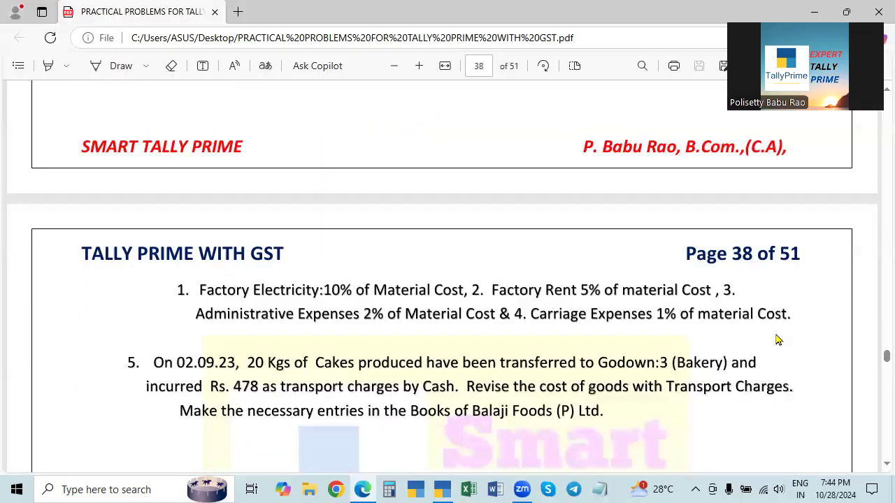
{"action": "key", "text": "alt+Tab"}
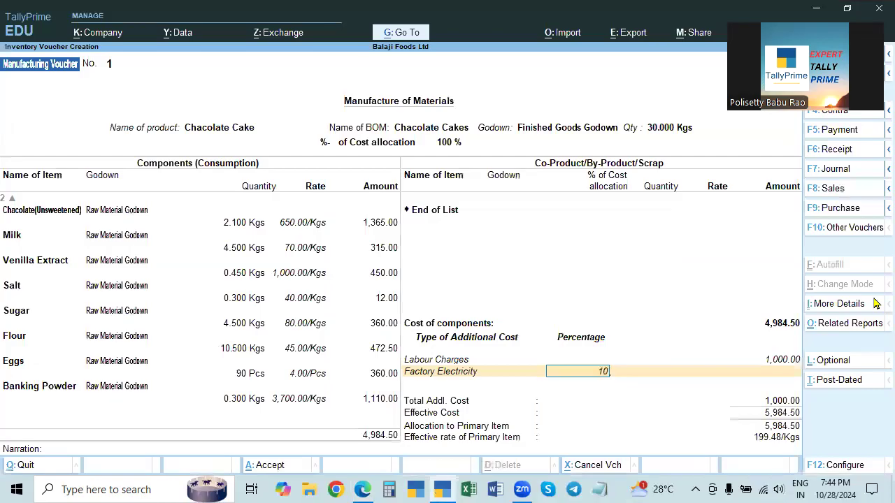
{"action": "key", "text": "Return"}
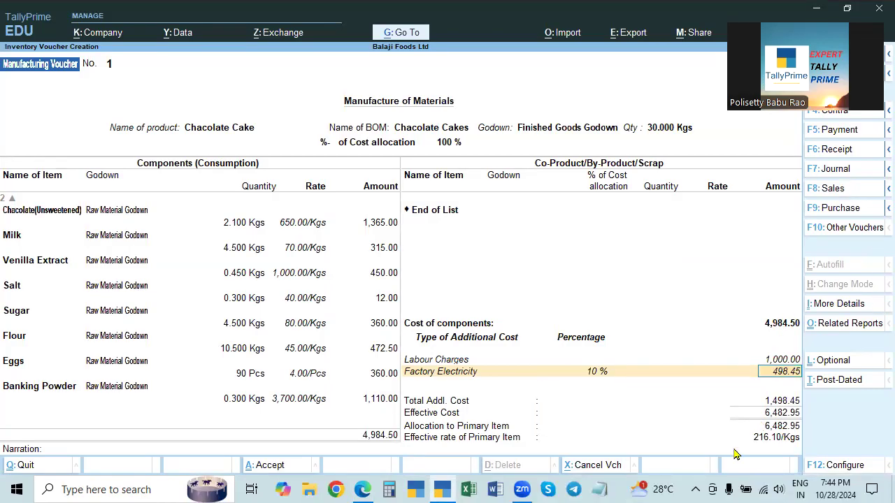
{"action": "key", "text": "Return"}
Add Factory Rent as an additional cost at 5% of material cost, as given in the PDF
{"action": "key", "text": "alt+Tab"}
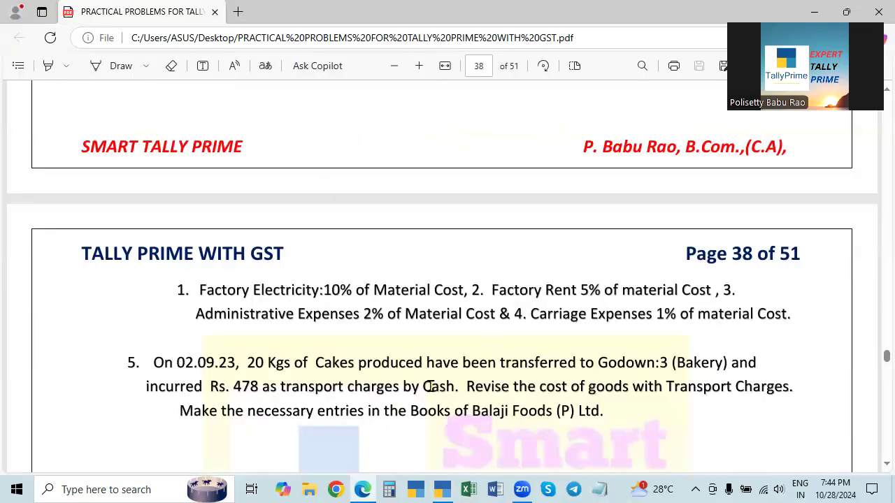
{"action": "key", "text": "alt+Tab"}
{"action": "type", "text": "Fa"}
{"action": "key", "text": "Down"}
{"action": "key", "text": "Return"}
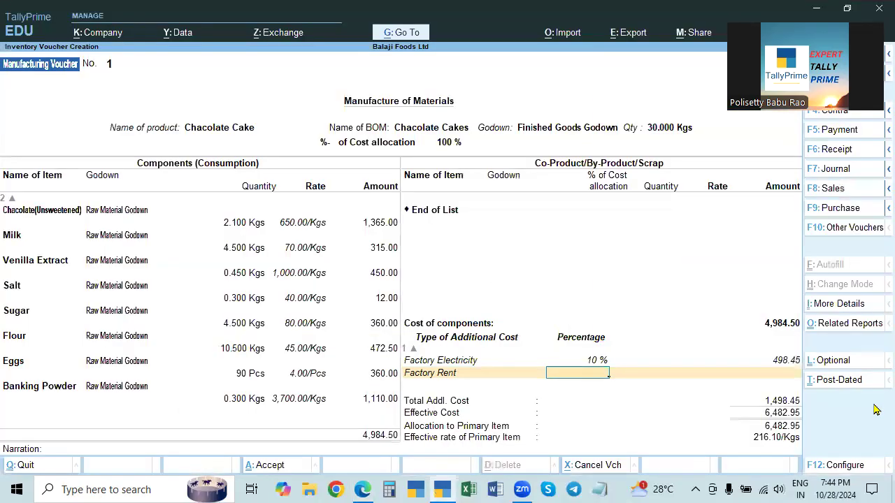
{"action": "key", "text": "Return"}
{"action": "key", "text": "Return"}
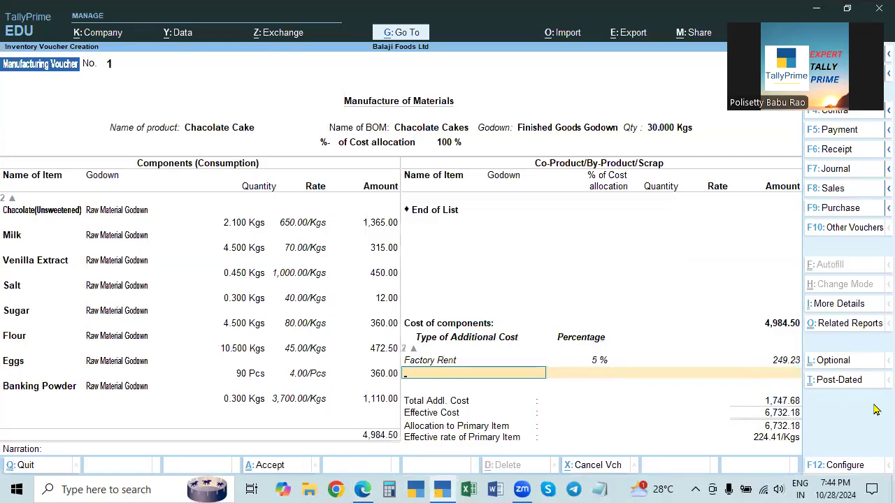
Choose Admin Expenses as the next additional cost and review which group its ledger belongs to, accepting it without changes
{"action": "key", "text": "alt+Tab"}
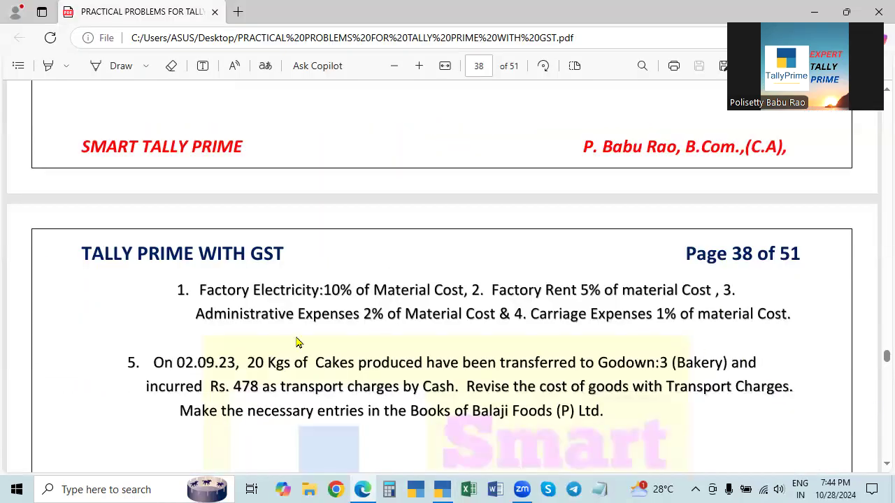
{"action": "key", "text": "alt+Tab"}
{"action": "type", "text": "Ad"}
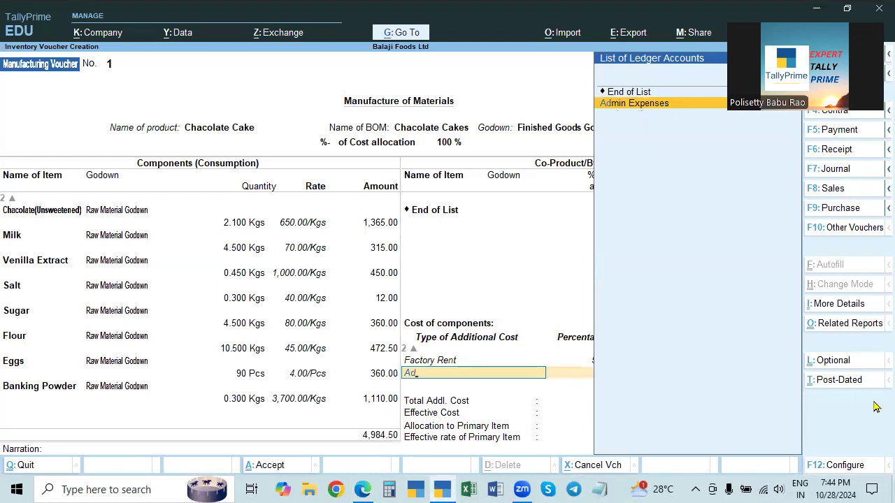
{"action": "key", "text": "Return"}
{"action": "key", "text": "BackSpace"}
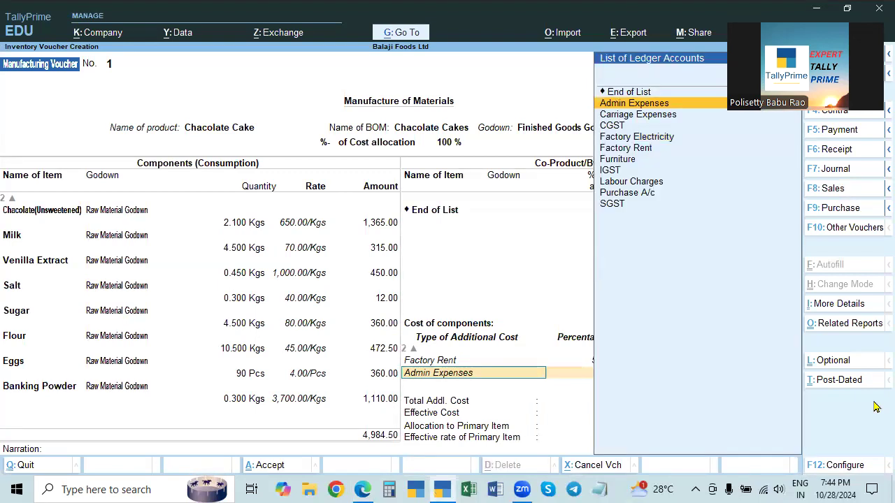
{"action": "key", "text": "ctrl+Return"}
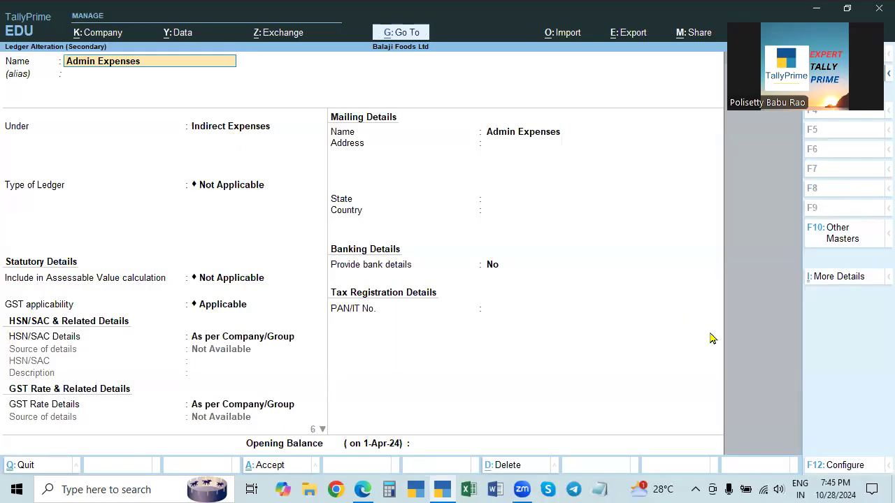
{"action": "key", "text": "ctrl+a"}
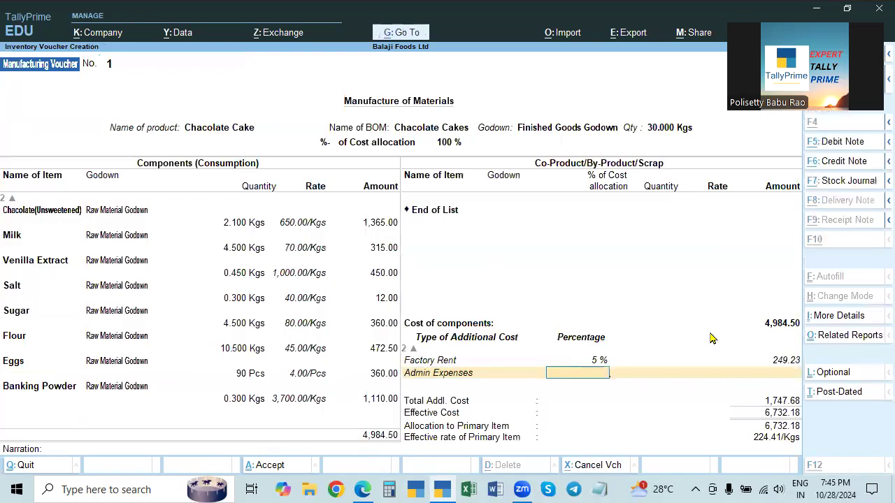
Set the Admin Expenses percentage to 2% per the PDF and accept the calculated amount
{"action": "key", "text": "alt+Tab"}
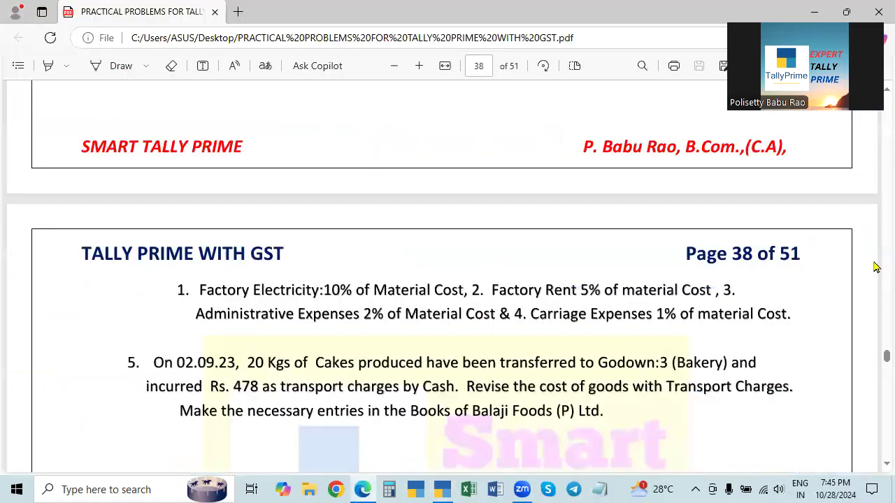
{"action": "key", "text": "alt+Tab"}
{"action": "type", "text": "2"}
{"action": "key", "text": "Return"}
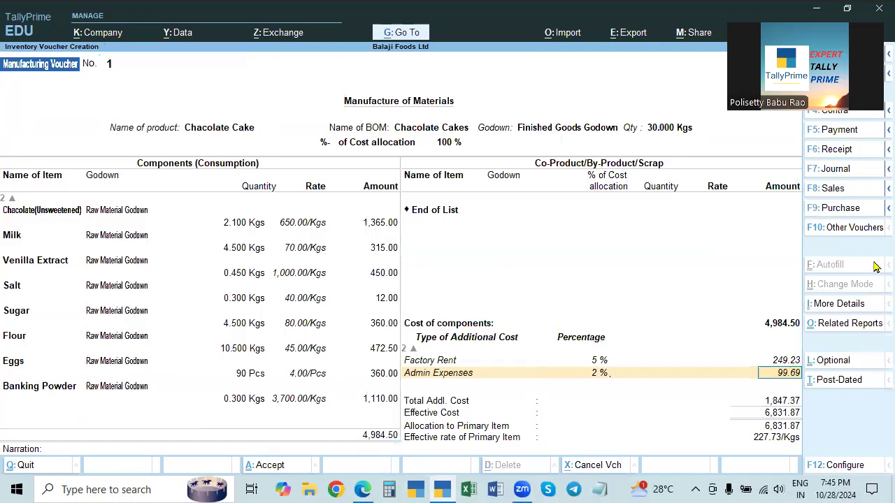
{"action": "key", "text": "Return"}
Add Carriage Expenses as an additional cost at 1% of material cost, as given in the PDF
{"action": "key", "text": "alt+Tab"}
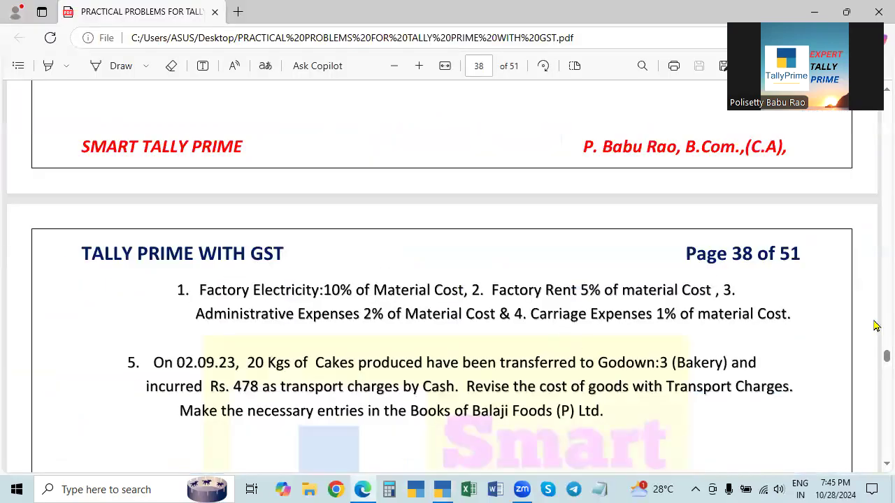
{"action": "key", "text": "alt+Tab"}
{"action": "type", "text": "CA"}
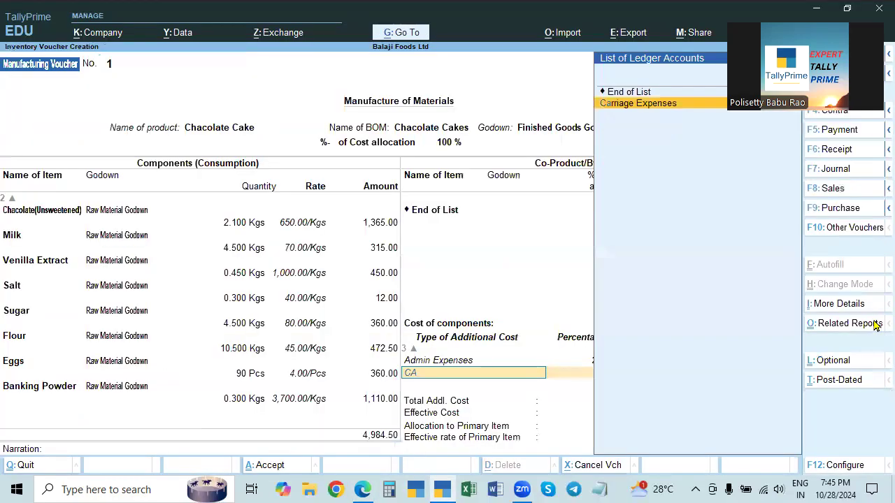
{"action": "key", "text": "Return"}
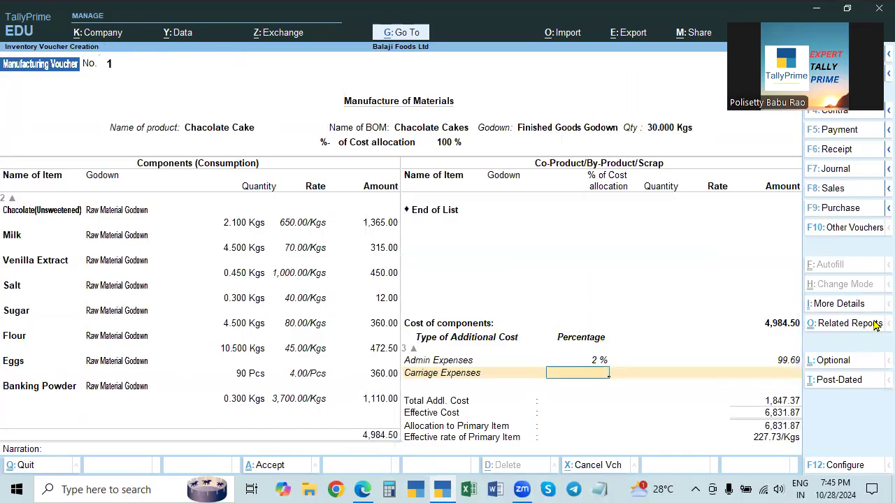
{"action": "key", "text": "alt+Tab"}
{"action": "key", "text": "alt+Tab"}
{"action": "key", "text": "Return"}
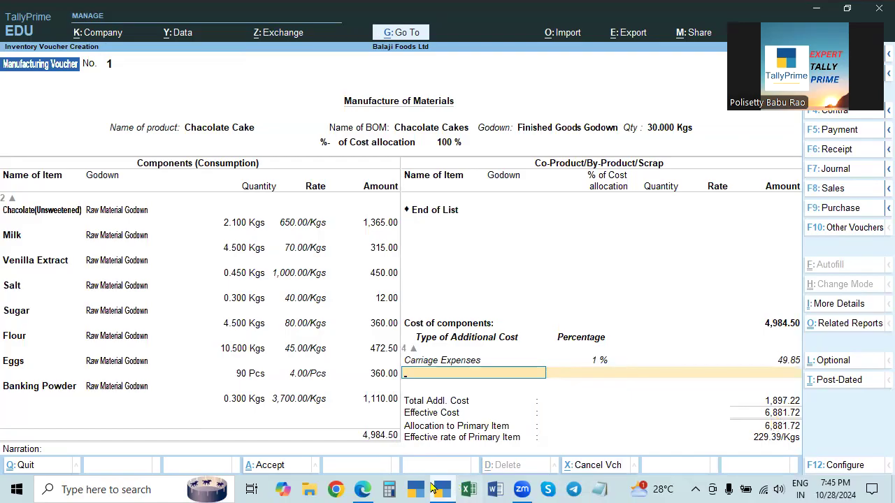
Verify the effective rate of the primary item by dividing 6,881.72 by 30 in Calculator, and close the calculator
{"action": "left_click", "coordinate": [390, 489]}
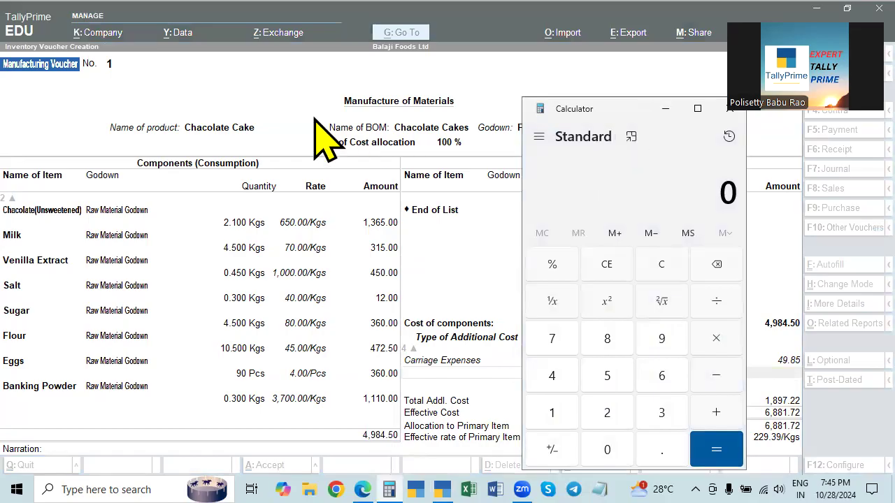
{"action": "left_click_drag", "start_coordinate": [609, 116], "coordinate": [336, 126]}
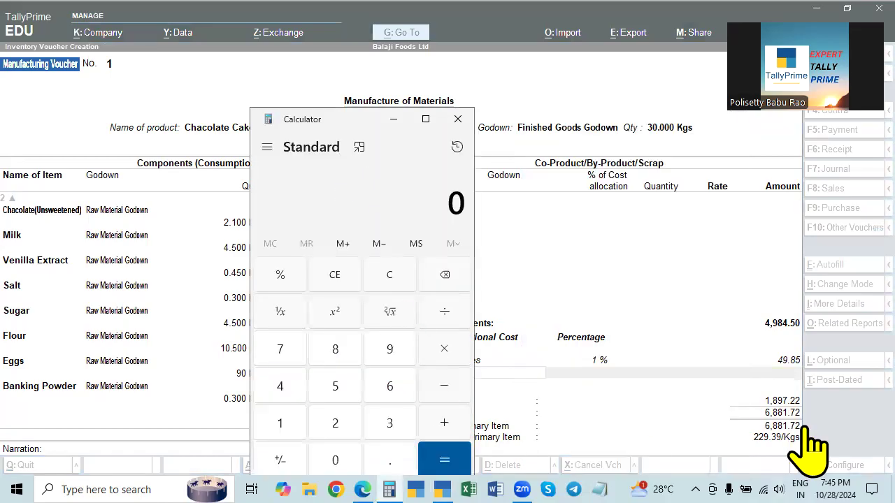
{"action": "type", "text": "6,88"}
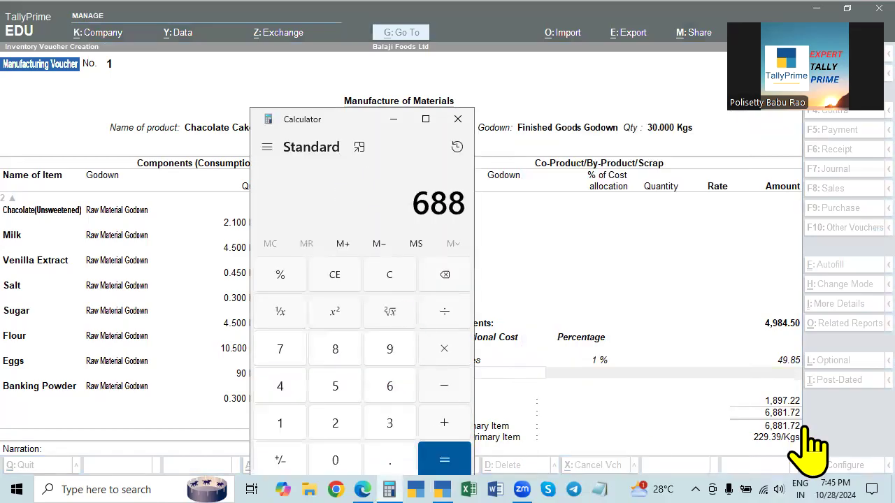
{"action": "type", "text": "1.72"}
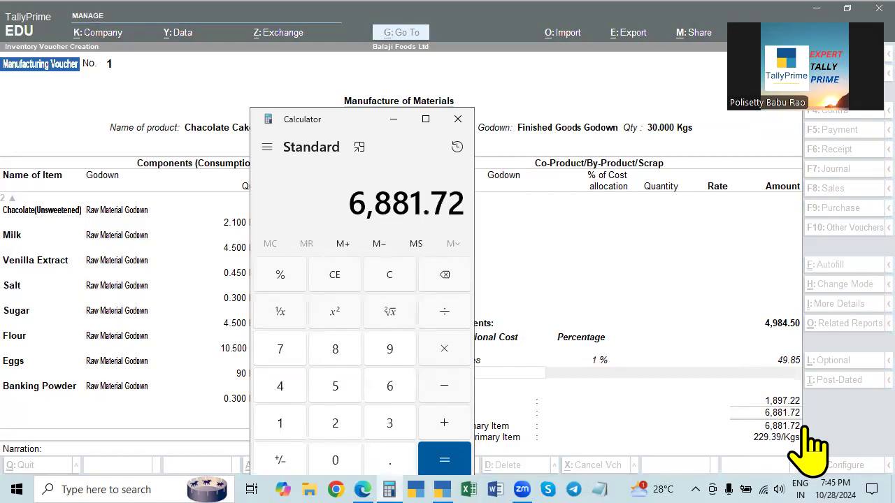
{"action": "key", "text": "slash"}
{"action": "type", "text": "30"}
{"action": "key", "text": "Return"}
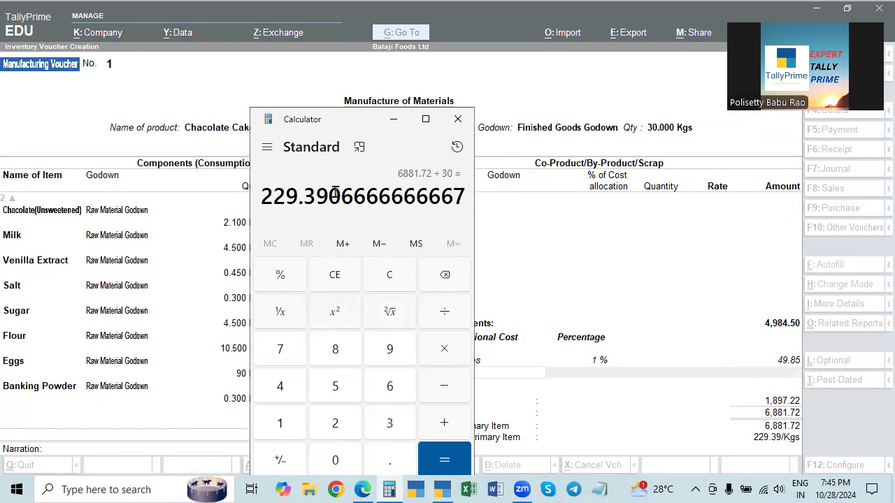
{"action": "left_click_drag", "start_coordinate": [329, 197], "coordinate": [464, 197]}
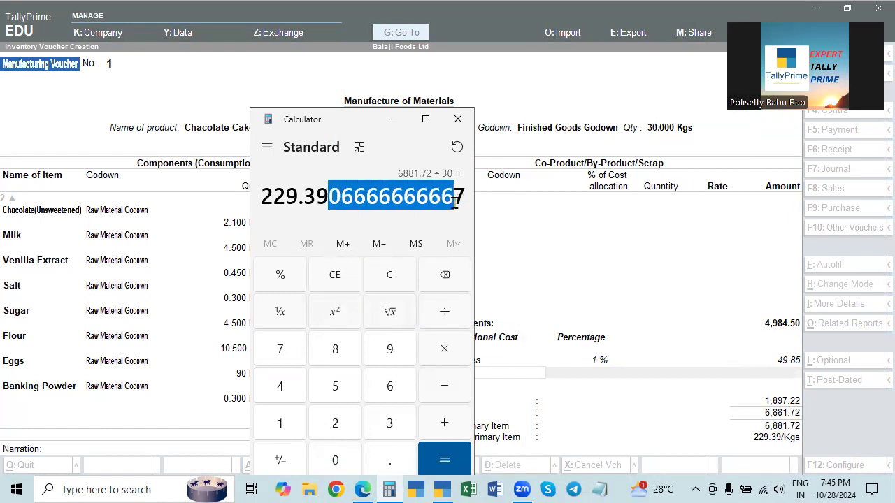
{"action": "left_click", "coordinate": [337, 200]}
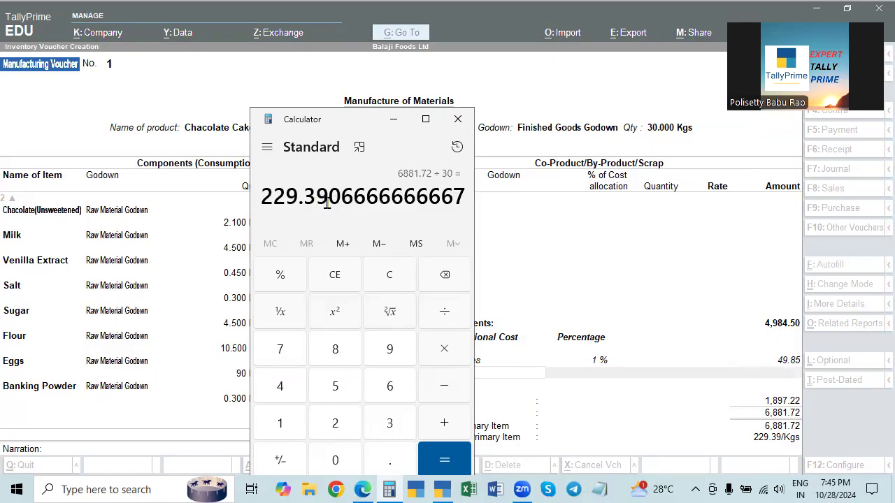
{"action": "left_click", "coordinate": [458, 119]}
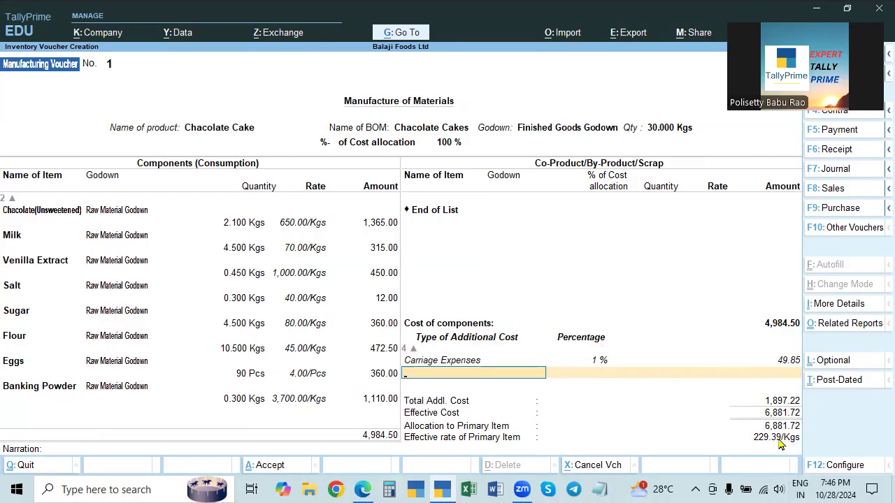
End the additional costs and save the manufacturing voucher, and read the next PDF task on transferring cakes to the Bakery godown
{"action": "key", "text": "Return"}
{"action": "key", "text": "Return"}
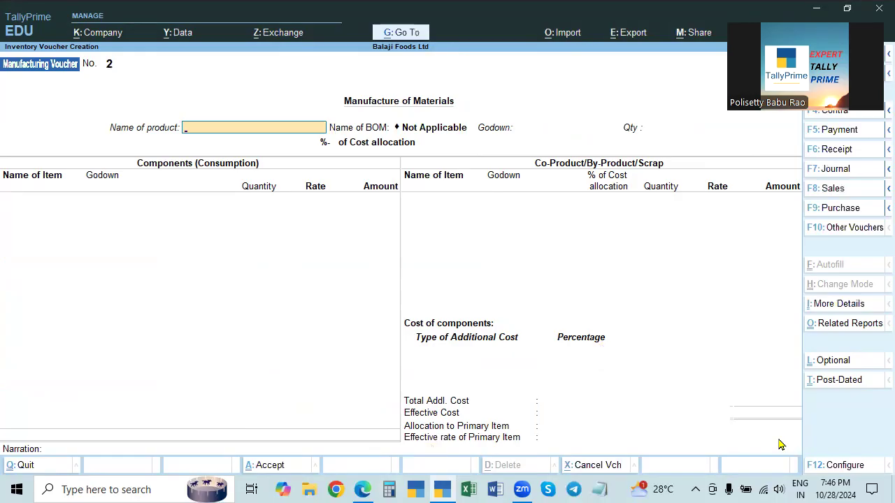
{"action": "key", "text": "alt+Tab"}
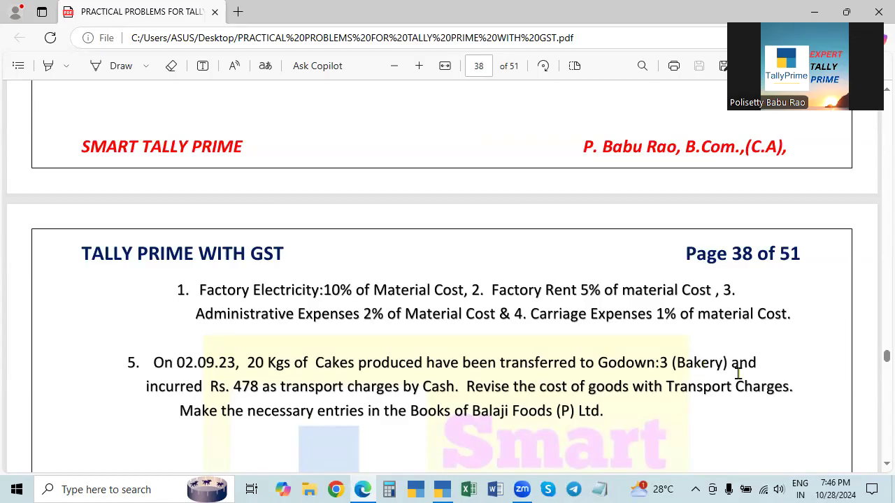
{"action": "key", "text": "alt+Tab"}
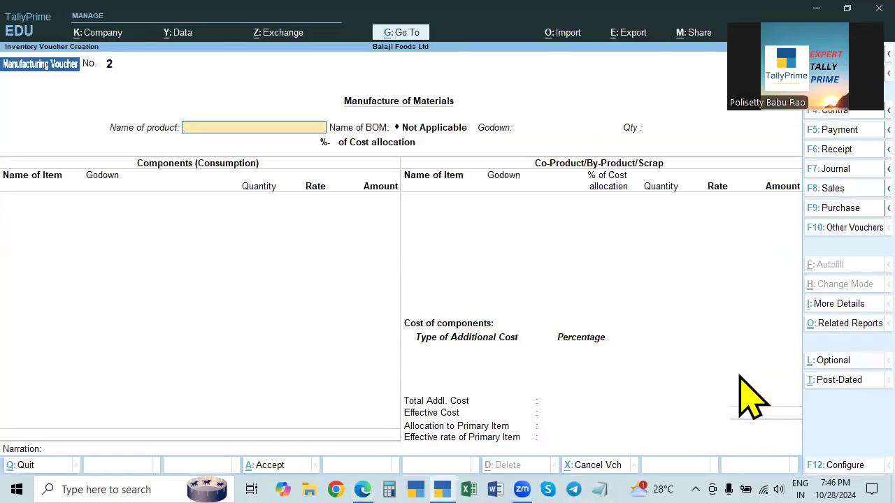
Review the godown masters by opening the Bakery godown, and leave it without making changes
{"action": "key", "text": "Escape"}
{"action": "key", "text": "Up"}
{"action": "key", "text": "Up"}
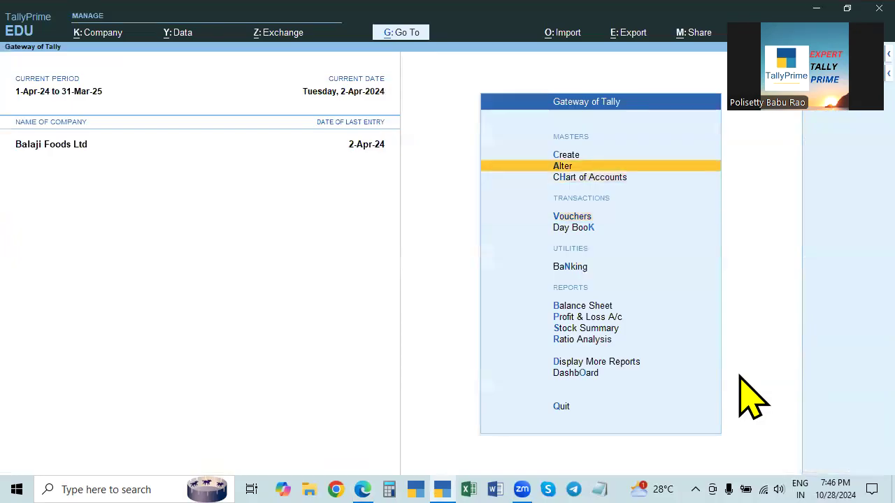
{"action": "key", "text": "Return"}
{"action": "key", "text": "Down"}
{"action": "key", "text": "Down"}
{"action": "key", "text": "Down"}
{"action": "key", "text": "Down"}
{"action": "key", "text": "Down"}
{"action": "key", "text": "Down"}
{"action": "key", "text": "Down"}
{"action": "key", "text": "Down"}
{"action": "key", "text": "Down"}
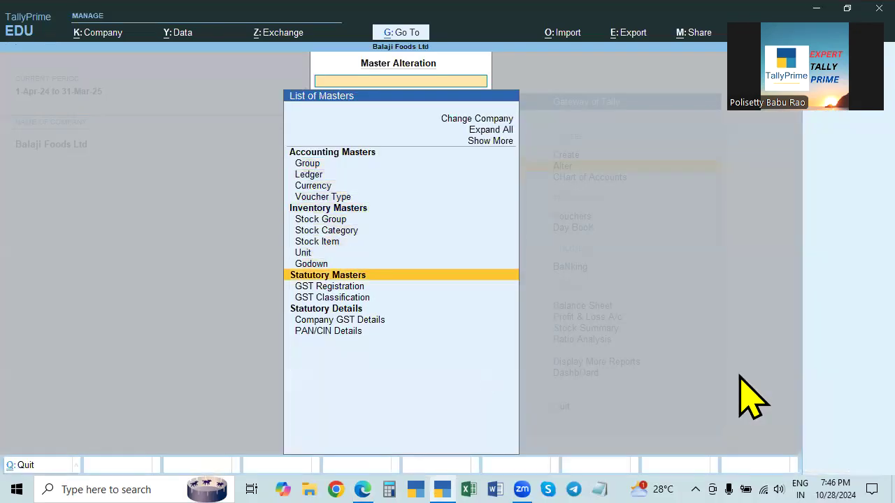
{"action": "key", "text": "Return"}
{"action": "key", "text": "Up"}
{"action": "key", "text": "Return"}
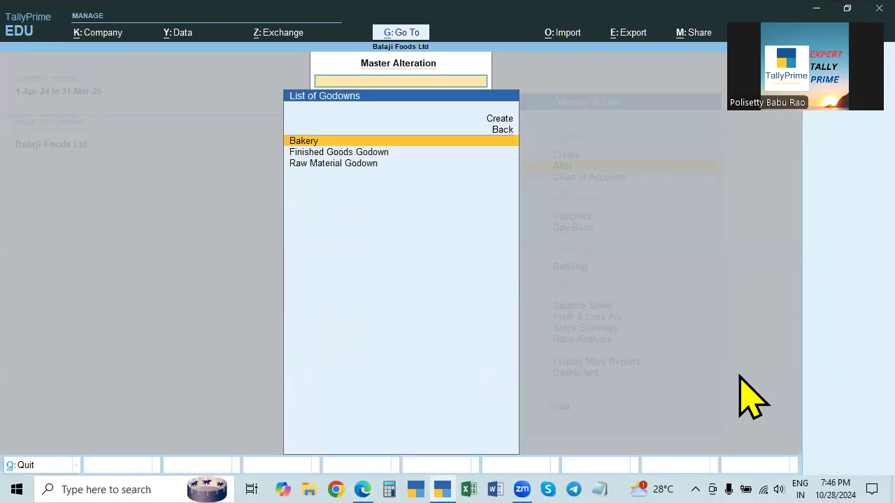
{"action": "key", "text": "Return"}
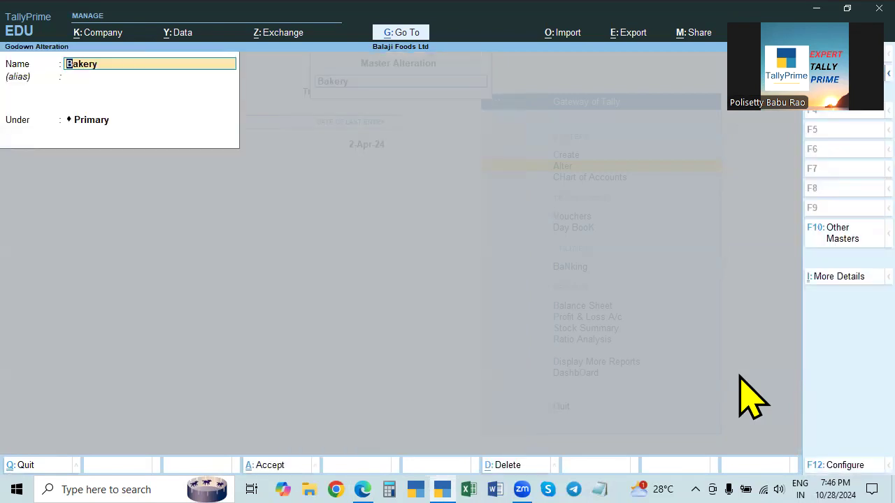
{"action": "key", "text": "Escape"}
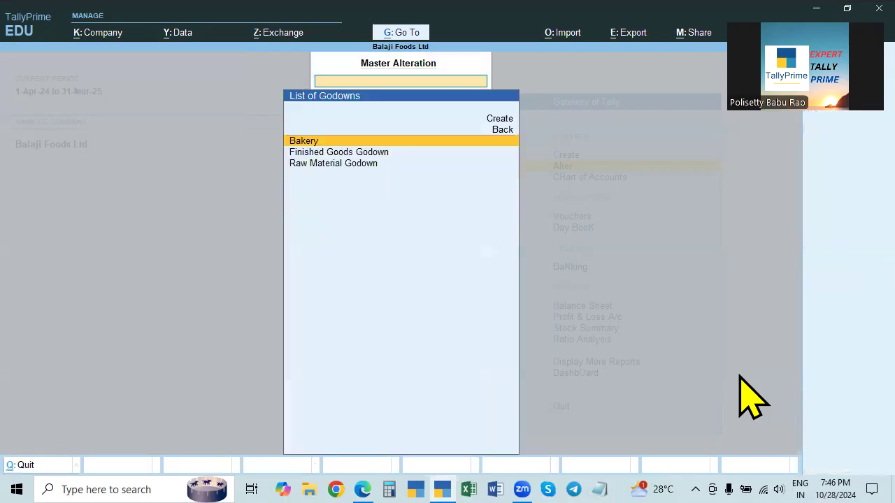
{"action": "key", "text": "Escape"}
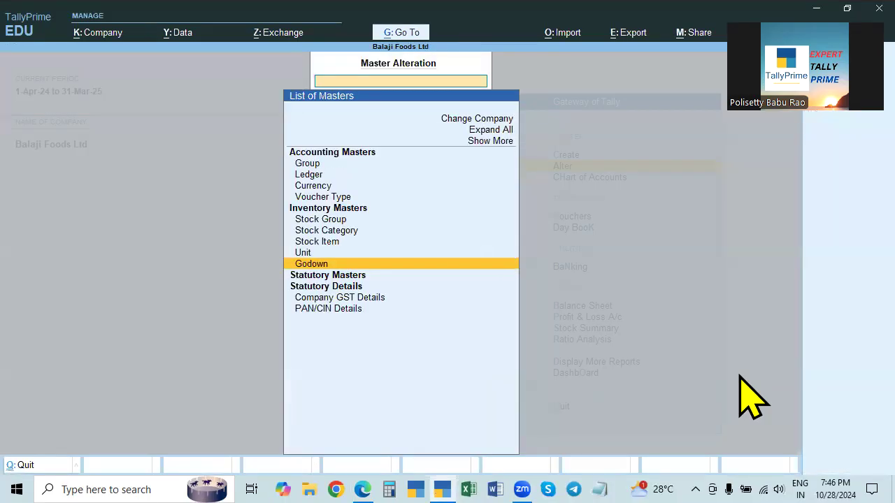
{"action": "key", "text": "Escape"}
Reread the PDF task on the Bakery transfer and its transport charges, and return to voucher creation
{"action": "key", "text": "alt+Tab"}
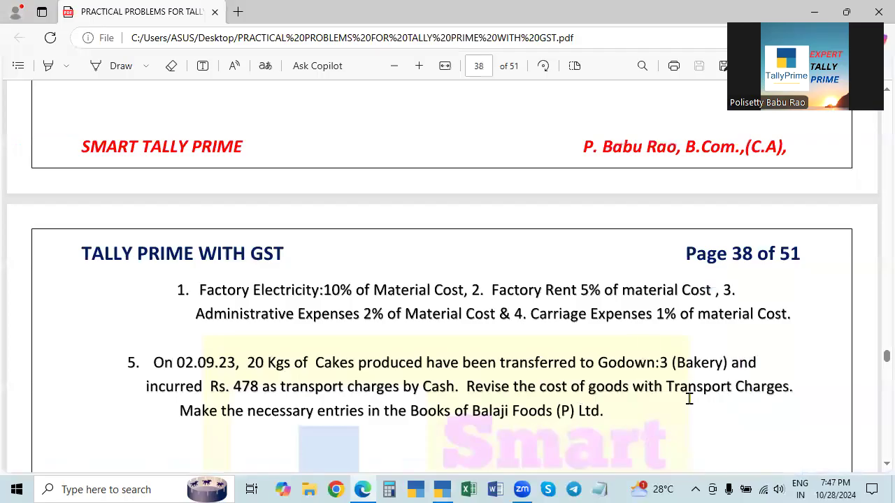
{"action": "key", "text": "alt+Tab"}
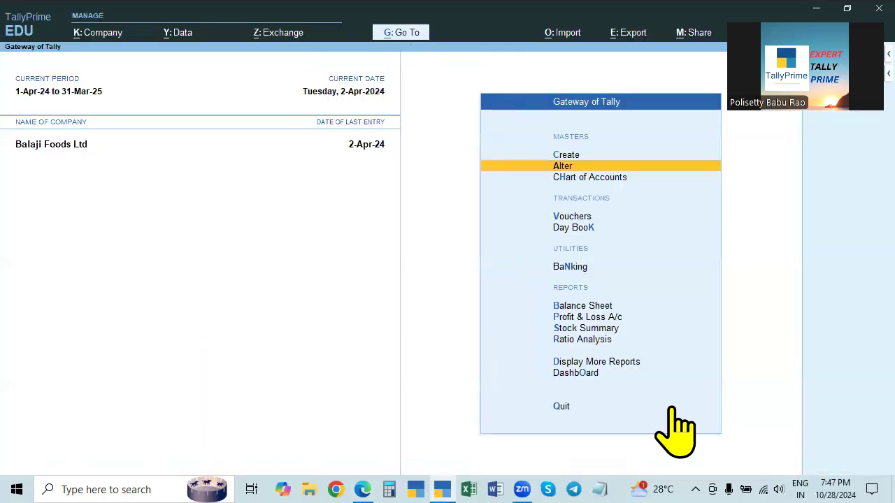
{"action": "left_click", "coordinate": [671, 411]}
{"action": "key", "text": "n"}
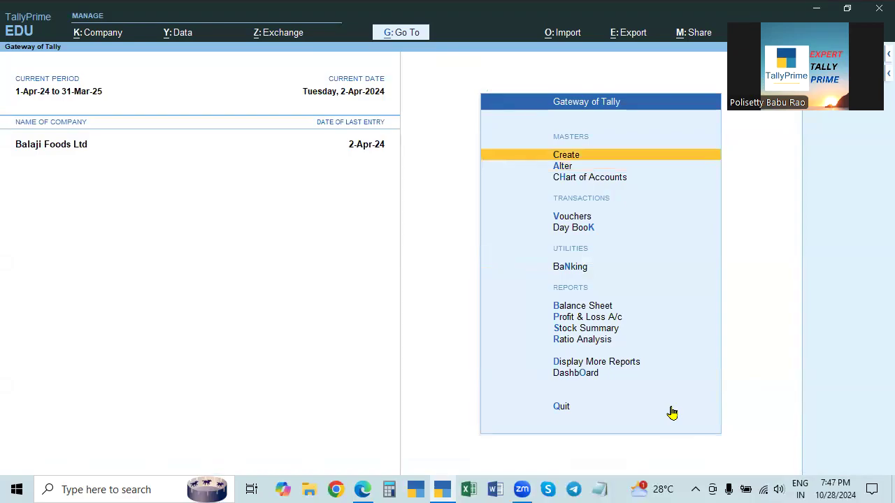
{"action": "key", "text": "Down"}
{"action": "key", "text": "Down"}
{"action": "key", "text": "Down"}
{"action": "key", "text": "Return"}
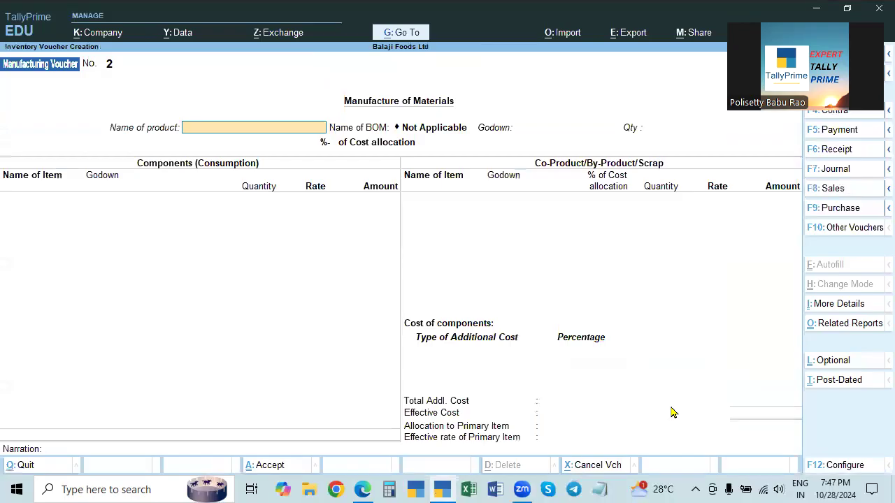
{"action": "key", "text": "F10"}
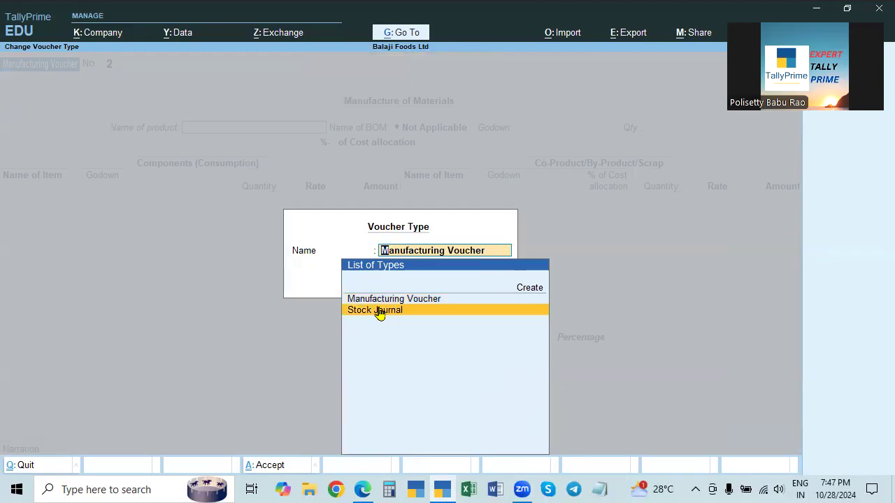
{"action": "key", "text": "Up"}
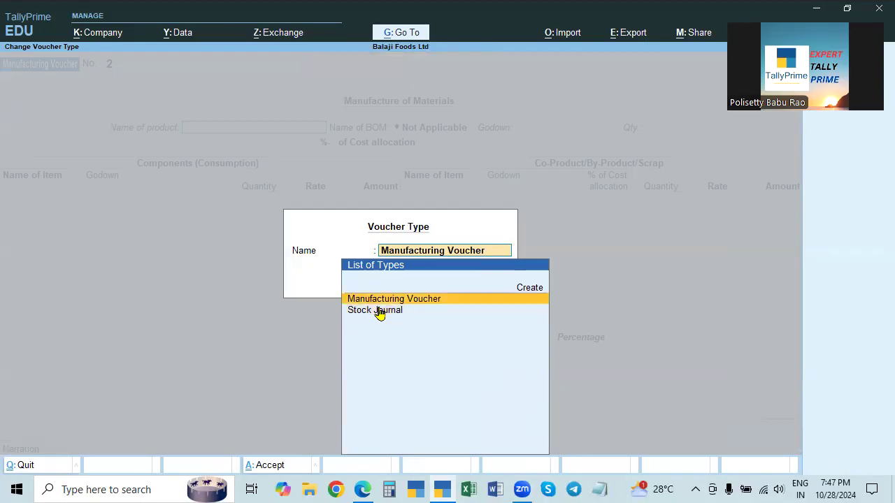
{"action": "key", "text": "Return"}
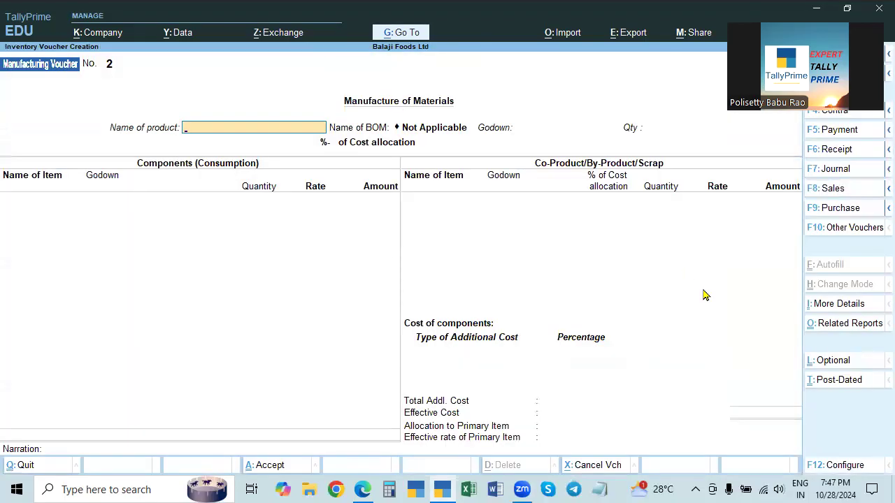
{"action": "key", "text": "alt+F7"}
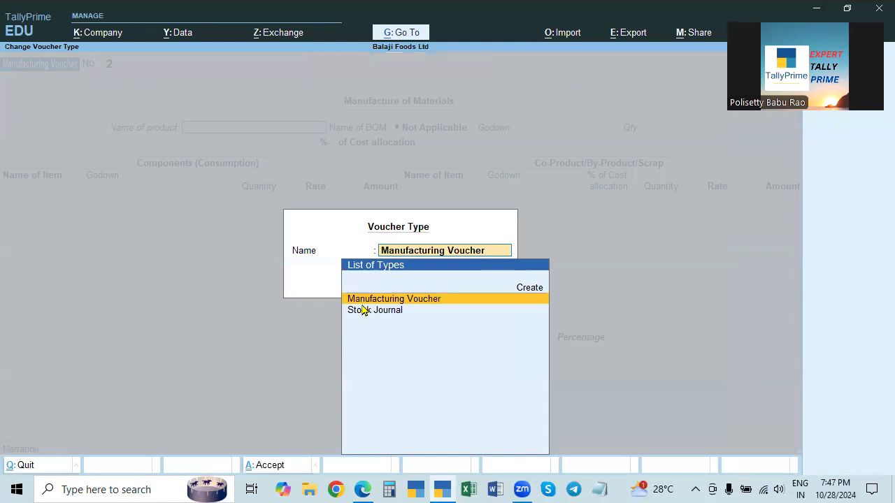
{"action": "key", "text": "Return"}
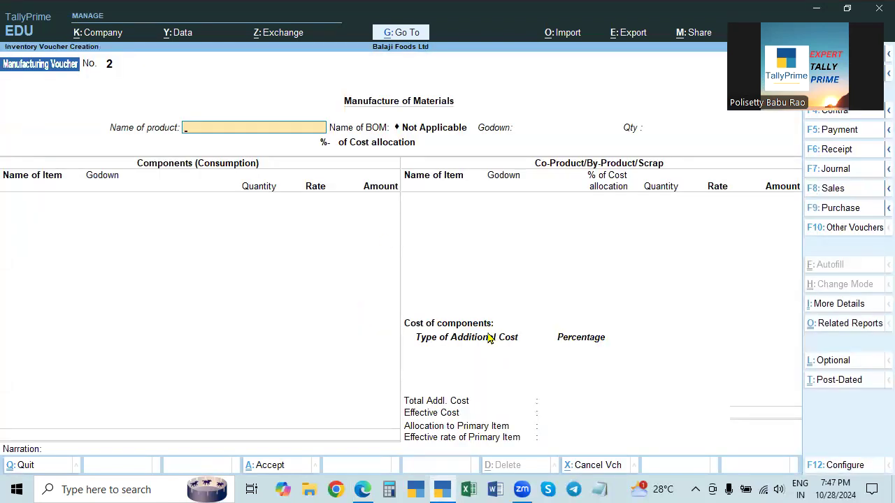
{"action": "key", "text": "Escape"}
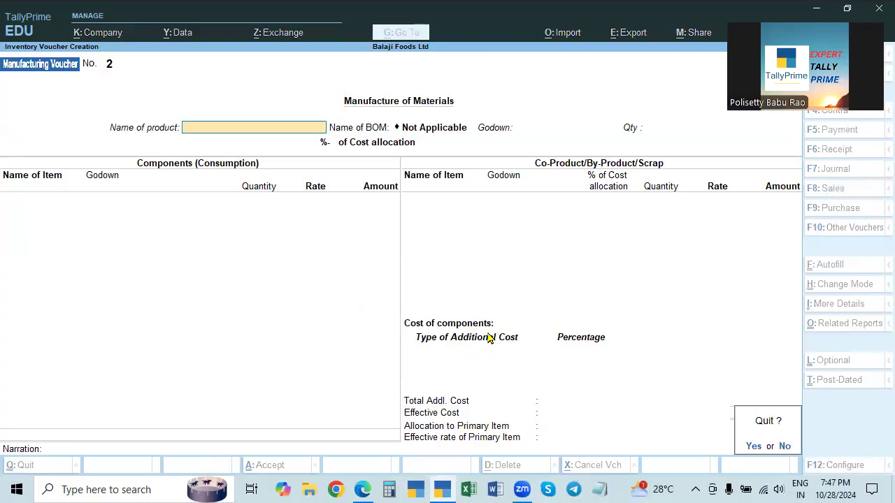
{"action": "key", "text": "n"}
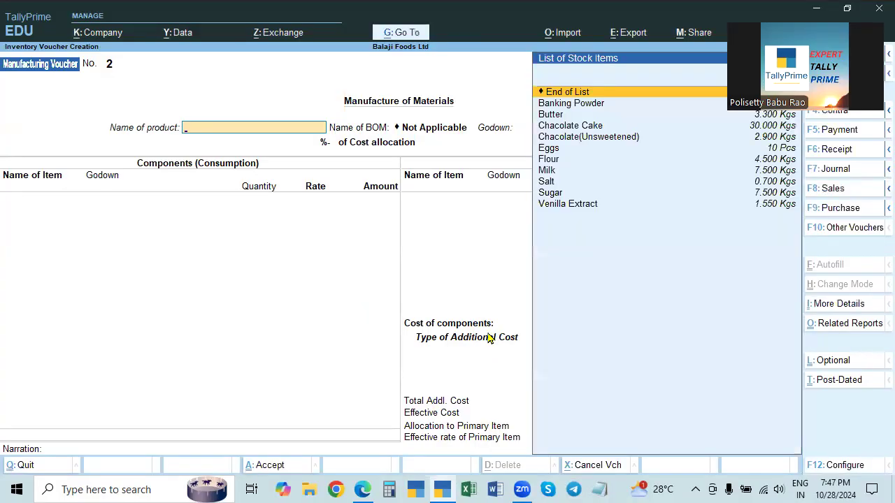
Switch the voucher type to Stock Journal, look over its blank Transfer of Materials form and leave it
{"action": "key", "text": "alt+F7"}
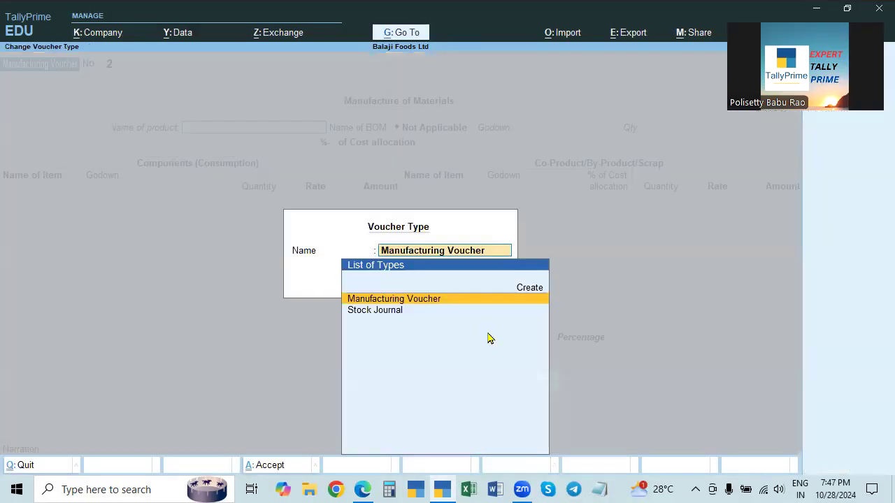
{"action": "left_click", "coordinate": [371, 312]}
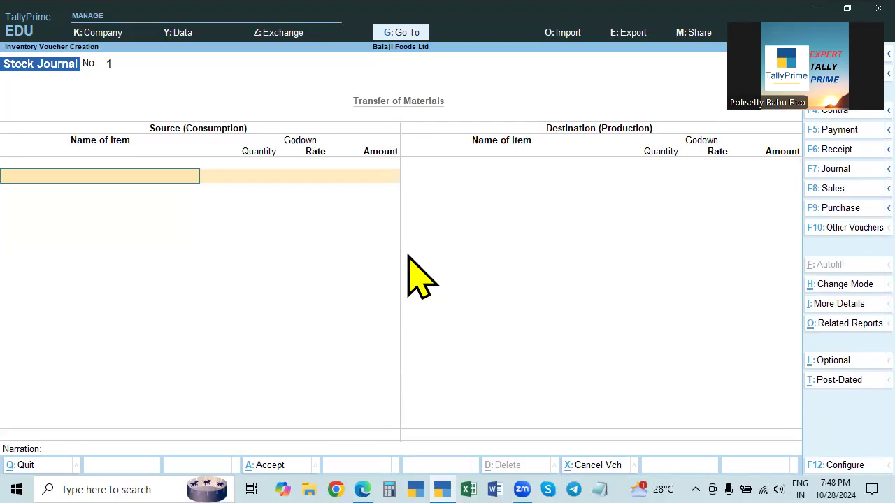
{"action": "key", "text": "Escape"}
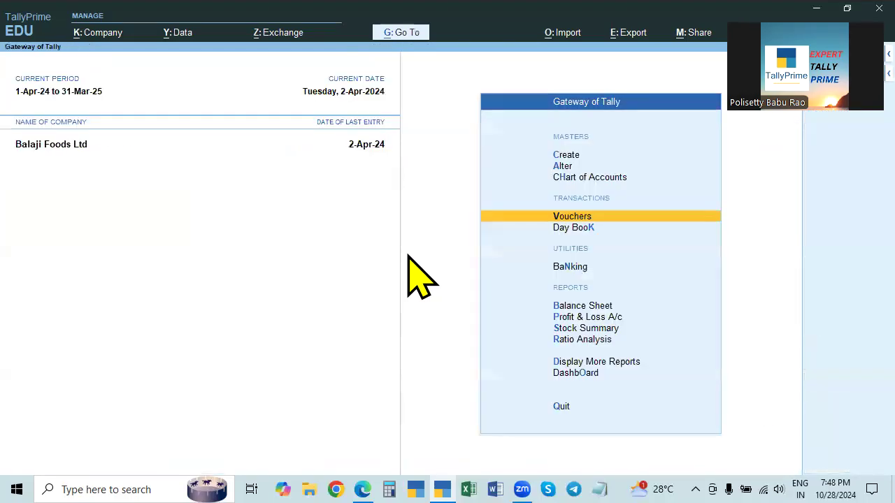
Open the Stock Journal voucher type for alteration and recheck the Bakery transfer task in the PDF
{"action": "key", "text": "Up"}
{"action": "key", "text": "Up"}
{"action": "key", "text": "Up"}
{"action": "key", "text": "Down"}
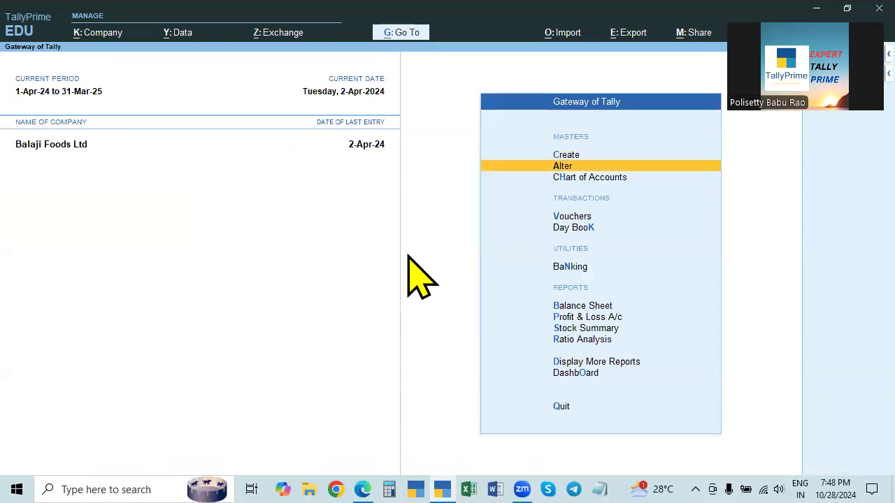
{"action": "key", "text": "Return"}
{"action": "key", "text": "Down"}
{"action": "key", "text": "Down"}
{"action": "key", "text": "Down"}
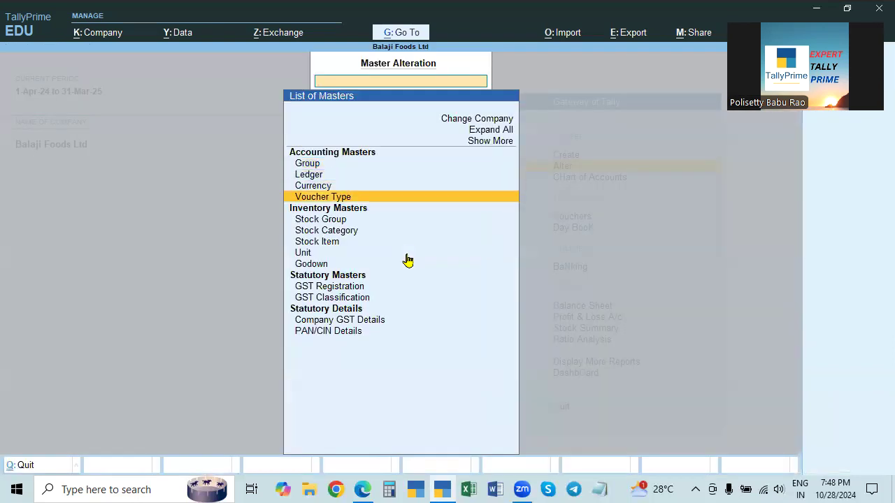
{"action": "key", "text": "Return"}
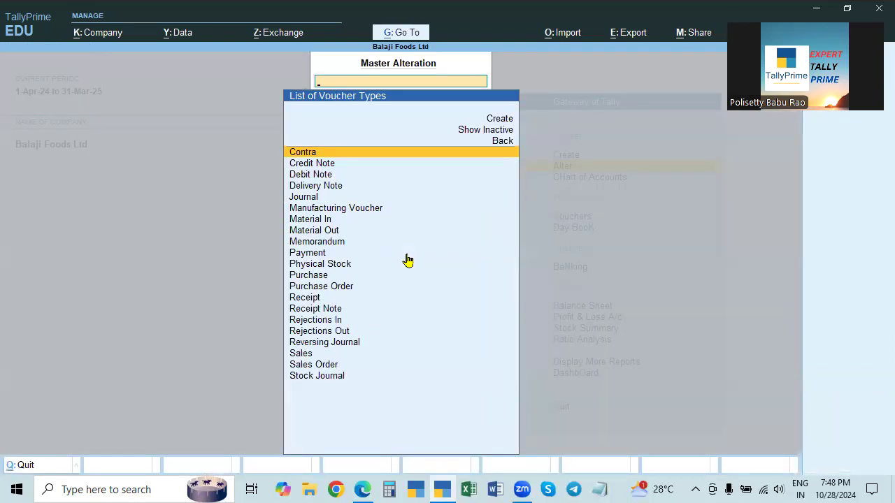
{"action": "left_click", "coordinate": [310, 379]}
{"action": "left_click", "coordinate": [310, 378]}
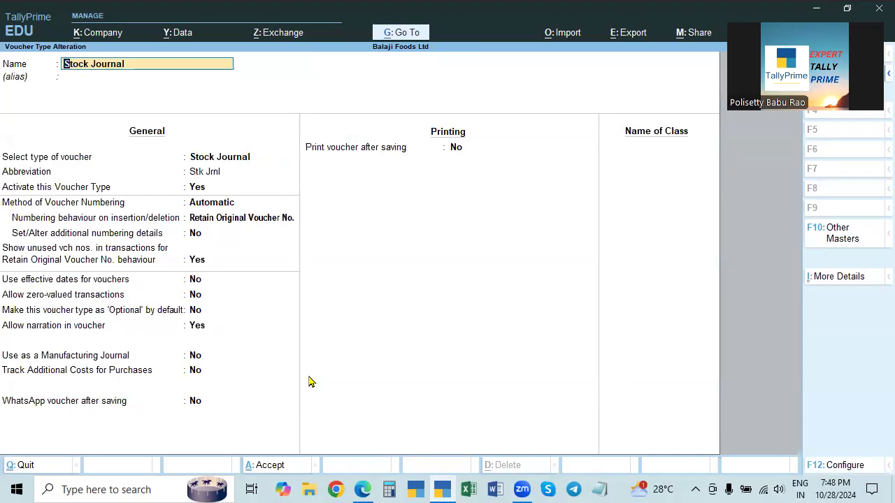
{"action": "key", "text": "alt"}
{"action": "key", "text": "alt+Tab"}
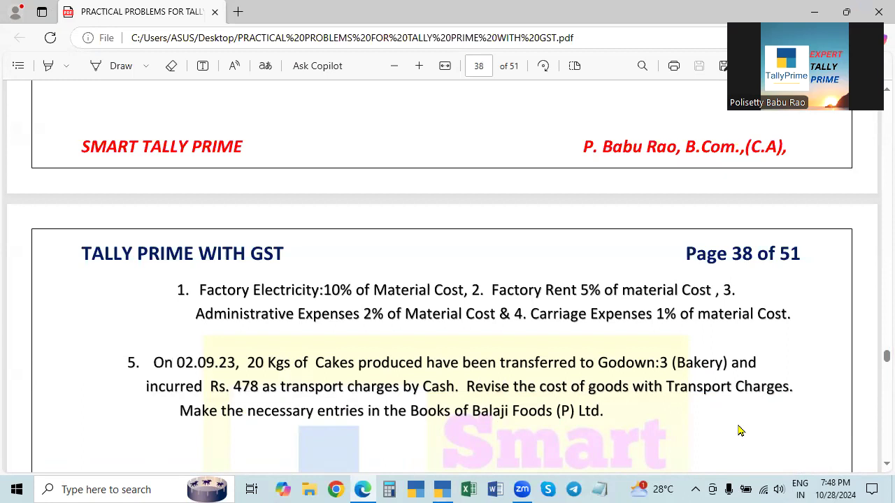
{"action": "key", "text": "alt+Tab"}
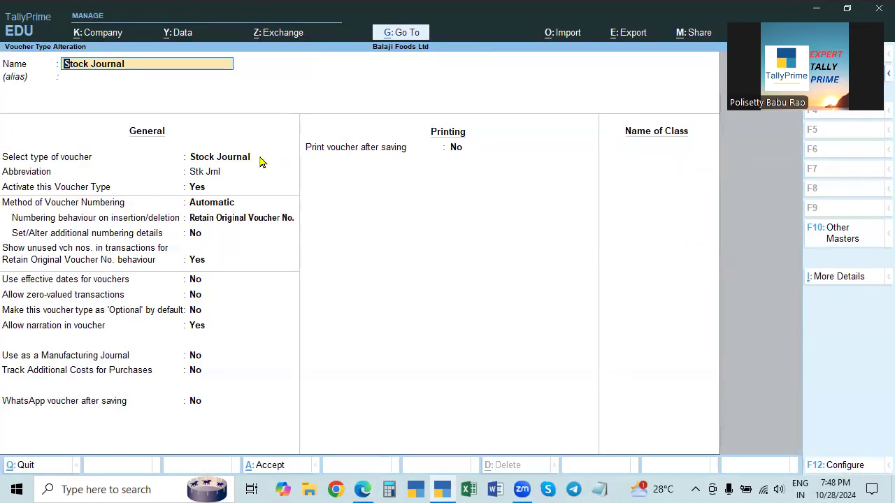
Set Track Additional Costs for Purchases to Yes for the Stock Journal voucher type and save the alteration
{"action": "key", "text": "Return"}
{"action": "key", "text": "Return"}
{"action": "key", "text": "Return"}
{"action": "key", "text": "Return"}
{"action": "key", "text": "Return"}
{"action": "key", "text": "Return"}
{"action": "key", "text": "Return"}
{"action": "key", "text": "Return"}
{"action": "key", "text": "Return"}
{"action": "key", "text": "Return"}
{"action": "key", "text": "Return"}
{"action": "key", "text": "Return"}
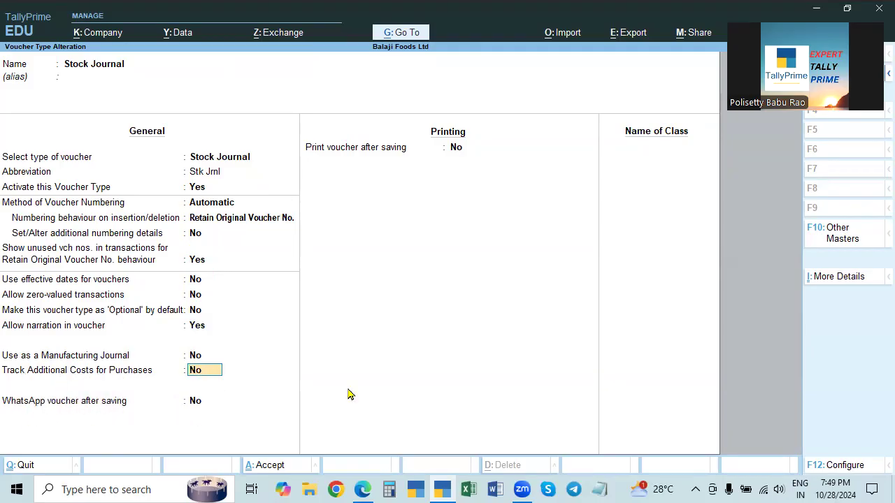
{"action": "type", "text": "y"}
{"action": "key", "text": "Return"}
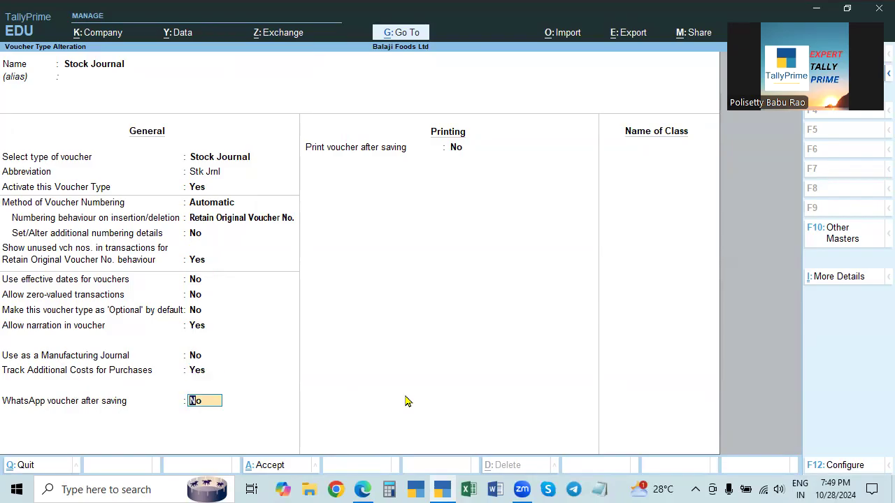
{"action": "key", "text": "Return"}
{"action": "key", "text": "Return"}
{"action": "key", "text": "Return"}
{"action": "key", "text": "Return"}
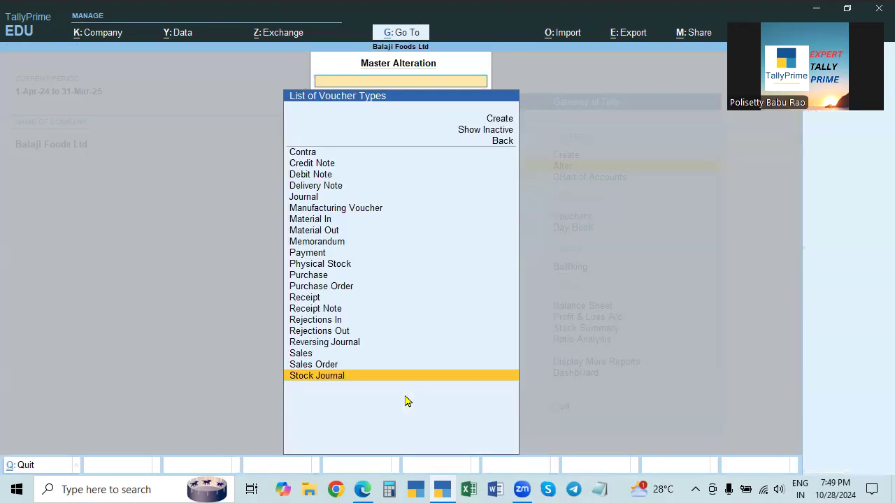
Leave master alteration and start a Stock Journal voucher with the date 2.4
{"action": "key", "text": "Escape"}
{"action": "key", "text": "Escape"}
{"action": "key", "text": "Down"}
{"action": "key", "text": "Down"}
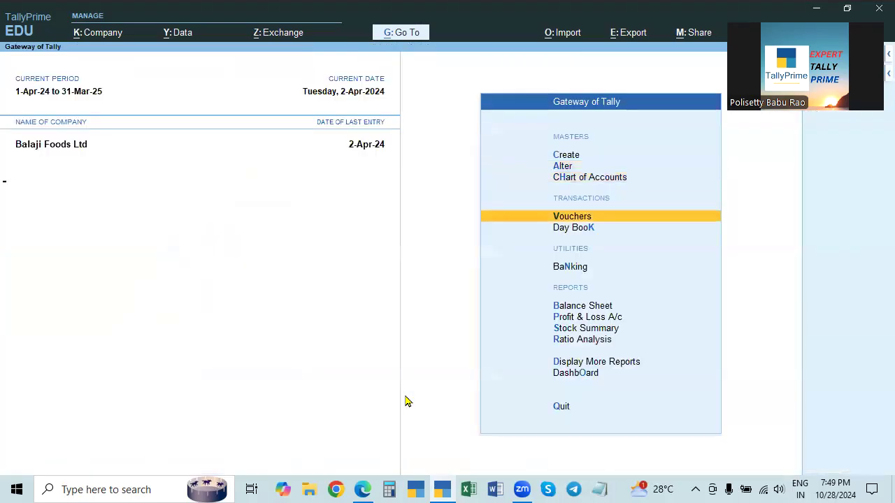
{"action": "key", "text": "Return"}
{"action": "key", "text": "alt+F7"}
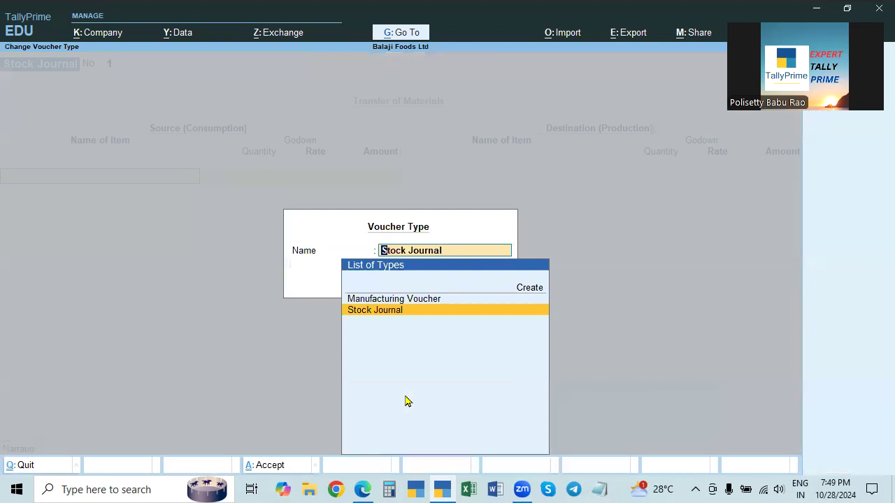
{"action": "key", "text": "Return"}
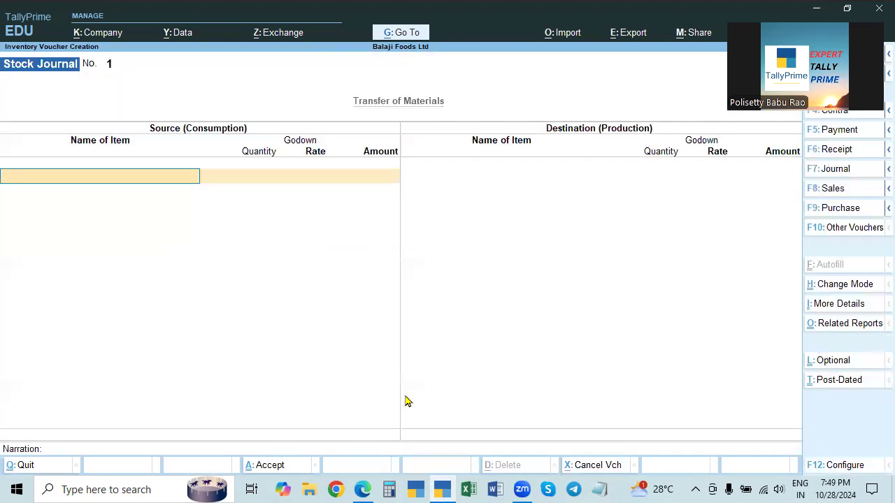
{"action": "key", "text": "F2"}
{"action": "type", "text": "2.8"}
{"action": "key", "text": "BackSpace"}
{"action": "type", "text": "4"}
{"action": "key", "text": "Return"}
Enter 20 Kgs of Chacolate Cake from the Finished Goods Godown as the source, keeping the default rate, and finish the source list
{"action": "type", "text": "C"}
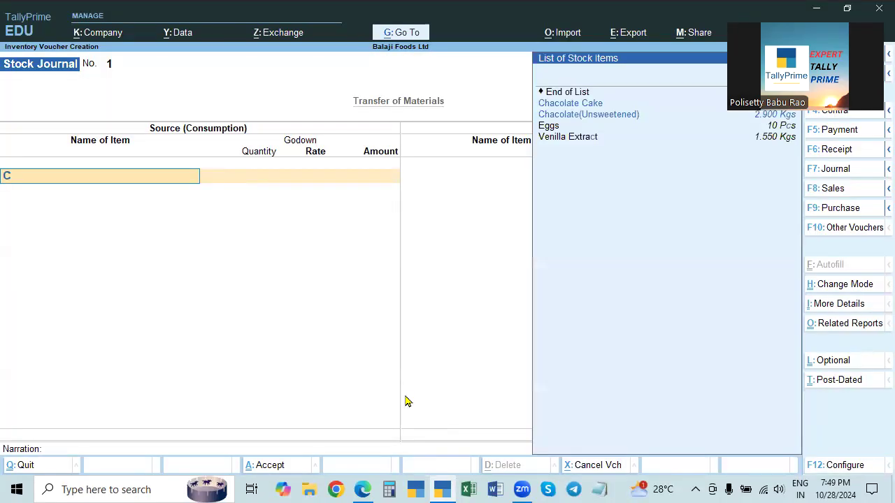
{"action": "key", "text": "Return"}
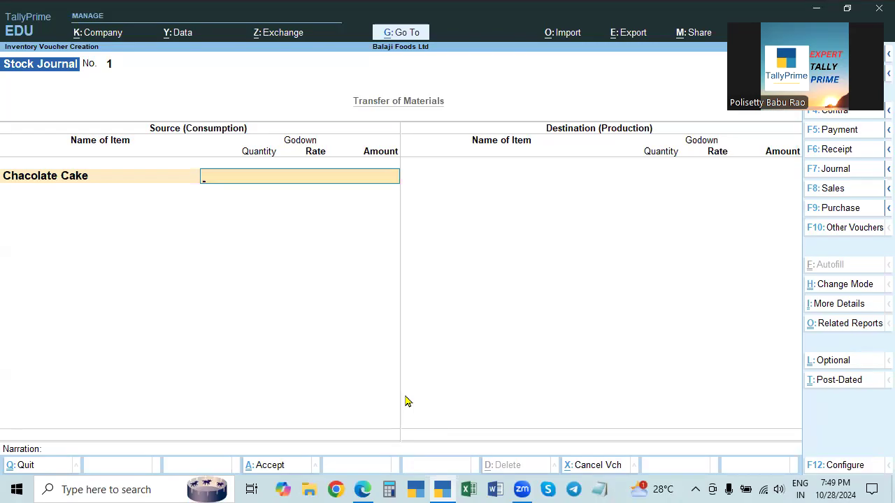
{"action": "type", "text": "Fi"}
{"action": "key", "text": "Return"}
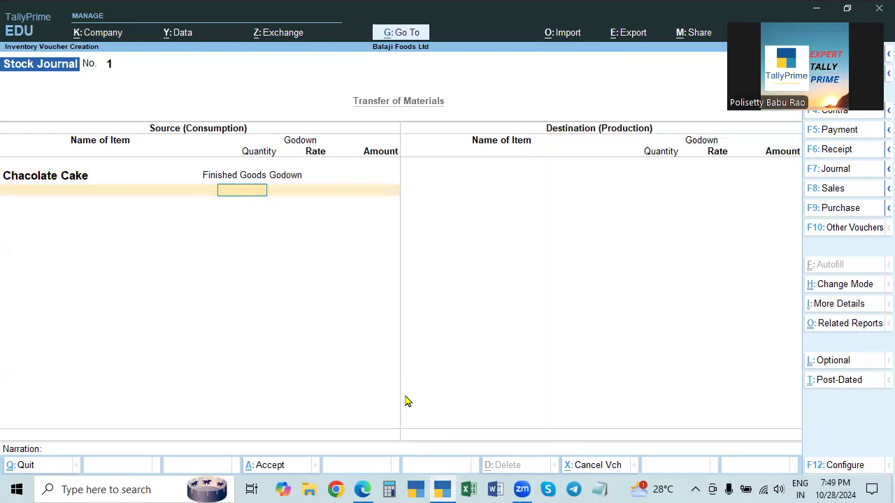
{"action": "type", "text": "20"}
{"action": "key", "text": "Return"}
{"action": "key", "text": "alt+Tab"}
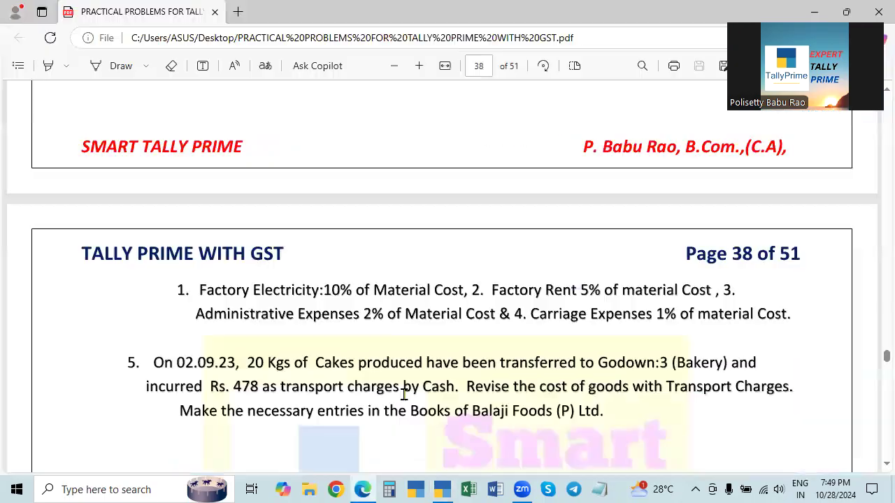
{"action": "key", "text": "alt+Tab"}
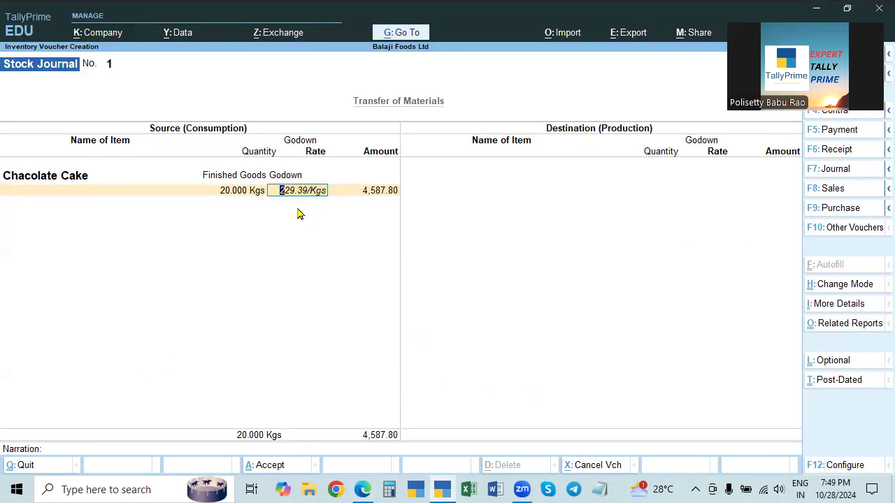
{"action": "key", "text": "Return"}
{"action": "key", "text": "Return"}
{"action": "key", "text": "Return"}
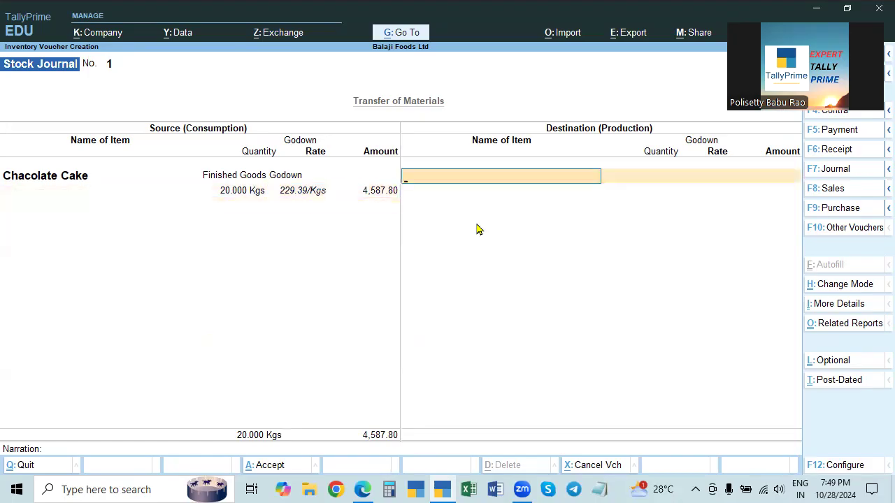
Enter 20 Kgs of Chacolate Cake in the Bakery godown as the destination of the transfer
{"action": "type", "text": "Ch"}
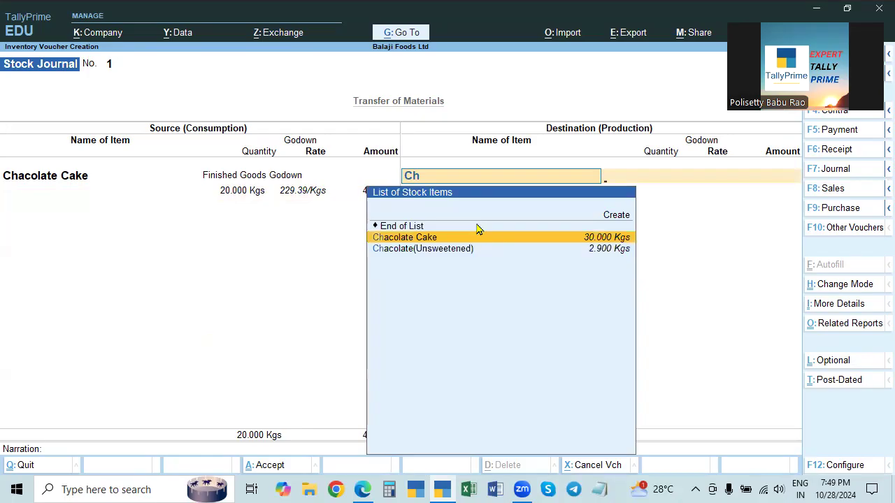
{"action": "key", "text": "Return"}
{"action": "type", "text": "Ba"}
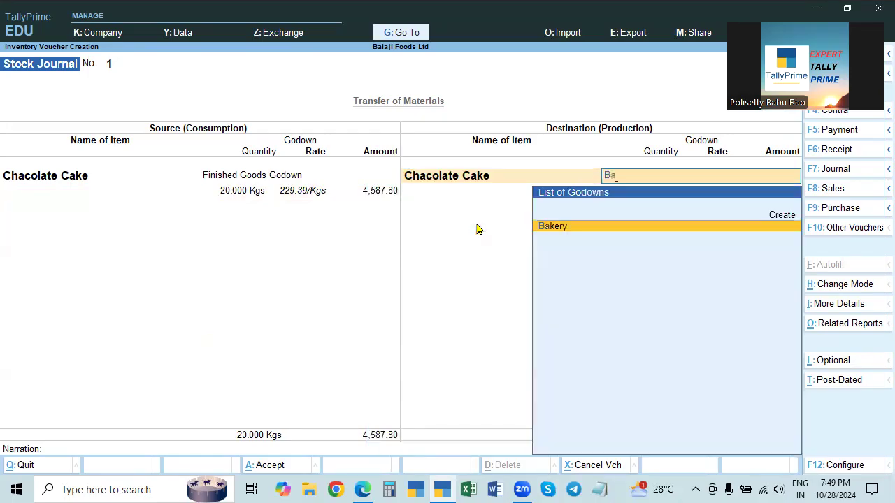
{"action": "key", "text": "Return"}
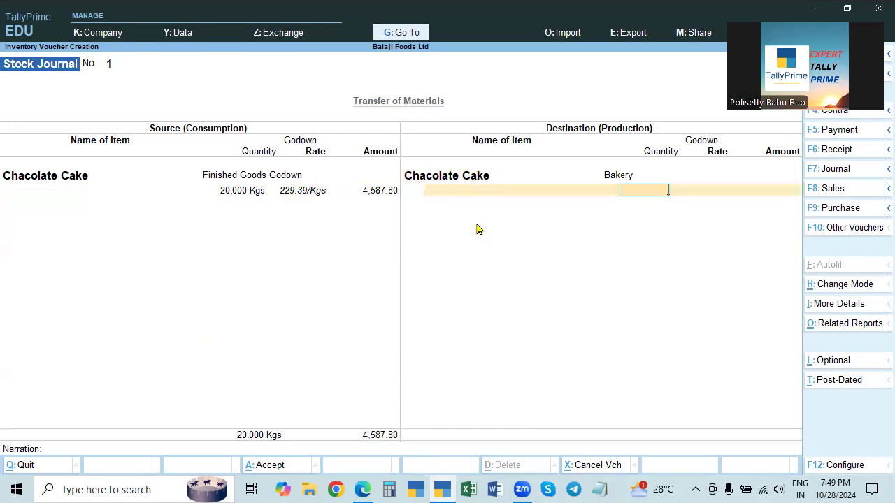
{"action": "type", "text": "20"}
{"action": "key", "text": "Return"}
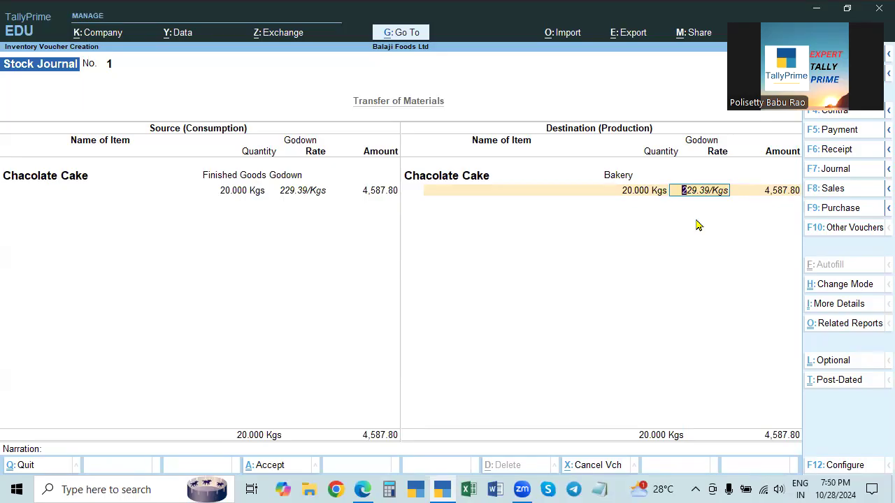
Work out the revised cost per Kg in Calculator by dividing 478 by 20 and adding 229.39, and return to the voucher
{"action": "key", "text": "alt+Tab"}
{"action": "key", "text": "alt+Tab"}
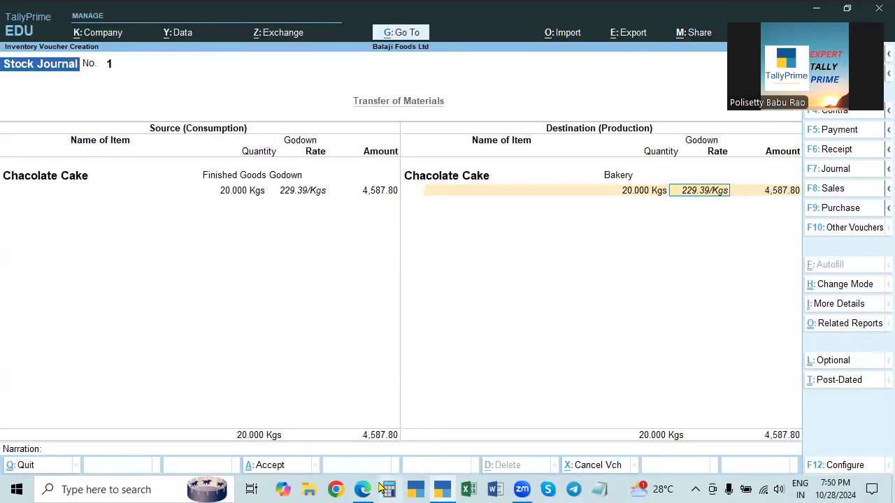
{"action": "left_click", "coordinate": [389, 489]}
{"action": "type", "text": "478"}
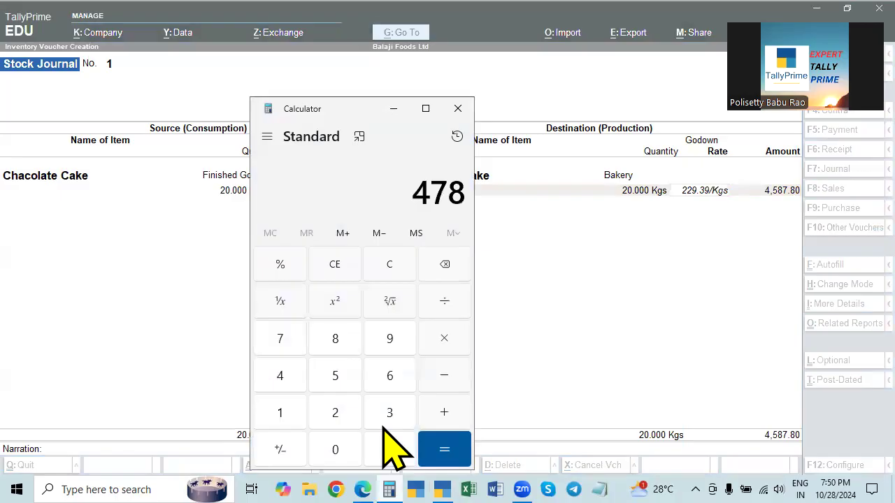
{"action": "key", "text": "slash"}
{"action": "type", "text": "20"}
{"action": "key", "text": "Return"}
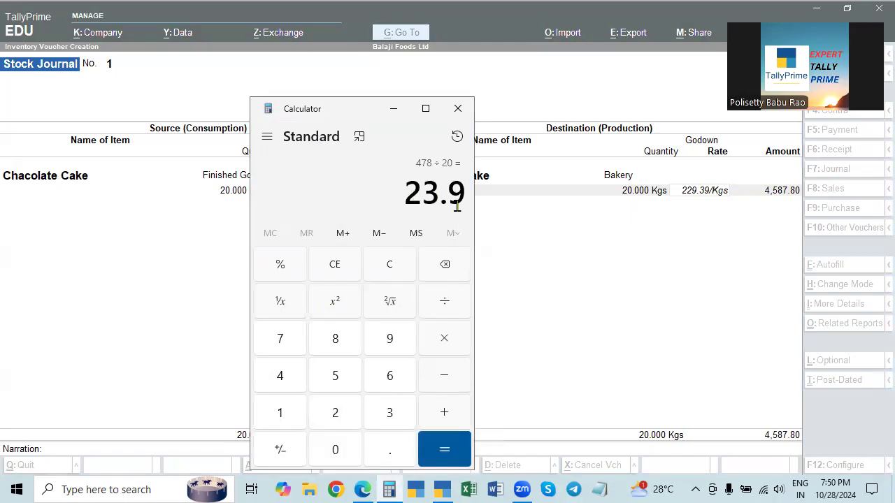
{"action": "key", "text": "plus"}
{"action": "type", "text": "229.39"}
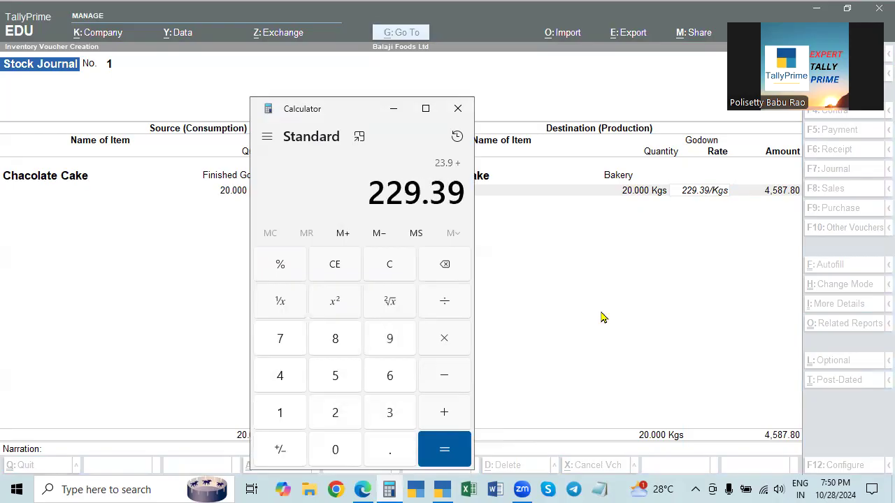
{"action": "key", "text": "Return"}
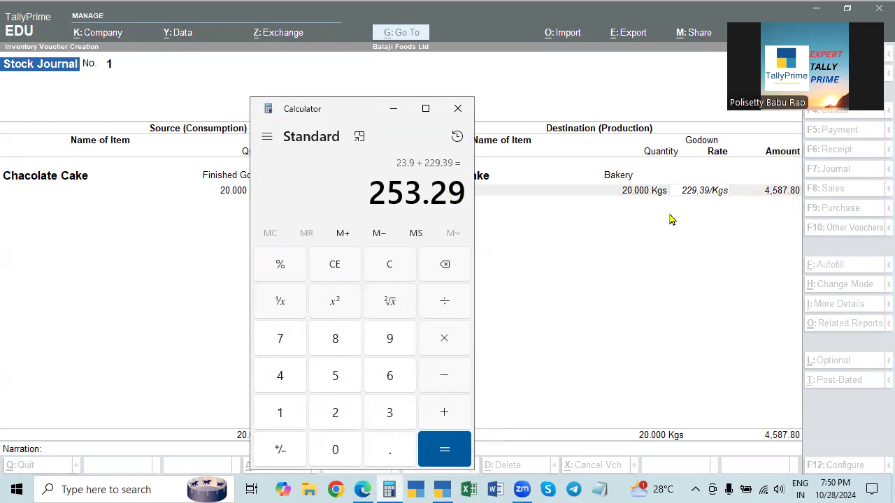
{"action": "left_click", "coordinate": [695, 390]}
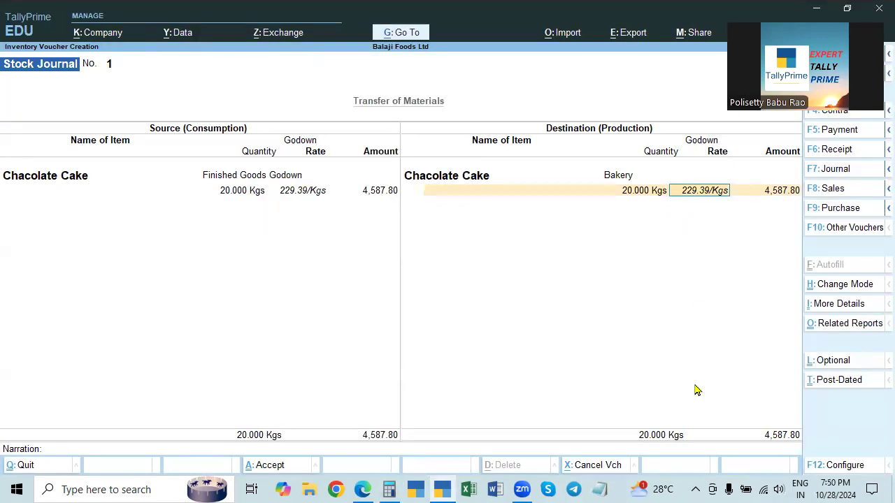
Accept the Bakery line's rate and amount to reach its additional cost details, and reread the PDF's transport charges task
{"action": "key", "text": "Return"}
{"action": "key", "text": "Return"}
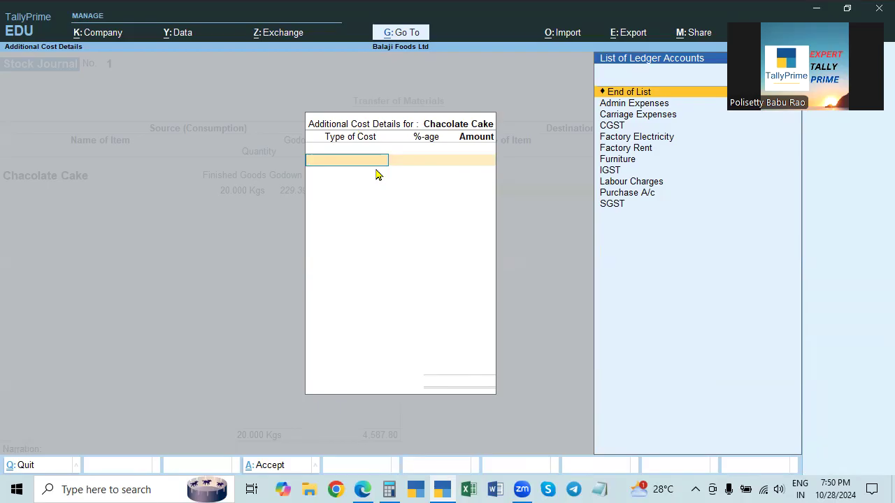
{"action": "key", "text": "alt+Tab"}
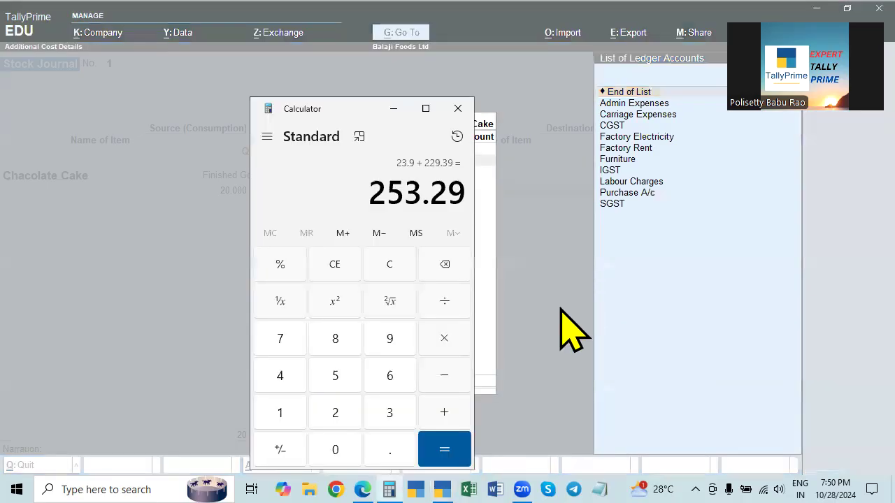
{"action": "key", "text": "alt+Tab"}
{"action": "left_click", "coordinate": [496, 289]}
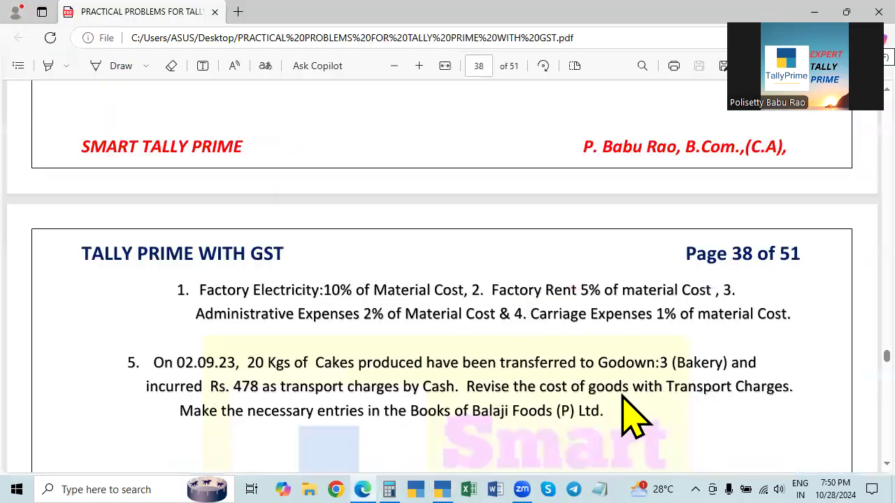
{"action": "key", "text": "alt+Tab"}
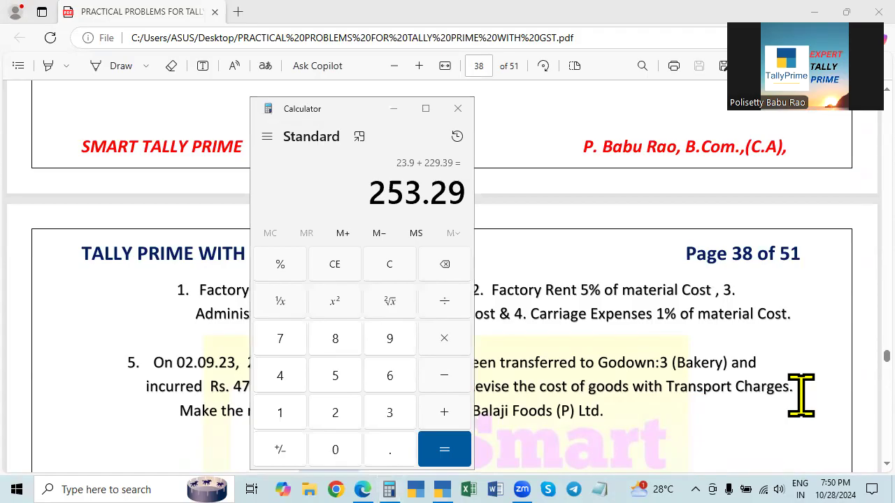
{"action": "key", "text": "alt+Tab"}
{"action": "key", "text": "alt+Tab"}
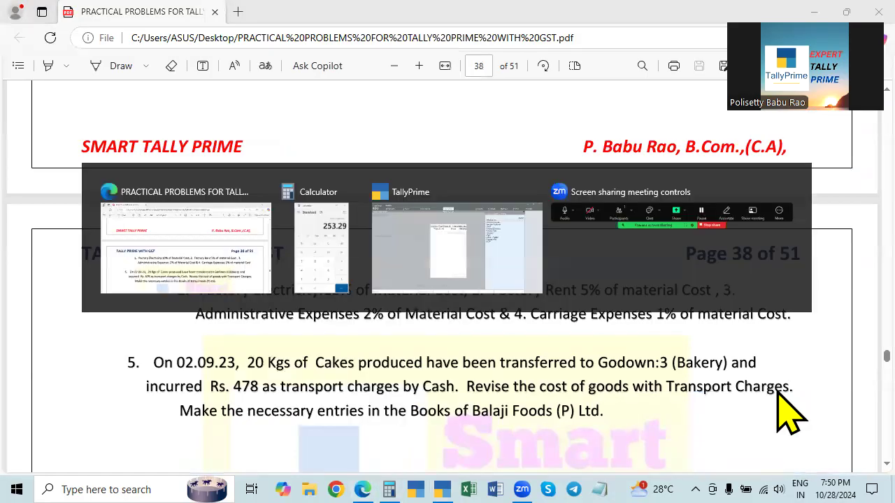
{"action": "left_click", "coordinate": [473, 233]}
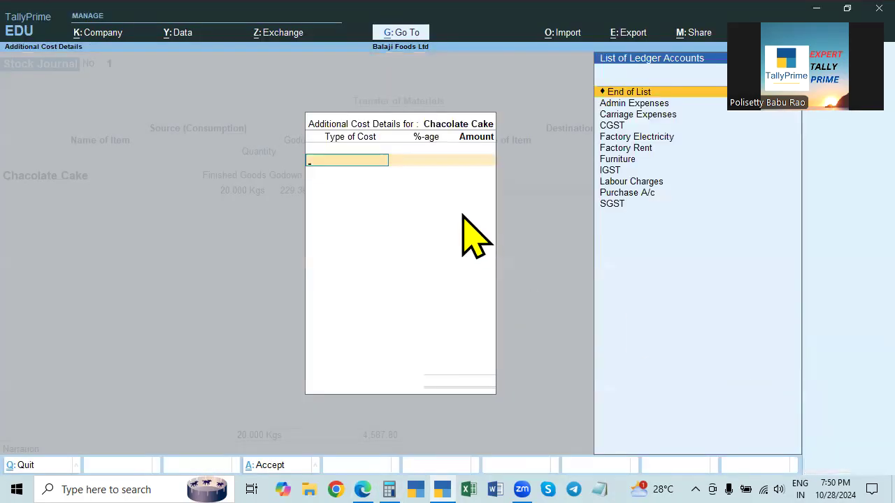
Choose Labour Charges as the additional cost type for Chacolate Cake, then open its ledger, go through its details and save it
{"action": "left_click", "coordinate": [646, 183]}
{"action": "key", "text": "BackSpace"}
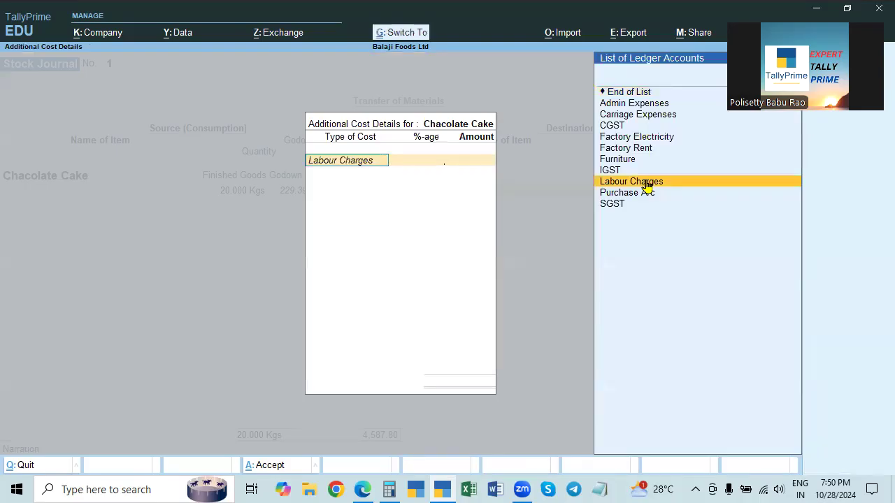
{"action": "key", "text": "ctrl+Return"}
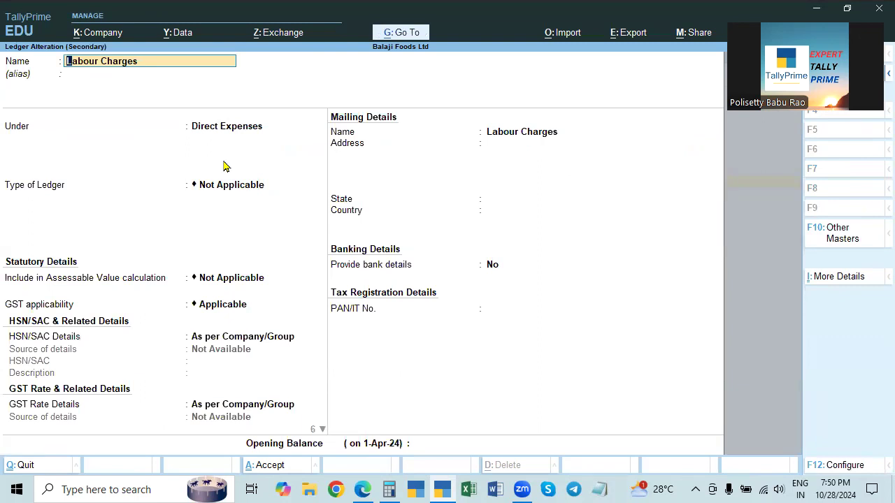
{"action": "key", "text": "Return"}
{"action": "key", "text": "Return"}
{"action": "key", "text": "Return"}
{"action": "key", "text": "Return"}
{"action": "key", "text": "Return"}
{"action": "key", "text": "Return"}
{"action": "key", "text": "Return"}
{"action": "key", "text": "Return"}
{"action": "key", "text": "Return"}
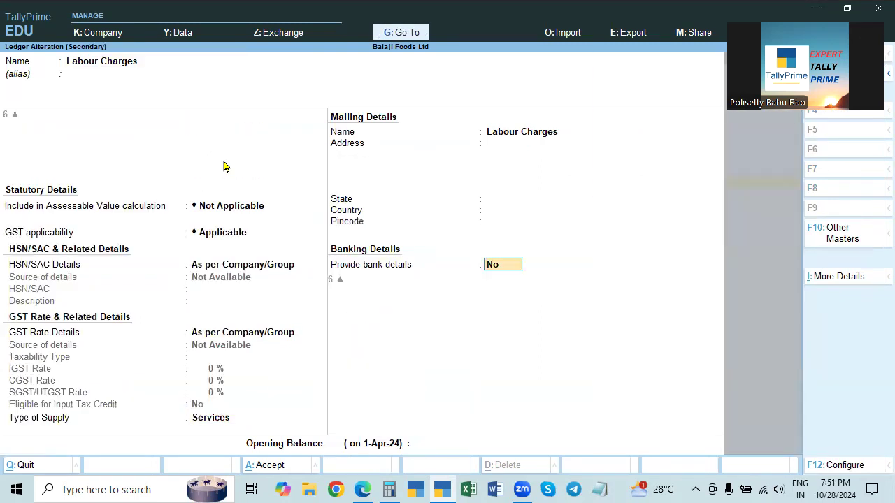
{"action": "key", "text": "ctrl+a"}
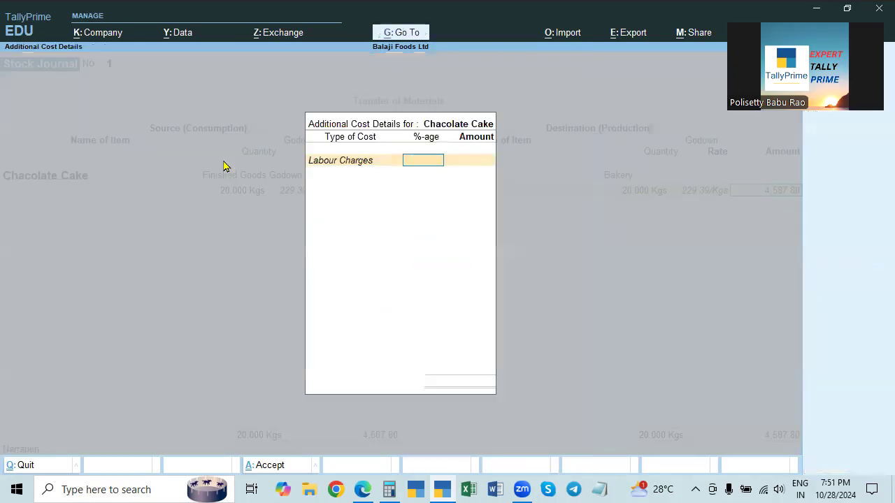
Check the transport charges in the PDF, enter 478 as the Labour Charges amount without a percentage, and finish the additional cost list
{"action": "key", "text": "alt+Tab"}
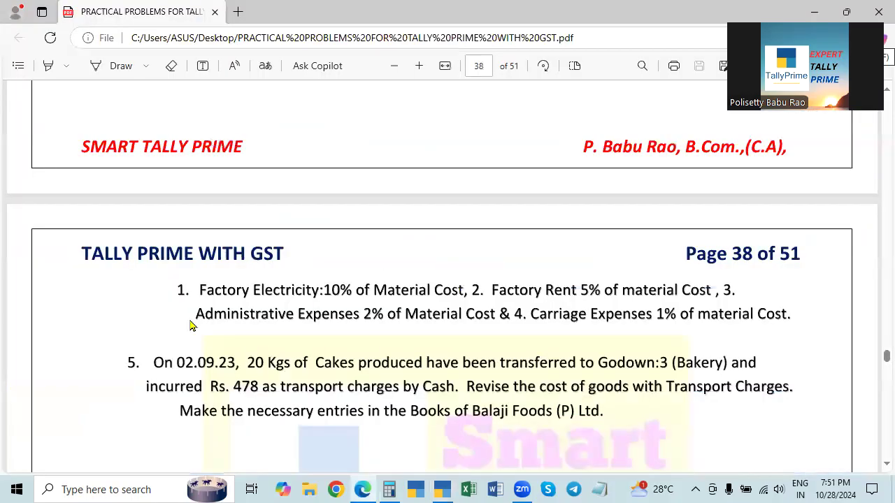
{"action": "key", "text": "alt+Tab"}
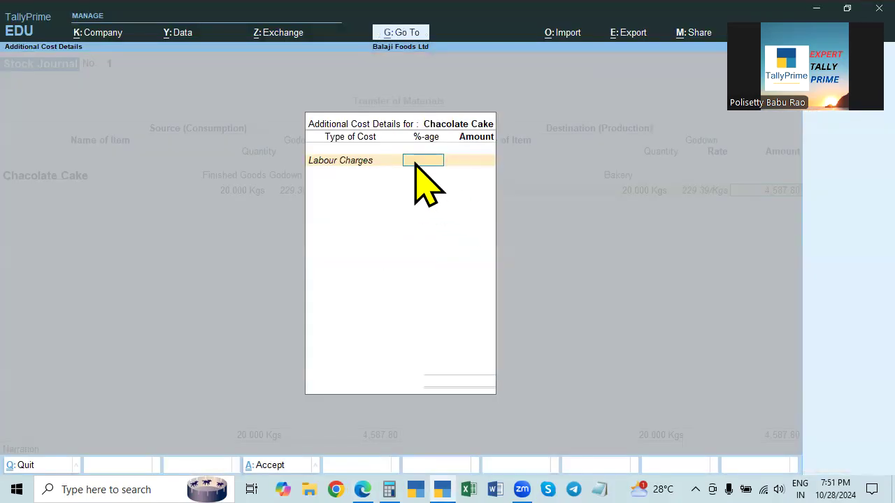
{"action": "key", "text": "alt+Tab"}
{"action": "key", "text": "alt+Tab"}
{"action": "key", "text": "Return"}
{"action": "type", "text": "478"}
{"action": "key", "text": "alt+Tab"}
{"action": "key", "text": "alt+Tab"}
{"action": "key", "text": "Return"}
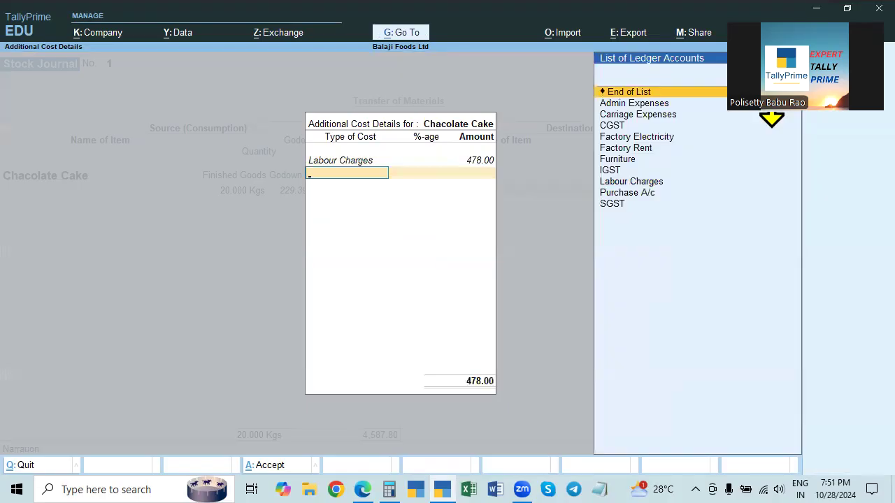
{"action": "key", "text": "Return"}
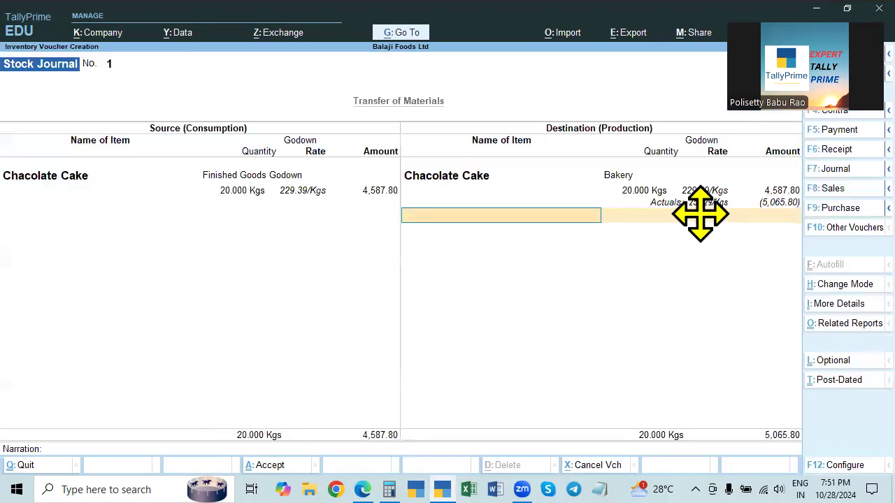
Verify the Bakery line's actual amount in Calculator by multiplying 253.29 by 20, and close Calculator
{"action": "left_click", "coordinate": [389, 490]}
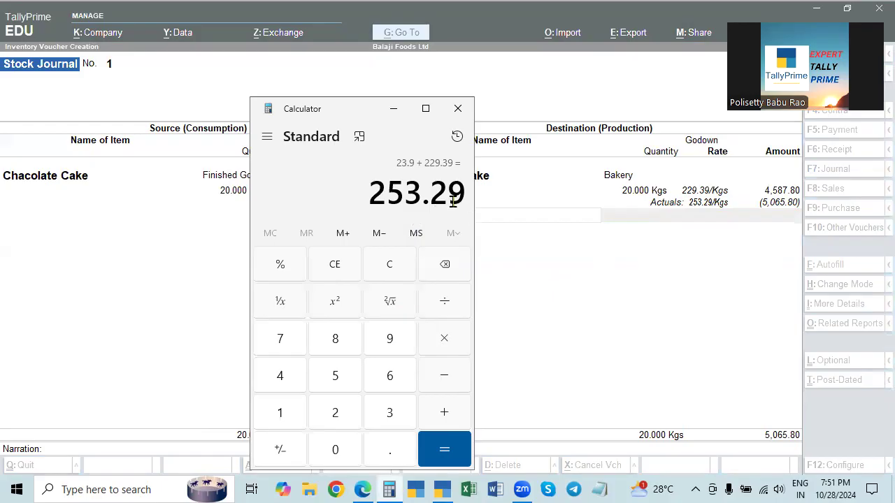
{"action": "key", "text": "Escape"}
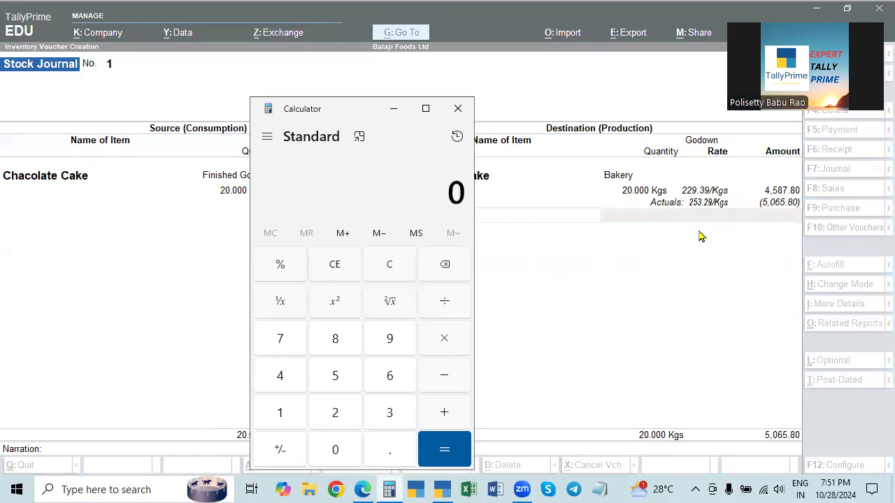
{"action": "type", "text": "25"}
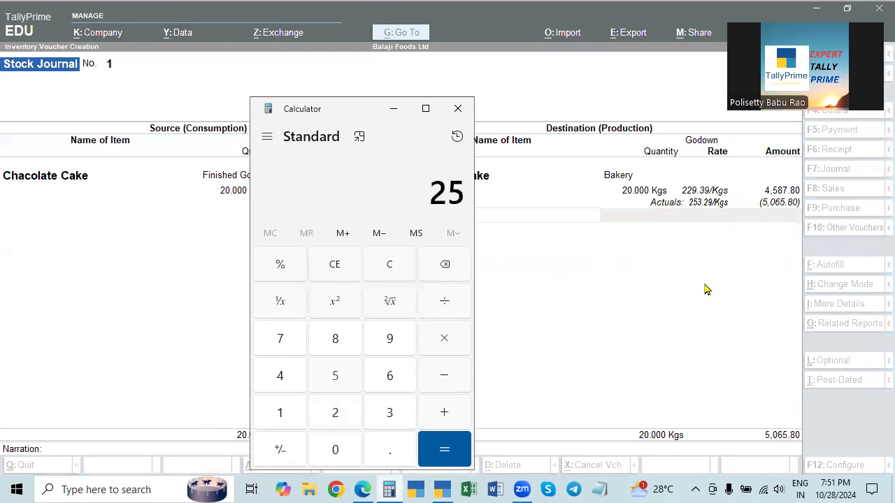
{"action": "type", "text": "3.29"}
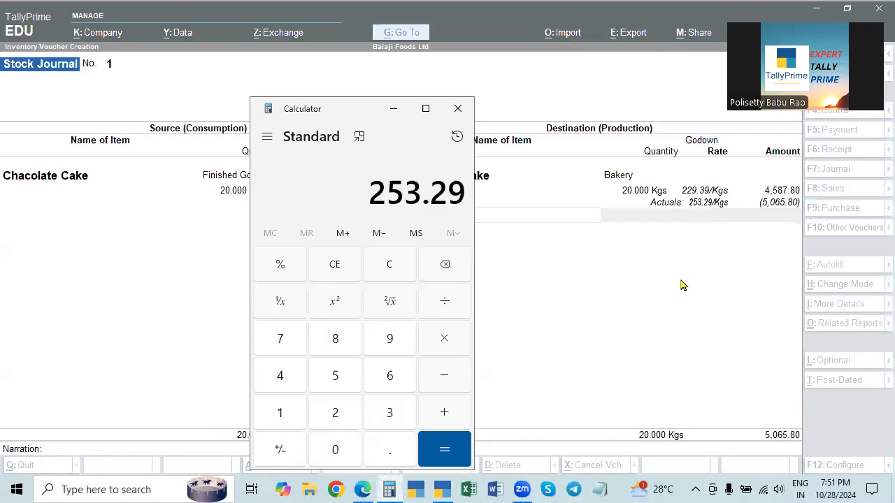
{"action": "type", "text": "*20"}
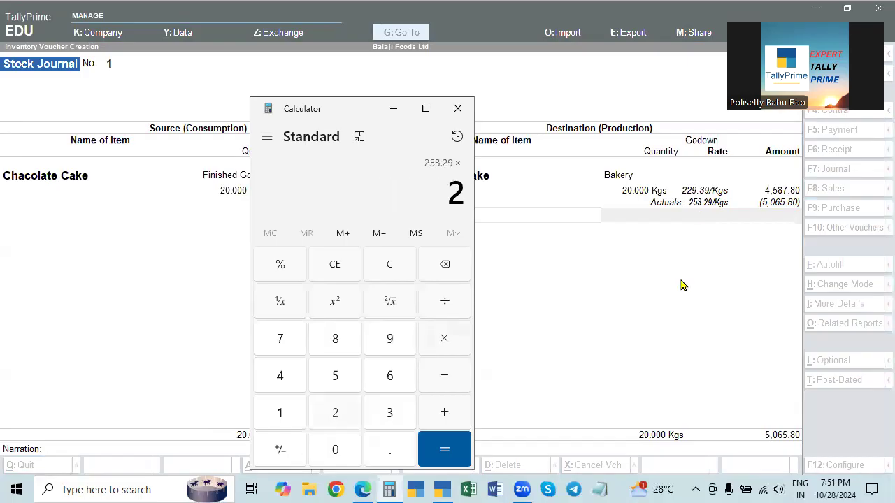
{"action": "key", "text": "Return"}
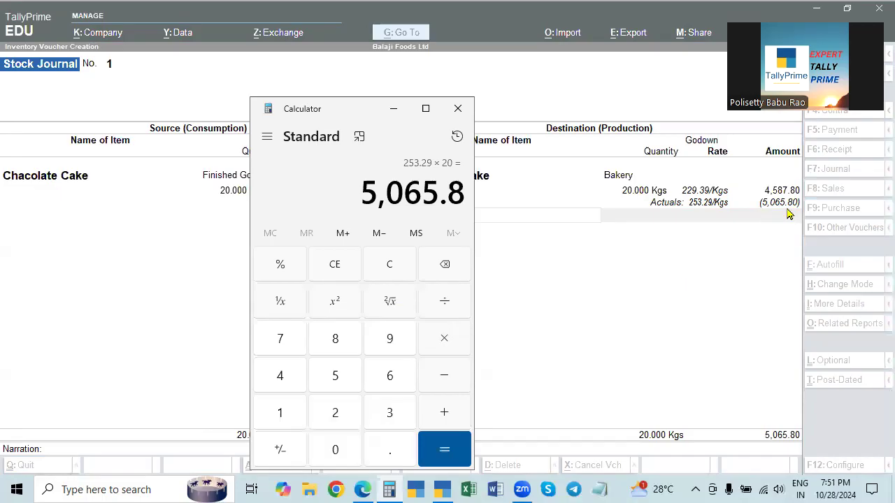
{"action": "key", "text": "Escape"}
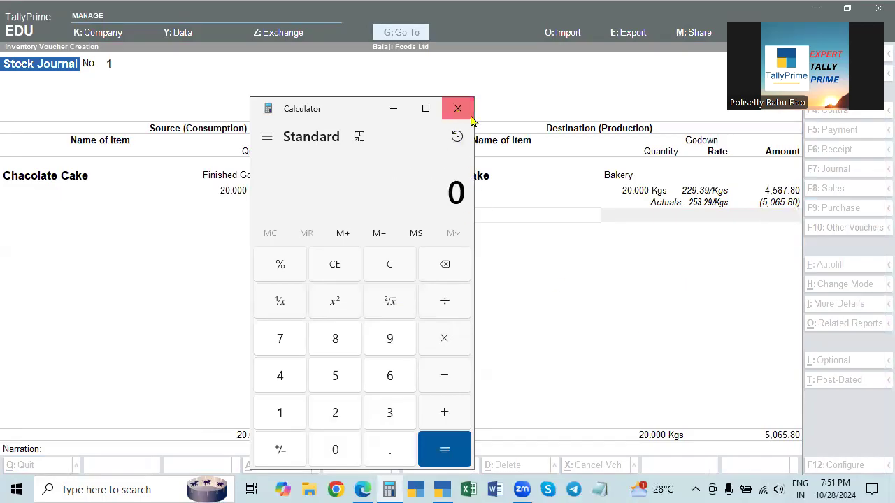
{"action": "left_click", "coordinate": [458, 108]}
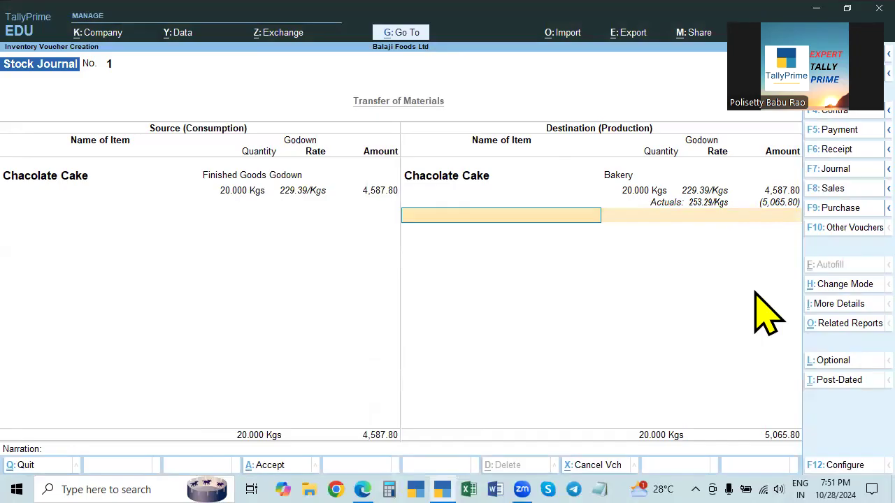
Finish the destination list, save the Stock Journal voucher without a narration, and return to the Gateway of Tally
{"action": "key", "text": "Return"}
{"action": "key", "text": "Return"}
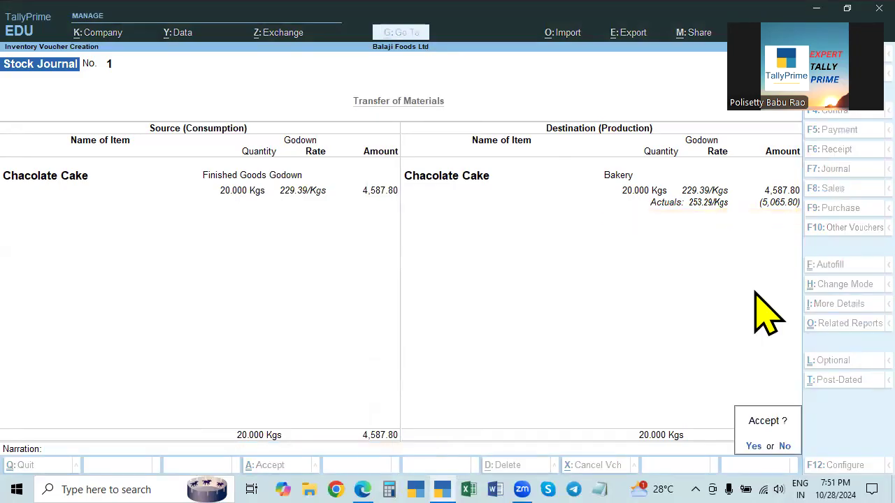
{"action": "key", "text": "Return"}
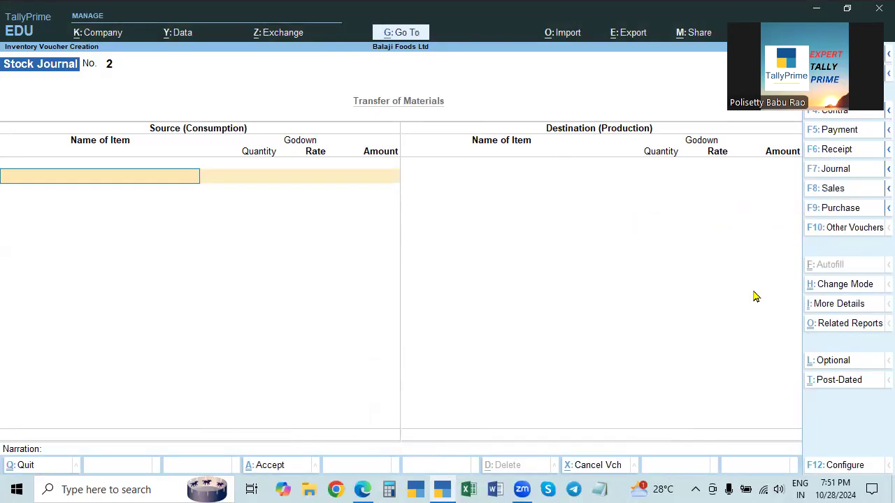
{"action": "key", "text": "Escape"}
{"action": "key", "text": "Return"}
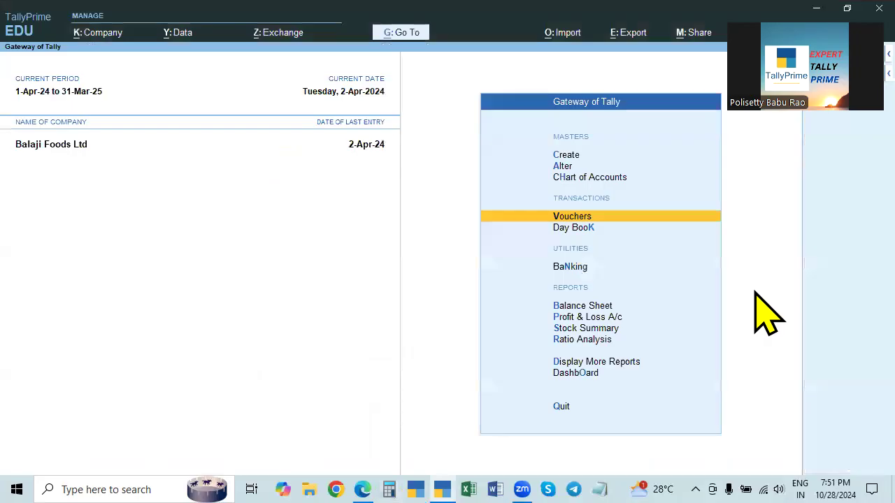
Open the Stock Journal voucher type for alteration, examine its Track Additional Costs for Purchases setting, and return to the Gateway of Tally
{"action": "key", "text": "Up"}
{"action": "key", "text": "Up"}
{"action": "key", "text": "Return"}
{"action": "key", "text": "Down"}
{"action": "key", "text": "Down"}
{"action": "key", "text": "Down"}
{"action": "key", "text": "Down"}
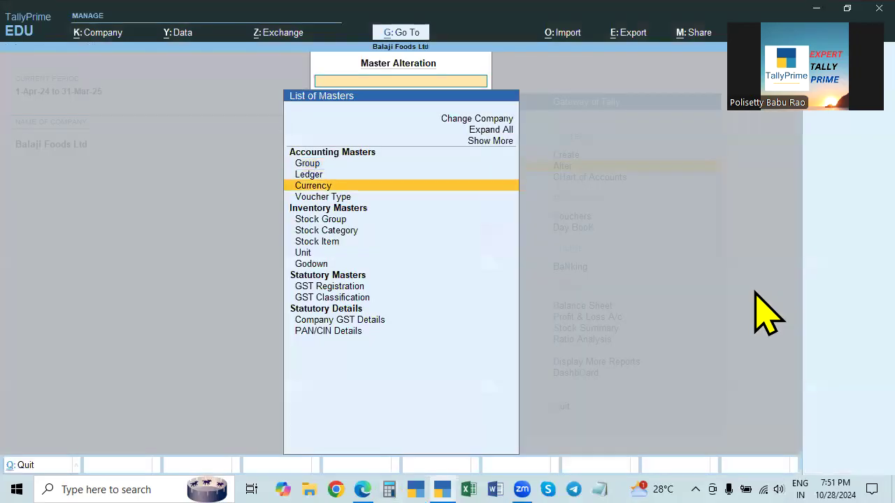
{"action": "key", "text": "Up"}
{"action": "key", "text": "Return"}
{"action": "key", "text": "Down"}
{"action": "key", "text": "Down"}
{"action": "key", "text": "Down"}
{"action": "key", "text": "Down"}
{"action": "key", "text": "Down"}
{"action": "key", "text": "Down"}
{"action": "key", "text": "Down"}
{"action": "key", "text": "Down"}
{"action": "key", "text": "Down"}
{"action": "key", "text": "Down"}
{"action": "key", "text": "Down"}
{"action": "key", "text": "Down"}
{"action": "key", "text": "Down"}
{"action": "key", "text": "Down"}
{"action": "key", "text": "Down"}
{"action": "key", "text": "Down"}
{"action": "key", "text": "Down"}
{"action": "key", "text": "Down"}
{"action": "key", "text": "Down"}
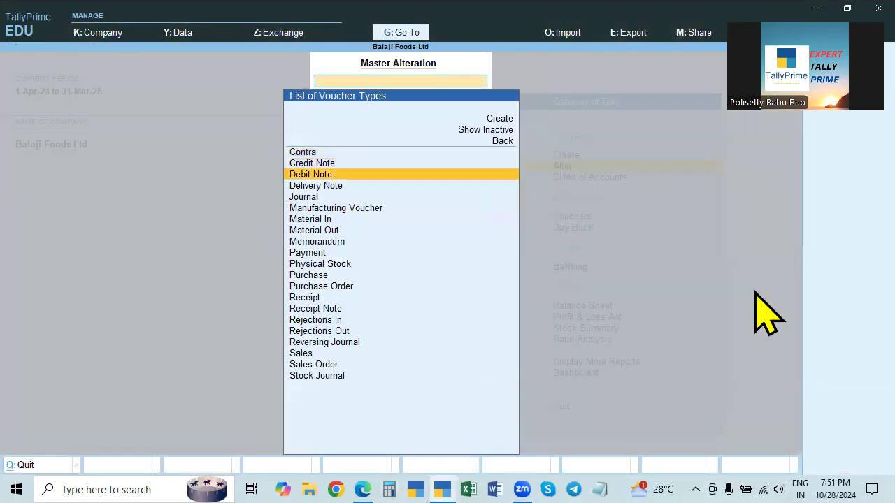
{"action": "key", "text": "Down"}
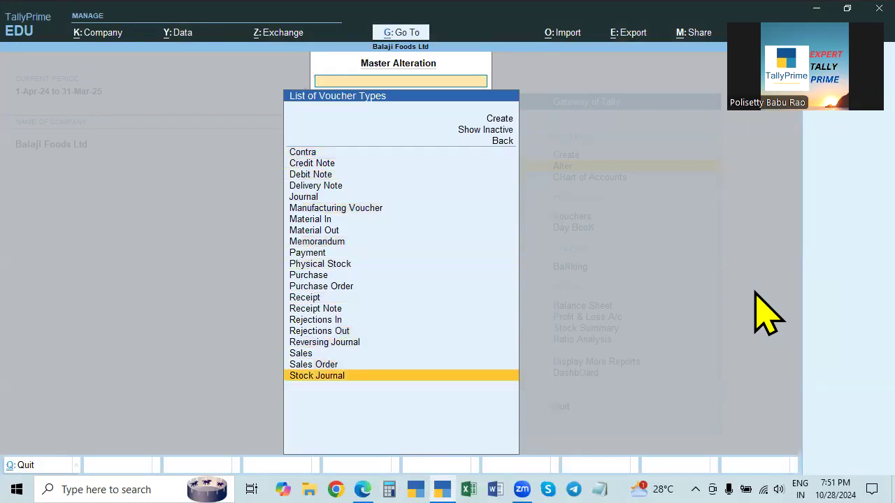
{"action": "key", "text": "Return"}
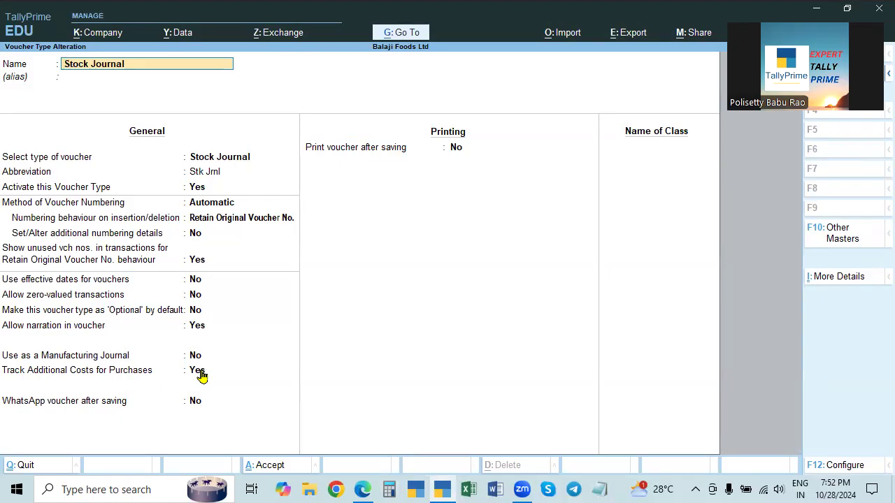
{"action": "key", "text": "Escape"}
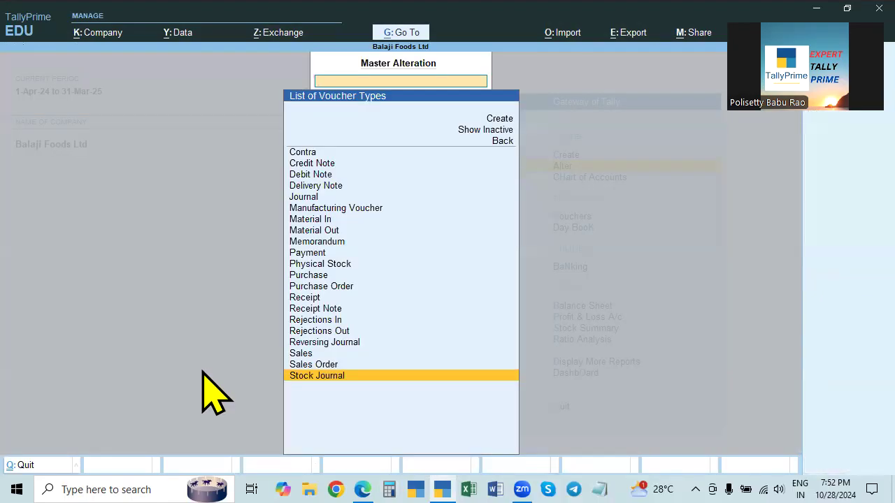
{"action": "key", "text": "Escape"}
{"action": "key", "text": "Escape"}
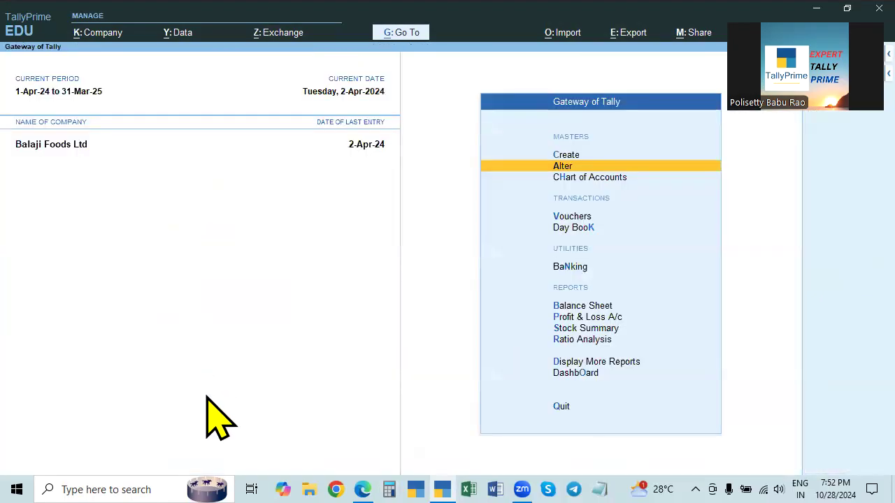